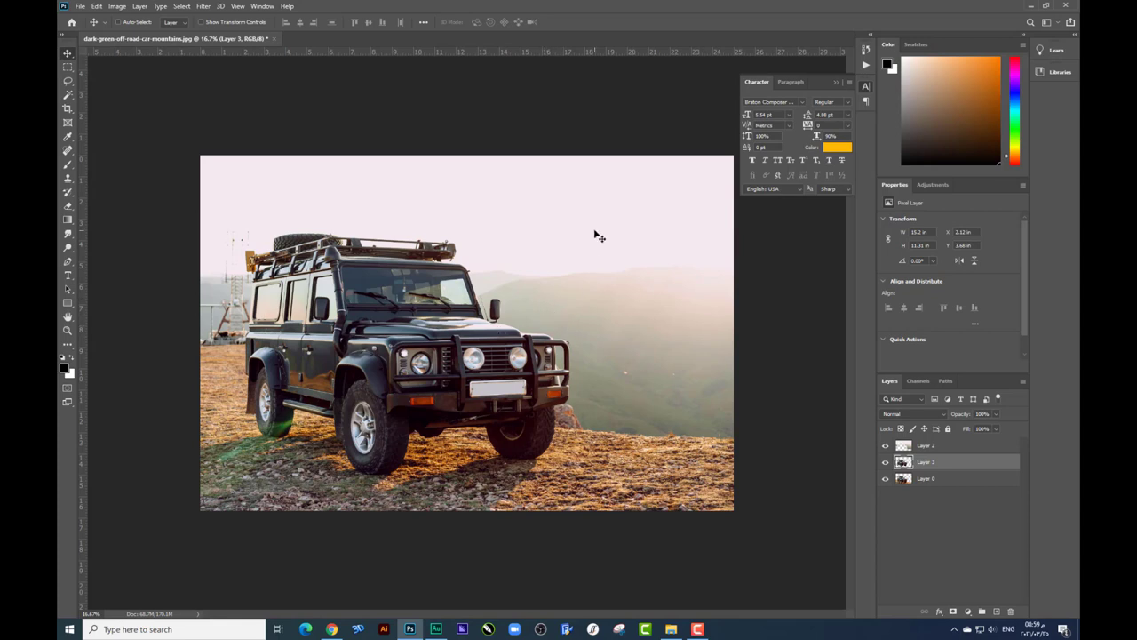
# - Select Layer 2 and test-move the sky and car layers, undoing the car move
pyautogui.rightClick(573, 257)
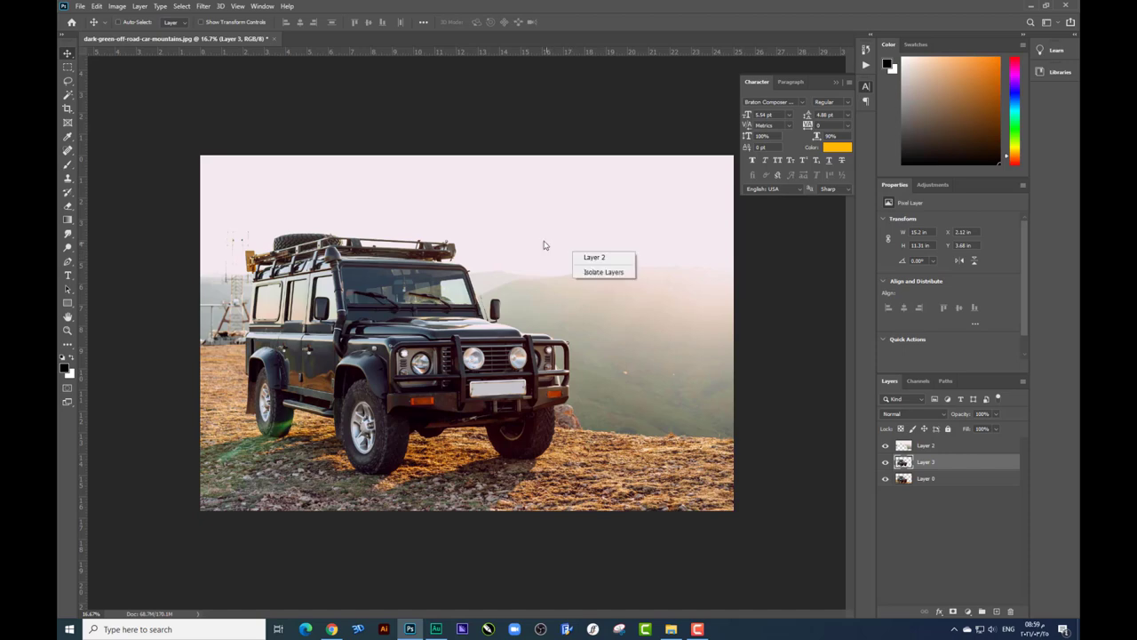
pyautogui.rightClick(544, 243)
pyautogui.click(578, 249)
pyautogui.moveTo(543, 283); pyautogui.dragTo(601, 256)
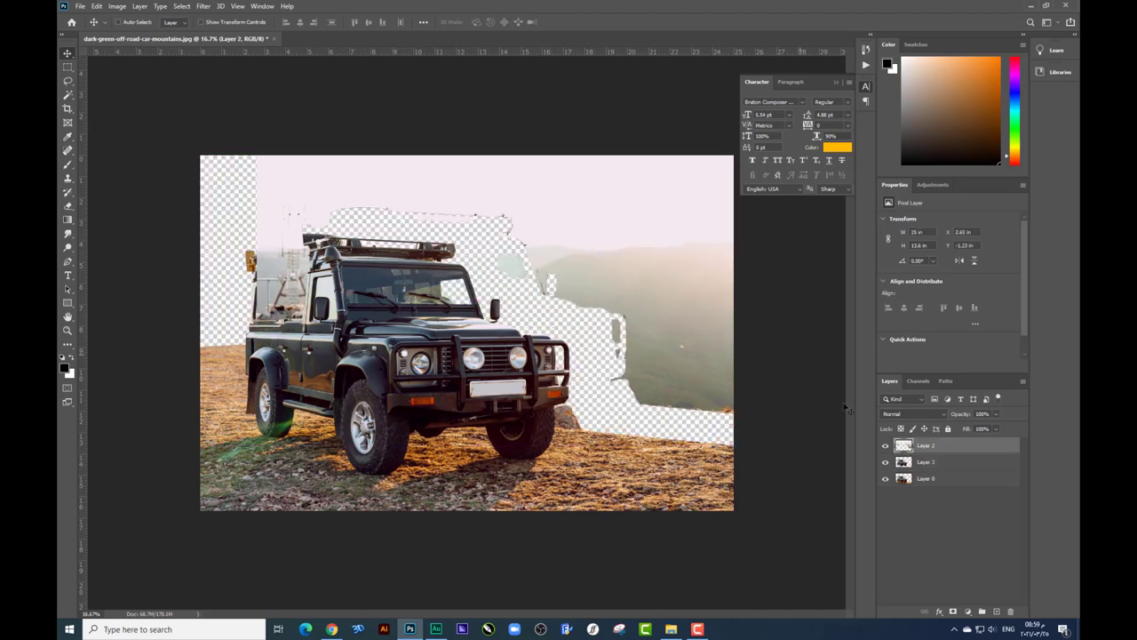
pyautogui.moveTo(462, 355); pyautogui.dragTo(424, 359)
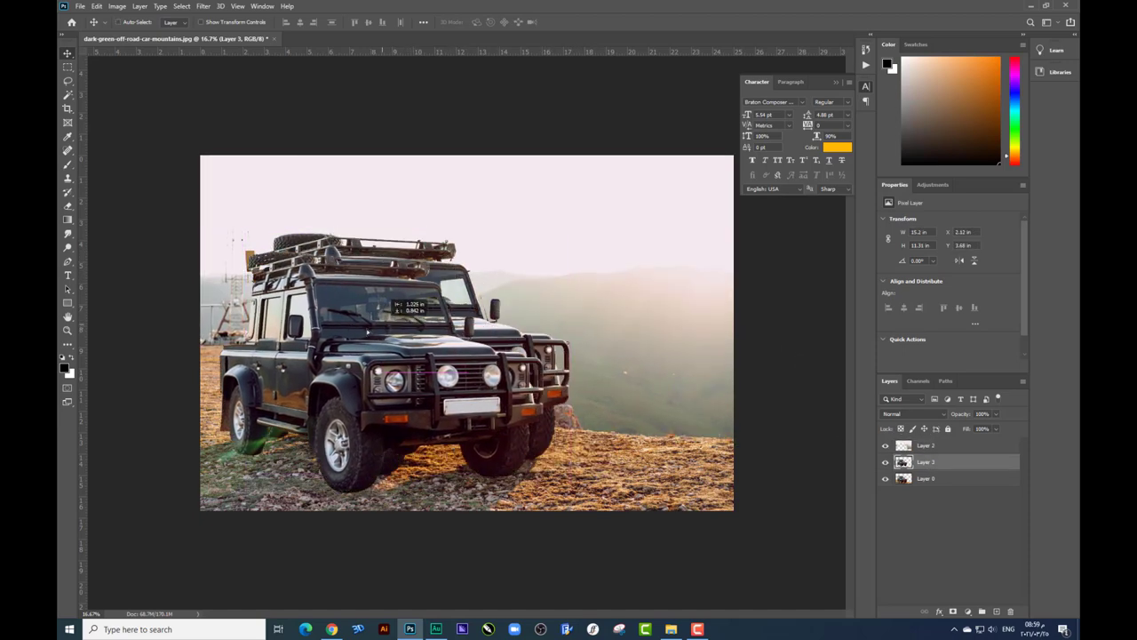
pyautogui.hotkey('ctrl', 'z')
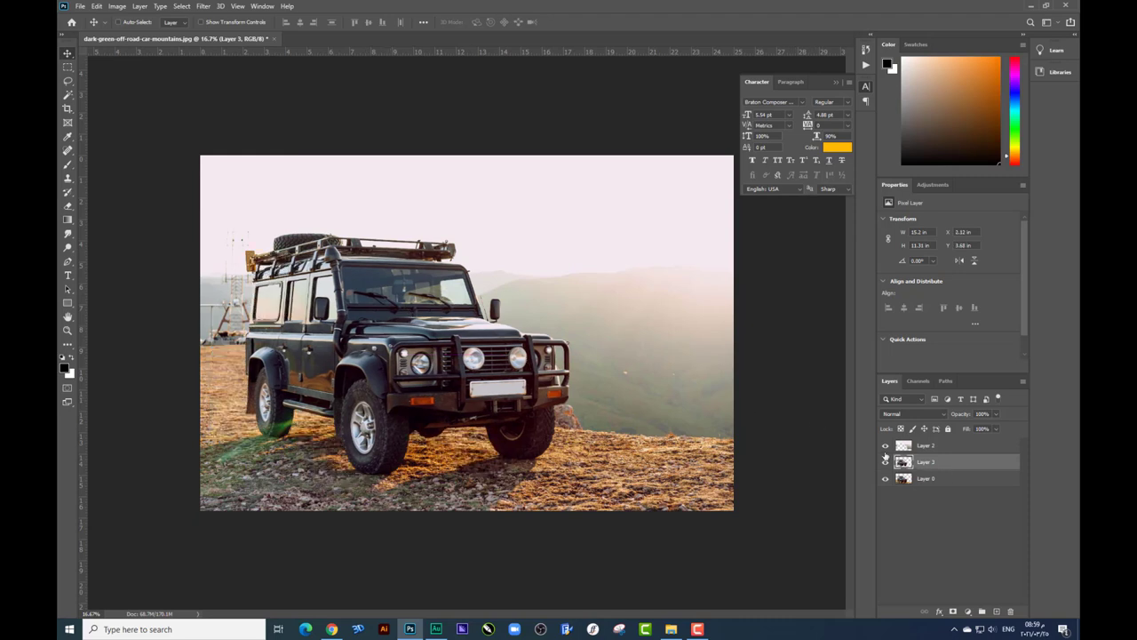
# - Hide the sky layer, then test-move the car cutout and ground layers, undoing each move
pyautogui.click(885, 447)
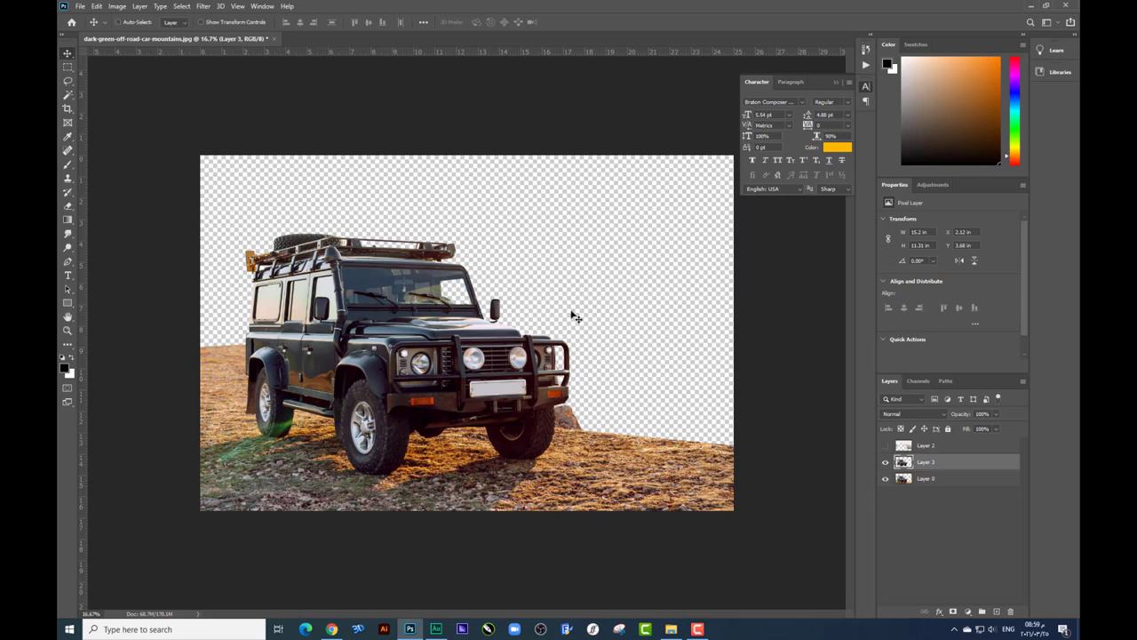
pyautogui.moveTo(573, 315); pyautogui.dragTo(637, 231)
pyautogui.hotkey('ctrl', 'z')
pyautogui.click(670, 433)
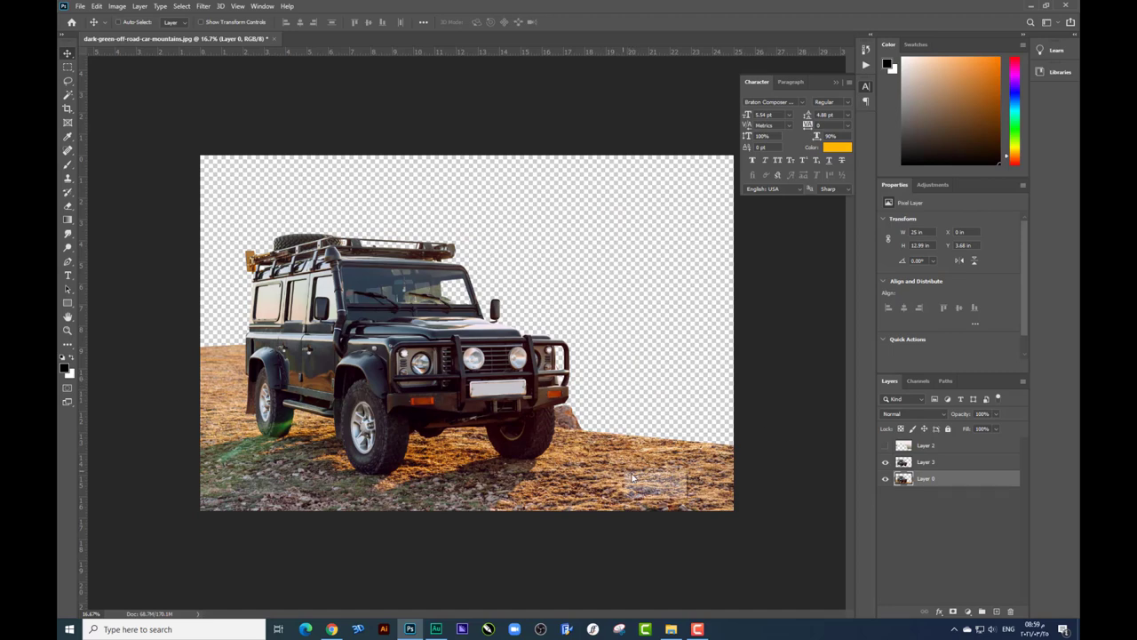
pyautogui.moveTo(640, 473); pyautogui.dragTo(577, 473)
pyautogui.hotkey('ctrl', 'z')
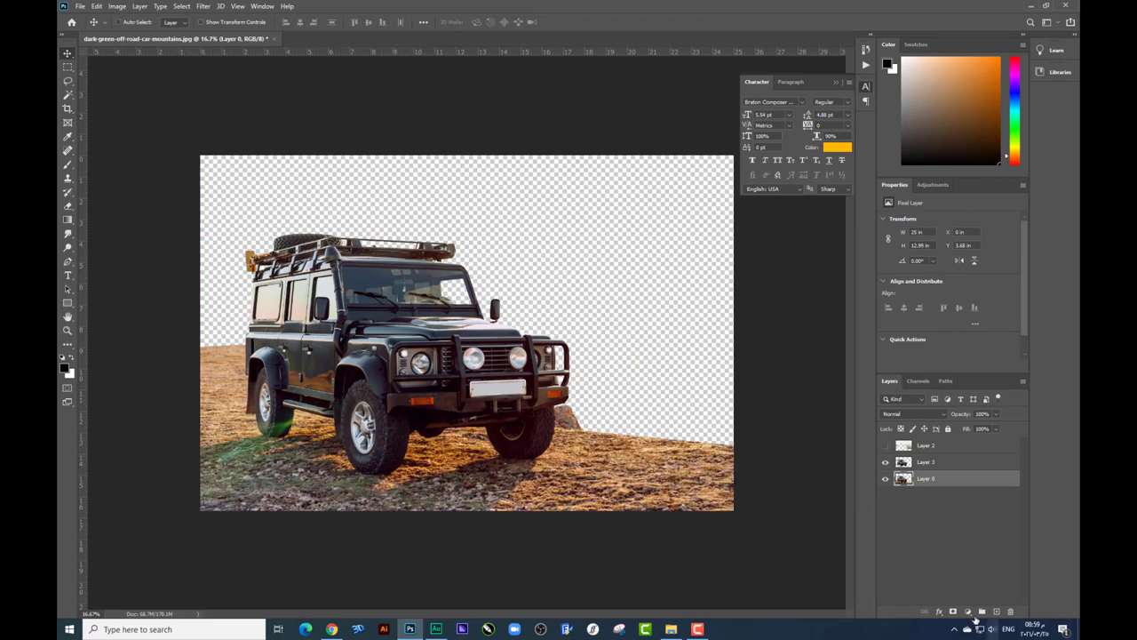
# - Add two Brightness/Contrast adjustment layers with brightness -150 and -126
pyautogui.click(970, 612)
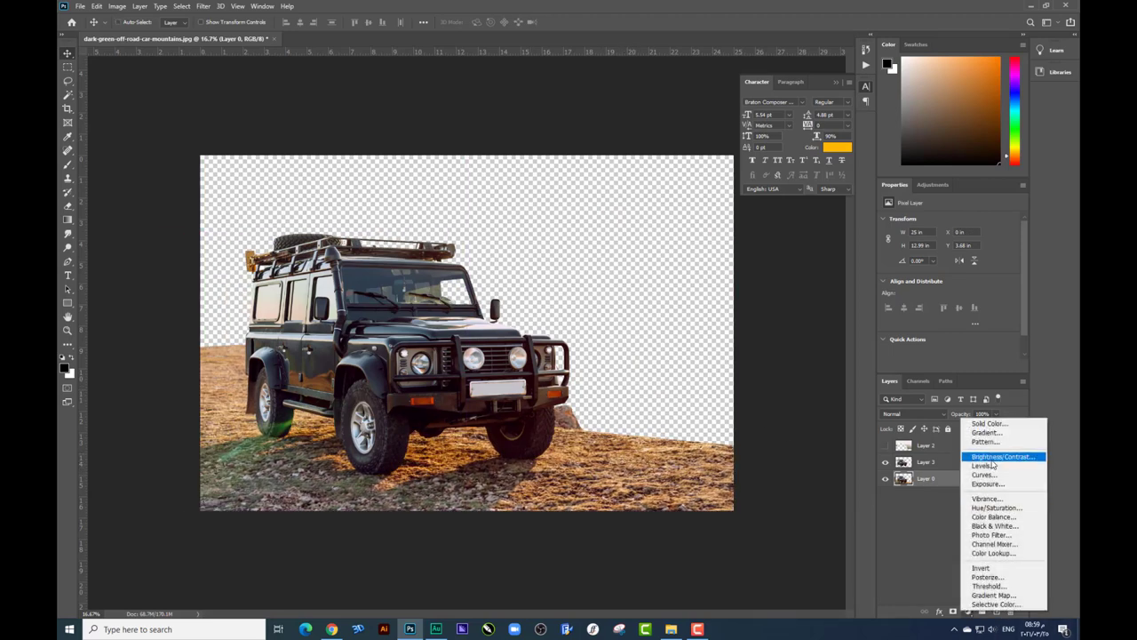
pyautogui.click(992, 458)
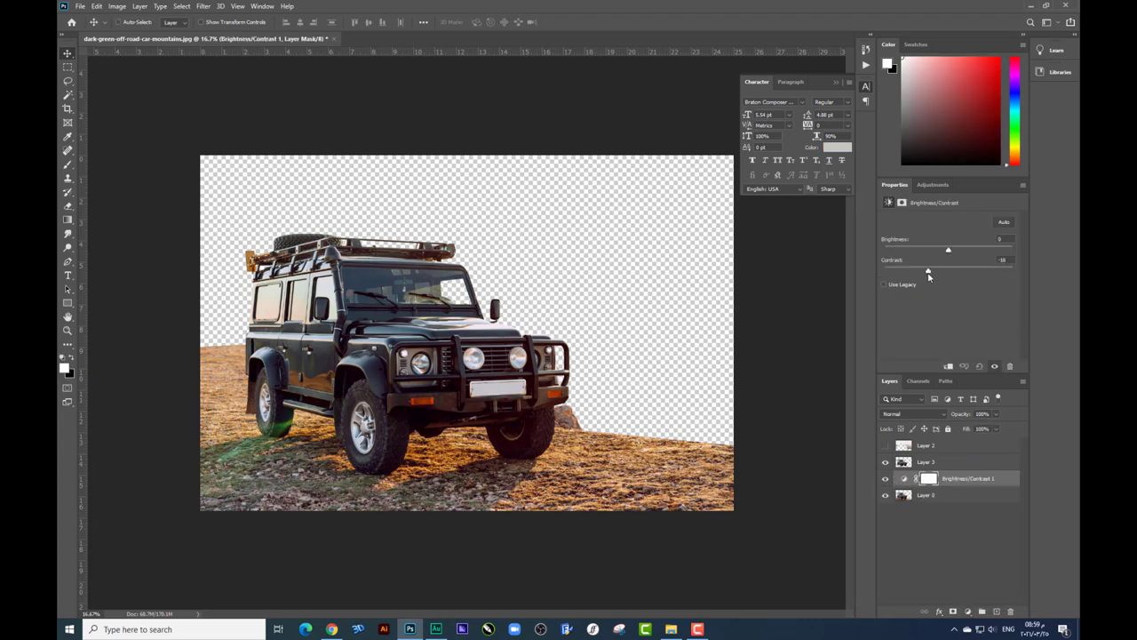
pyautogui.moveTo(936, 256); pyautogui.dragTo(873, 248)
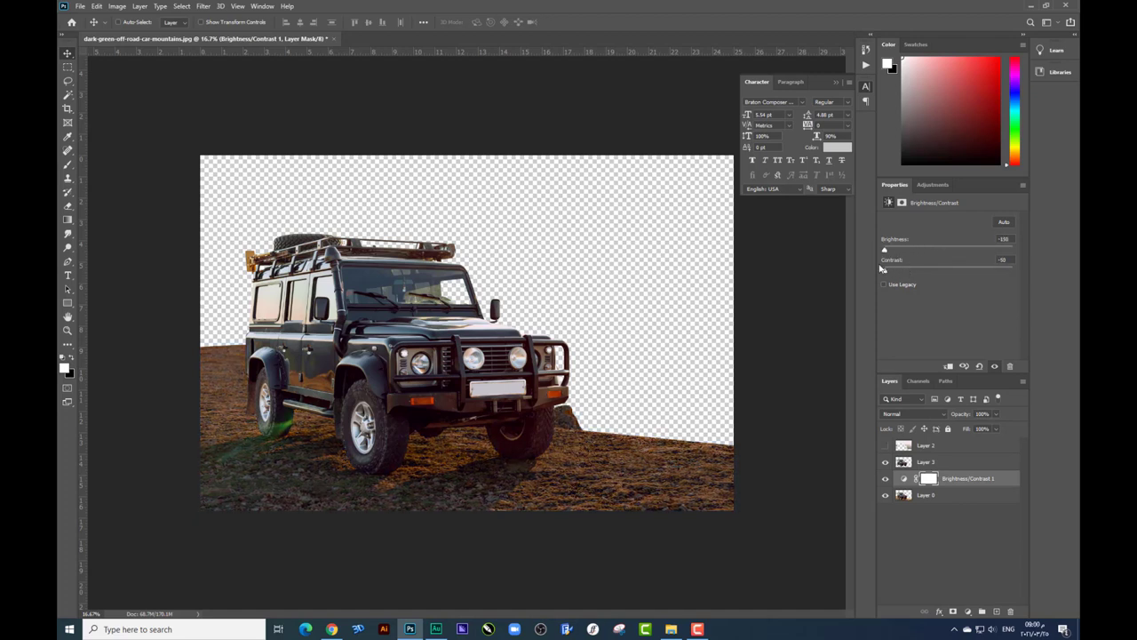
pyautogui.click(967, 611)
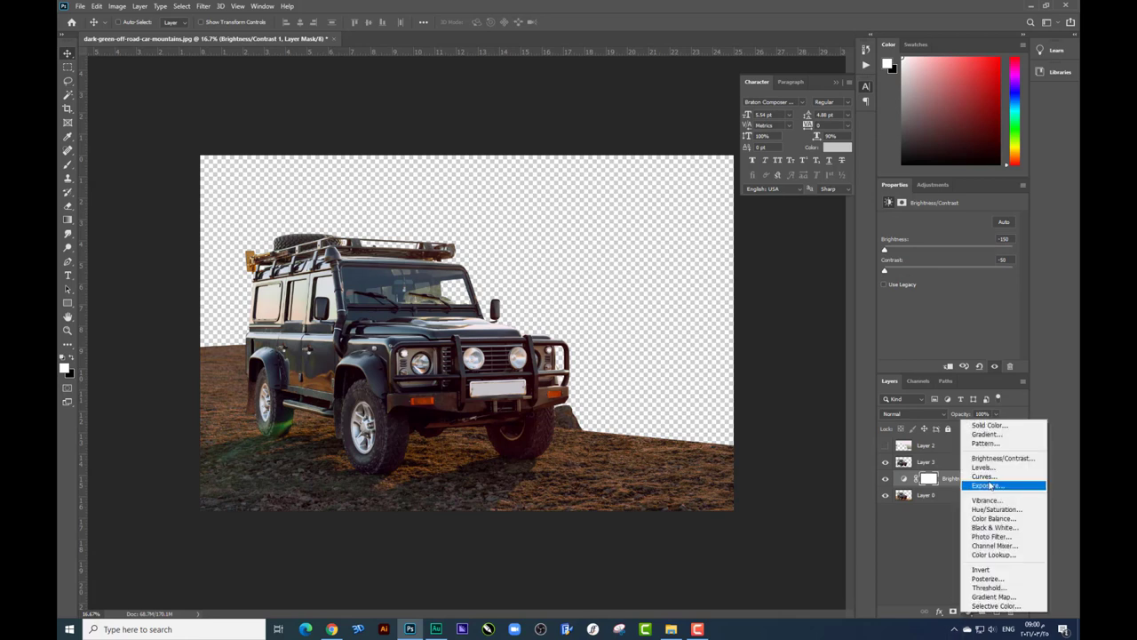
pyautogui.click(978, 466)
pyautogui.moveTo(941, 253); pyautogui.dragTo(894, 251)
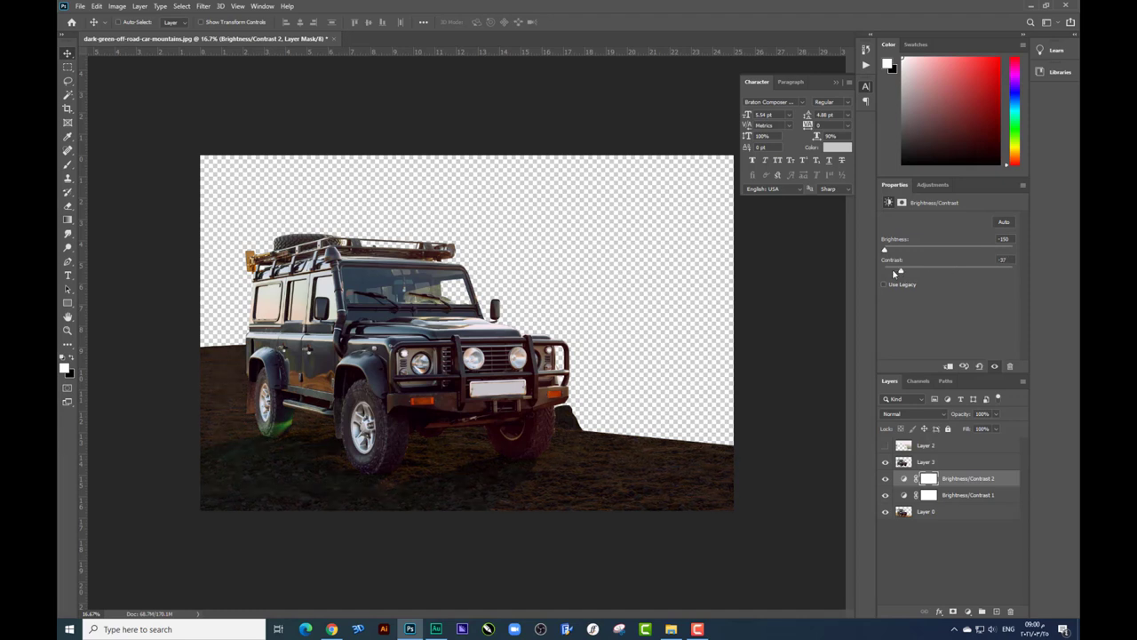
# - Merge both Brightness/Contrast adjustments into the Layer 0 ground layer
pyautogui.click(941, 514)
pyautogui.click(965, 480)
pyautogui.keyDown('shift'); pyautogui.click(955, 513); pyautogui.keyUp('shift')
pyautogui.hotkey('ctrl', 'e')
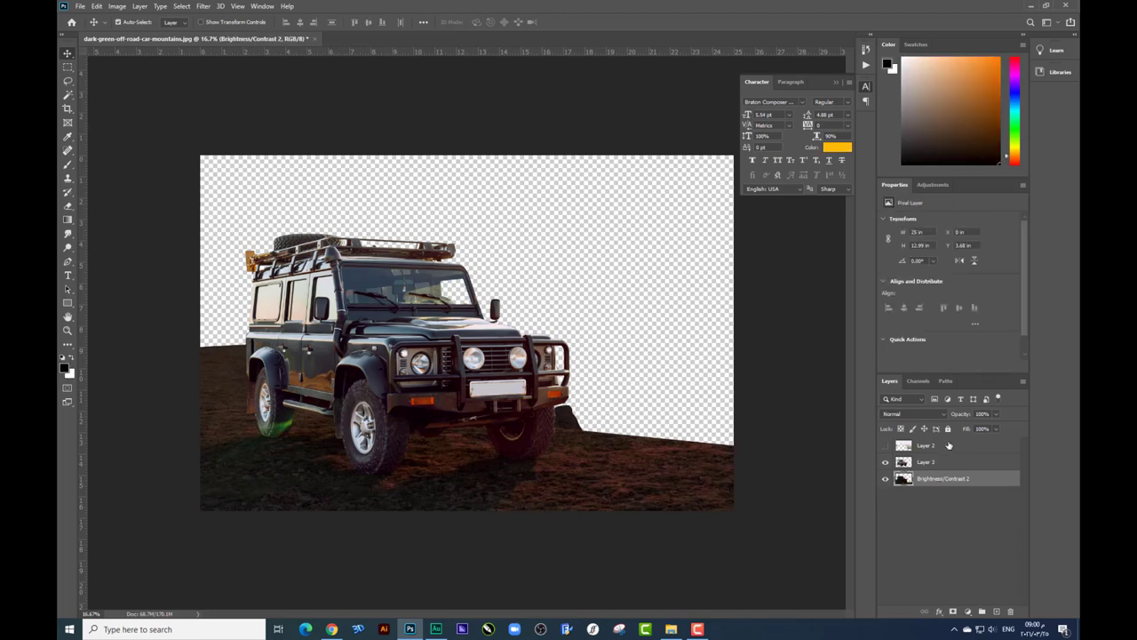
# - Apply Hue/Saturation to the ground with Saturation -62 and Lightness -24
pyautogui.hotkey('ctrl', 'u')
pyautogui.moveTo(805, 279); pyautogui.dragTo(757, 279)
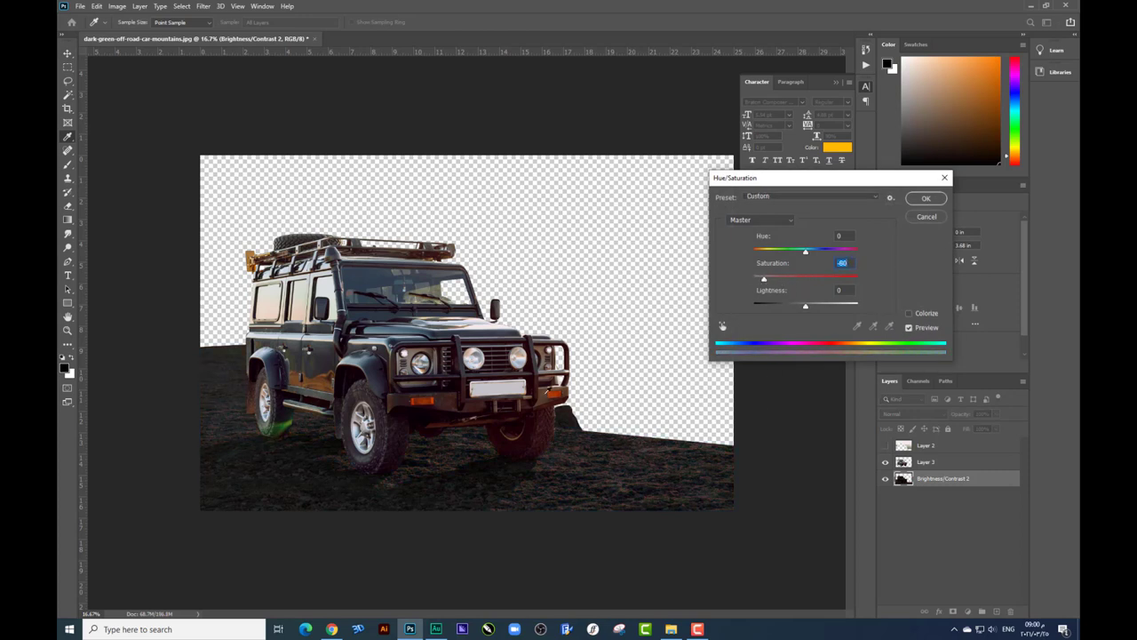
pyautogui.moveTo(806, 306)
pyautogui.mouseDown()
pyautogui.moveTo(794, 308)
pyautogui.moveTo(779, 282)
pyautogui.mouseUp()
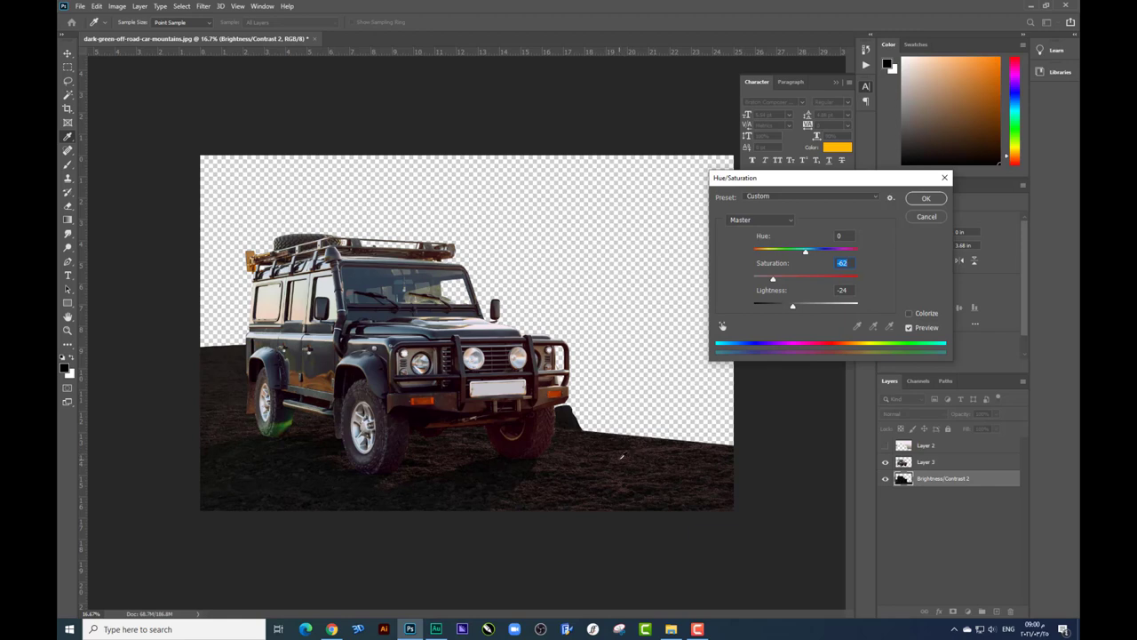
pyautogui.click(932, 203)
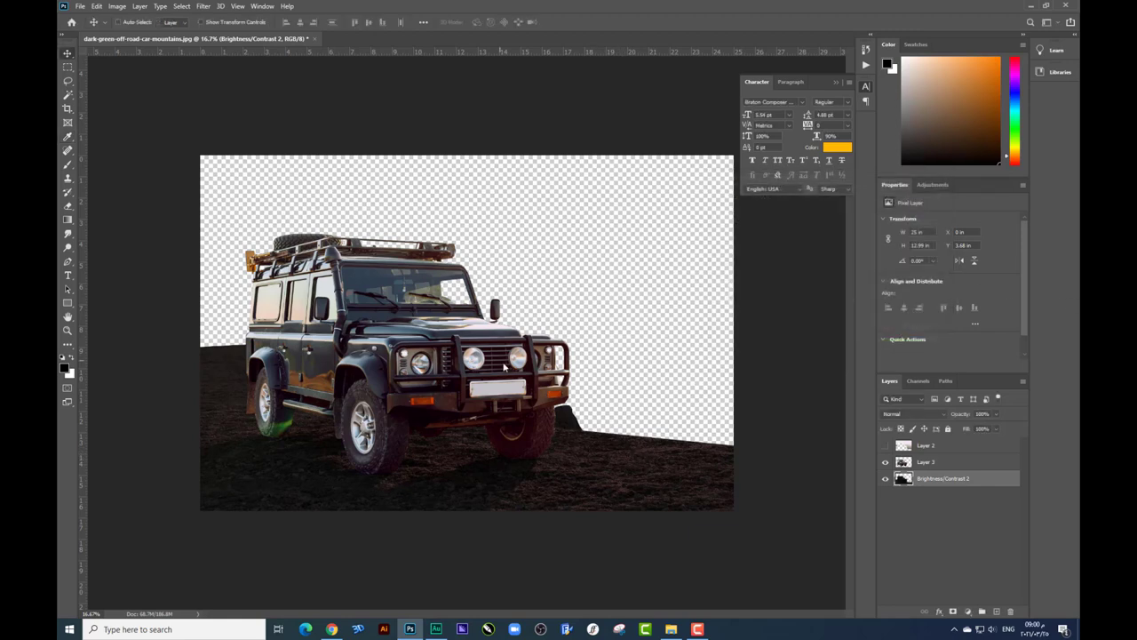
pyautogui.moveTo(504, 366); pyautogui.dragTo(525, 362)
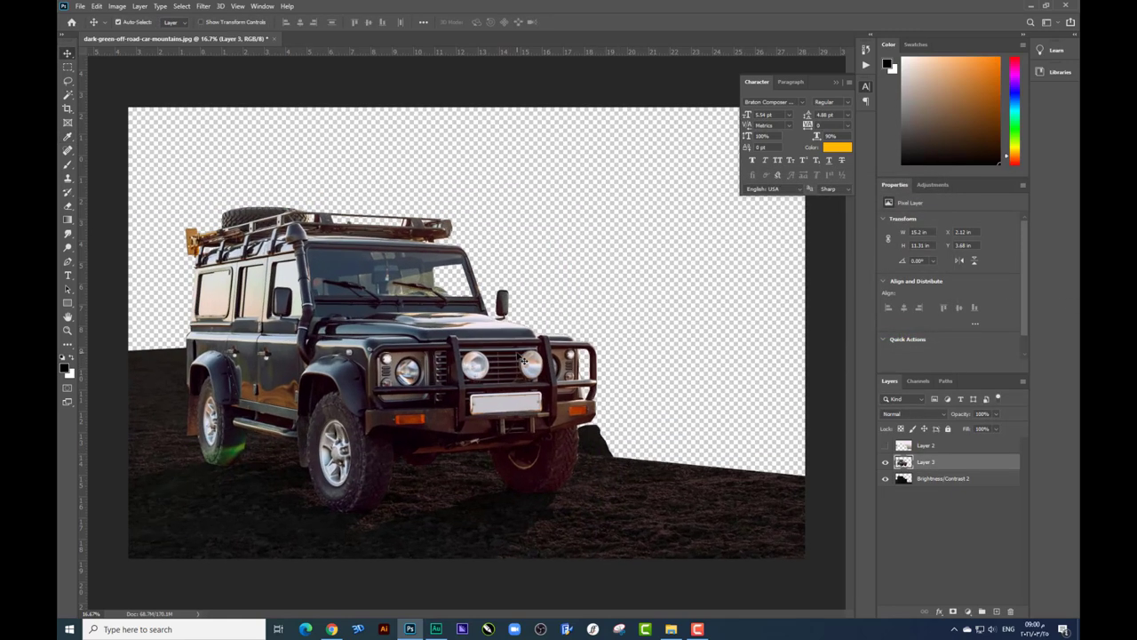
pyautogui.scroll(2, 524, 363)
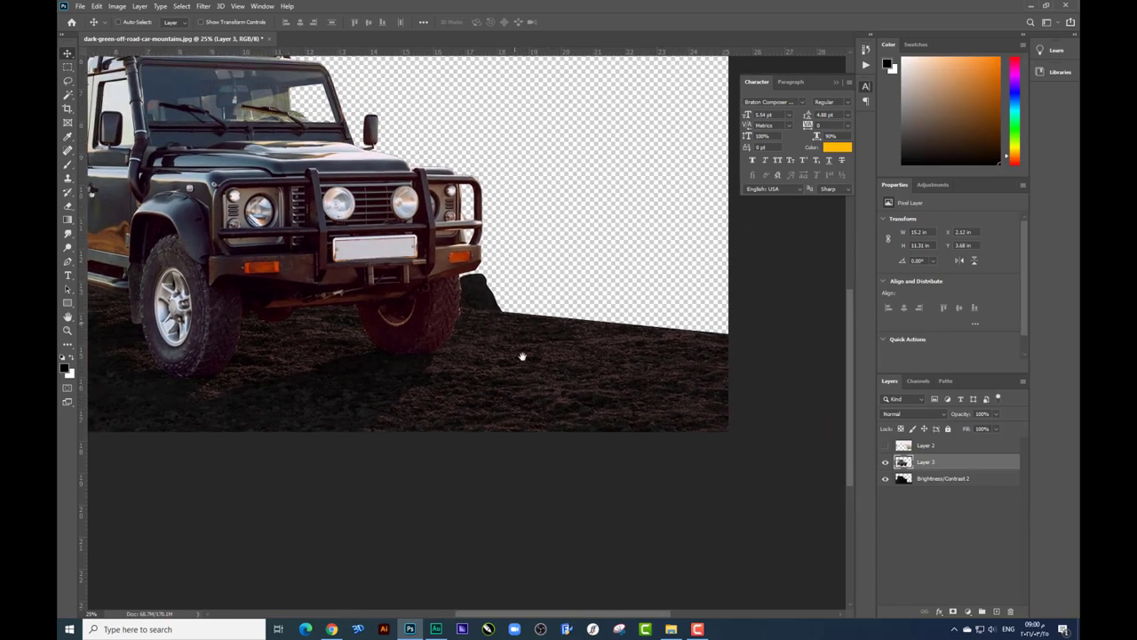
pyautogui.scroll(-1, 523, 356)
pyautogui.scroll(-1, 522, 356)
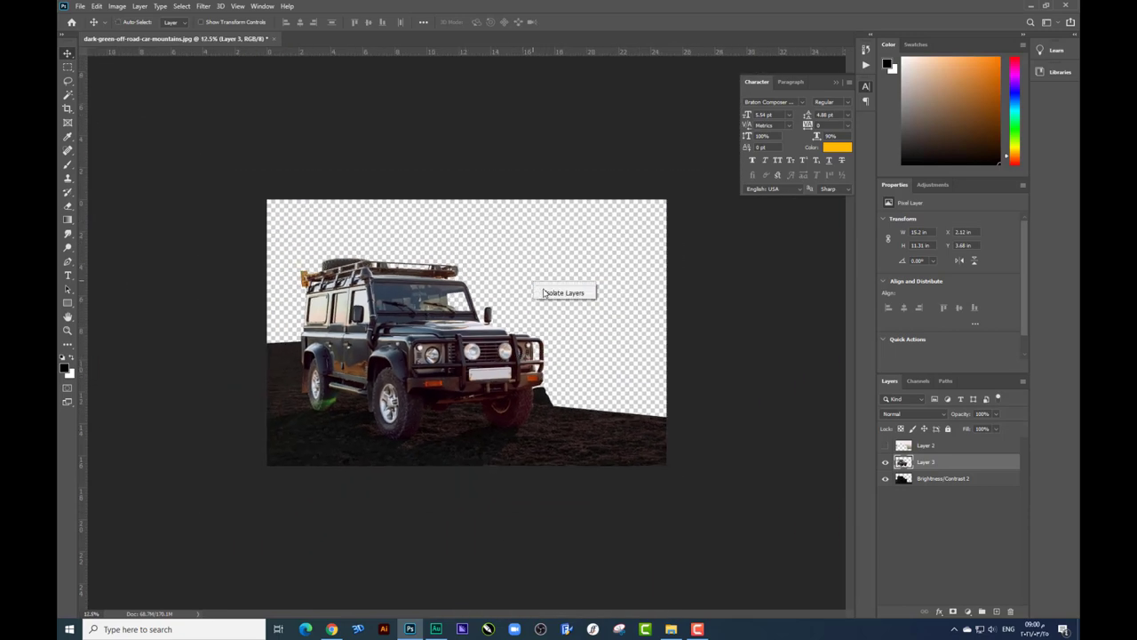
# - Drag roof-house-night-blue-sky.jpg from New folder (2) onto the Photoshop canvas and place it
pyautogui.press('super+d')
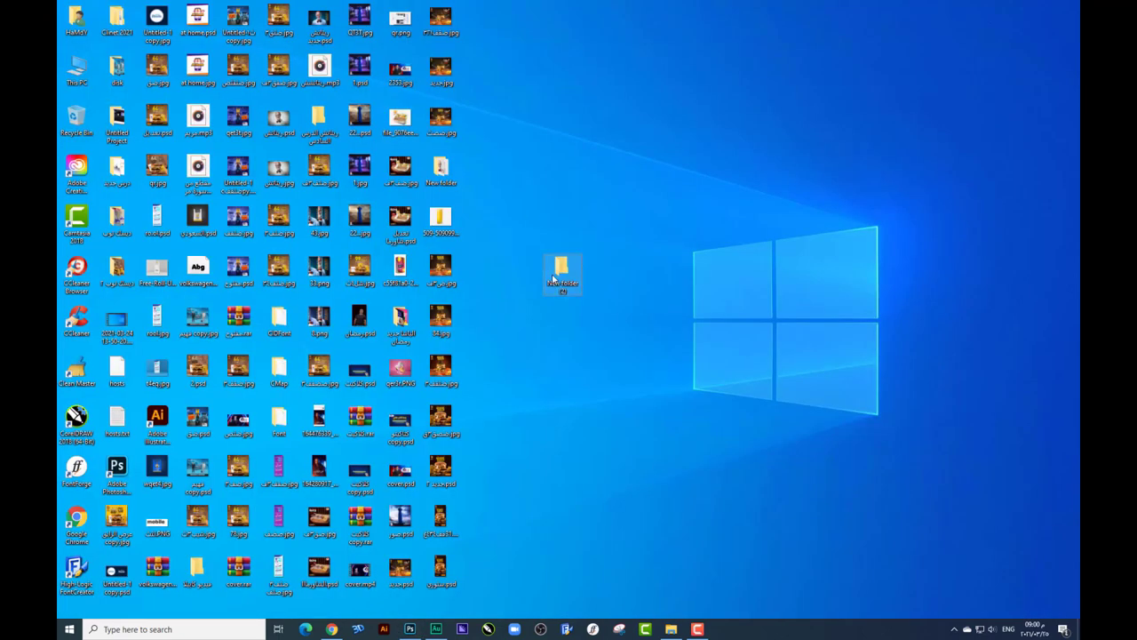
pyautogui.doubleClick(553, 279)
pyautogui.doubleClick(520, 49)
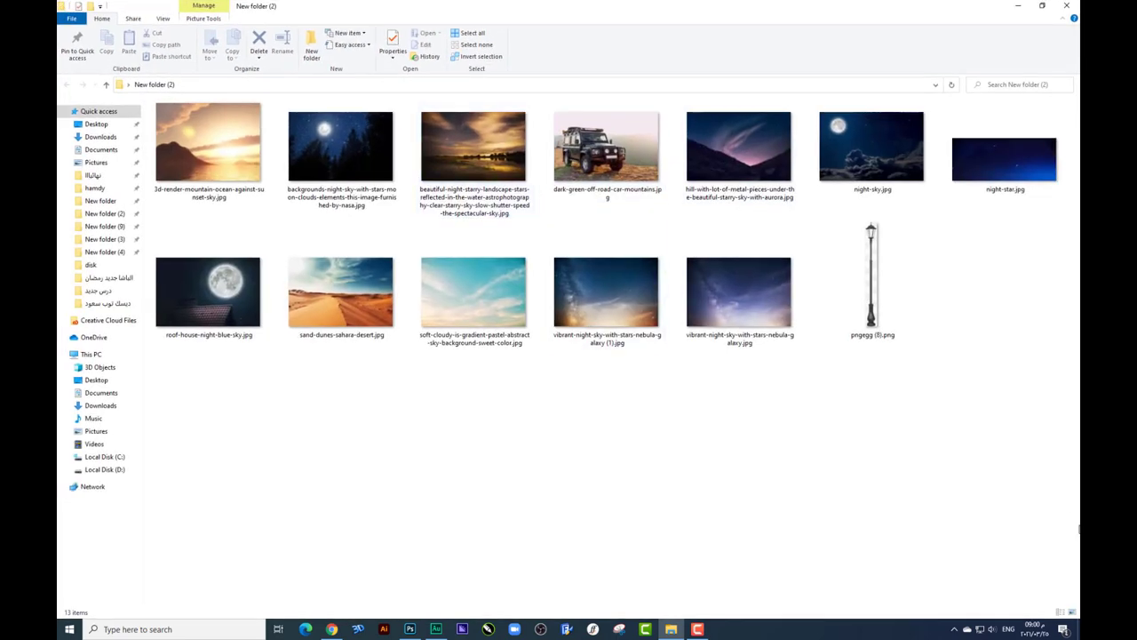
pyautogui.moveTo(1063, 495); pyautogui.dragTo(147, 103)
pyautogui.click(254, 350)
pyautogui.moveTo(222, 302)
pyautogui.mouseDown()
pyautogui.moveTo(634, 578)
pyautogui.moveTo(582, 226)
pyautogui.moveTo(564, 268)
pyautogui.mouseUp()
pyautogui.press('Return')
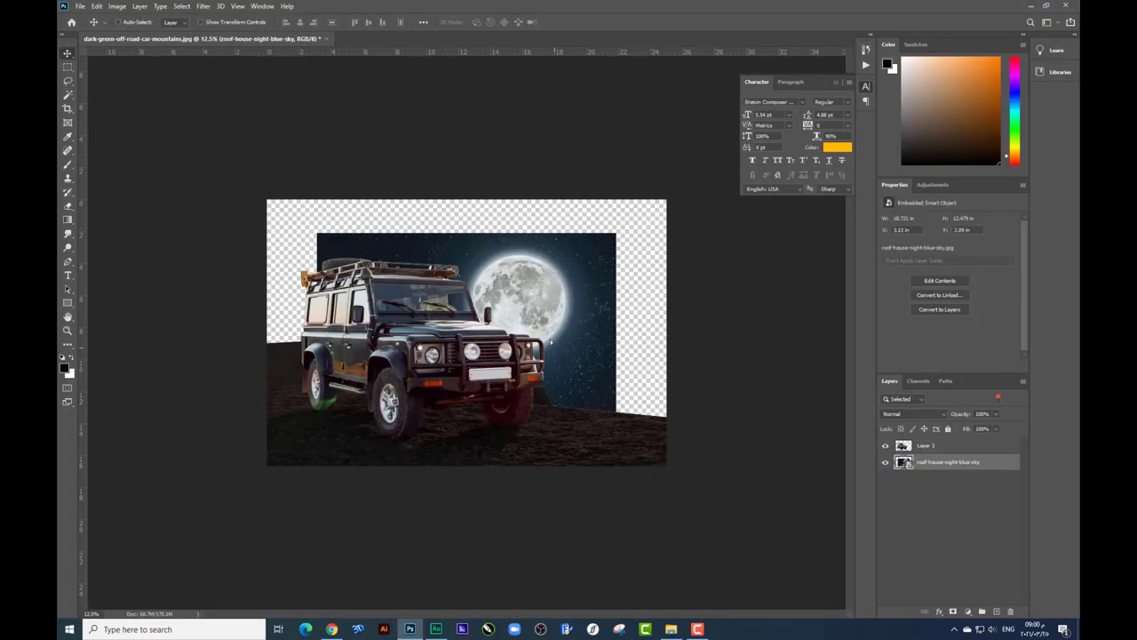
# - Free-transform the night sky, flipping it twice, scaling it up and moving it lower
pyautogui.hotkey('ctrl', 't')
pyautogui.rightClick(542, 291)
pyautogui.click(573, 370)
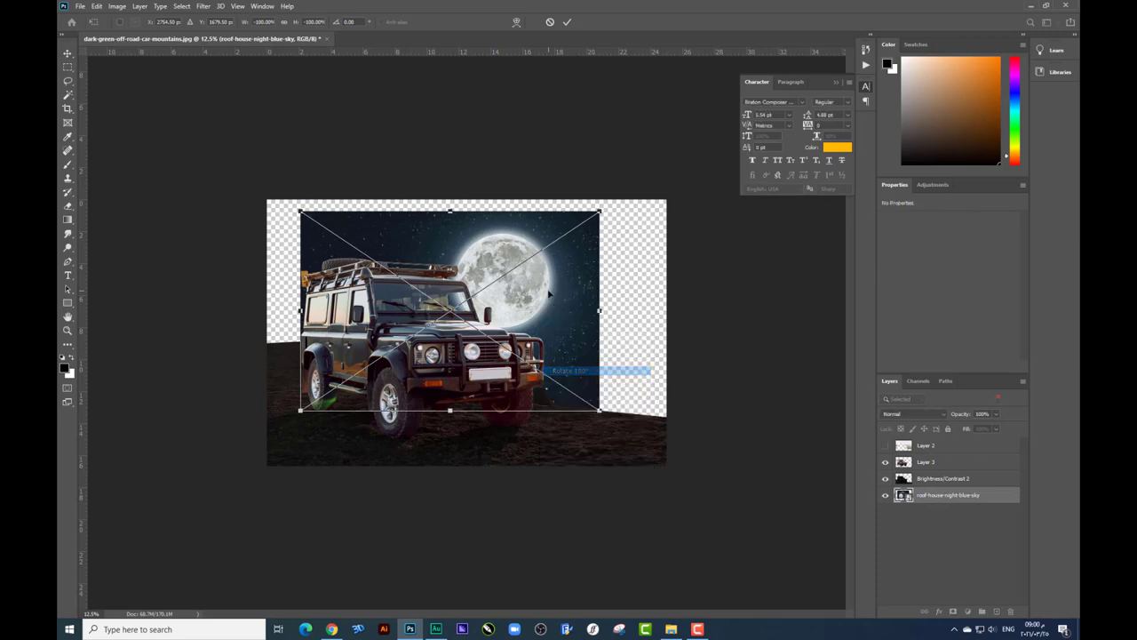
pyautogui.rightClick(552, 293)
pyautogui.click(569, 464)
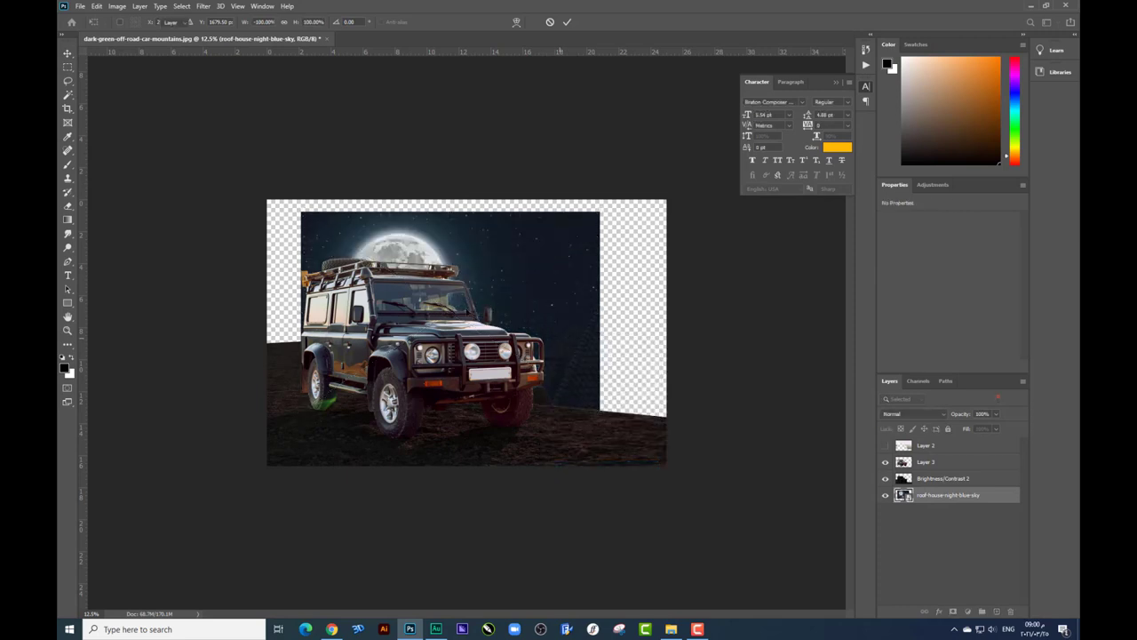
pyautogui.moveTo(521, 284)
pyautogui.mouseDown()
pyautogui.moveTo(511, 185)
pyautogui.moveTo(419, 220)
pyautogui.moveTo(682, 271)
pyautogui.mouseUp()
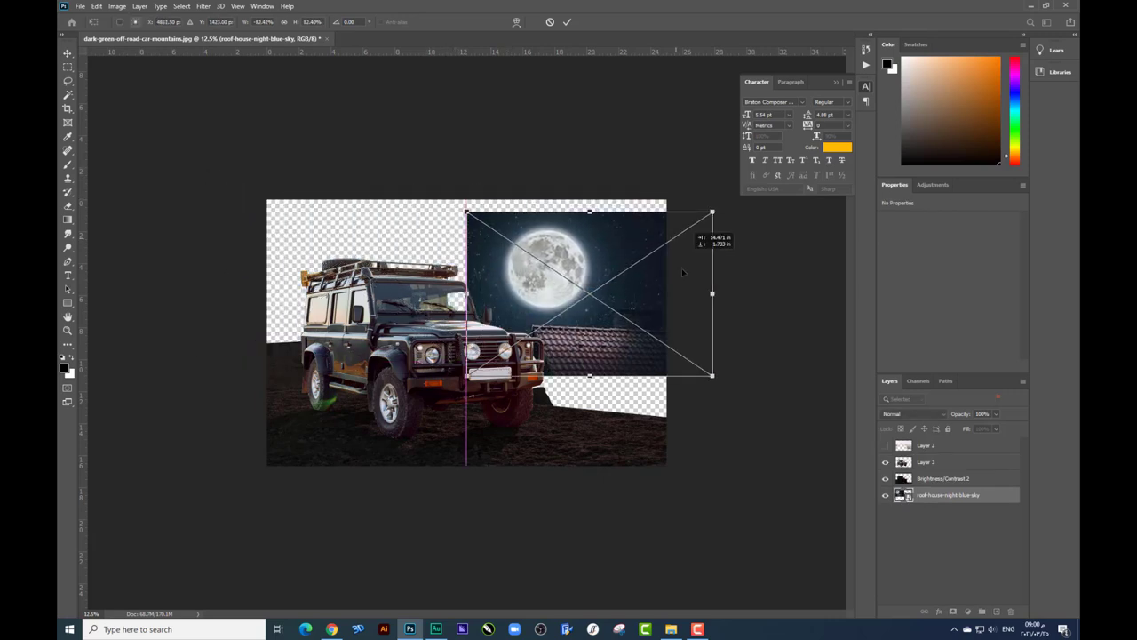
pyautogui.moveTo(682, 271); pyautogui.dragTo(687, 318)
# - Flip the sky horizontally so the moon sits right, enlarge it, commit and nudge it right
pyautogui.rightClick(642, 291)
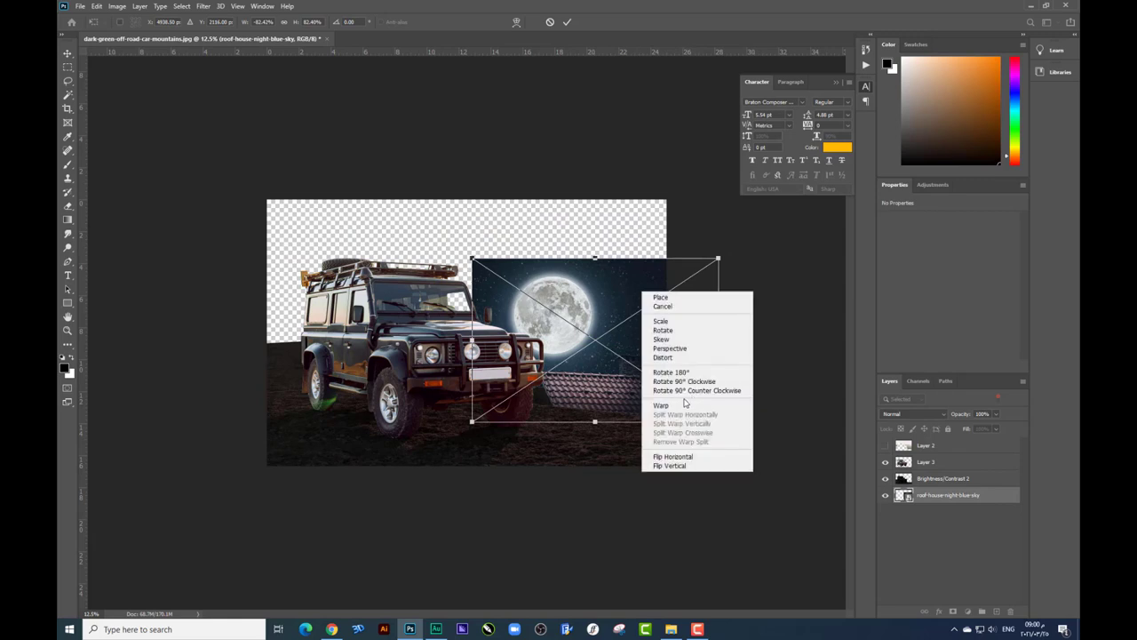
pyautogui.click(671, 371)
pyautogui.rightClick(632, 322)
pyautogui.click(671, 497)
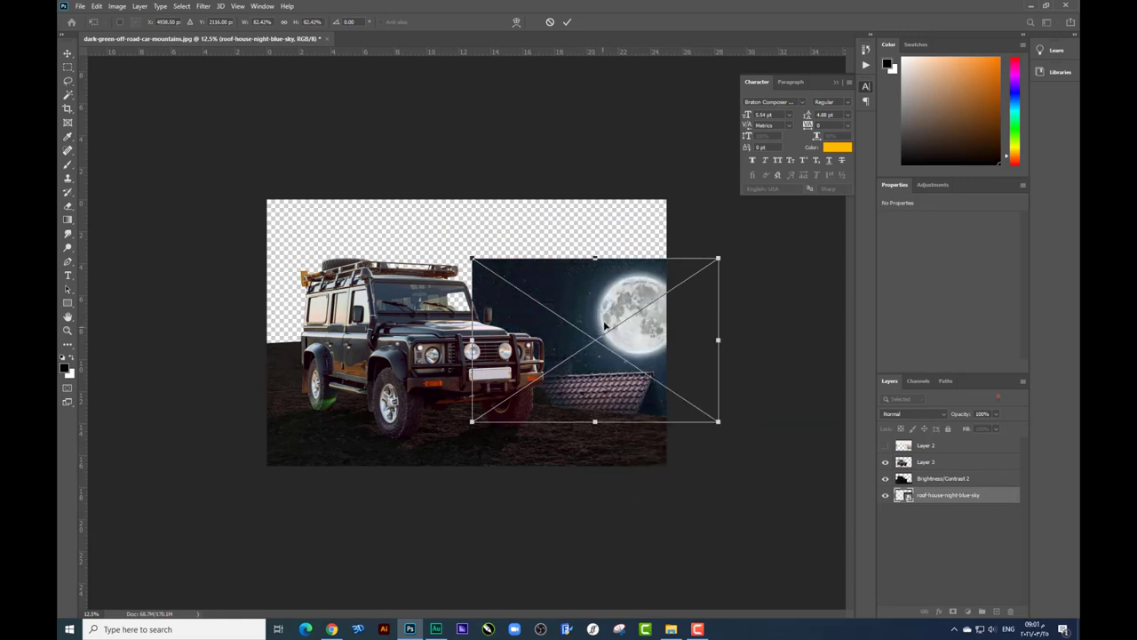
pyautogui.moveTo(472, 258); pyautogui.dragTo(370, 194)
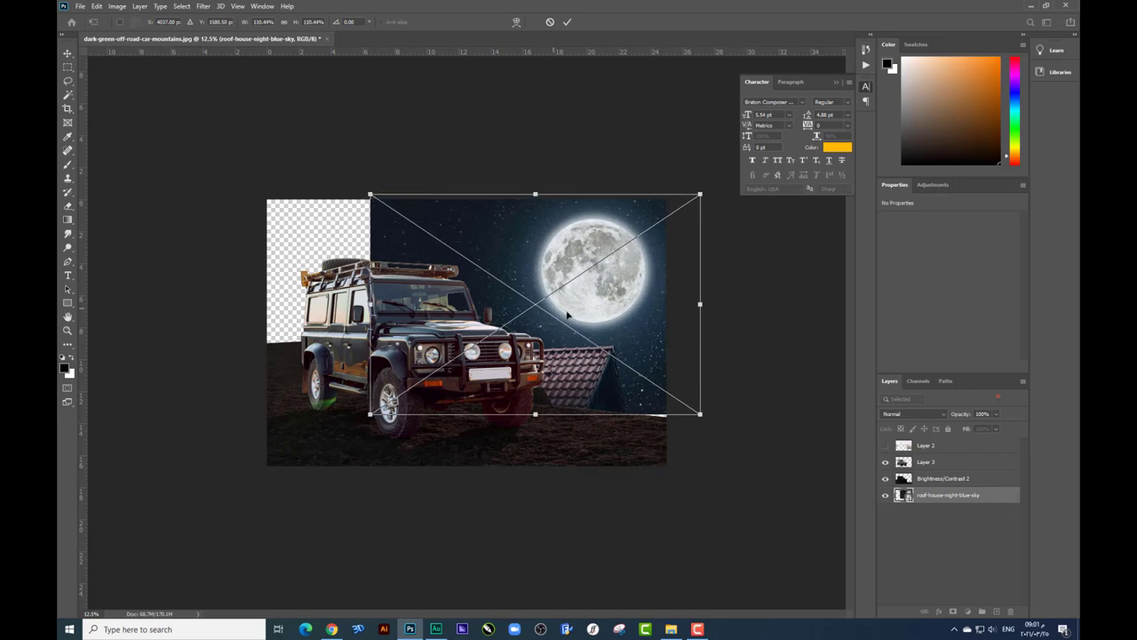
pyautogui.press('Return')
pyautogui.moveTo(627, 311); pyautogui.dragTo(683, 317)
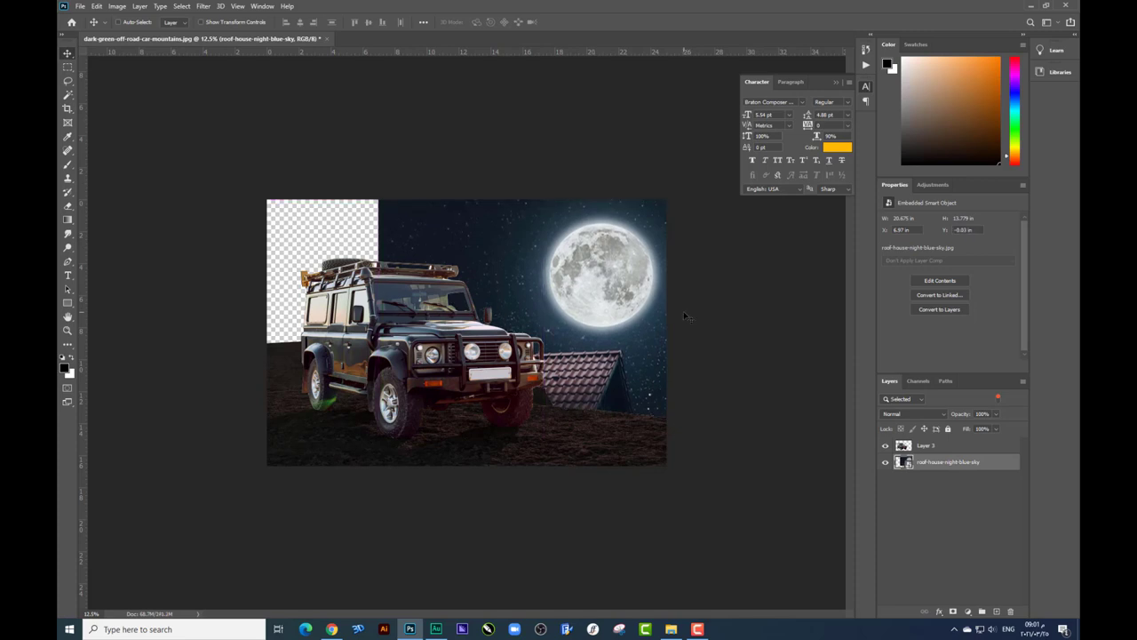
# - Copy a vertical strip of the night sky to a new layer and move it left
pyautogui.click(68, 67)
pyautogui.moveTo(328, 200); pyautogui.dragTo(474, 464)
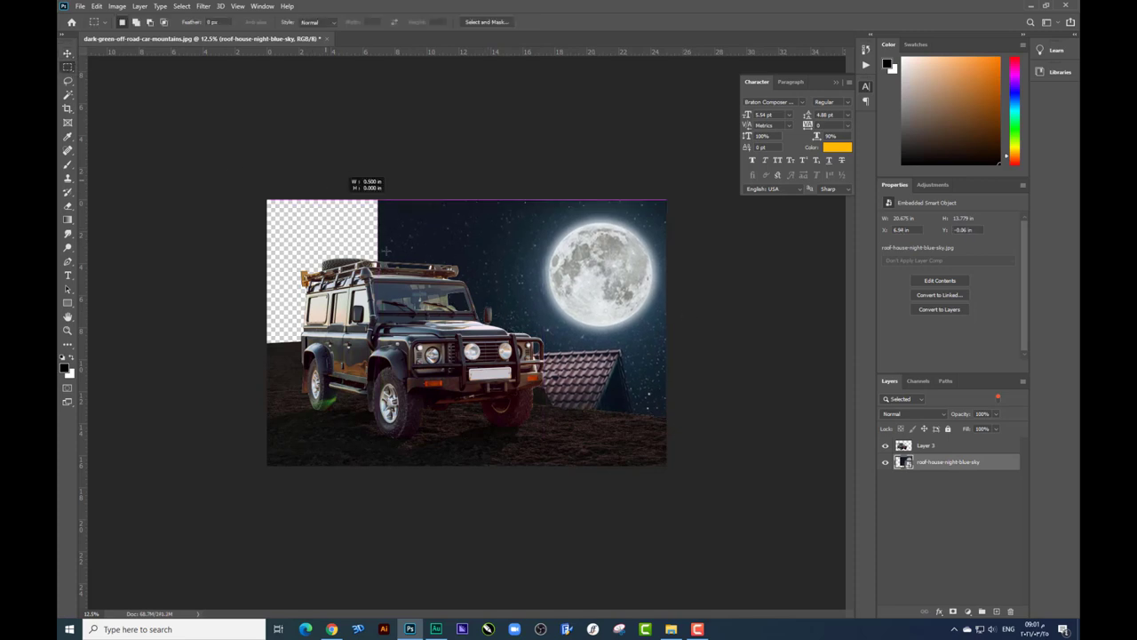
pyautogui.rightClick(940, 464)
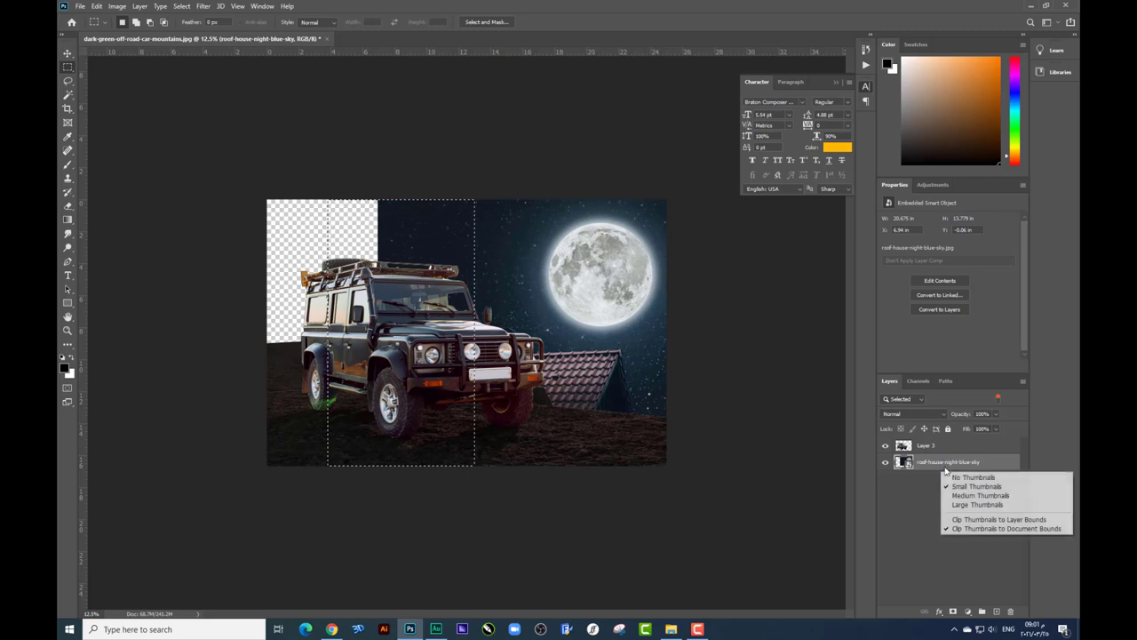
pyautogui.click(973, 179)
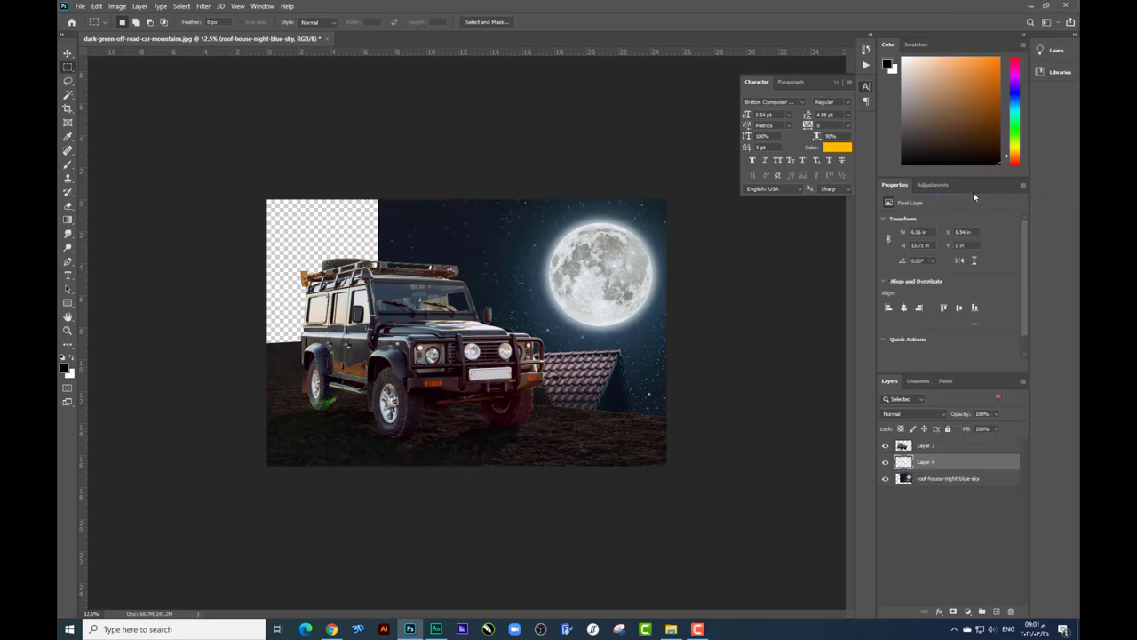
pyautogui.click(67, 53)
pyautogui.moveTo(432, 238); pyautogui.dragTo(325, 242)
# - Stretch the copied sky strip over the transparent left edge and pick a soft-round Eraser
pyautogui.hotkey('ctrl', 't')
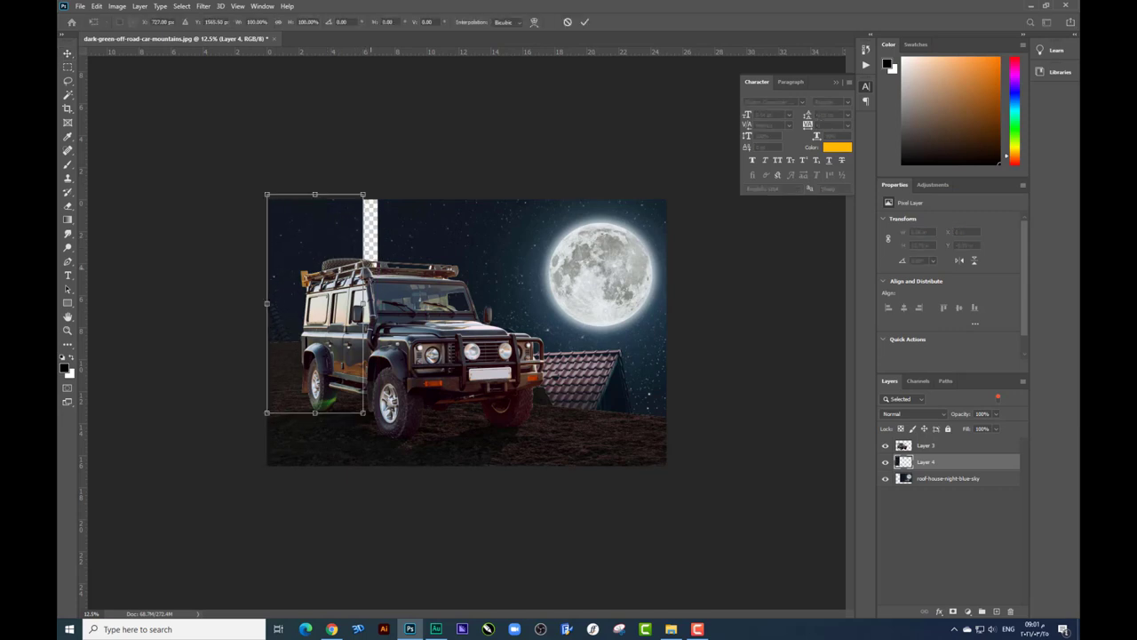
pyautogui.moveTo(364, 303); pyautogui.dragTo(411, 303)
pyautogui.press('Return')
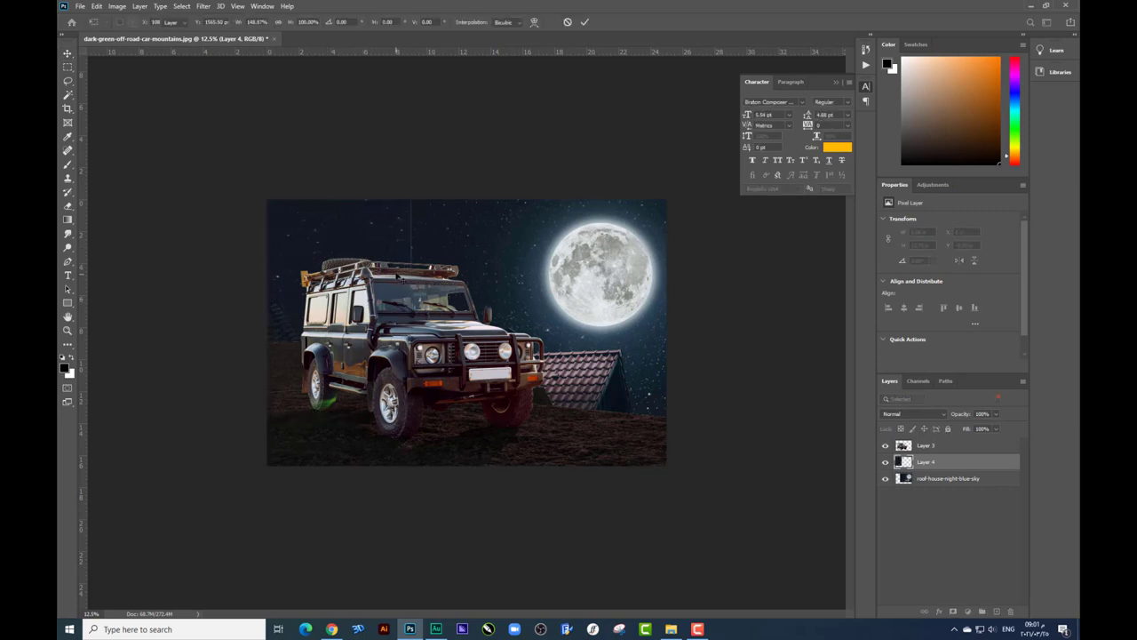
pyautogui.click(67, 205)
pyautogui.rightClick(432, 240)
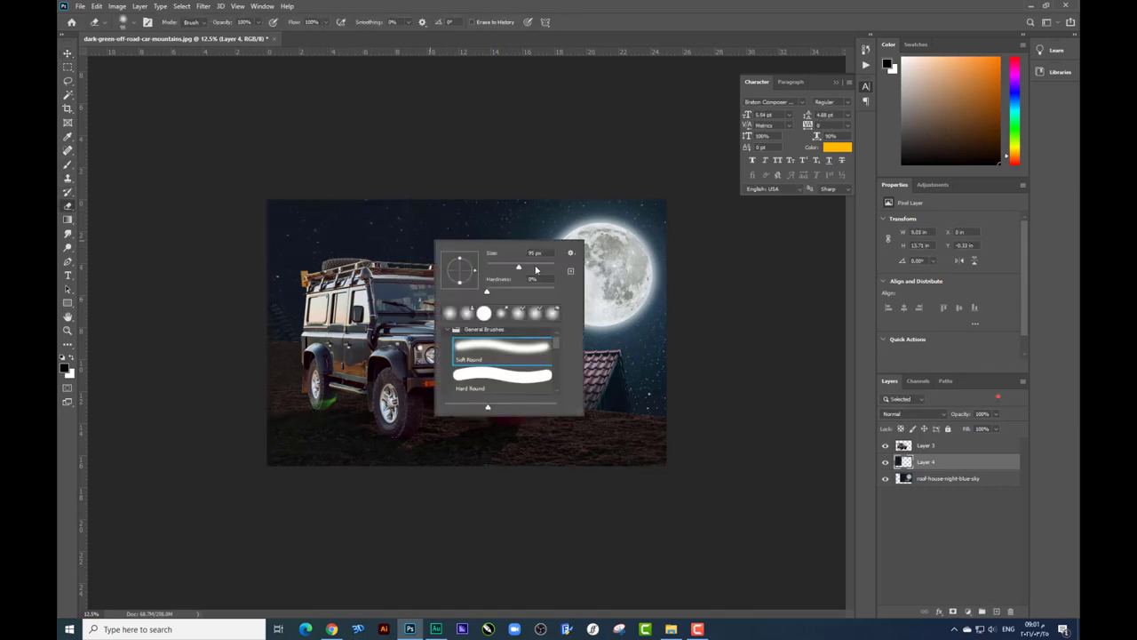
pyautogui.press('Return')
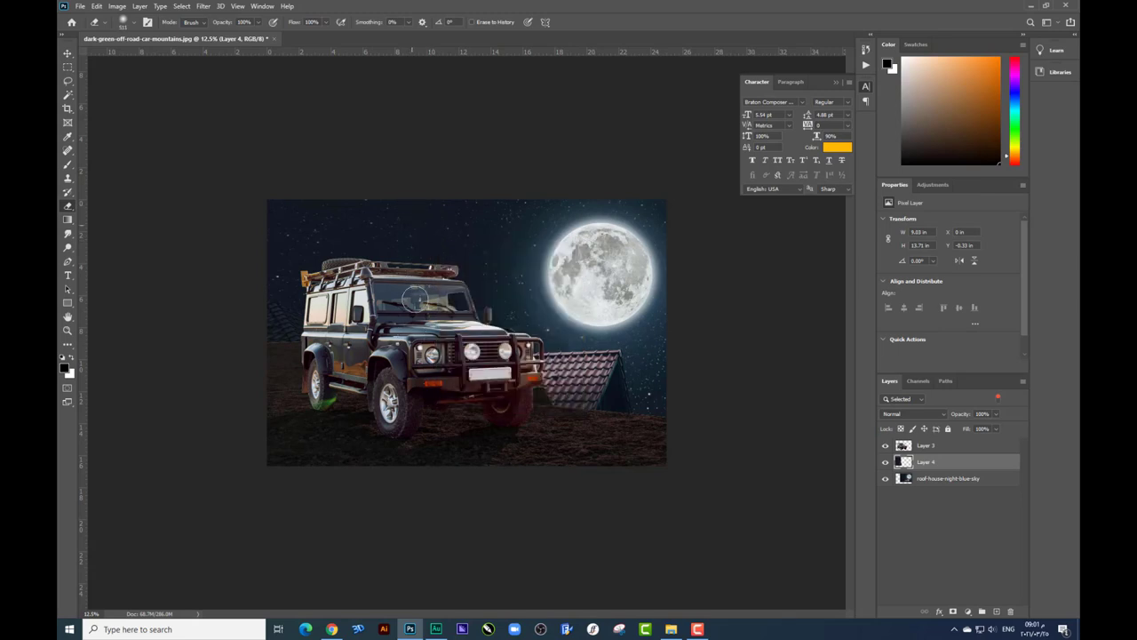
# - Try merging the roof sky layer into Layer 4 and moving it, then undo
pyautogui.click(67, 53)
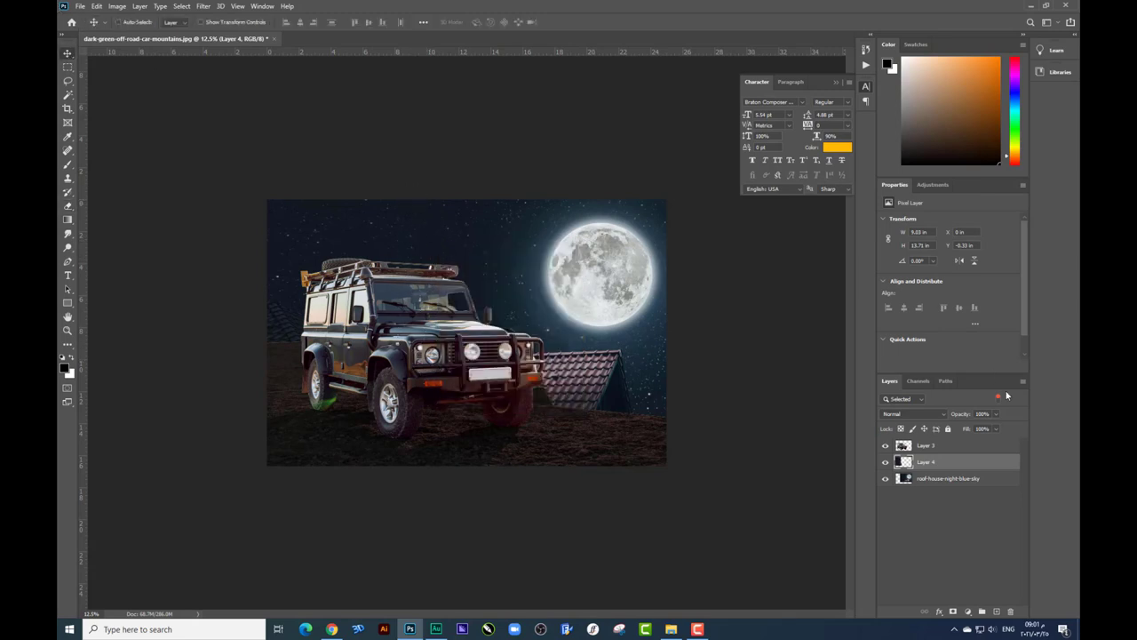
pyautogui.keyDown('ctrl'); pyautogui.click(922, 480); pyautogui.keyUp('ctrl')
pyautogui.hotkey('ctrl', 'e')
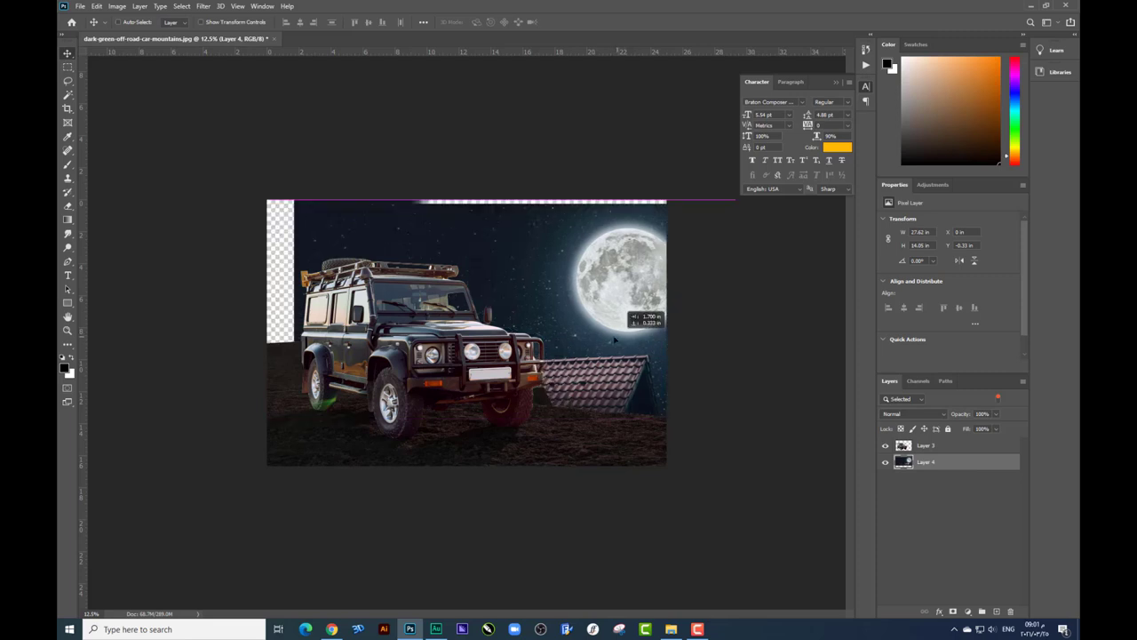
pyautogui.moveTo(556, 427); pyautogui.dragTo(566, 435)
pyautogui.hotkey('ctrl', 'z')
pyautogui.hotkey('ctrl', 'z')
# - Select Brightness/Contrast 2, Layer 3 and Layer 4 from canvas layer lists, ending with Delete on Brightness/Contrast 2
pyautogui.rightClick(584, 441)
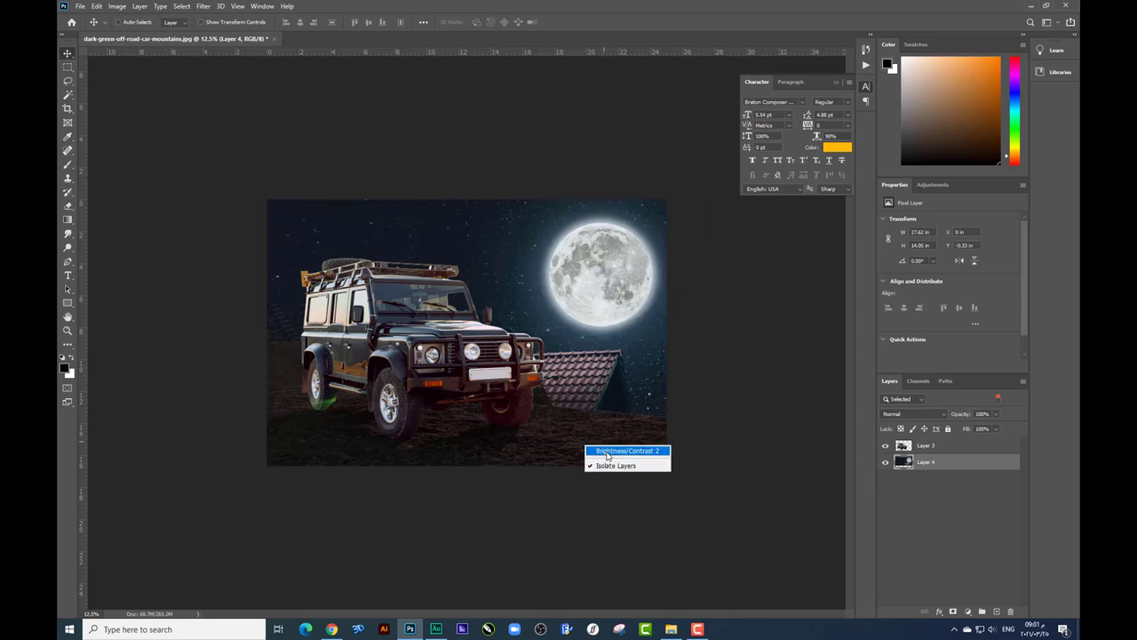
pyautogui.click(613, 447)
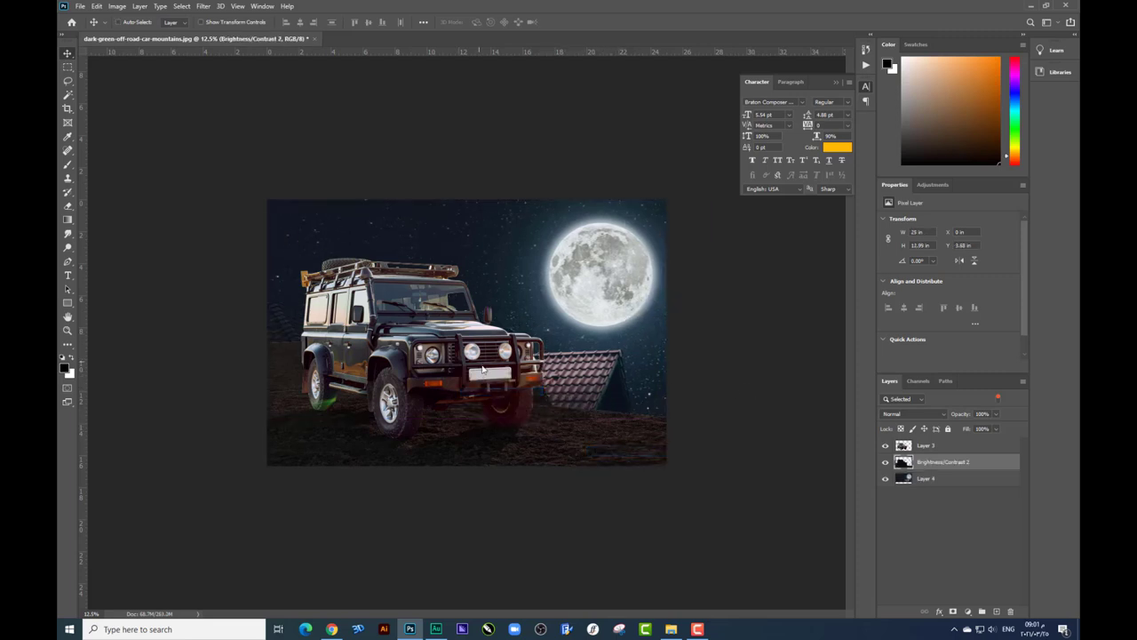
pyautogui.keyDown('ctrl'); pyautogui.click(496, 368); pyautogui.keyUp('ctrl')
pyautogui.rightClick(619, 441)
pyautogui.click(631, 445)
pyautogui.rightClick(579, 322)
pyautogui.click(583, 327)
pyautogui.scroll(-1, 583, 325)
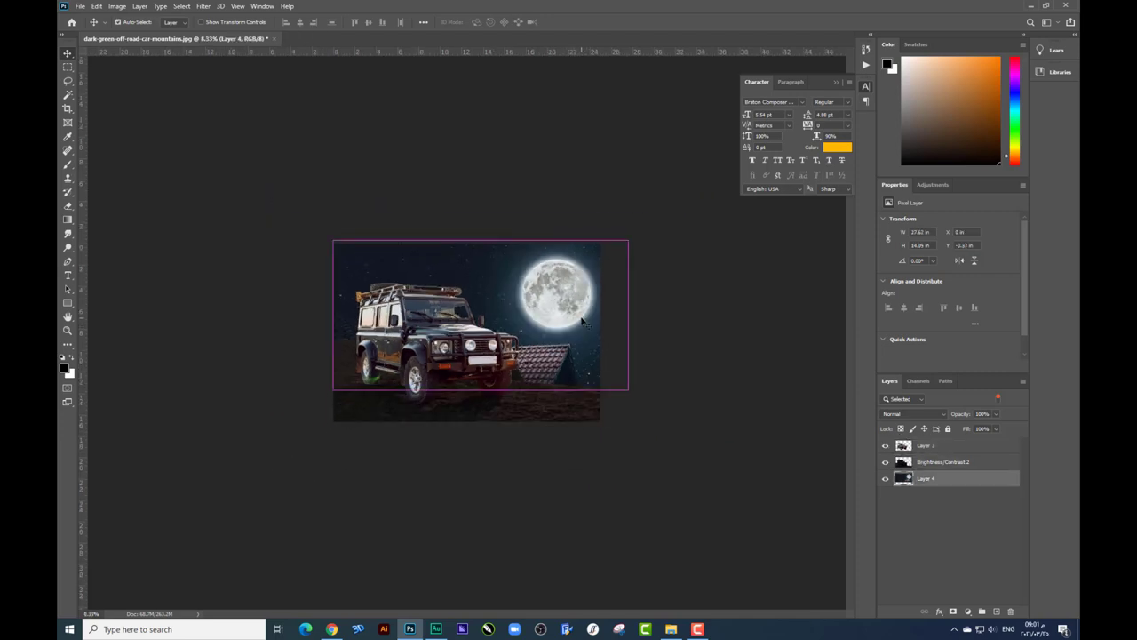
pyautogui.scroll(1, 583, 325)
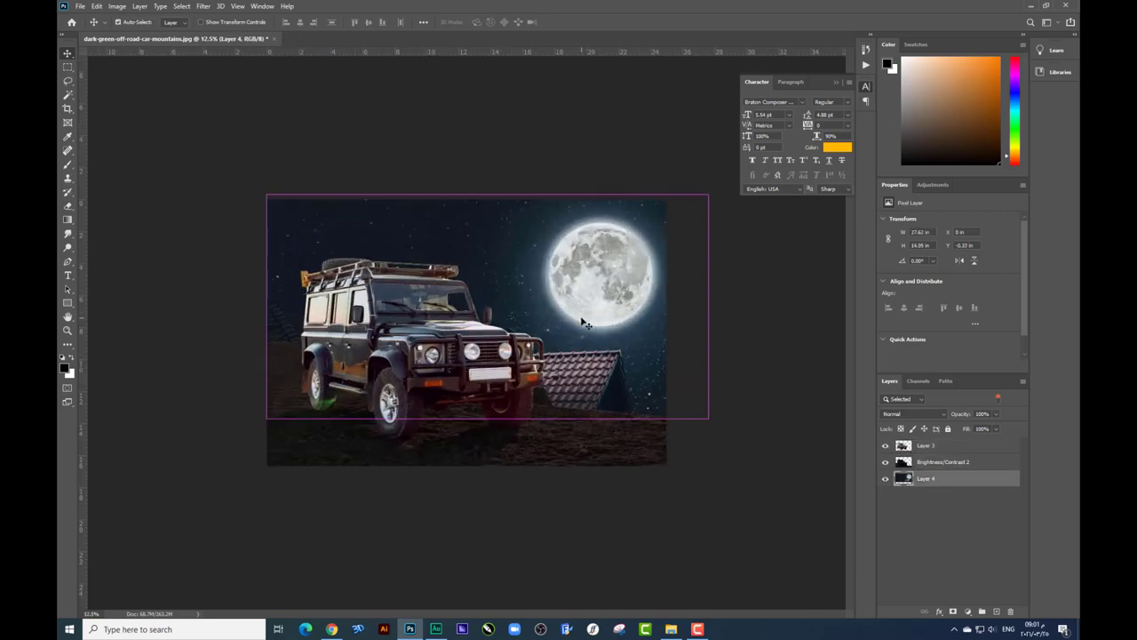
pyautogui.rightClick(598, 440)
pyautogui.click(639, 442)
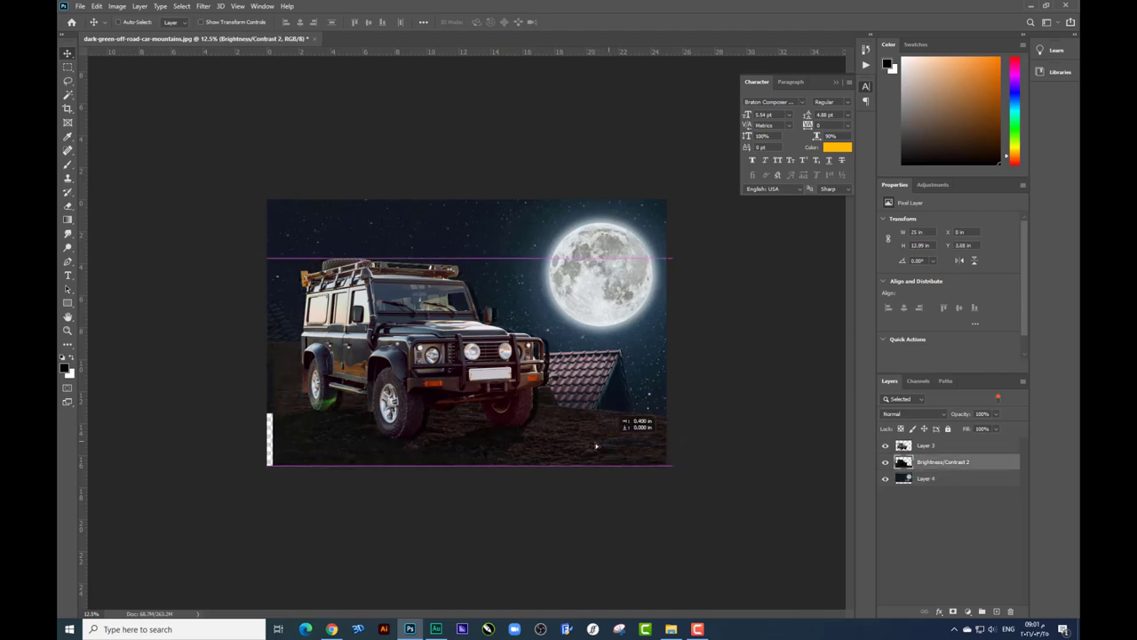
pyautogui.press('Delete')
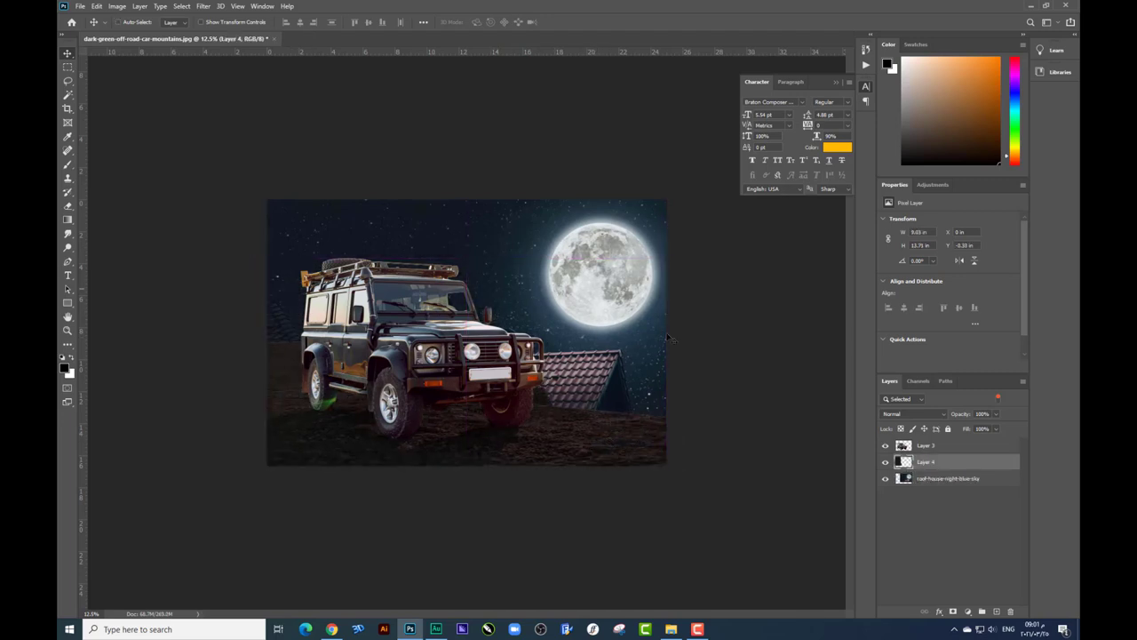
# - Add a Hue/Saturation adjustment directly above Brightness/Contrast 2 and clip it to that layer
pyautogui.click(968, 612)
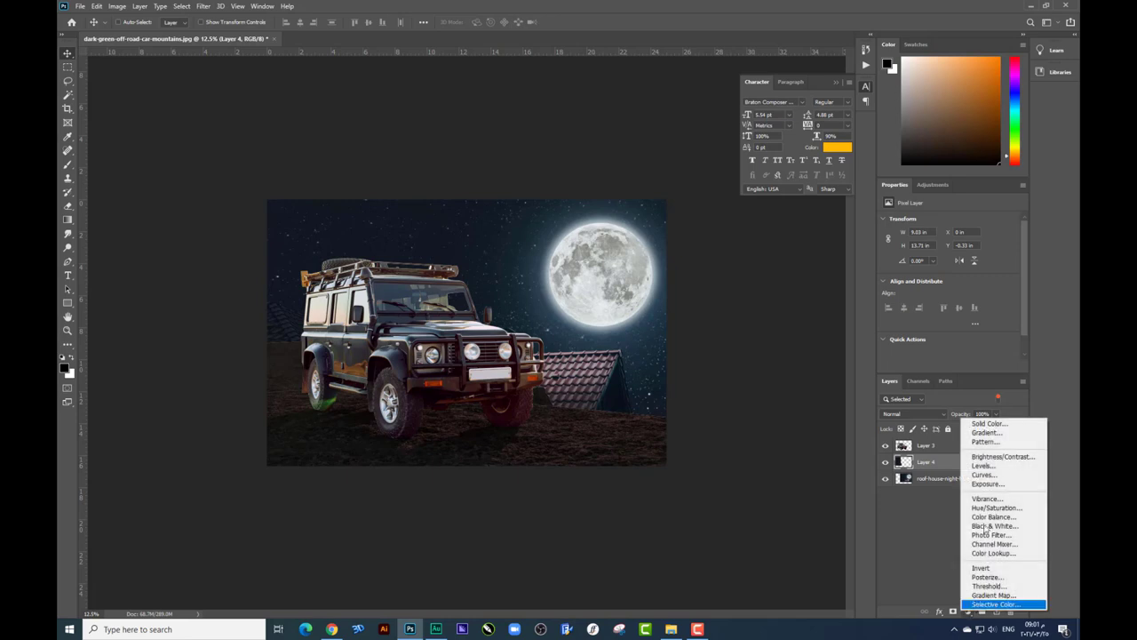
pyautogui.click(986, 502)
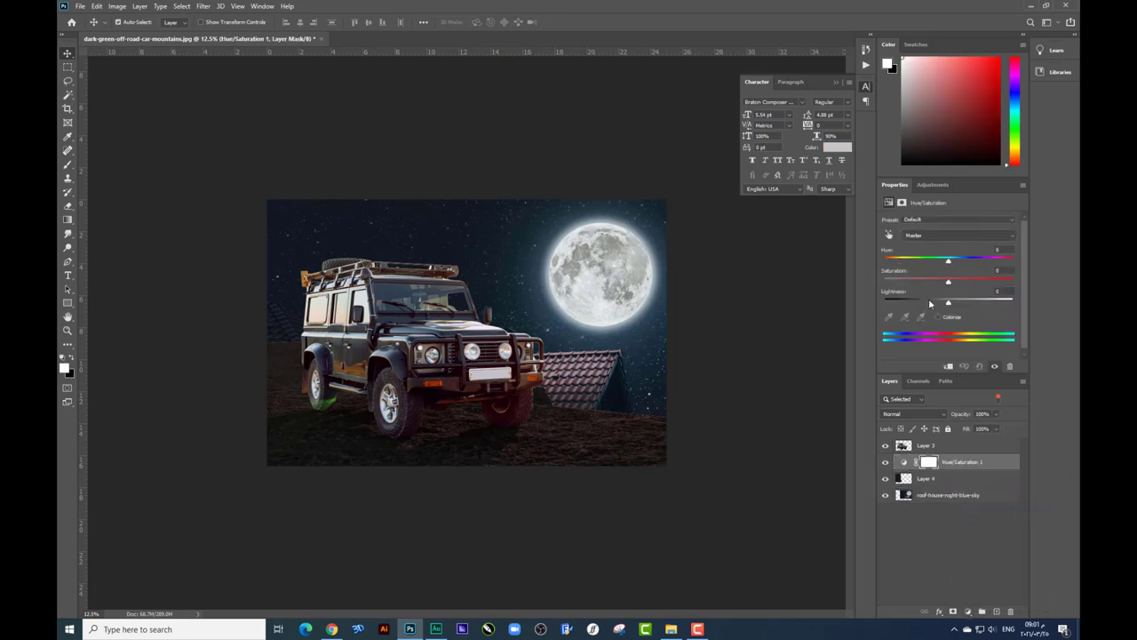
pyautogui.hotkey('ctrl', 'alt', 'g')
pyautogui.click(885, 478)
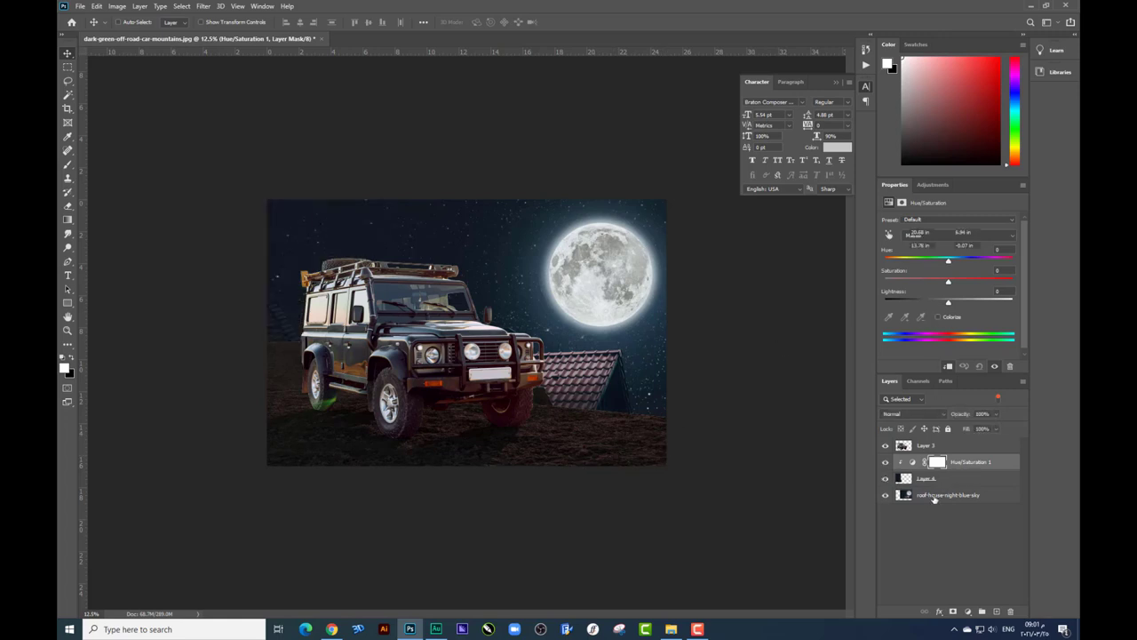
pyautogui.rightClick(622, 432)
pyautogui.click(628, 439)
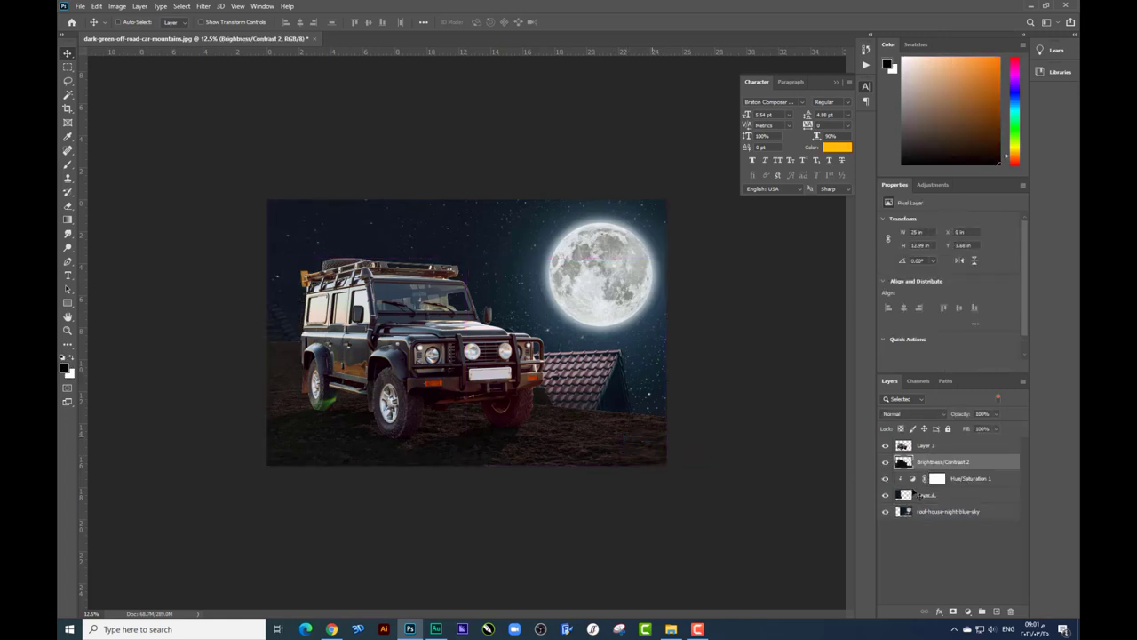
pyautogui.moveTo(957, 480); pyautogui.dragTo(969, 463)
pyautogui.hotkey('ctrl', 'alt', 'g')
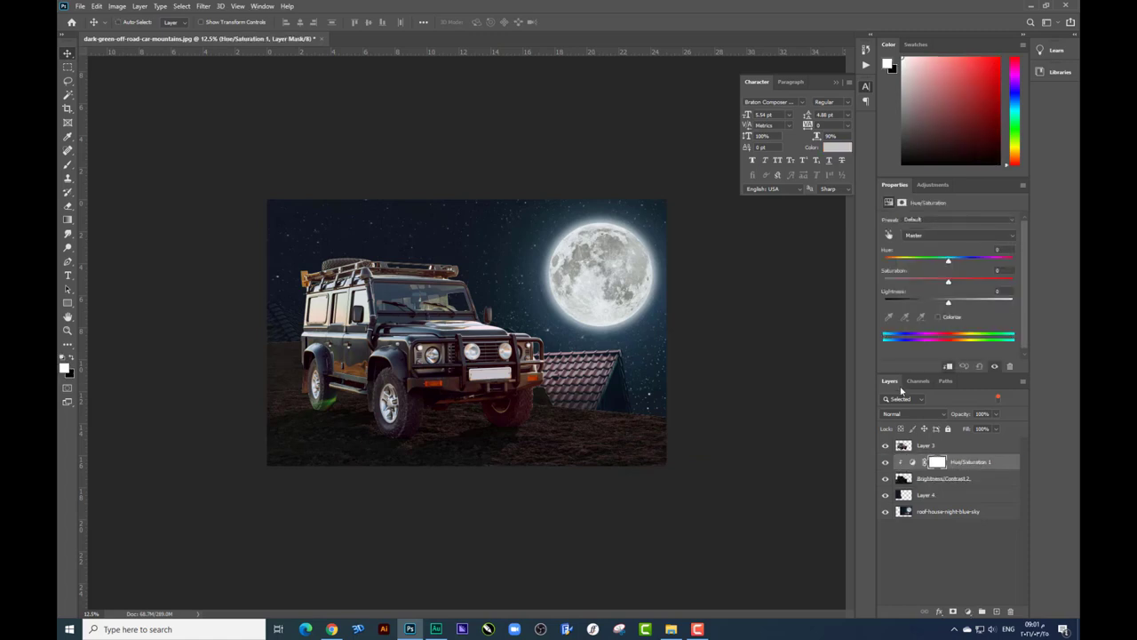
# - Colorize the Hue/Saturation, darken it slightly and shift the hue to blue-teal around 213
pyautogui.click(939, 317)
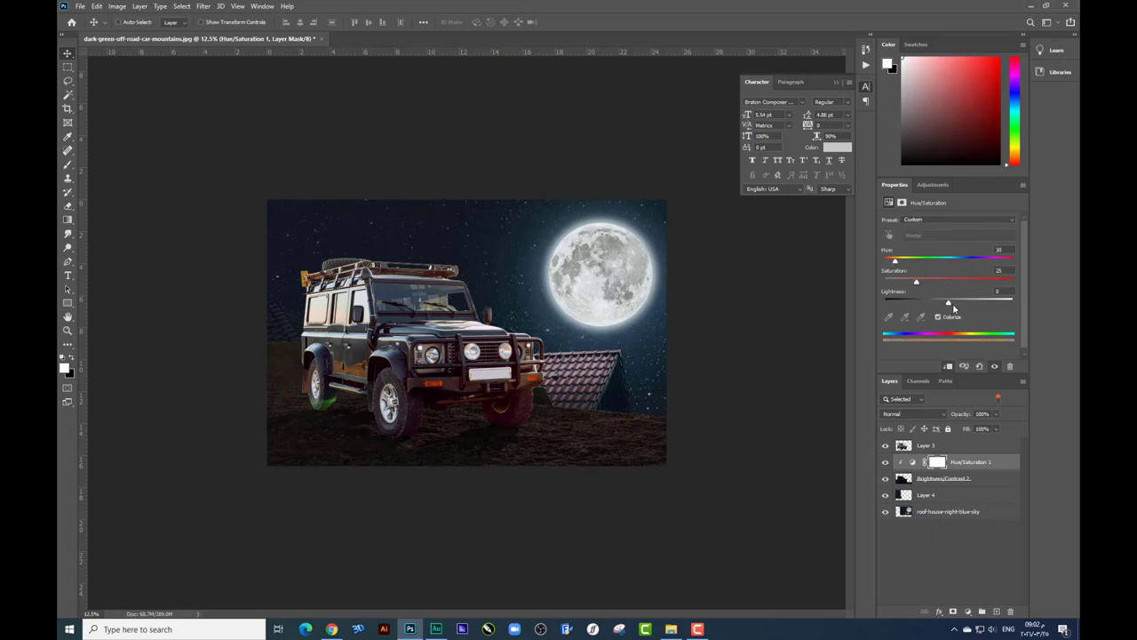
pyautogui.moveTo(951, 304); pyautogui.dragTo(937, 304)
pyautogui.moveTo(903, 264); pyautogui.dragTo(953, 263)
pyautogui.click(960, 264)
# - Test-move the roof-house sky layer and undo, then select Layer 4 with the Eraser
pyautogui.rightClick(568, 286)
pyautogui.click(614, 302)
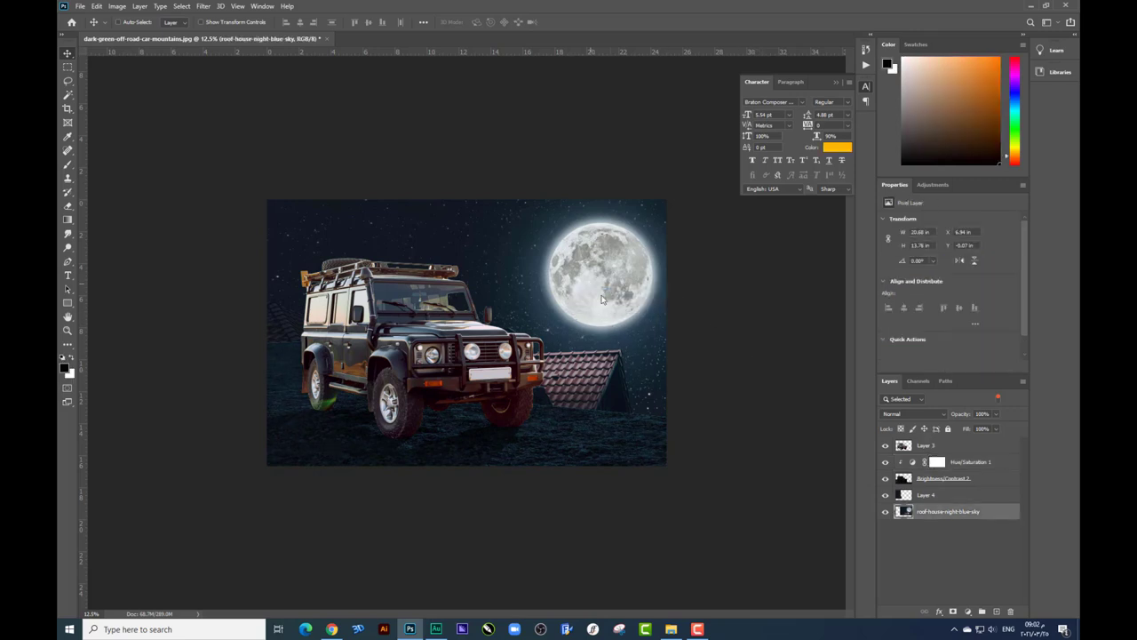
pyautogui.moveTo(616, 294); pyautogui.dragTo(605, 295)
pyautogui.hotkey('ctrl', 'z')
pyautogui.click(937, 503)
pyautogui.press('e')
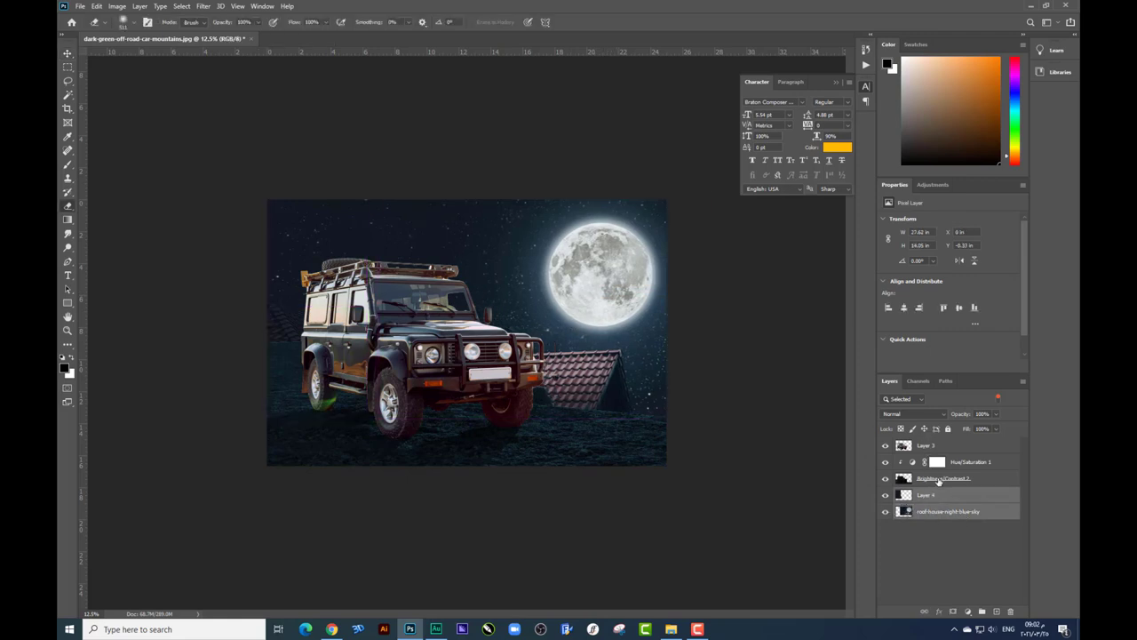
# - Delete the roof-house sky layer and add a dark purple Solid Color fill layer
pyautogui.press('Delete')
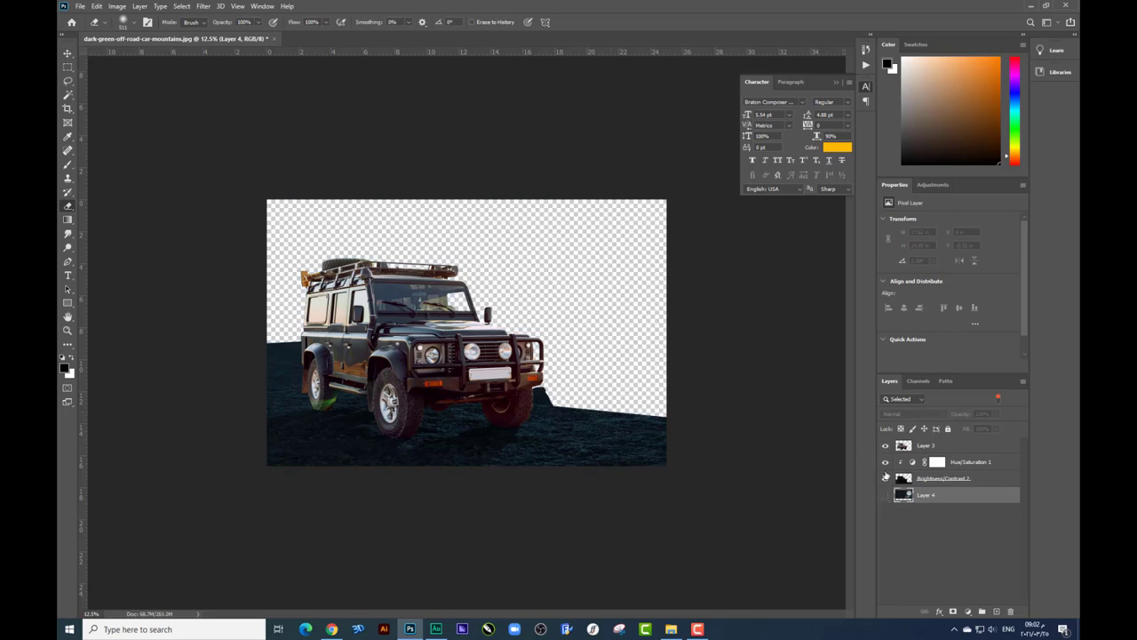
pyautogui.hotkey('alt', 'Tab')
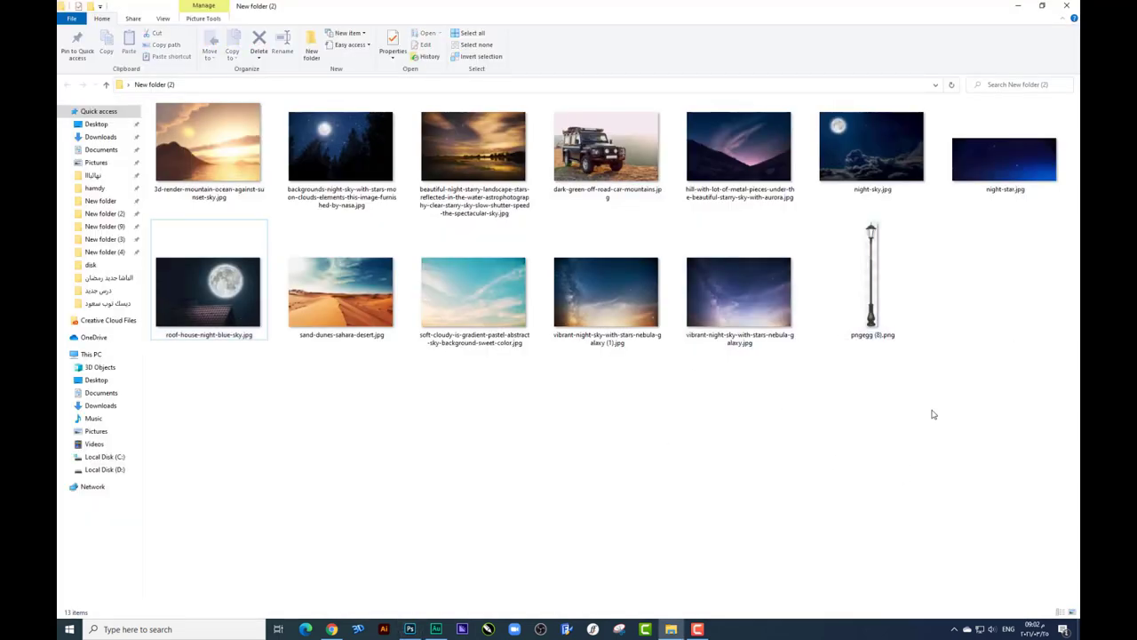
pyautogui.hotkey('alt', 'Tab')
pyautogui.click(968, 611)
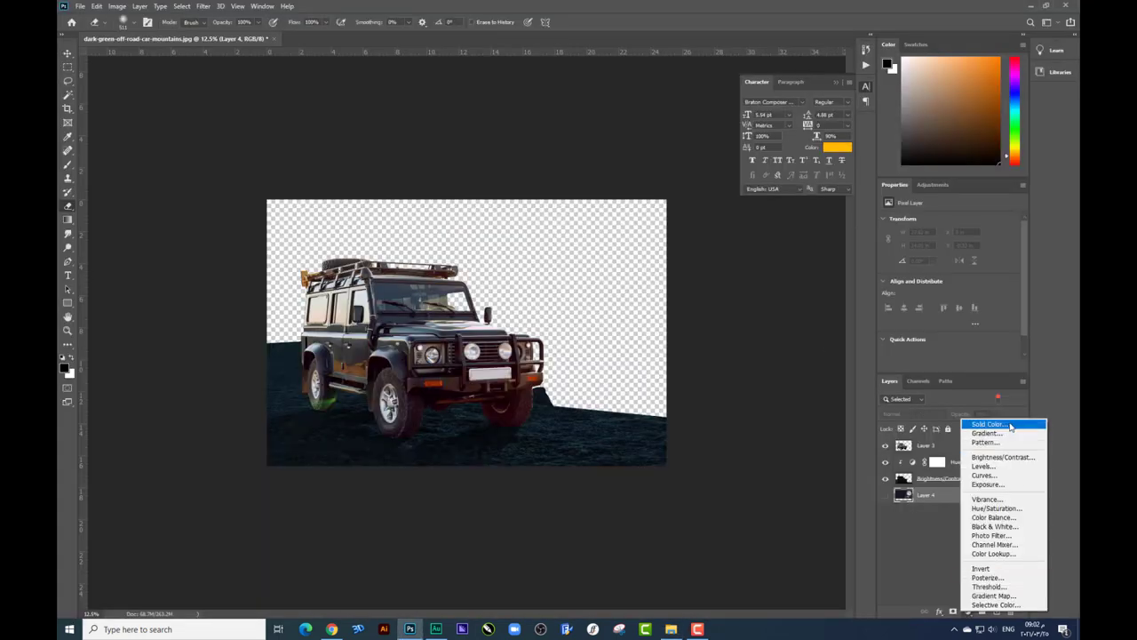
pyautogui.click(991, 423)
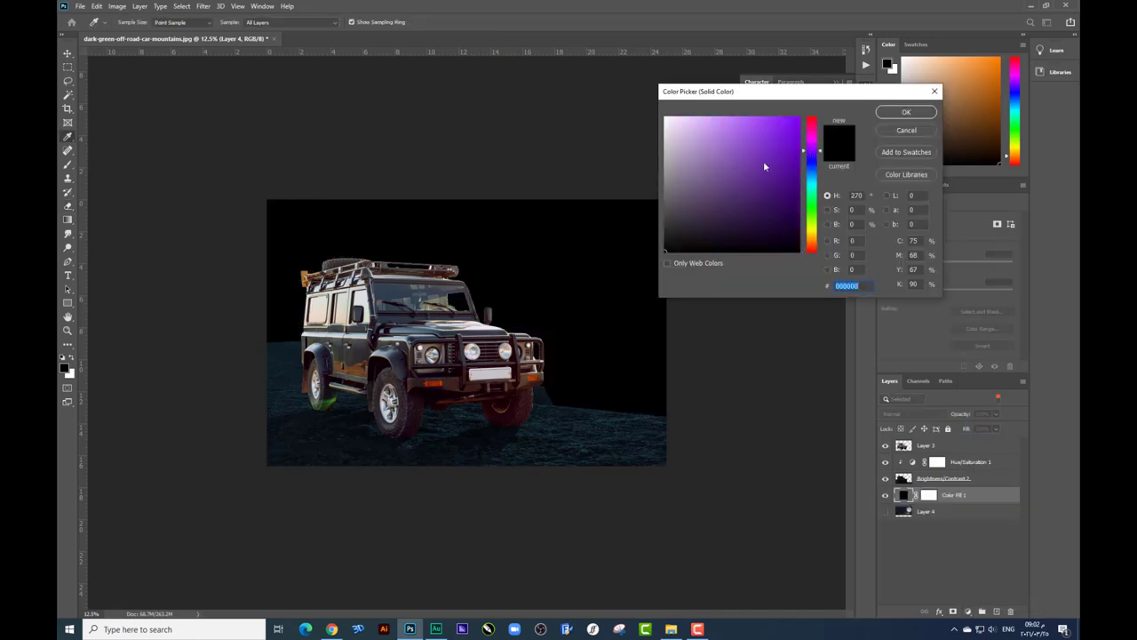
pyautogui.moveTo(763, 166); pyautogui.dragTo(793, 233)
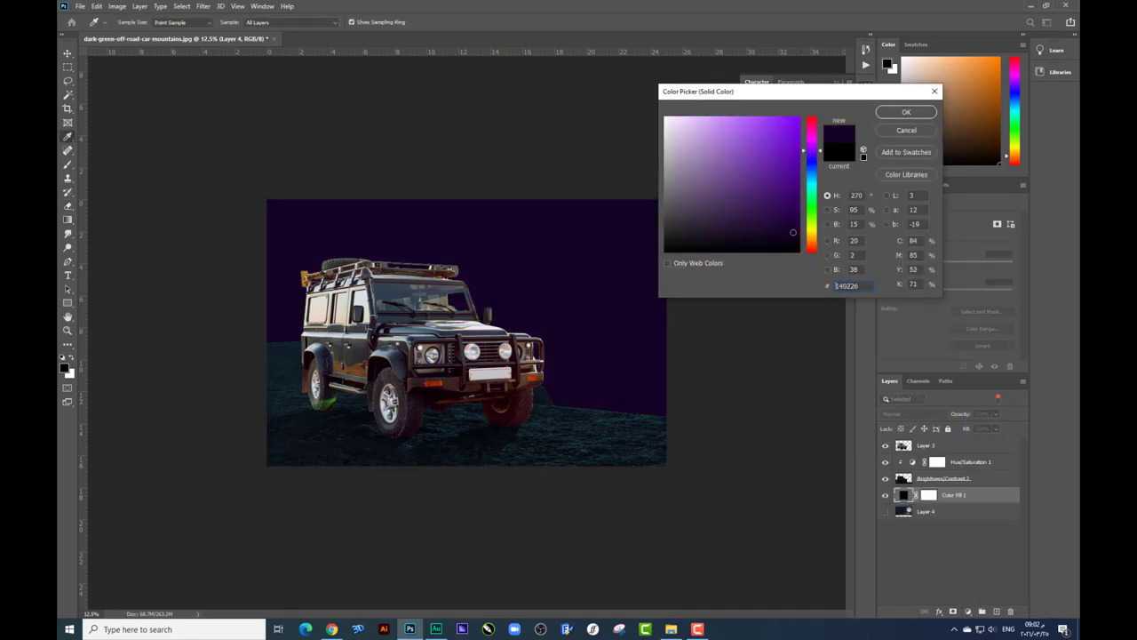
pyautogui.press('Return')
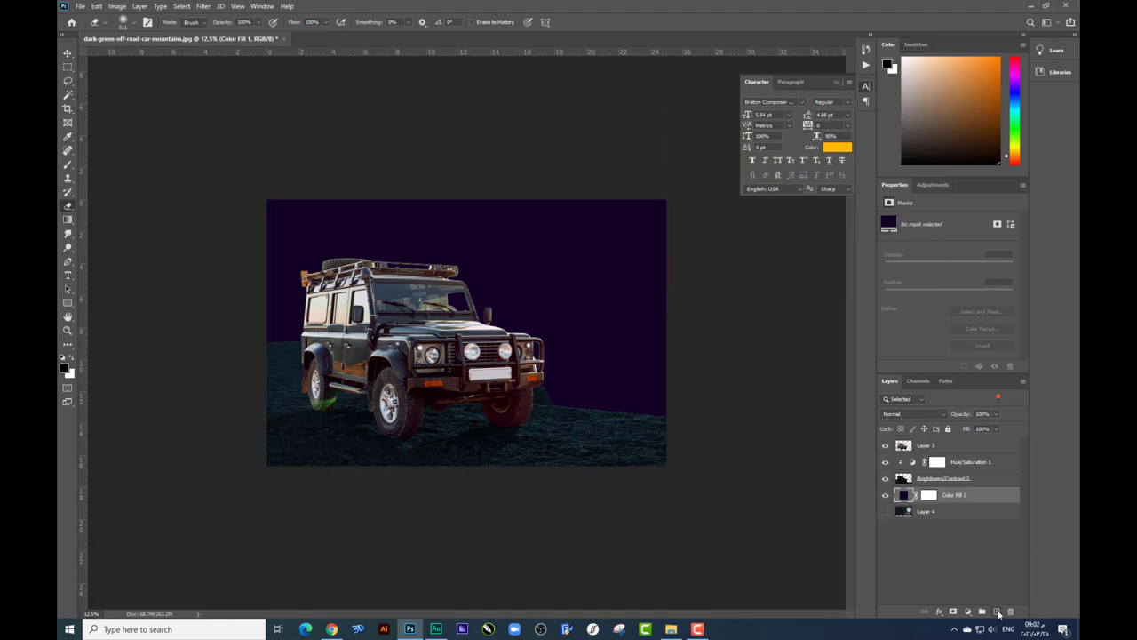
# - On a new empty layer, paint a soft purple spot with a round Brush
pyautogui.click(997, 611)
pyautogui.click(68, 165)
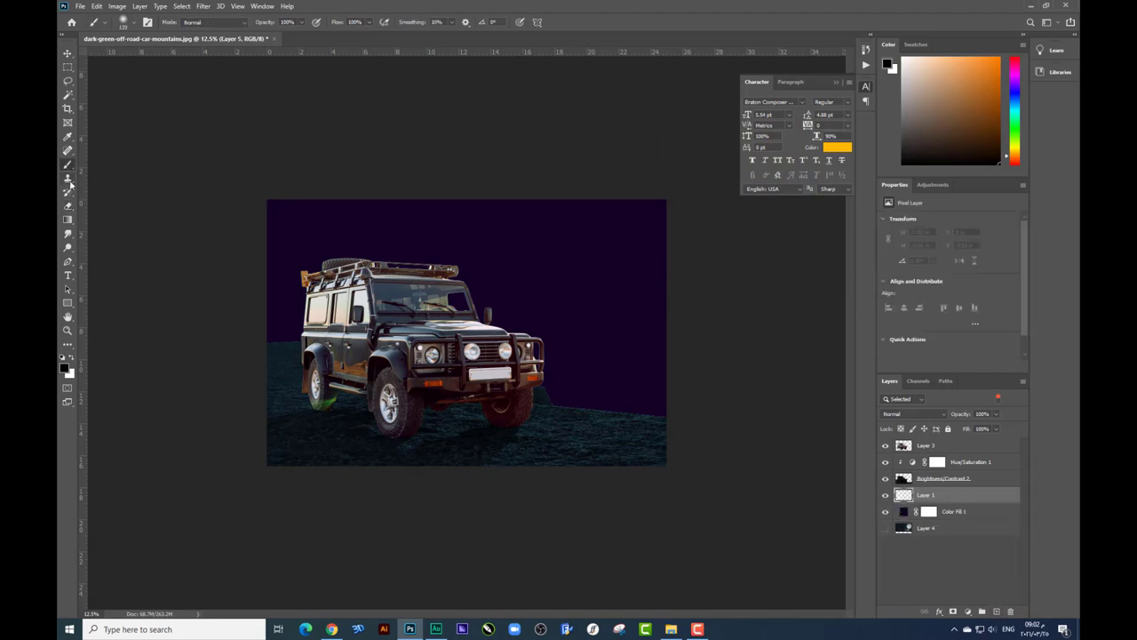
pyautogui.click(64, 366)
pyautogui.click(554, 257)
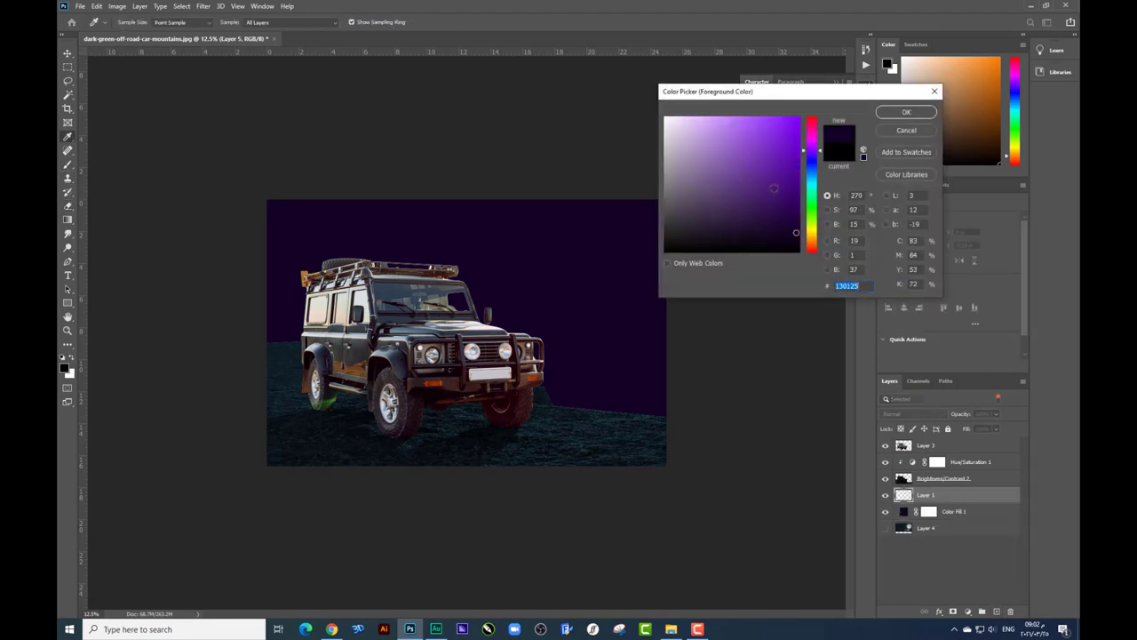
pyautogui.press('Return')
pyautogui.rightClick(590, 284)
pyautogui.click(528, 287)
# - Scale the purple spot into a large glow and reshape it behind the car
pyautogui.hotkey('ctrl', 't')
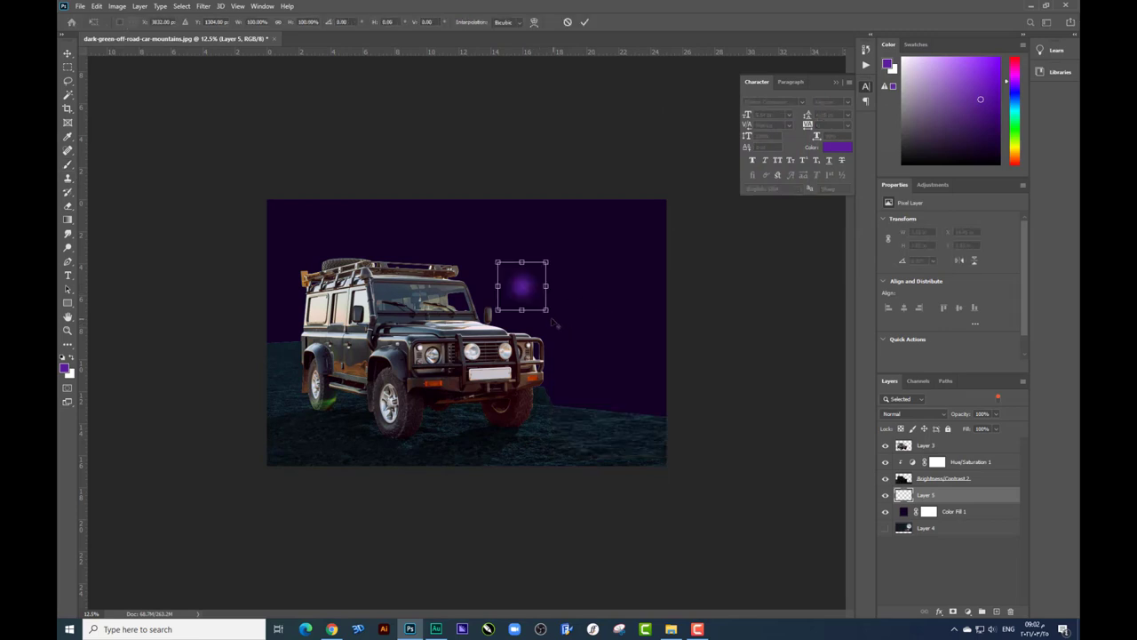
pyautogui.moveTo(555, 311); pyautogui.dragTo(977, 622)
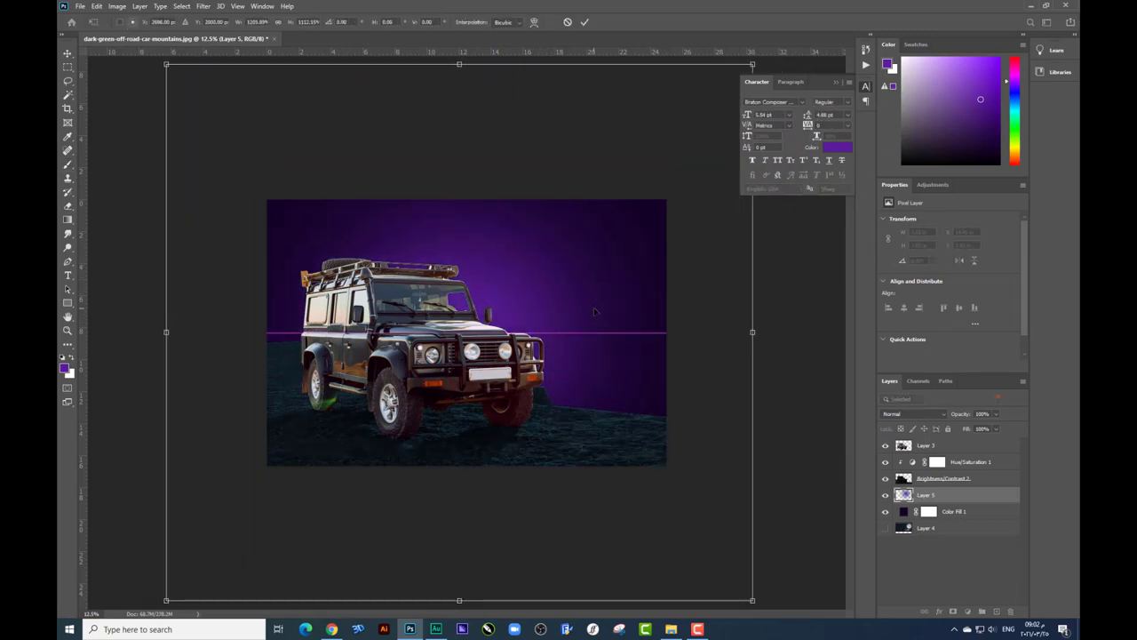
pyautogui.press('Escape')
pyautogui.press('Return')
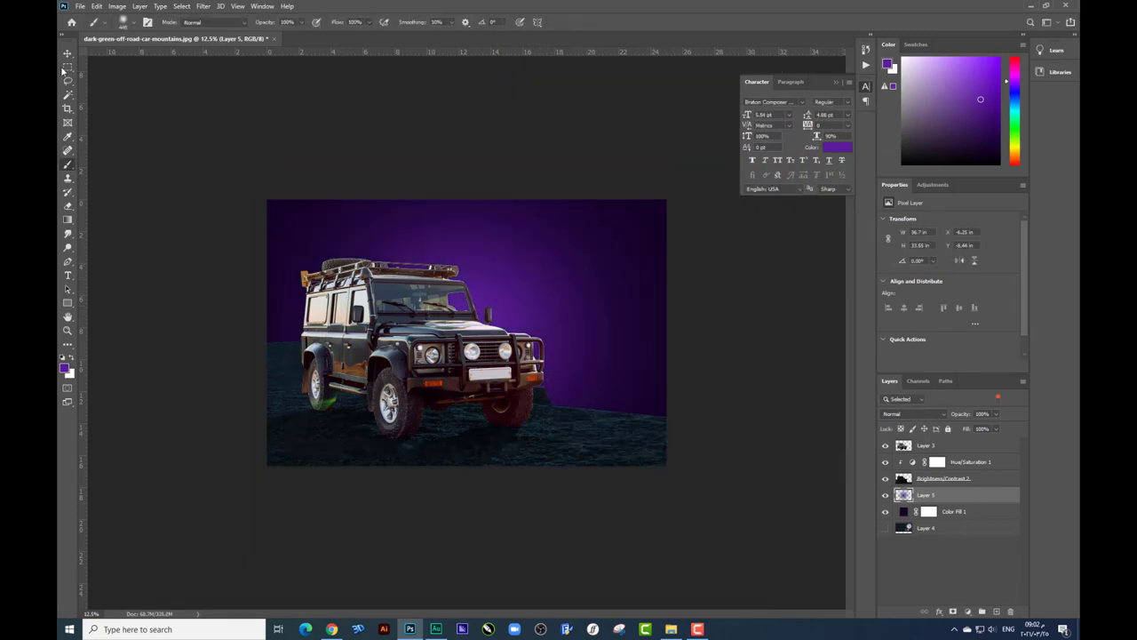
pyautogui.press('v')
pyautogui.hotkey('ctrl', 't')
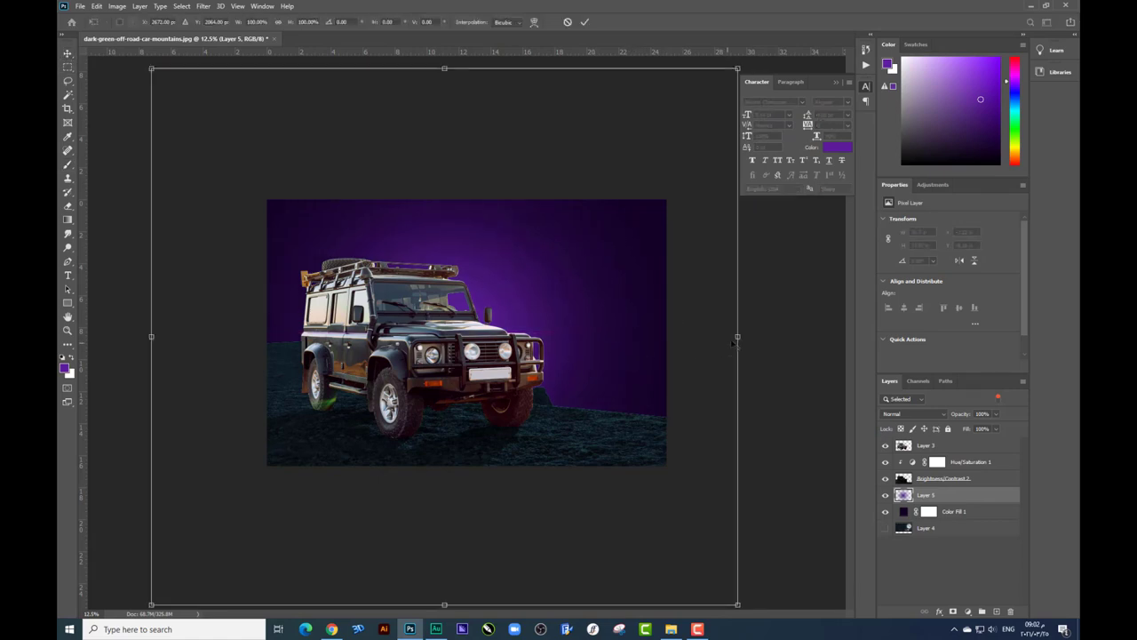
pyautogui.moveTo(736, 338); pyautogui.dragTo(702, 320)
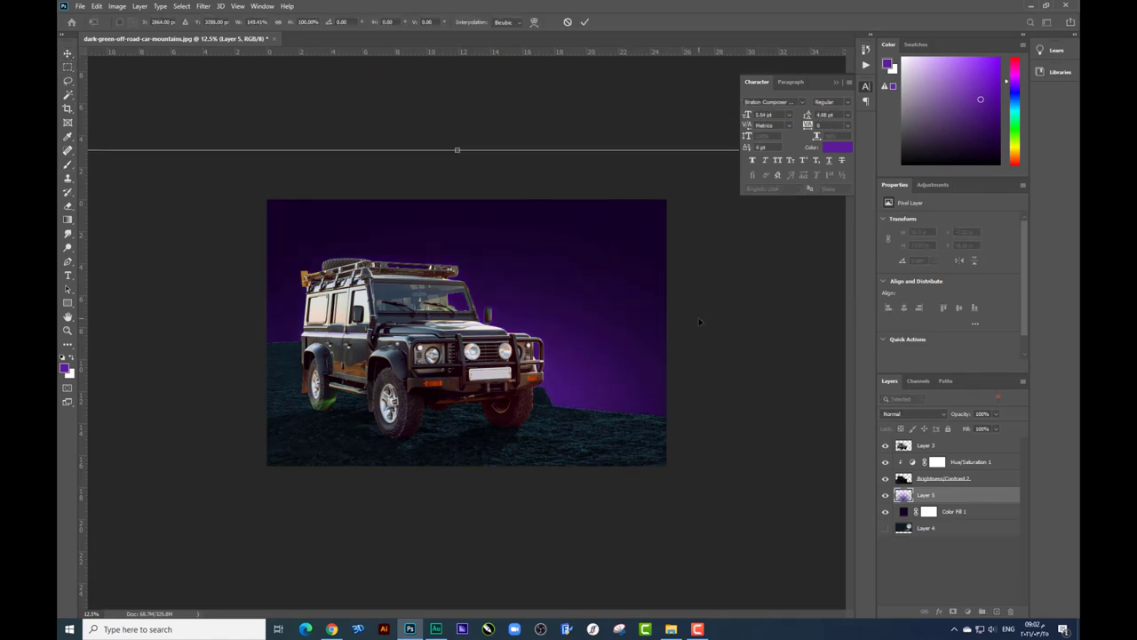
pyautogui.keyDown('shift'); pyautogui.click(969, 511); pyautogui.keyUp('shift')
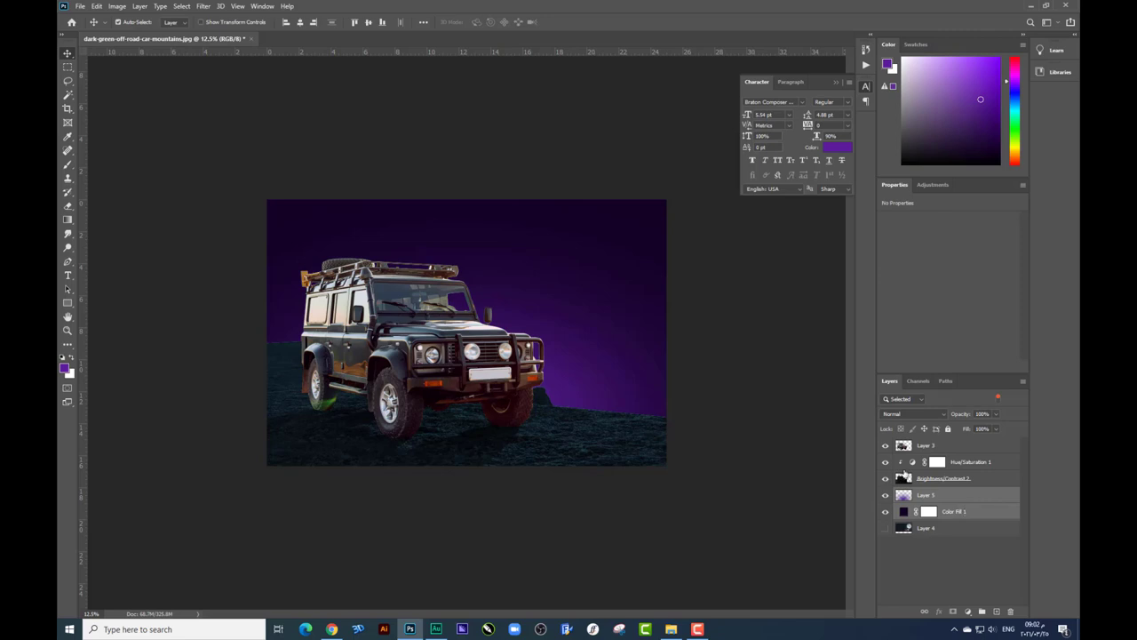
pyautogui.hotkey('alt', 'Tab')
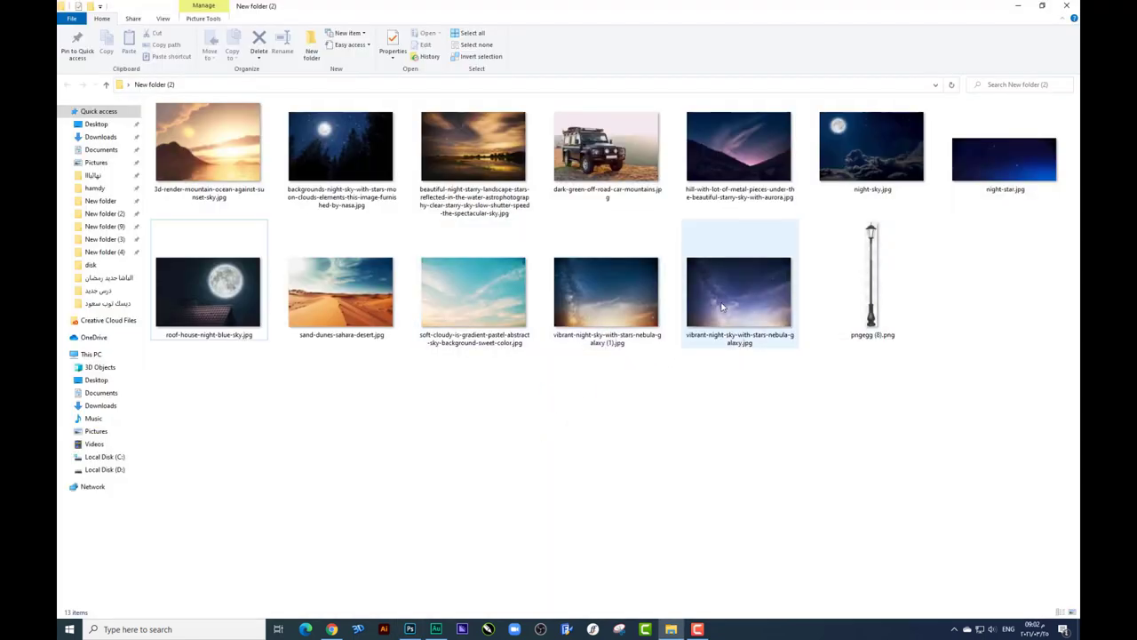
# - Place the nebula sky photo scaled to cover the canvas, in Screen blend mode
pyautogui.moveTo(729, 298); pyautogui.dragTo(410, 627)
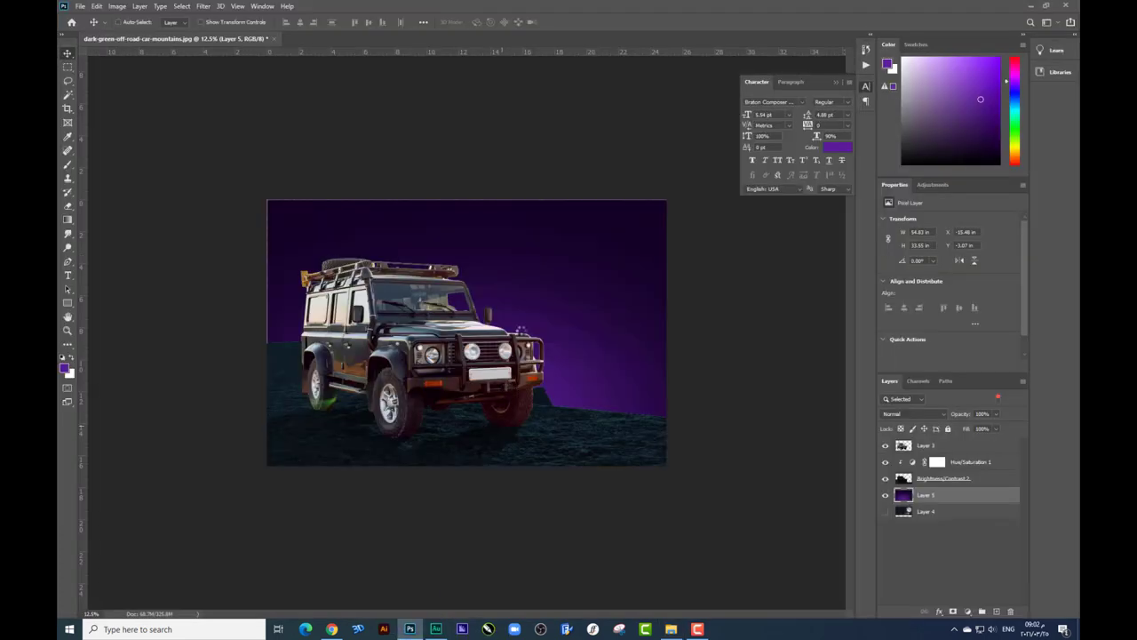
pyautogui.moveTo(506, 378); pyautogui.dragTo(522, 330)
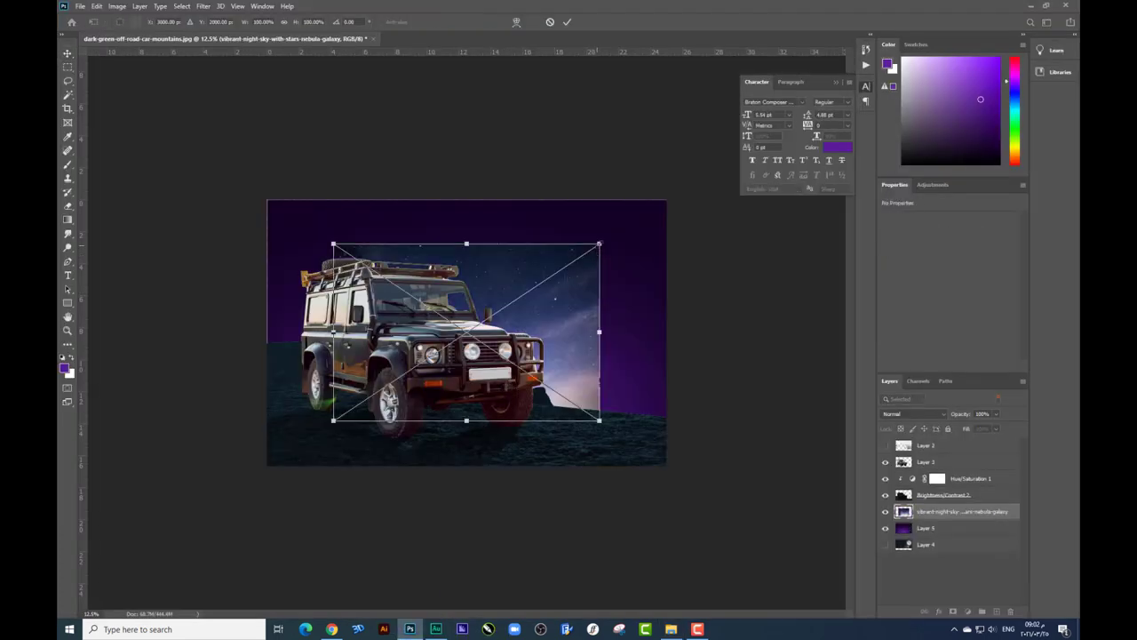
pyautogui.moveTo(600, 244)
pyautogui.mouseDown()
pyautogui.moveTo(679, 191)
pyautogui.moveTo(627, 215)
pyautogui.mouseUp()
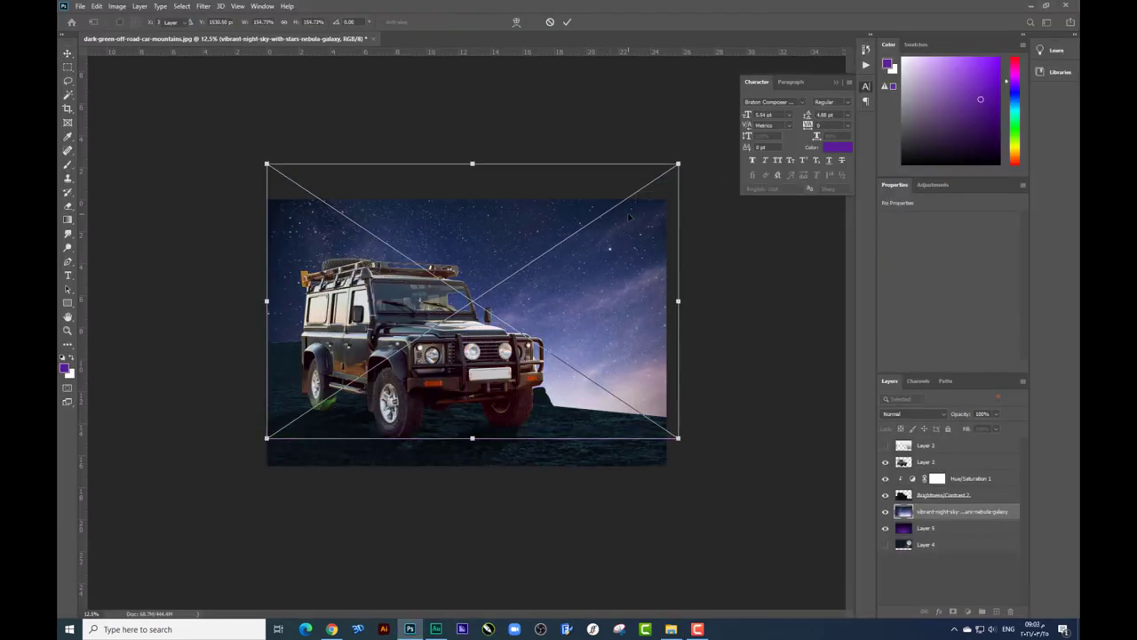
pyautogui.press('Return')
pyautogui.click(897, 413)
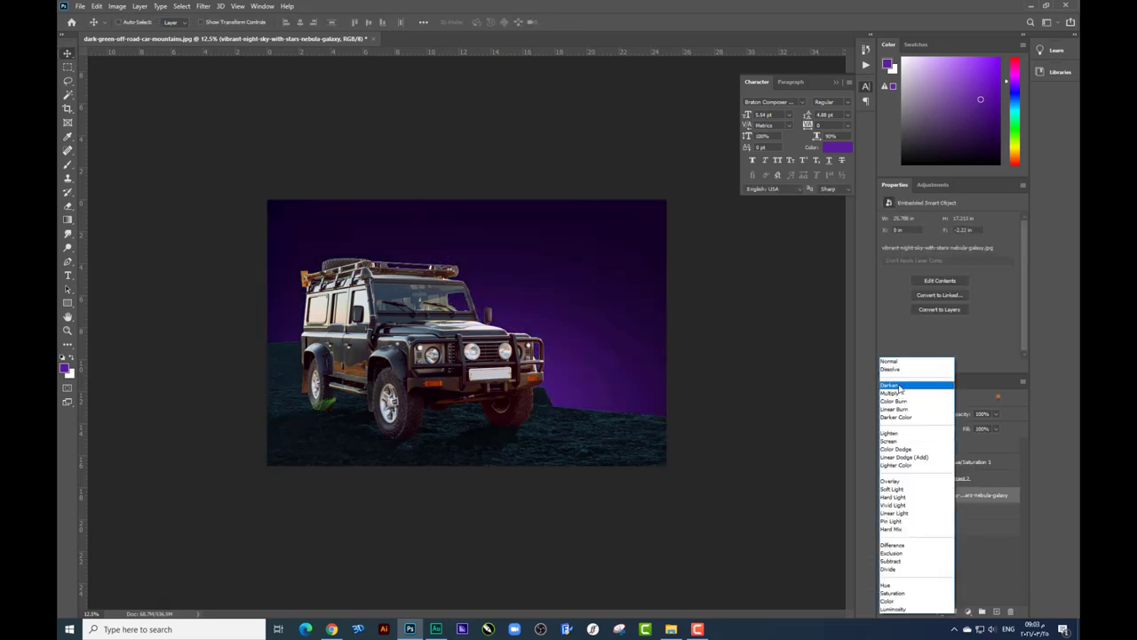
pyautogui.click(899, 442)
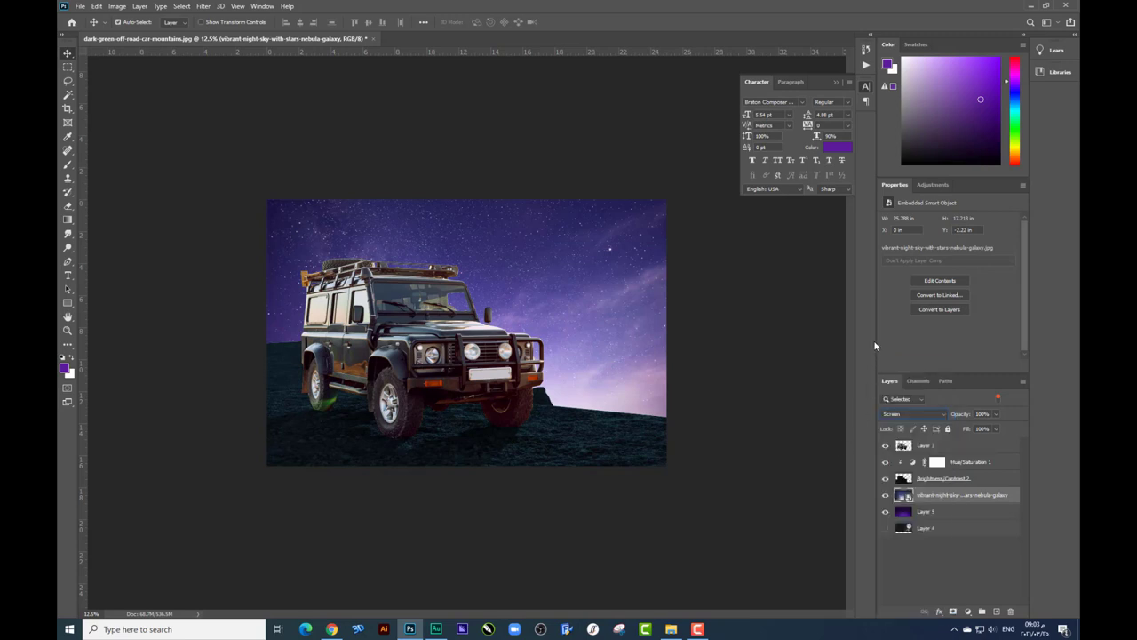
# - Darken the nebula sky with a Curves adjustment
pyautogui.hotkey('ctrl', 'm')
pyautogui.moveTo(542, 116); pyautogui.dragTo(693, 162)
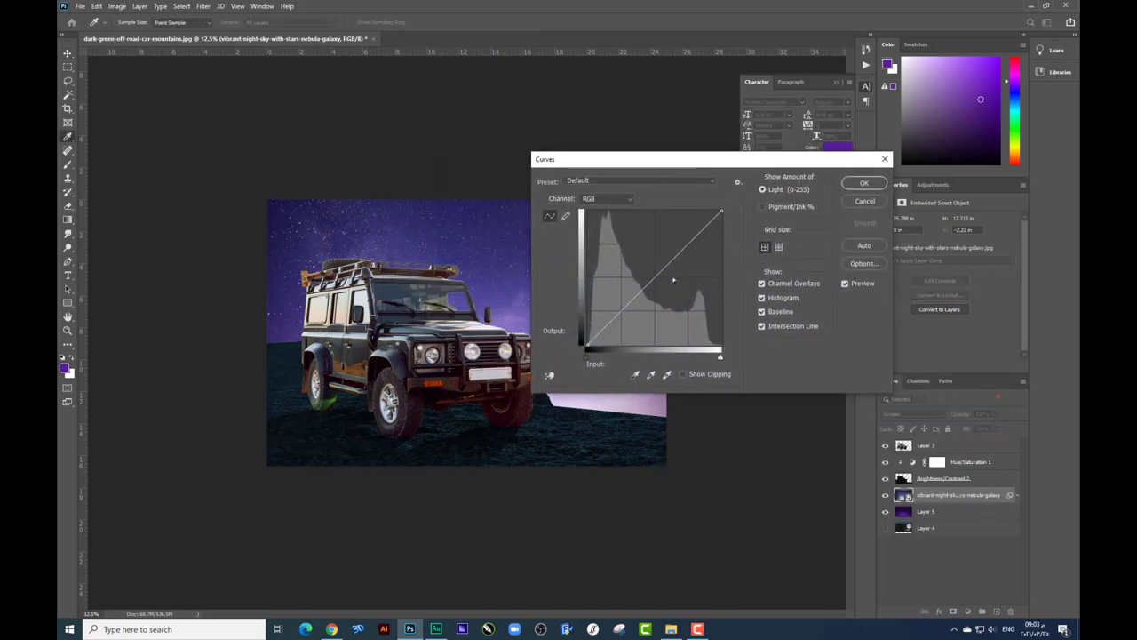
pyautogui.moveTo(670, 296); pyautogui.dragTo(655, 313)
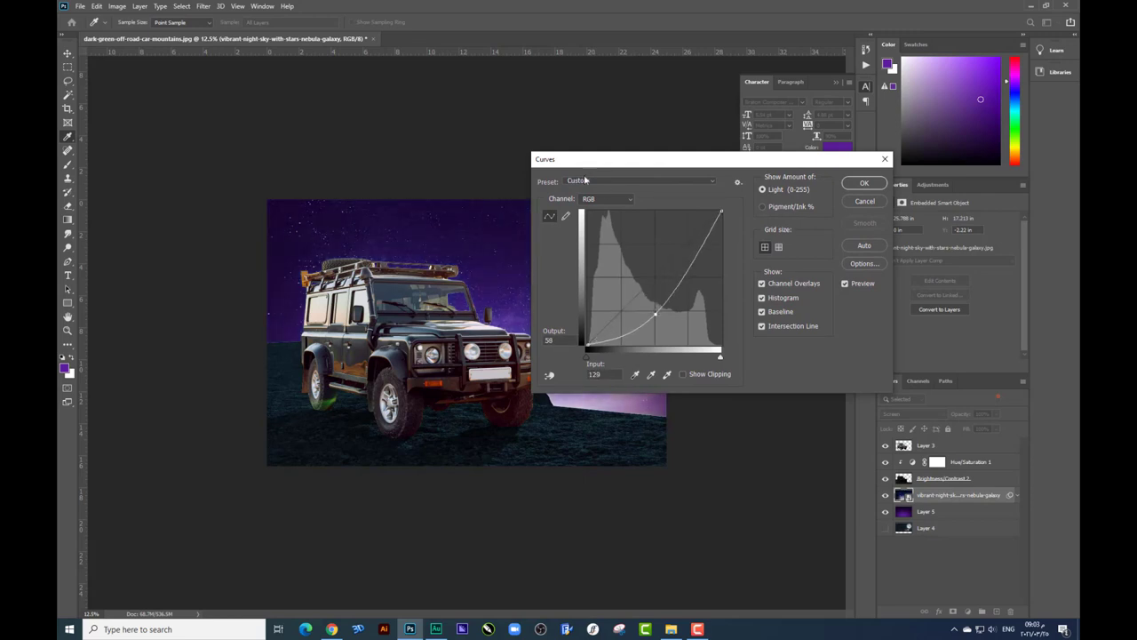
pyautogui.press('Return')
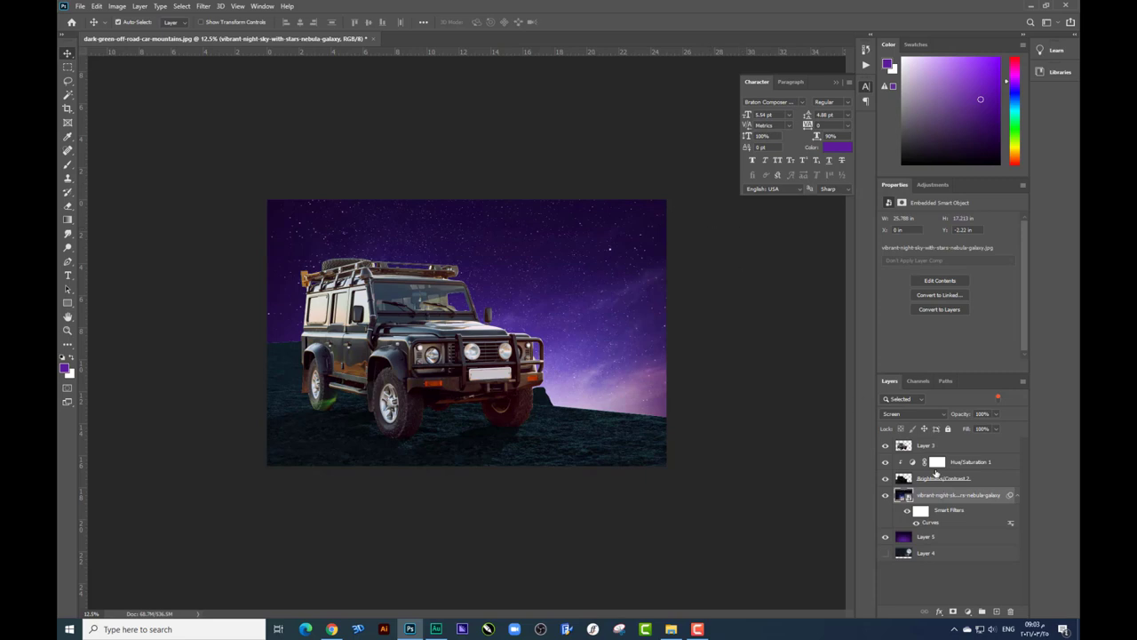
pyautogui.hotkey('ctrl', 'n')
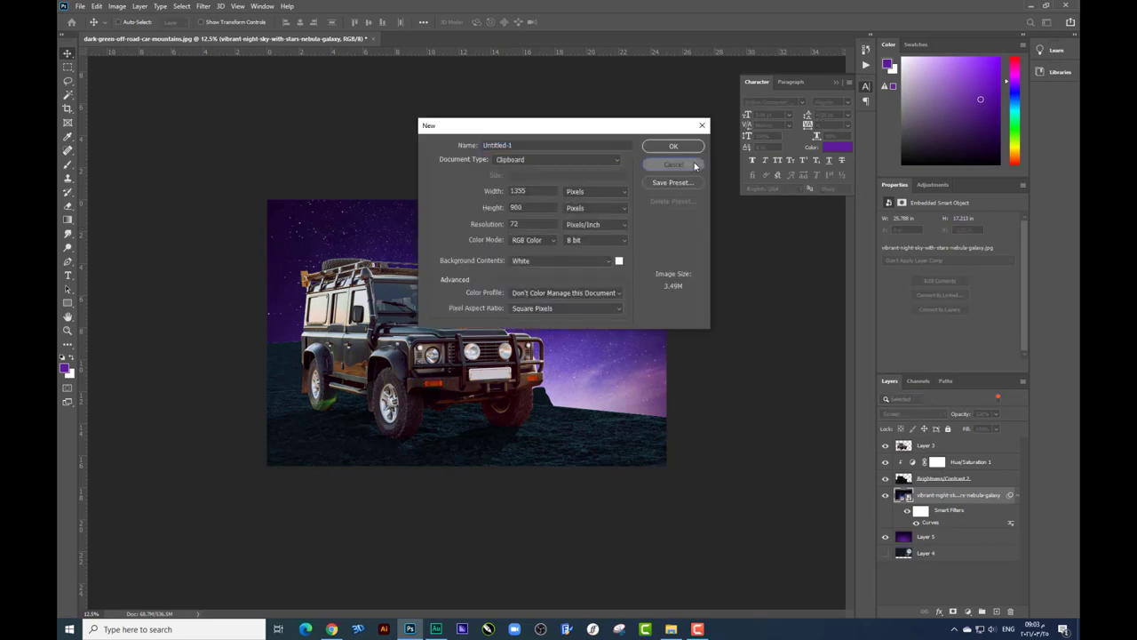
# - Select Hue/Saturation 1 and shift the ground's hue from green to purple (Hue 254)
pyautogui.click(695, 167)
pyautogui.press('m')
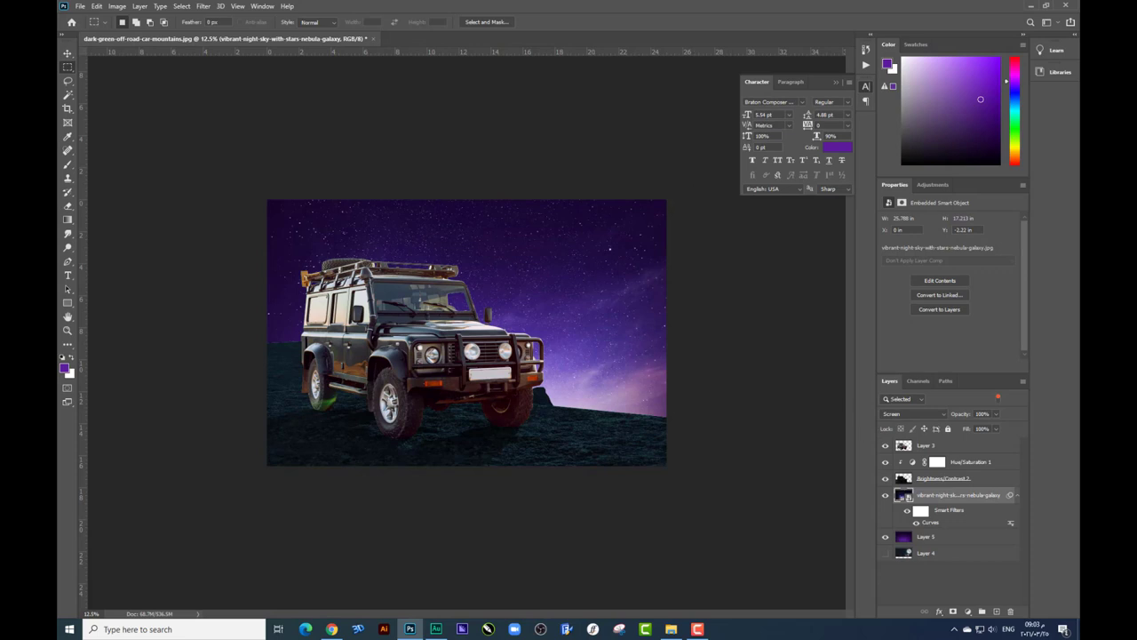
pyautogui.click(67, 53)
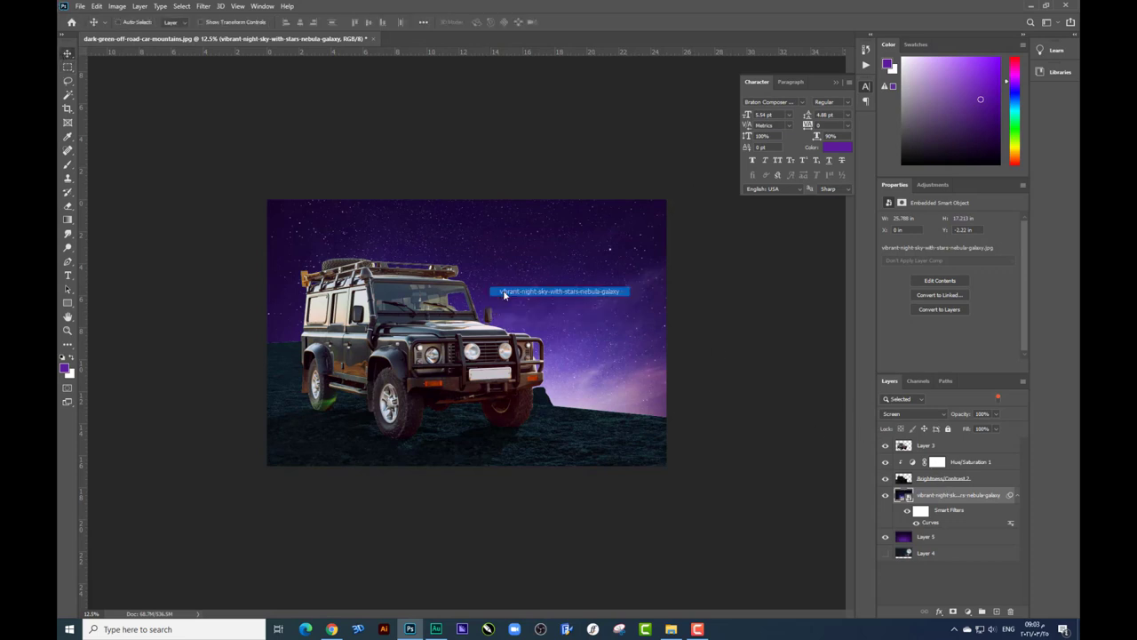
pyautogui.rightClick(570, 440)
pyautogui.click(612, 445)
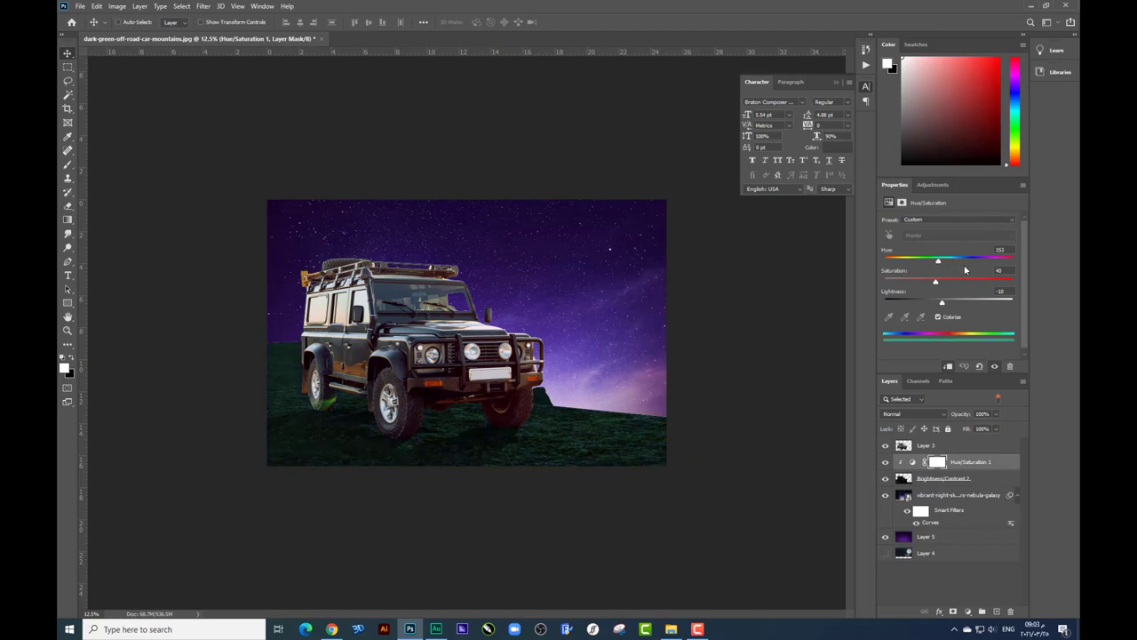
pyautogui.moveTo(967, 262); pyautogui.dragTo(975, 262)
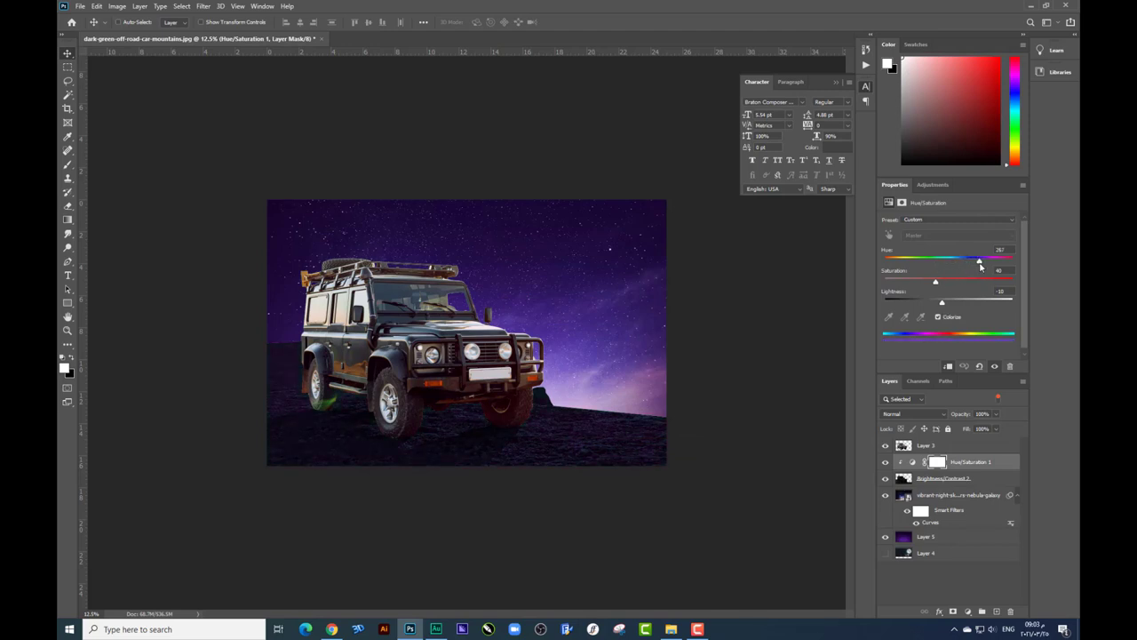
# - Merge Hue/Saturation 1 with Brightness/Contrast 2, then duplicate the merged ground layer
pyautogui.keyDown('ctrl'); pyautogui.click(941, 481); pyautogui.keyUp('ctrl')
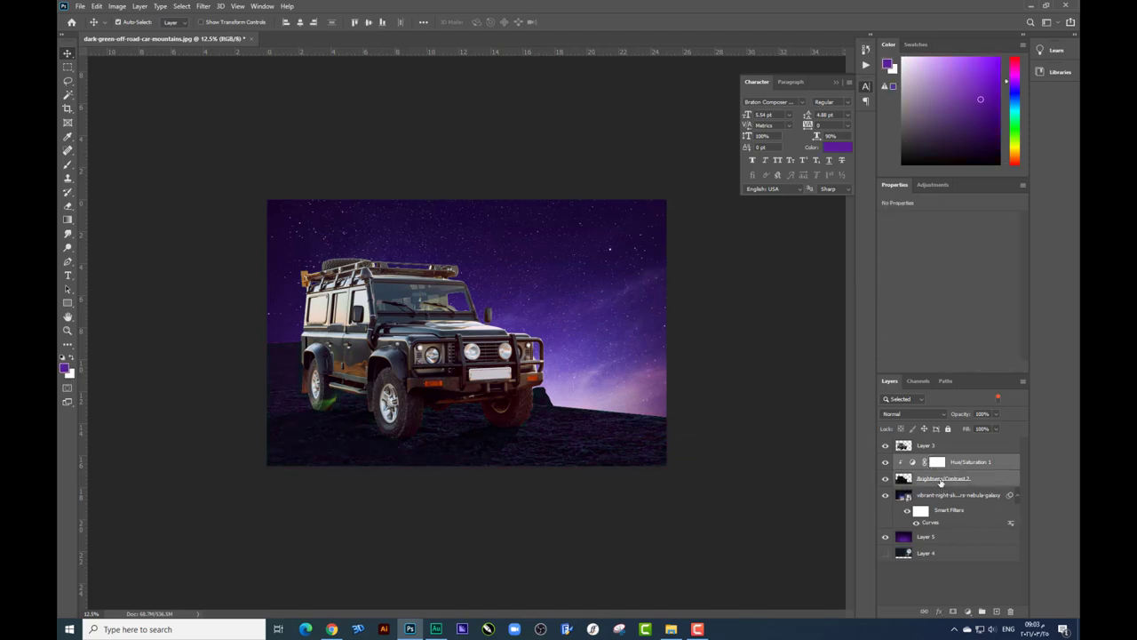
pyautogui.hotkey('ctrl', 'e')
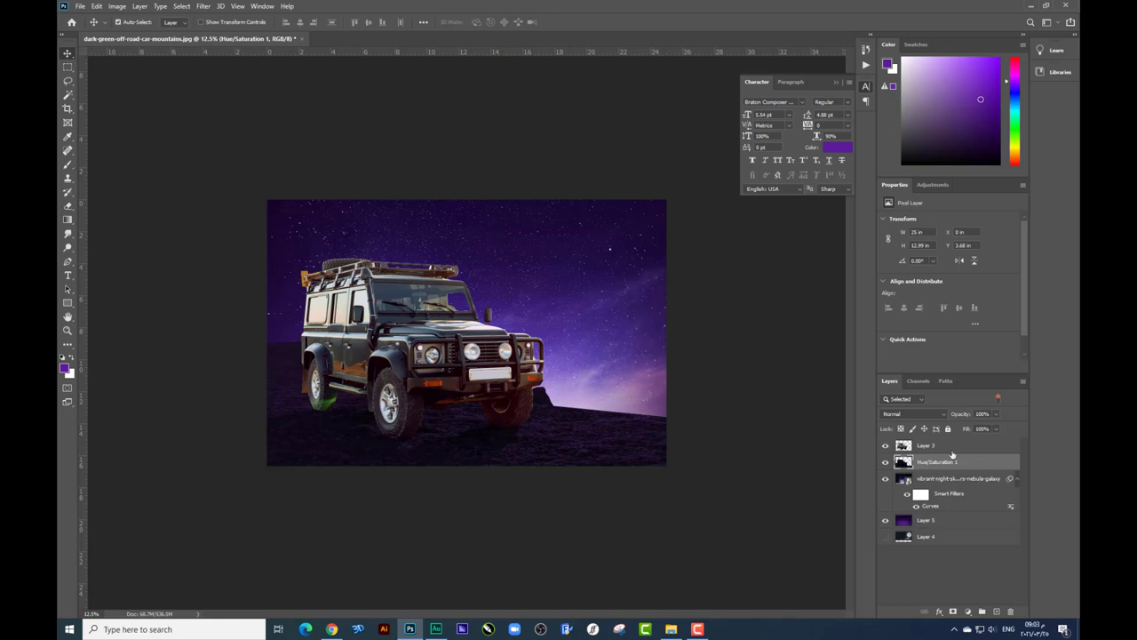
pyautogui.hotkey('ctrl', 'j')
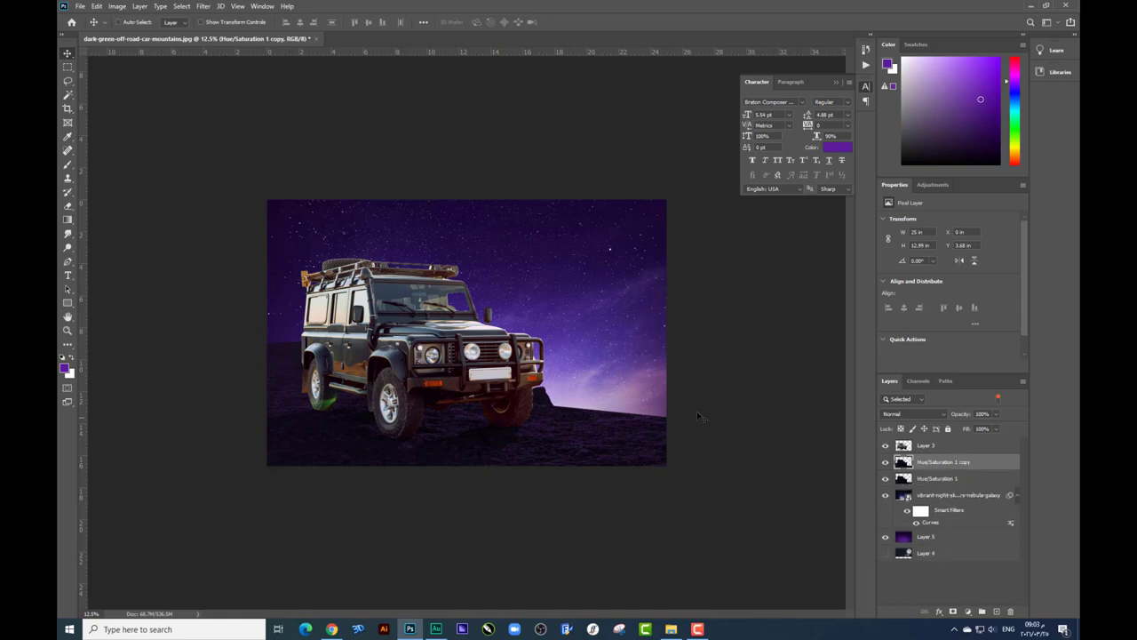
# - Add a Brightness/Contrast 1 adjustment with reduced contrast and an inverted, hidden mask
pyautogui.click(968, 611)
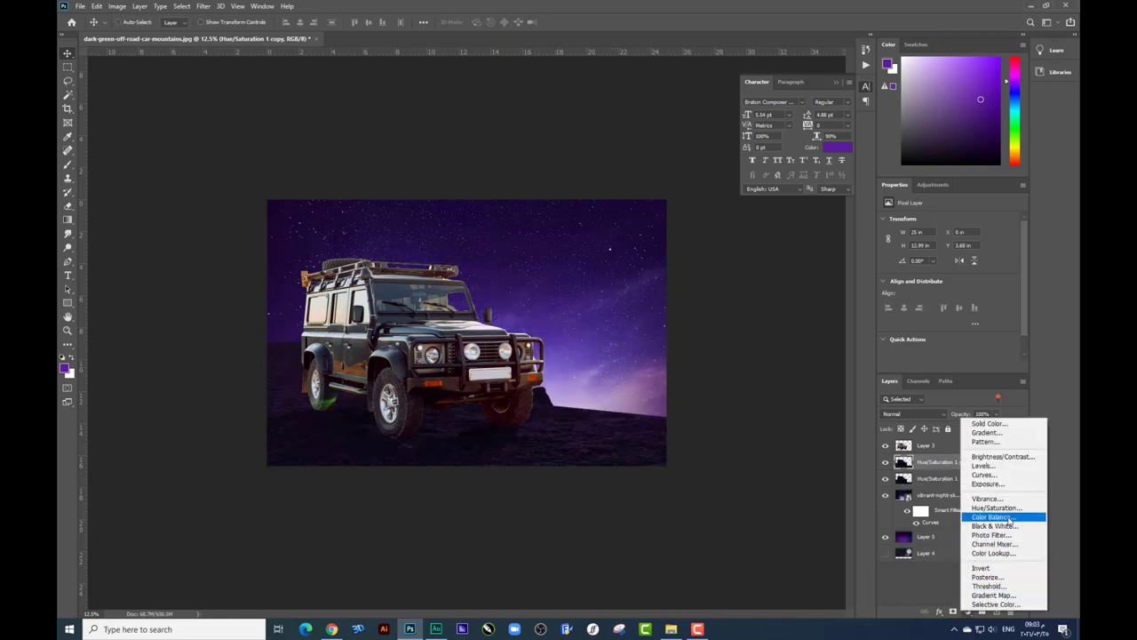
pyautogui.click(1002, 456)
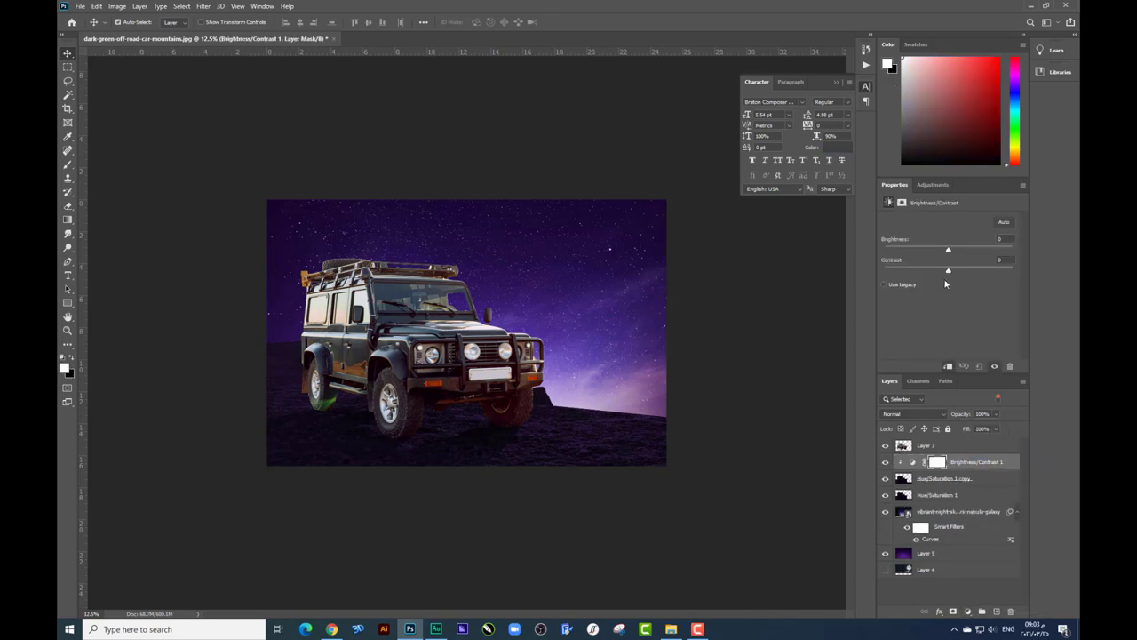
pyautogui.moveTo(954, 270)
pyautogui.mouseDown()
pyautogui.moveTo(916, 271)
pyautogui.moveTo(1000, 253)
pyautogui.mouseUp()
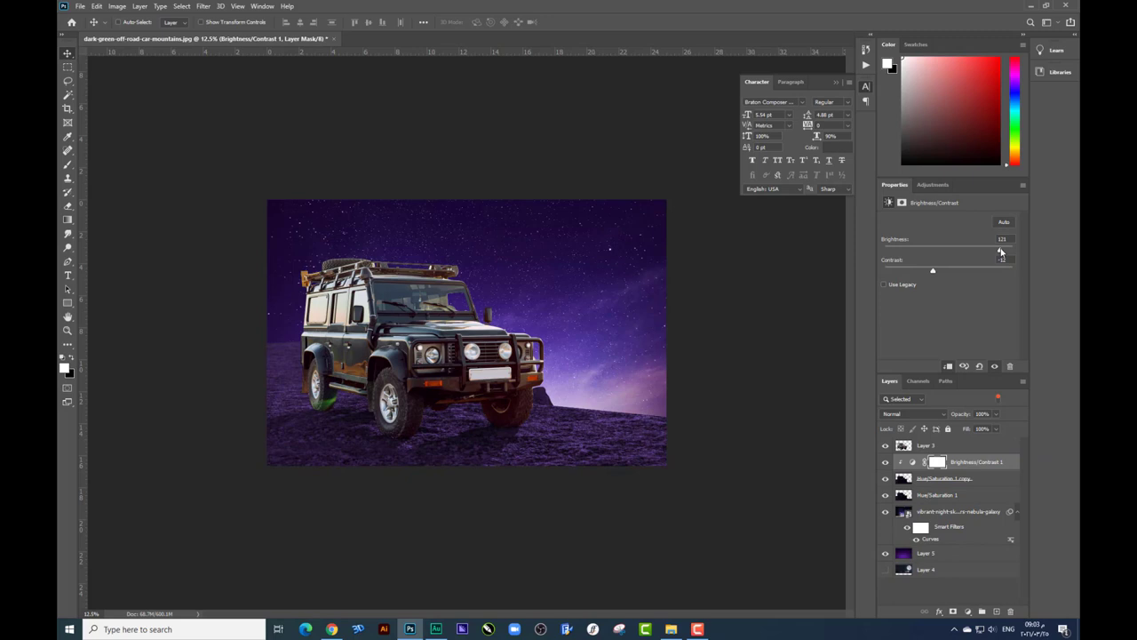
pyautogui.click(939, 462)
pyautogui.hotkey('ctrl', 'i')
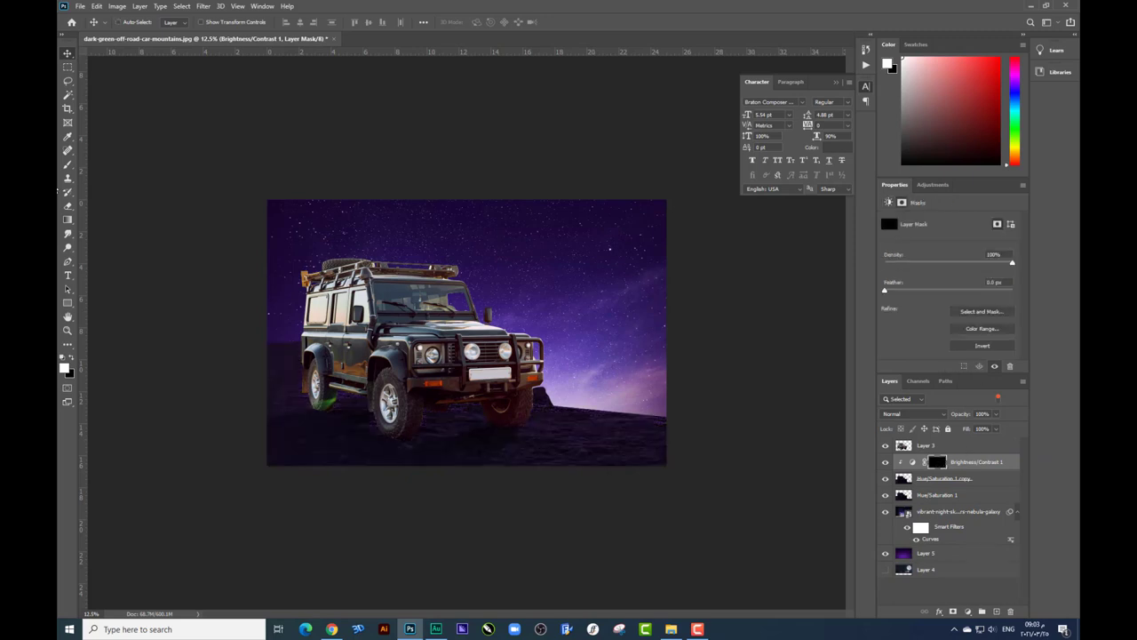
# - Paint white on the mask over the purple sky glow right of the car, resizing the brush
pyautogui.click(67, 165)
pyautogui.rightClick(556, 387)
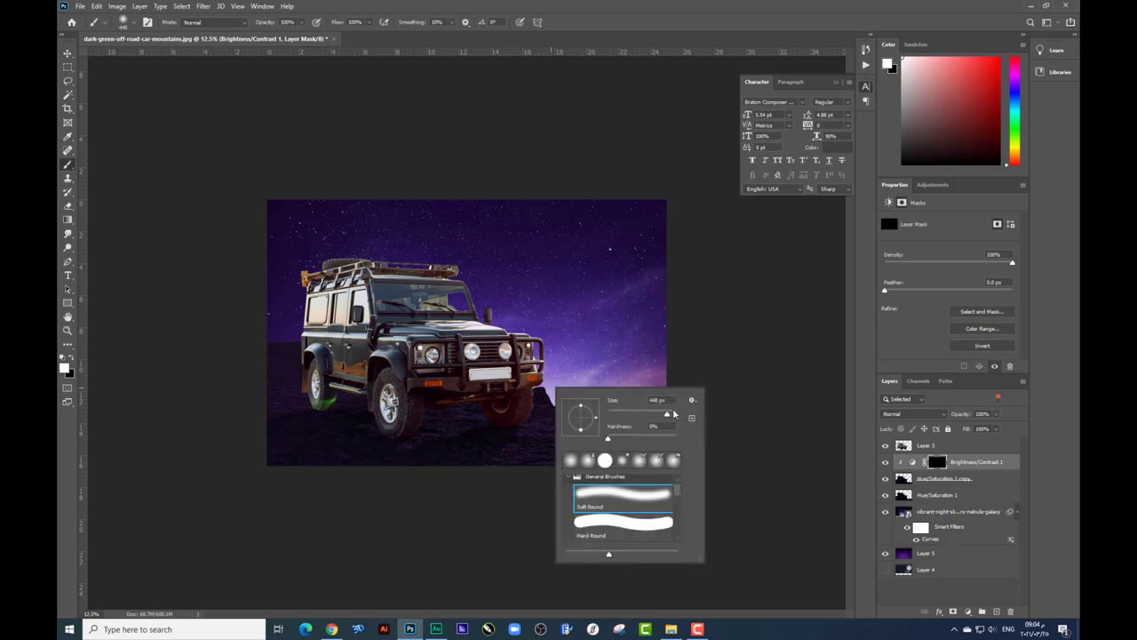
pyautogui.click(363, 23)
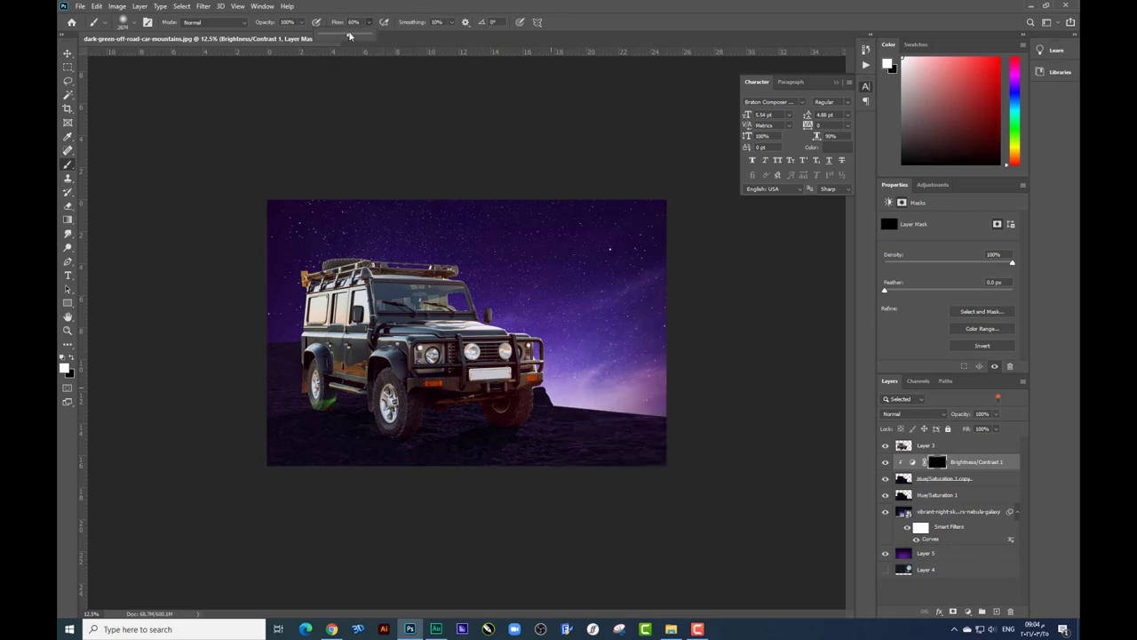
pyautogui.moveTo(648, 356); pyautogui.dragTo(571, 330)
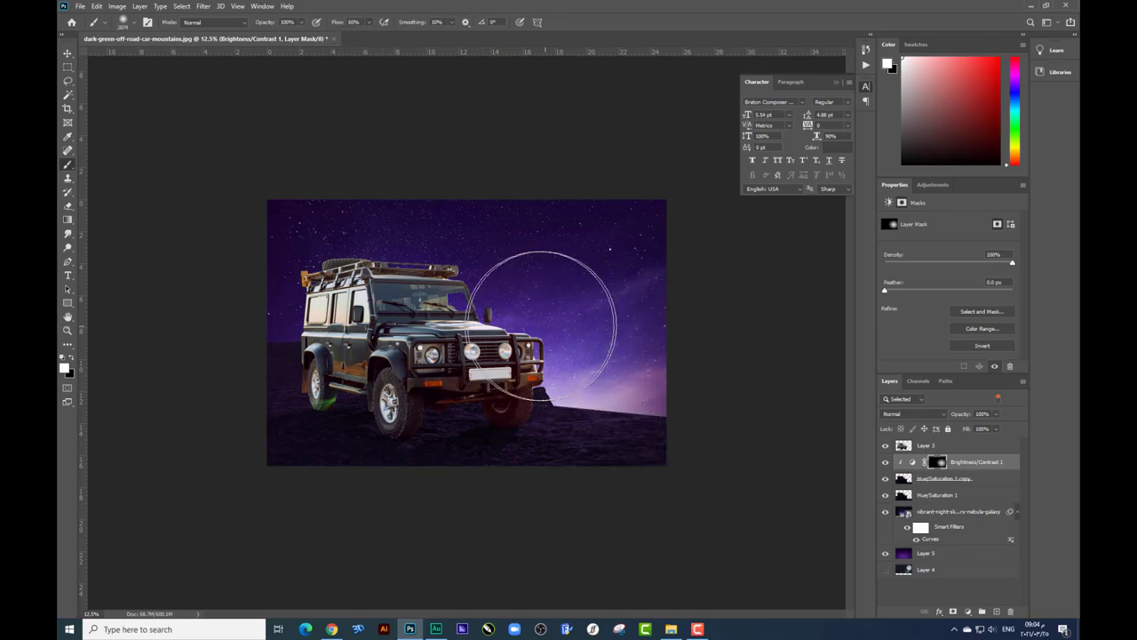
pyautogui.rightClick(587, 348)
pyautogui.moveTo(697, 361); pyautogui.dragTo(683, 361)
pyautogui.click(551, 394)
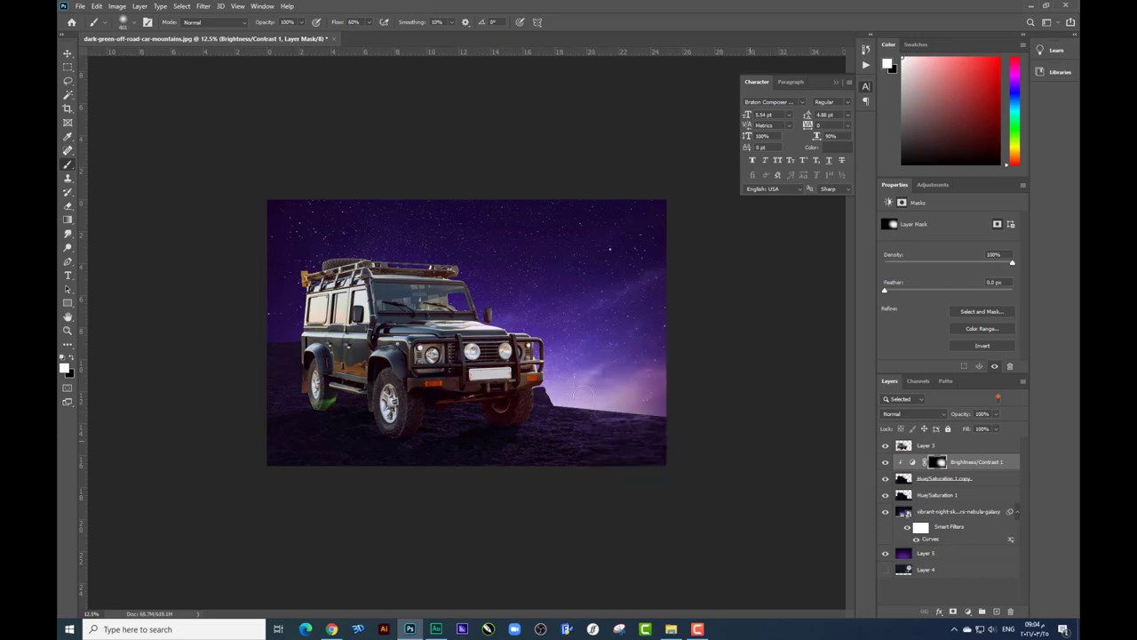
pyautogui.rightClick(583, 394)
pyautogui.moveTo(698, 420); pyautogui.dragTo(711, 420)
pyautogui.press('Return')
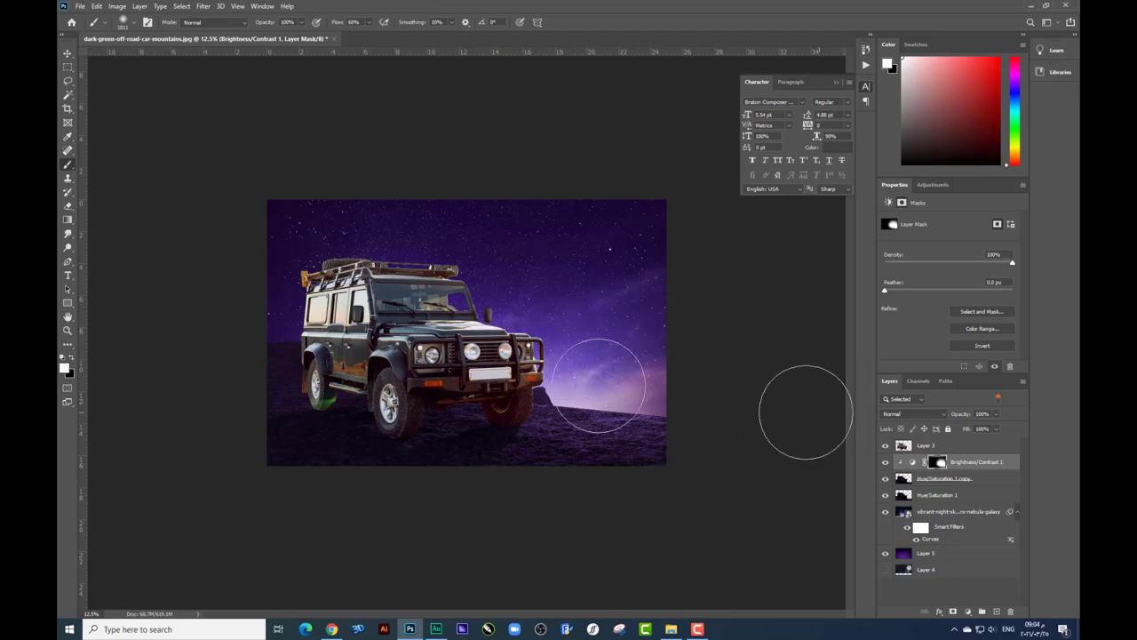
# - Select the Hue/Saturation 1 layer with the Move tool active
pyautogui.click(945, 498)
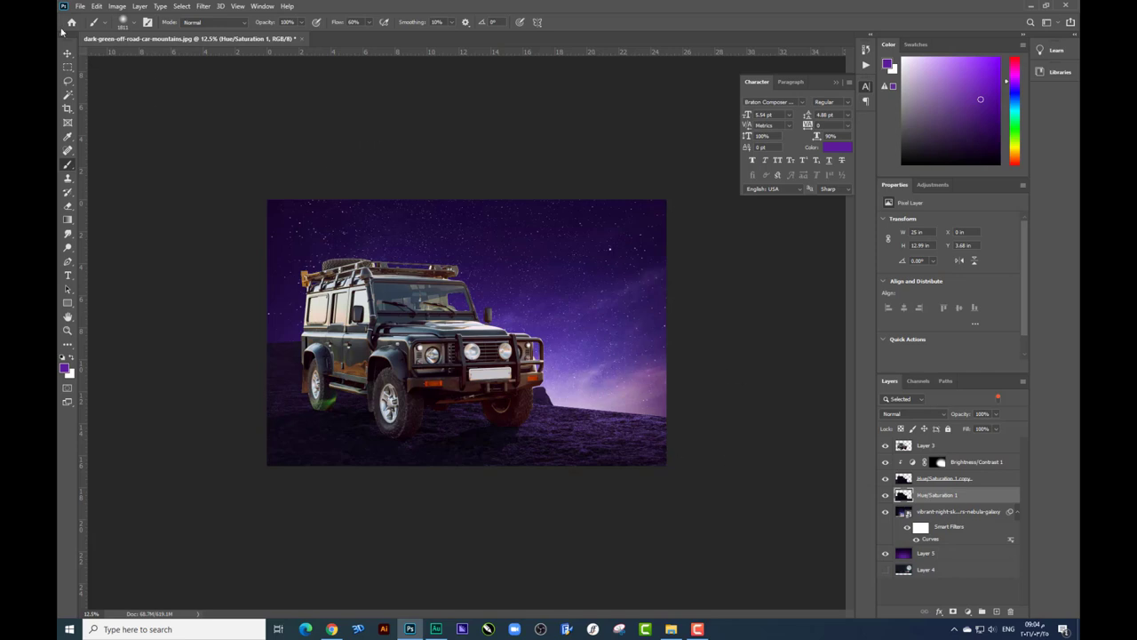
pyautogui.press('v')
pyautogui.click(967, 611)
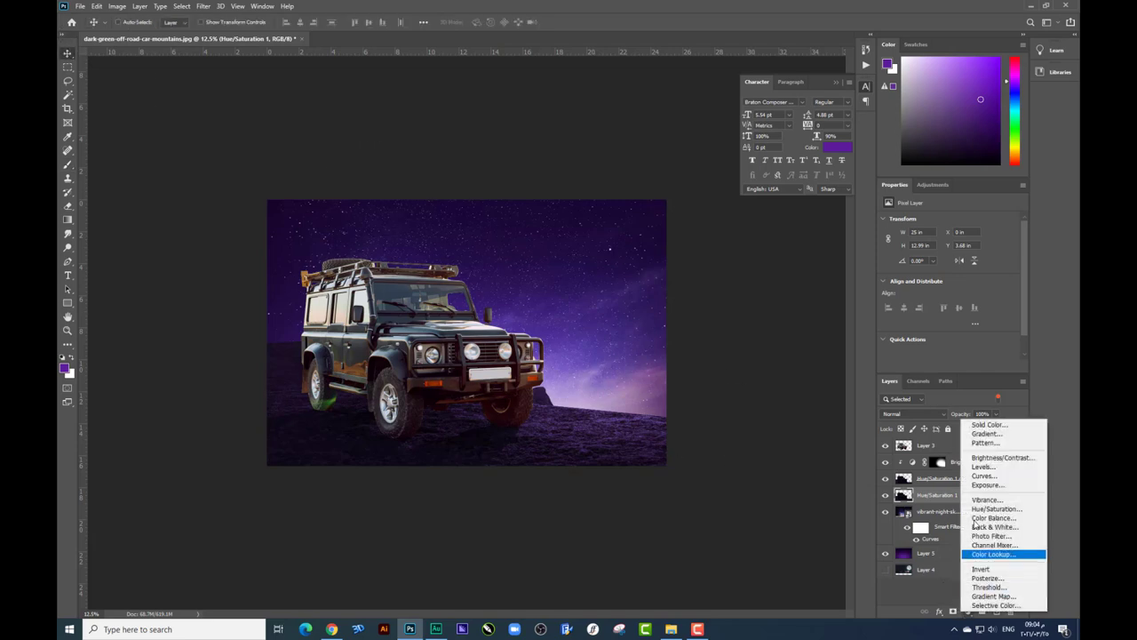
# - Add a darker Brightness/Contrast 2 above Hue/Saturation 1 and nudge the car layer slightly up
pyautogui.click(990, 459)
pyautogui.moveTo(948, 253)
pyautogui.mouseDown()
pyautogui.moveTo(963, 253)
pyautogui.moveTo(924, 254)
pyautogui.mouseUp()
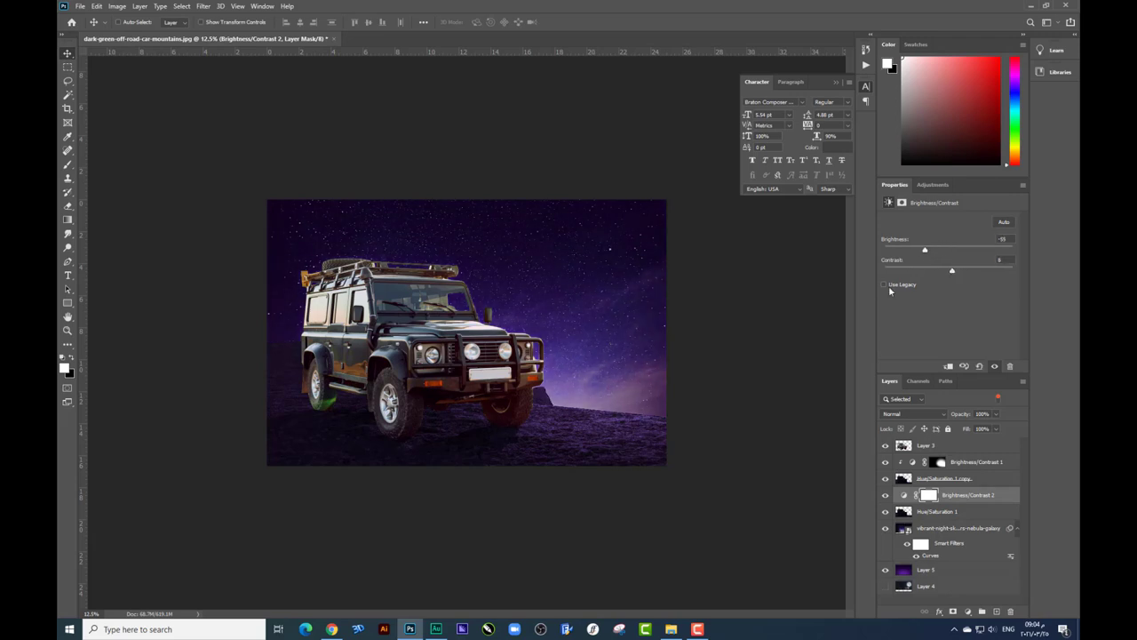
pyautogui.press('i')
pyautogui.click(562, 402)
pyautogui.press('v')
pyautogui.moveTo(514, 348); pyautogui.dragTo(522, 333)
pyautogui.hotkey('ctrl', '+')
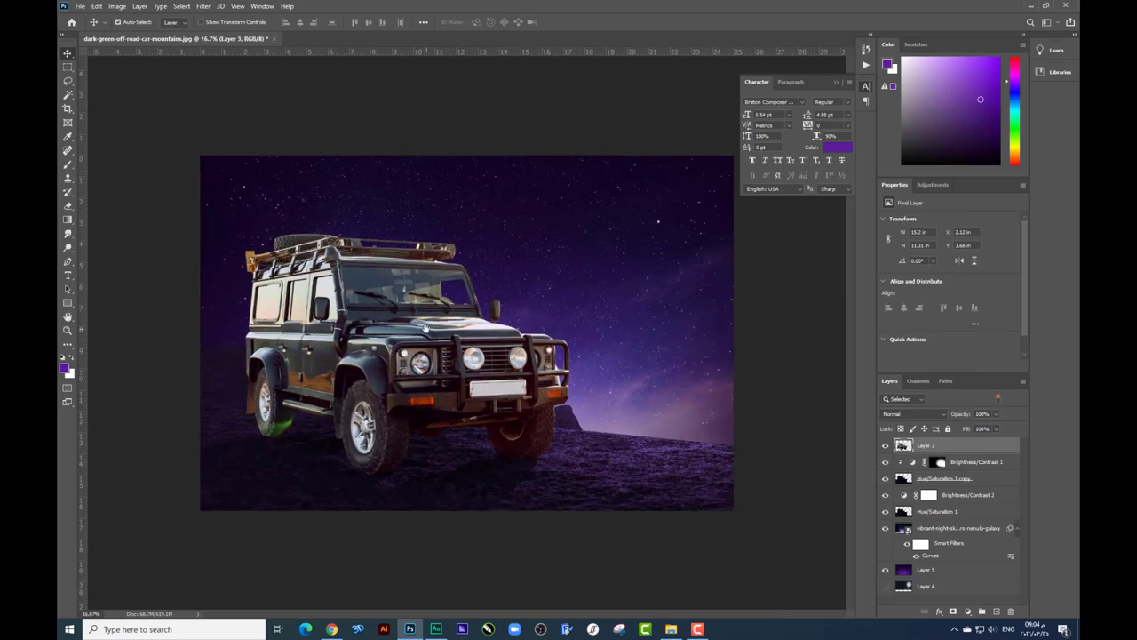
# - Zoom in on the rear wheel and trace the green lower tyre with a Pen path as a selection
pyautogui.hotkey('ctrl', '+')
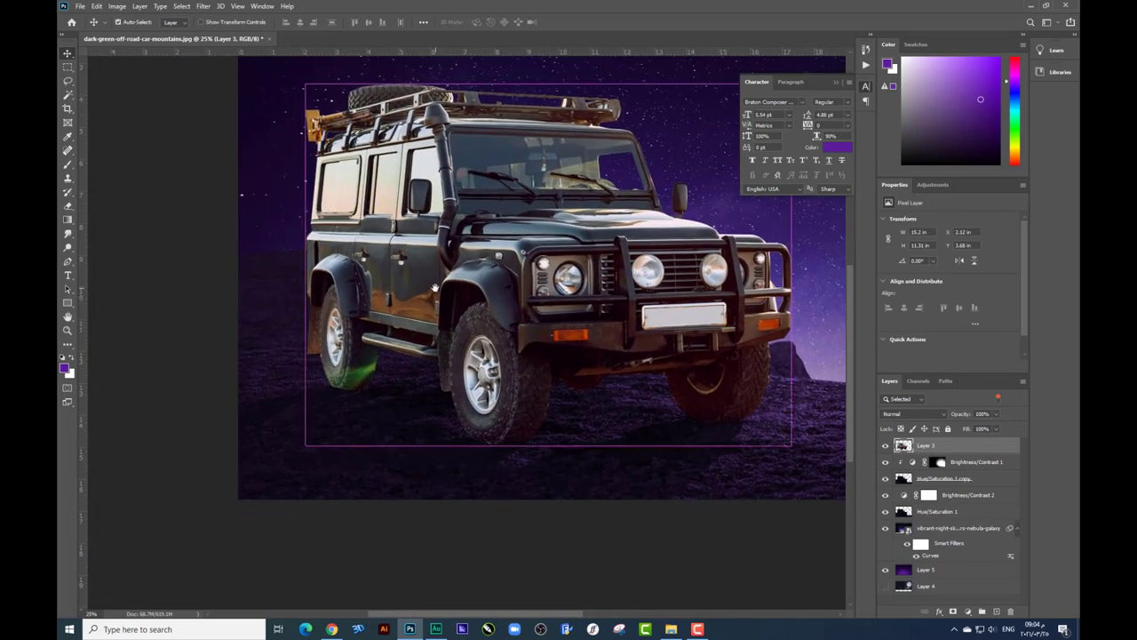
pyautogui.hotkey('ctrl', '+')
pyautogui.hotkey('ctrl', '+')
pyautogui.hotkey('ctrl', '+')
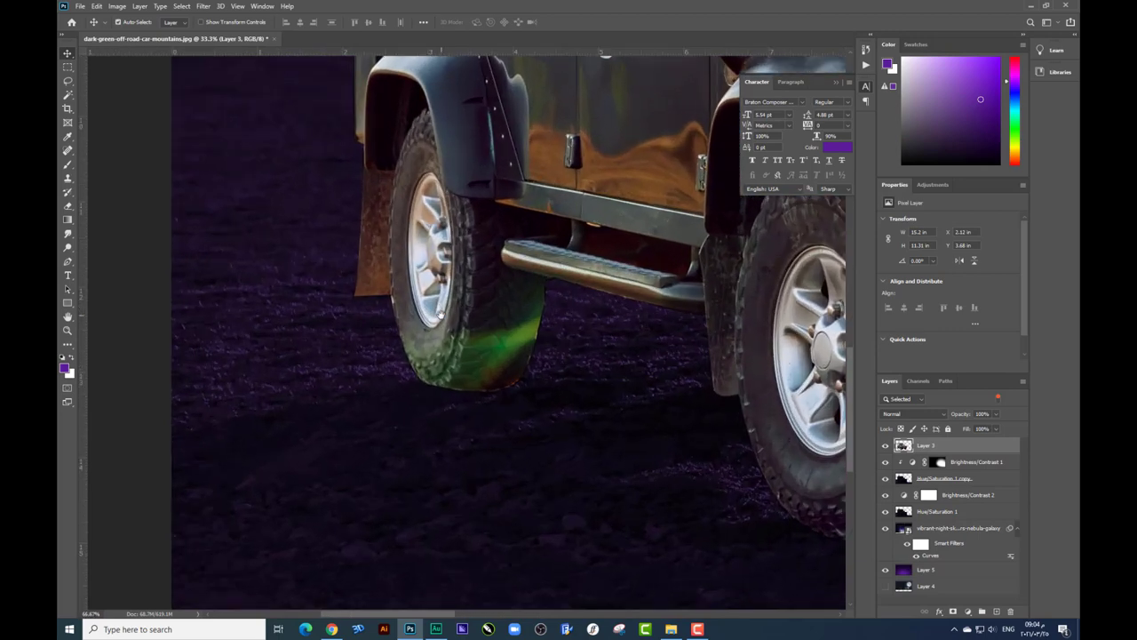
pyautogui.hotkey('ctrl', '+')
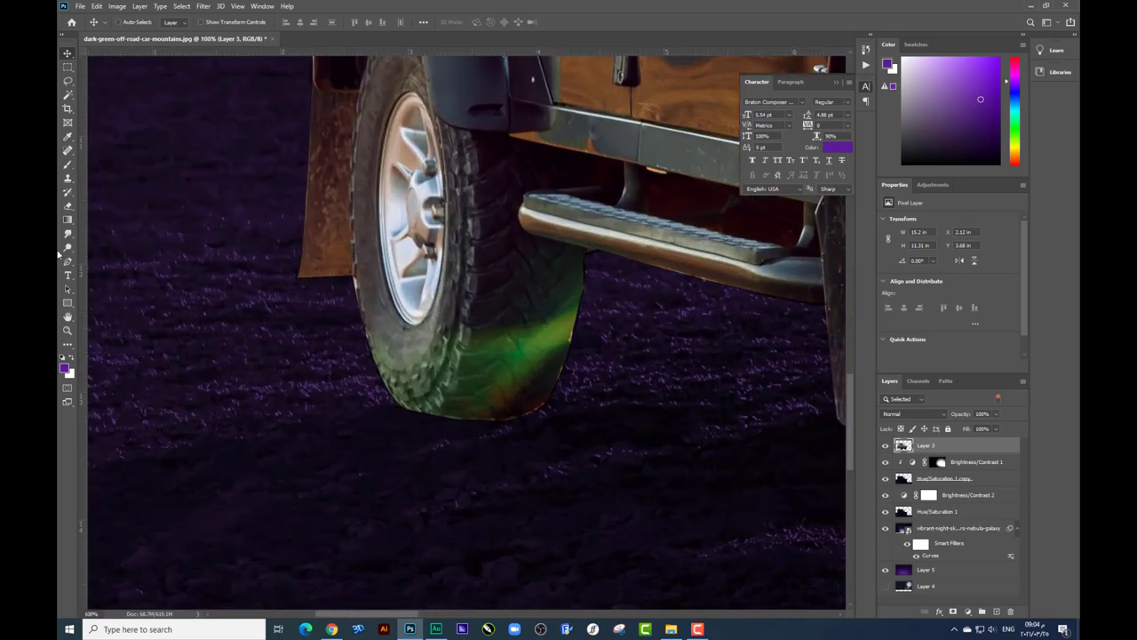
pyautogui.click(67, 261)
pyautogui.click(583, 281)
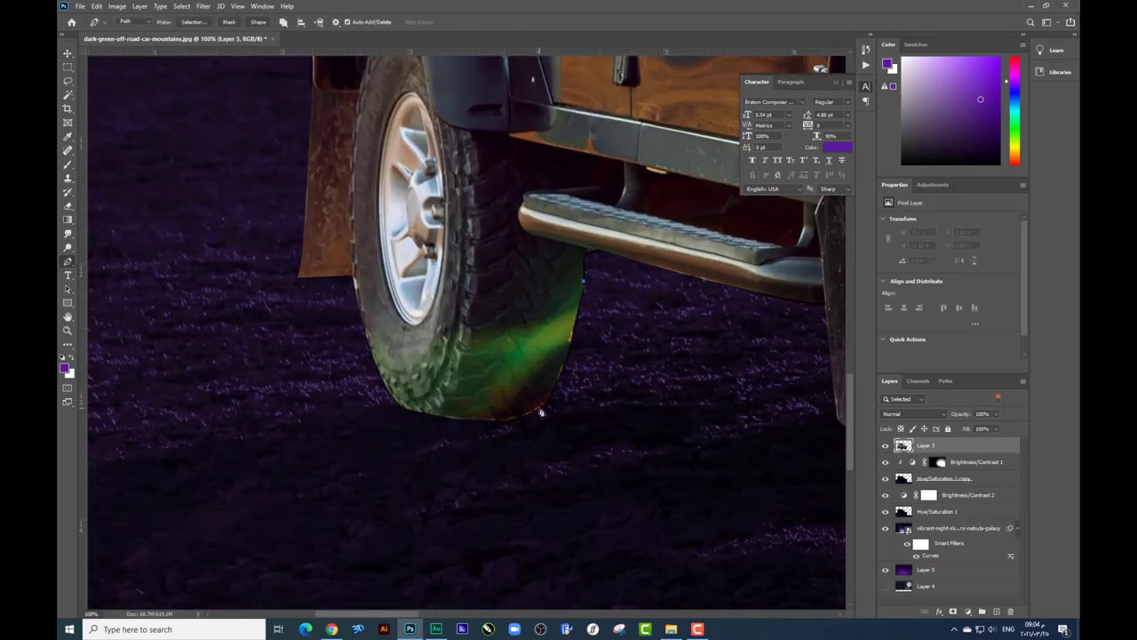
pyautogui.moveTo(540, 412); pyautogui.dragTo(507, 431)
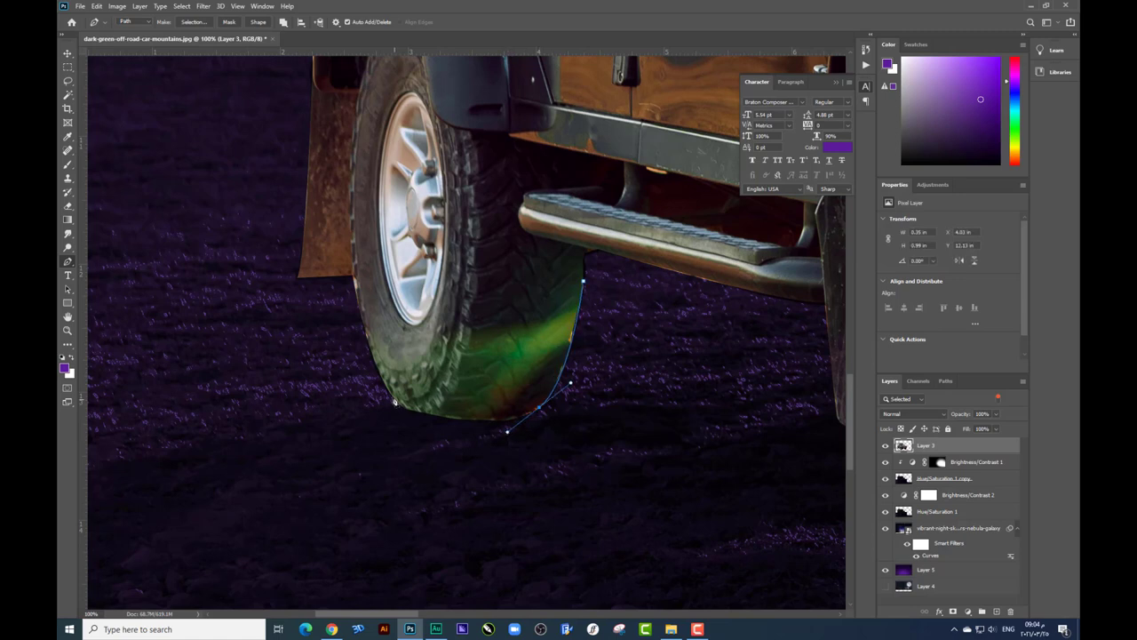
pyautogui.moveTo(394, 401); pyautogui.dragTo(373, 377)
pyautogui.click(361, 310)
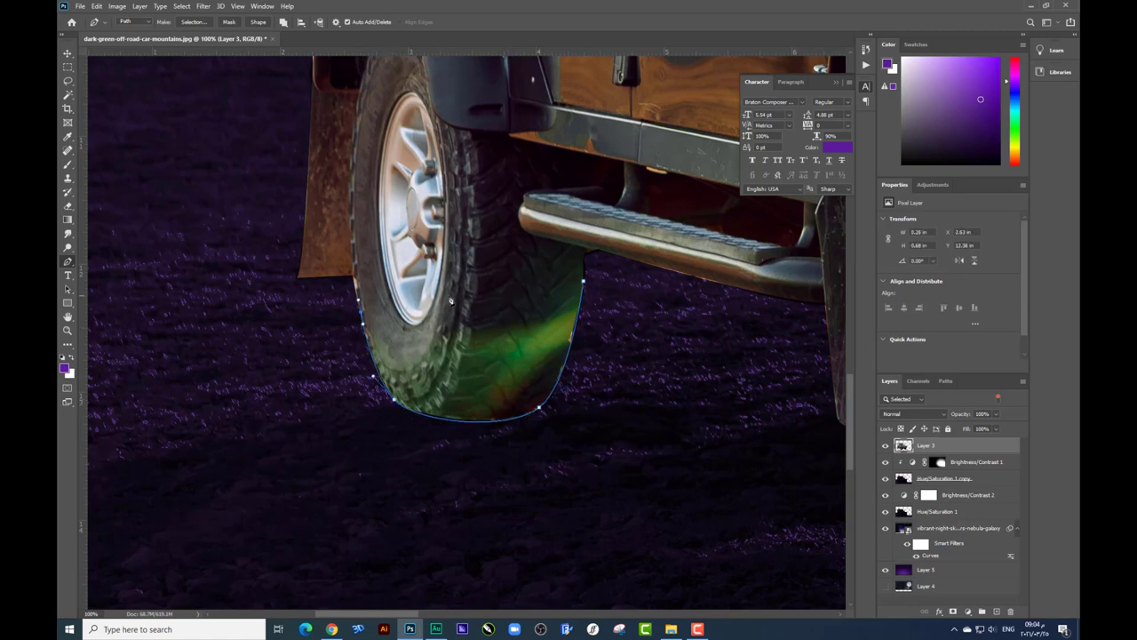
pyautogui.moveTo(406, 329); pyautogui.dragTo(447, 308)
pyautogui.click(540, 266)
pyautogui.hotkey('ctrl', 'Return')
# - Clone dark tread over the green tyre area with a smaller Clone Stamp brush
pyautogui.click(66, 179)
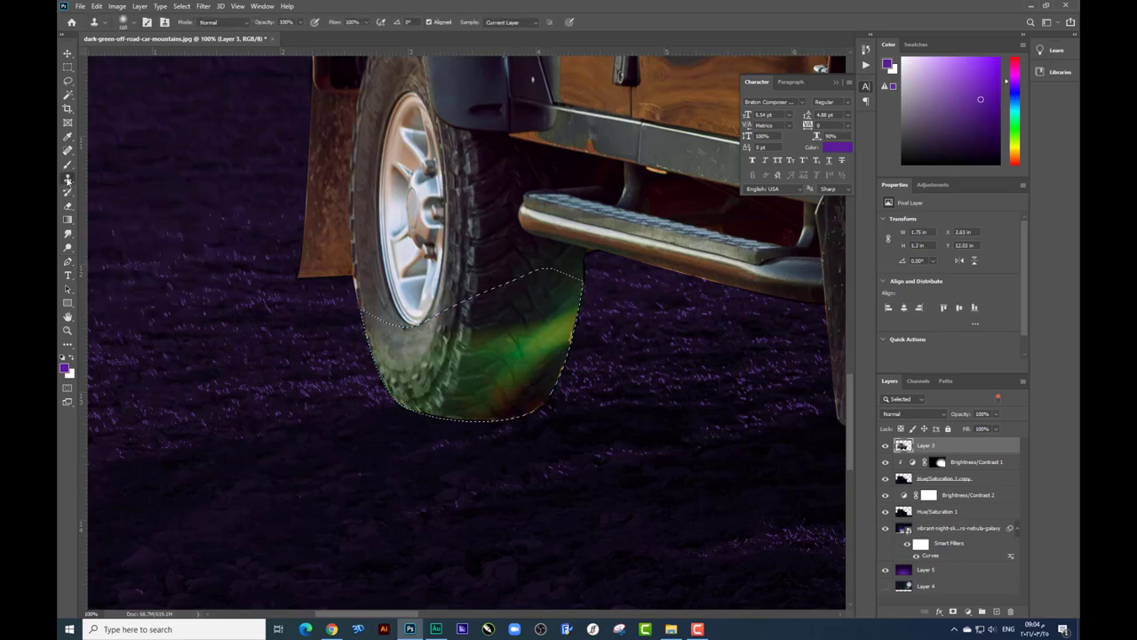
pyautogui.rightClick(519, 295)
pyautogui.moveTo(599, 317); pyautogui.dragTo(588, 318)
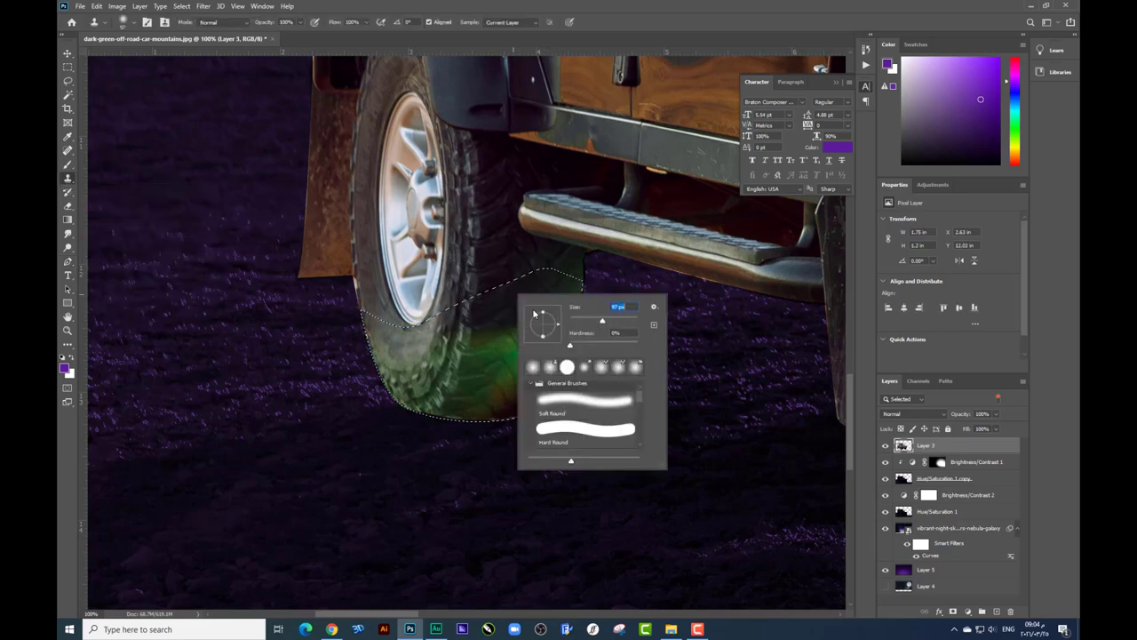
pyautogui.press('Return')
pyautogui.moveTo(520, 327)
pyautogui.mouseDown()
pyautogui.moveTo(504, 398)
pyautogui.moveTo(493, 305)
pyautogui.moveTo(483, 337)
pyautogui.moveTo(498, 330)
pyautogui.moveTo(469, 427)
pyautogui.moveTo(503, 366)
pyautogui.moveTo(462, 432)
pyautogui.moveTo(464, 399)
pyautogui.mouseUp()
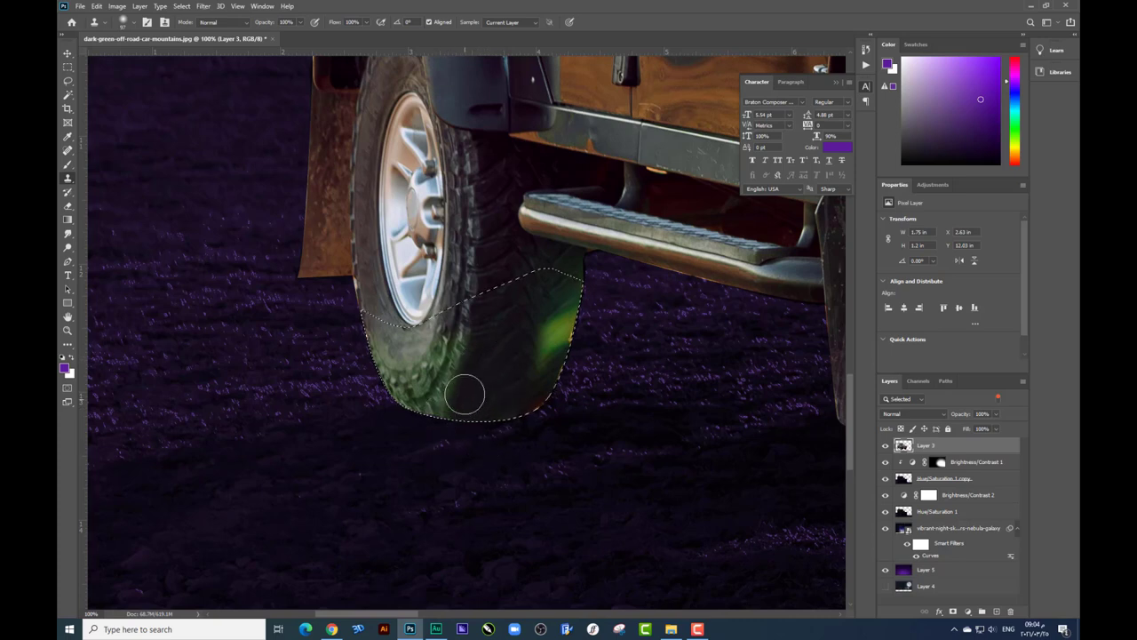
# - Continue cloning tread texture over the remaining green patches
pyautogui.rightClick(515, 346)
pyautogui.click(487, 386)
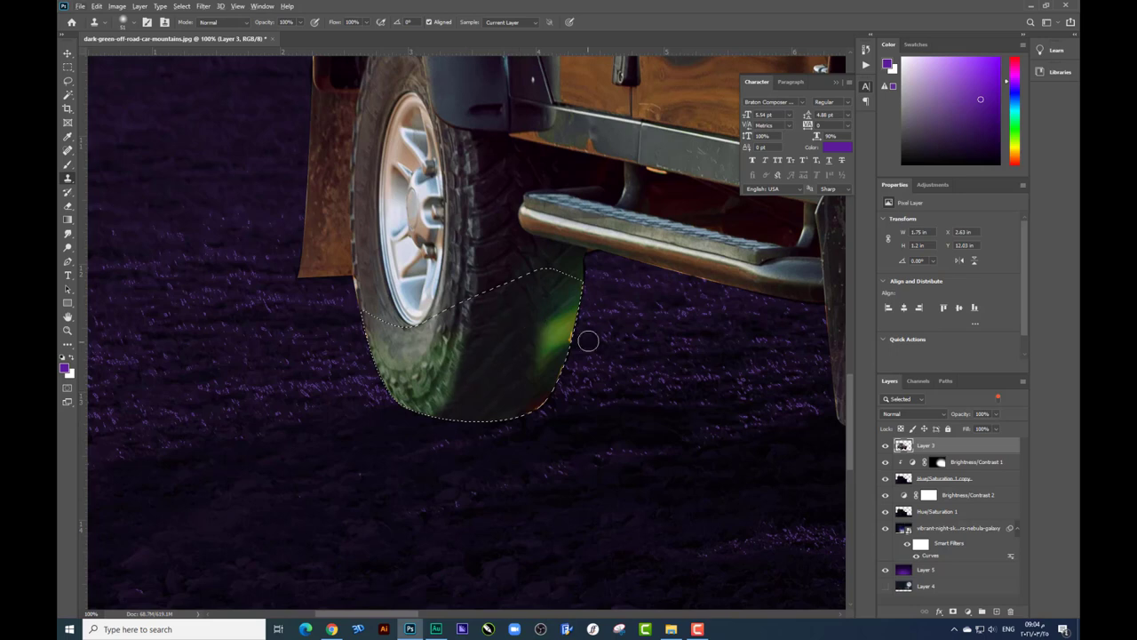
pyautogui.rightClick(544, 318)
pyautogui.click(565, 314)
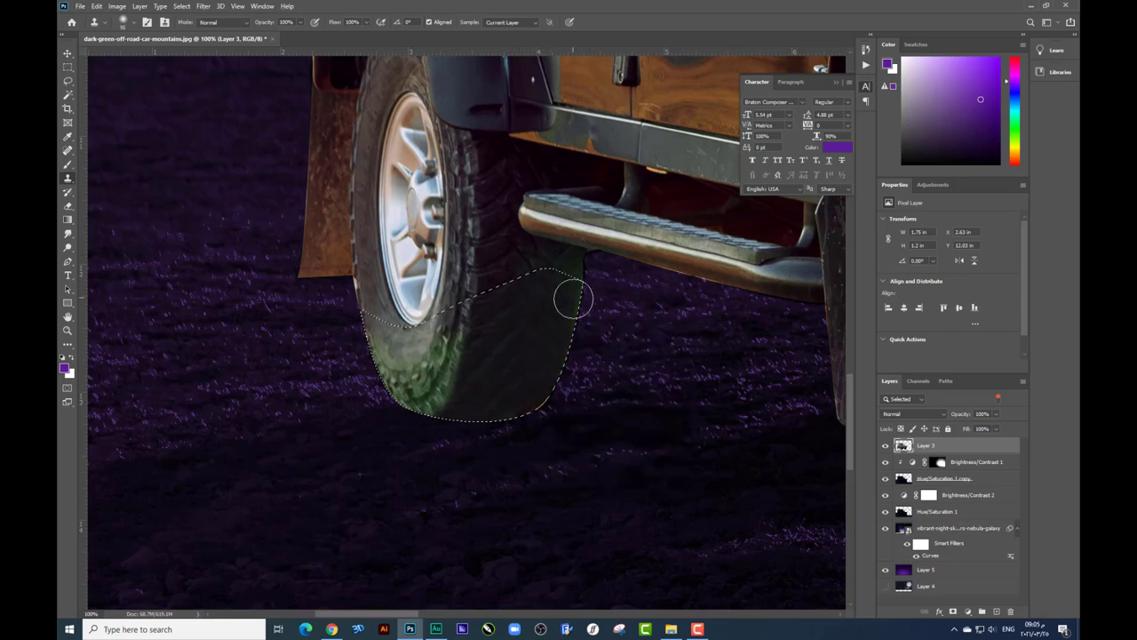
pyautogui.rightClick(530, 325)
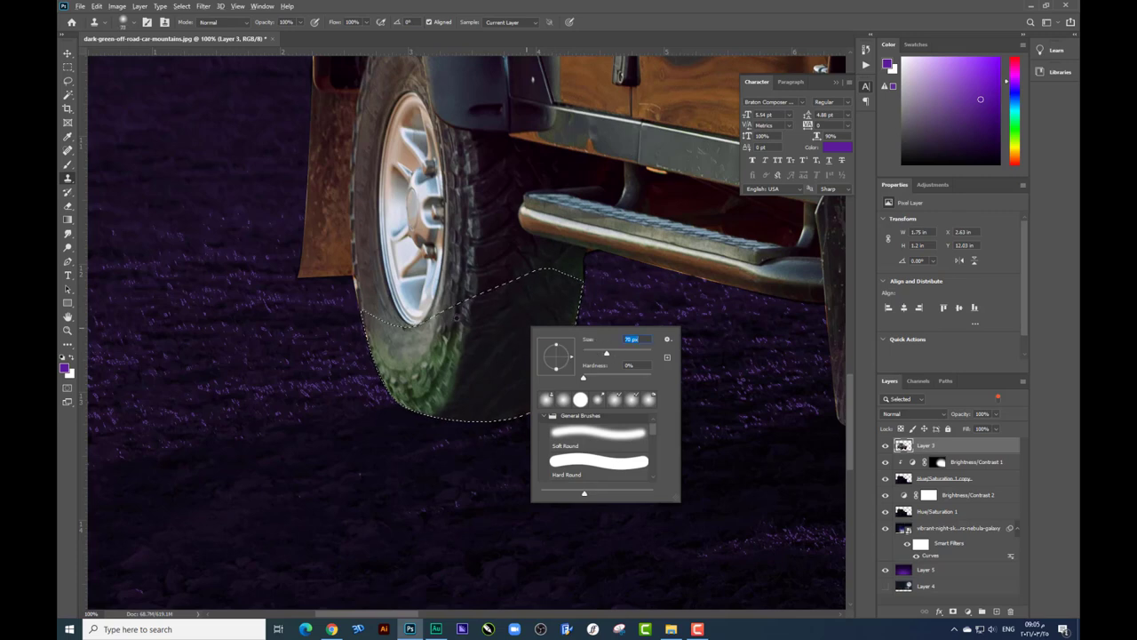
pyautogui.click(458, 318)
pyautogui.moveTo(463, 322); pyautogui.dragTo(439, 378)
pyautogui.moveTo(466, 302); pyautogui.dragTo(431, 382)
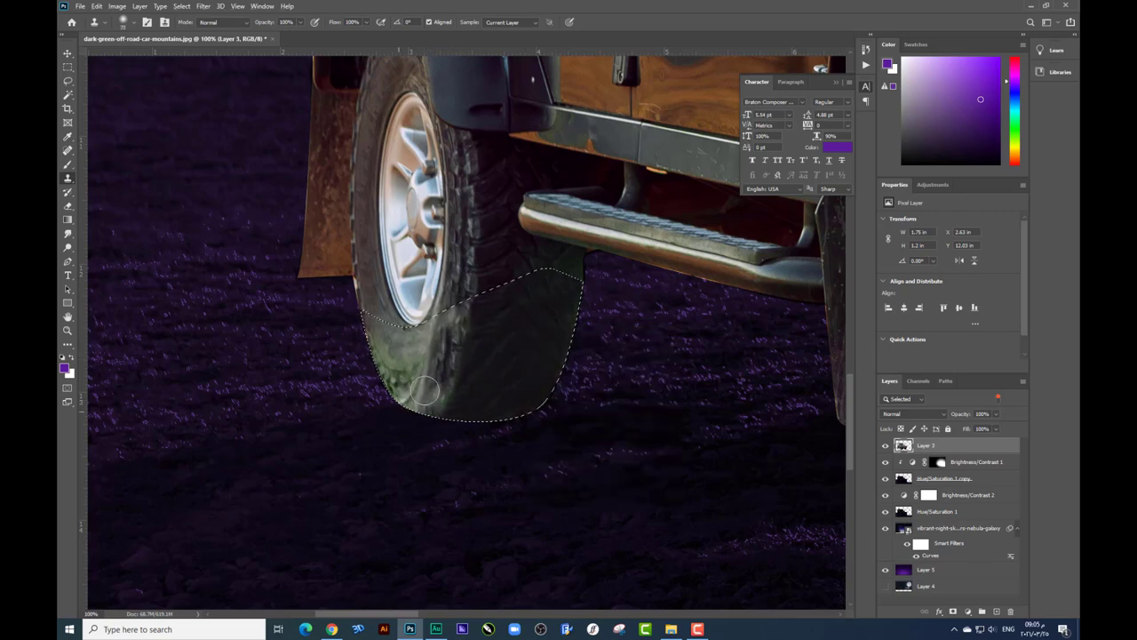
# - Undo the clone strokes, reset colours to black and white, and copy the tyre selection to Layer 6
pyautogui.hotkey('ctrl', 'z')
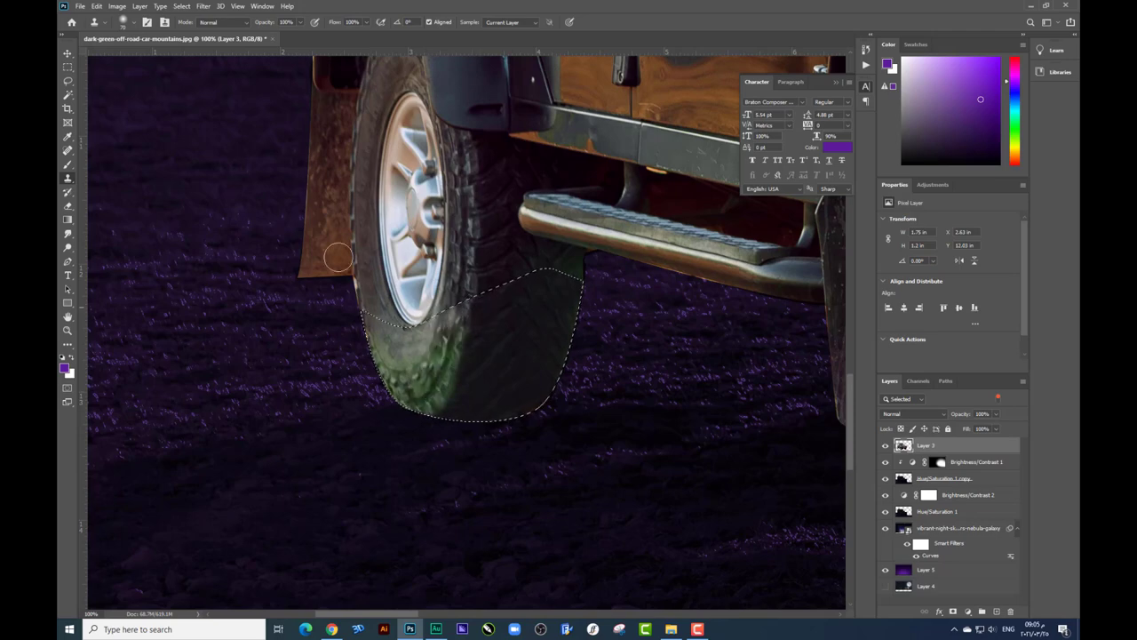
pyautogui.click(68, 165)
pyautogui.press('d')
pyautogui.rightClick(481, 291)
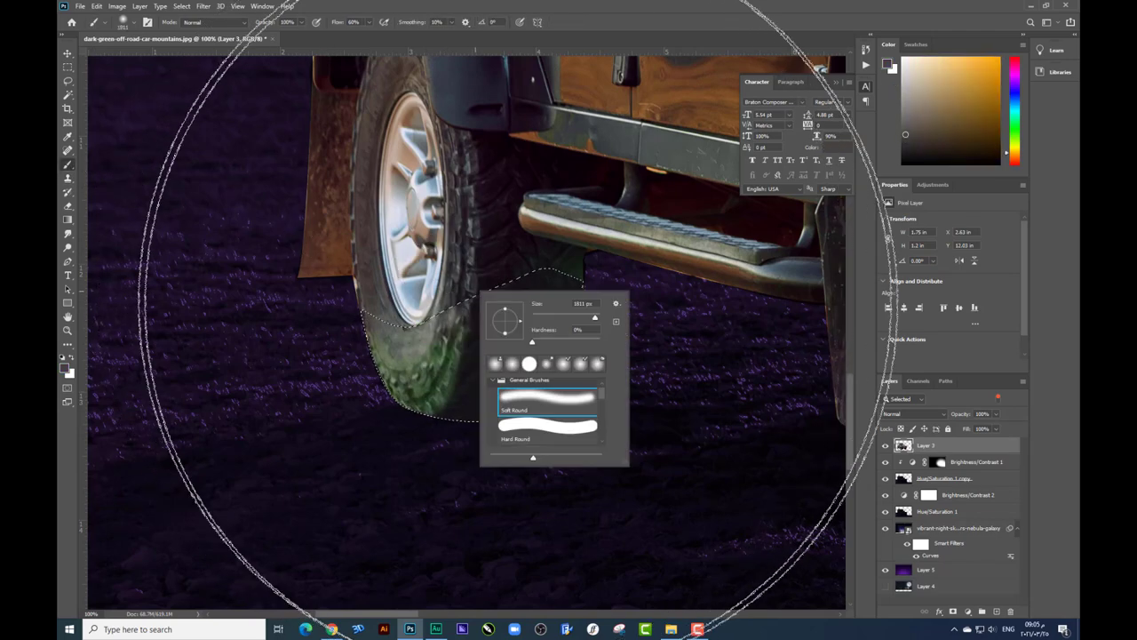
pyautogui.press('Return')
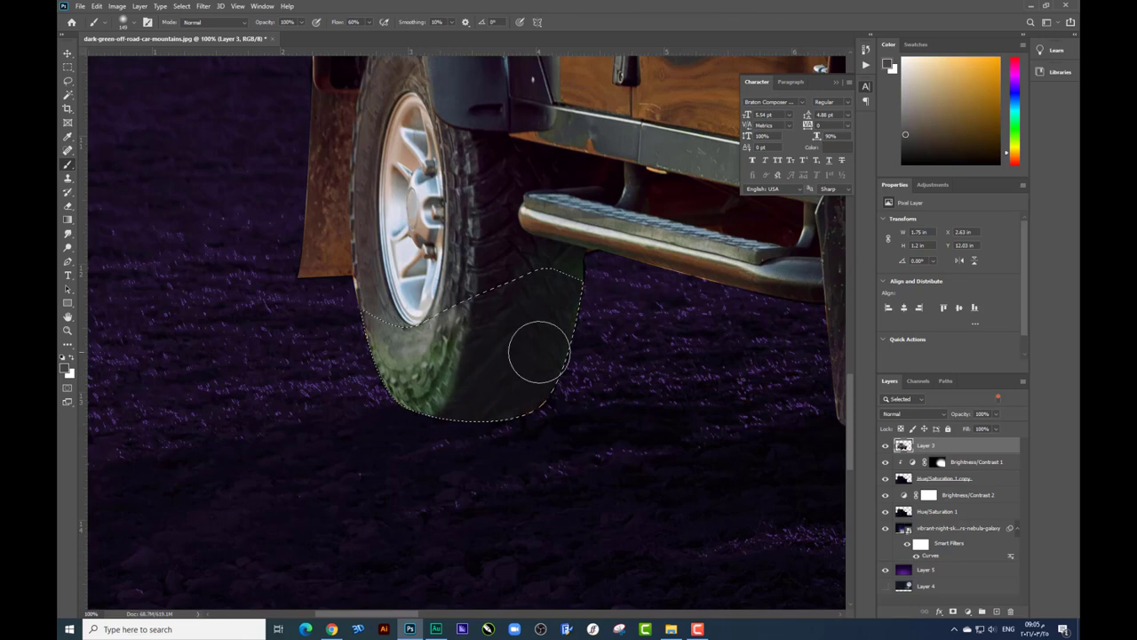
pyautogui.hotkey('ctrl', 'j')
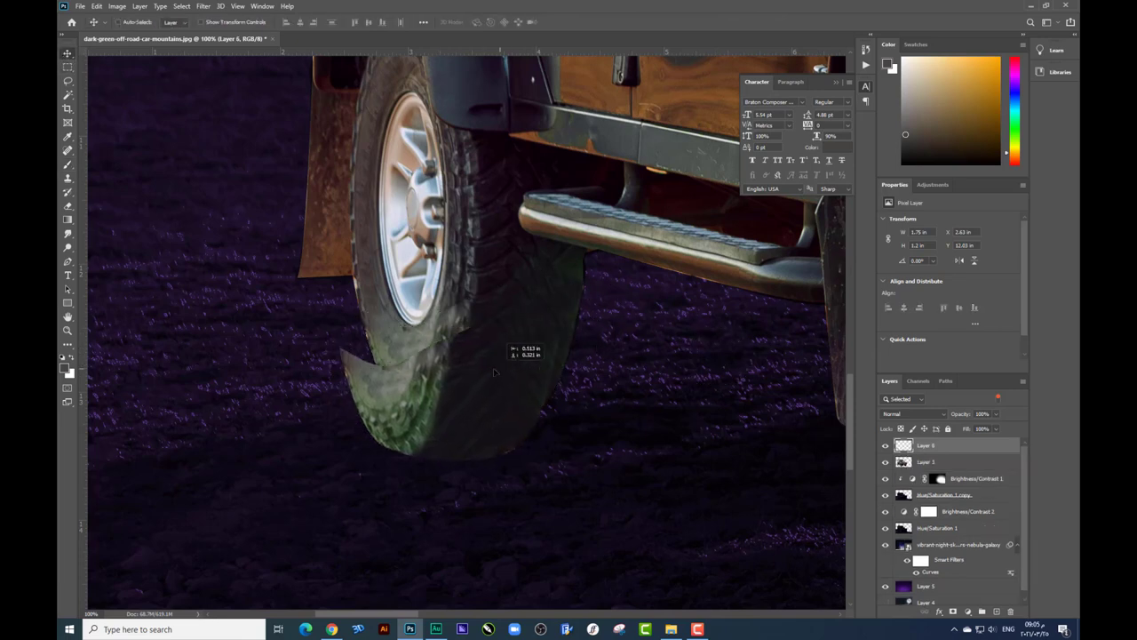
# - Desaturate the tyre piece fully with Hue/Saturation at Saturation -100
pyautogui.hotkey('ctrl', 'u')
pyautogui.moveTo(799, 277); pyautogui.dragTo(734, 285)
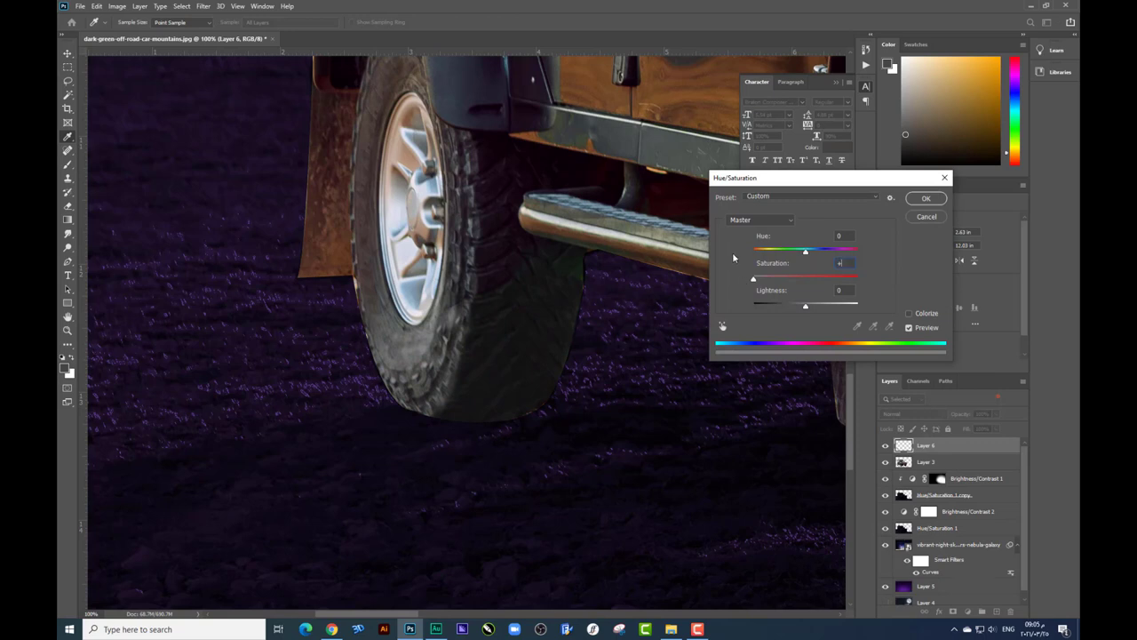
pyautogui.press('Tab')
pyautogui.press('Return')
pyautogui.press('Escape')
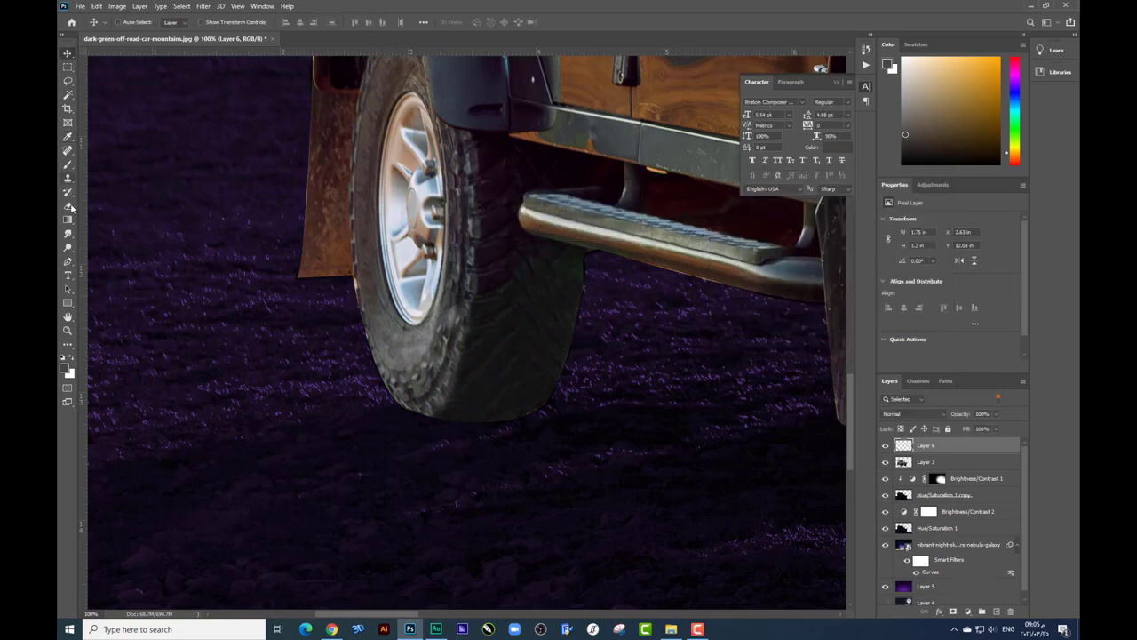
# - Adjust the Eraser size on the tyre patch, then return to the Move tool
pyautogui.press('e')
pyautogui.rightClick(520, 284)
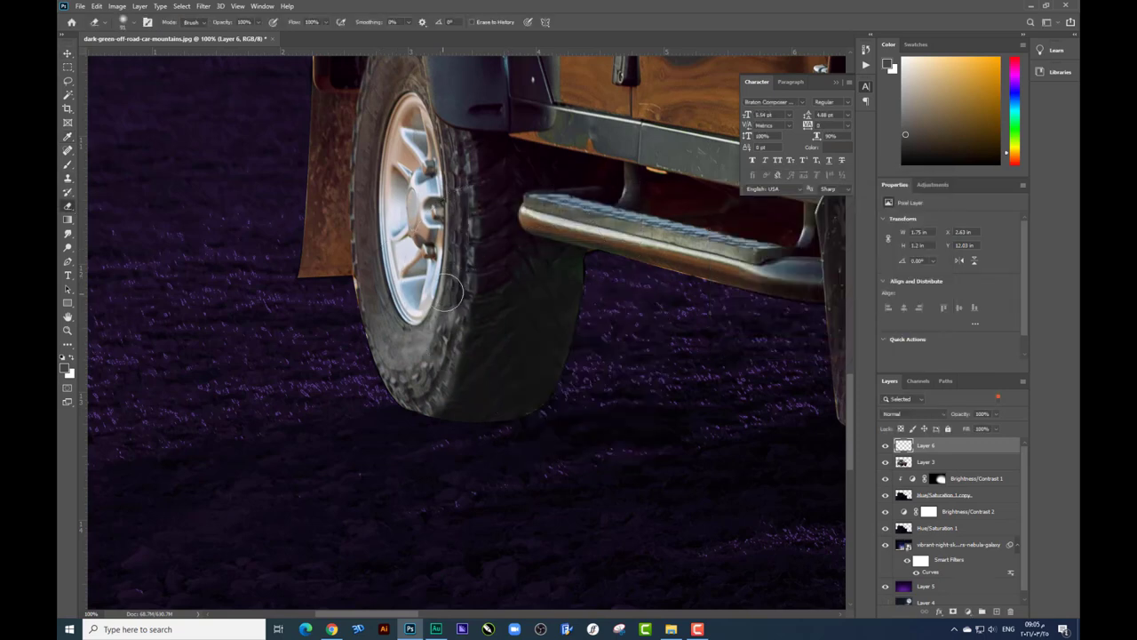
pyautogui.press('Escape')
pyautogui.click(68, 53)
pyautogui.scroll(-1, 544, 346)
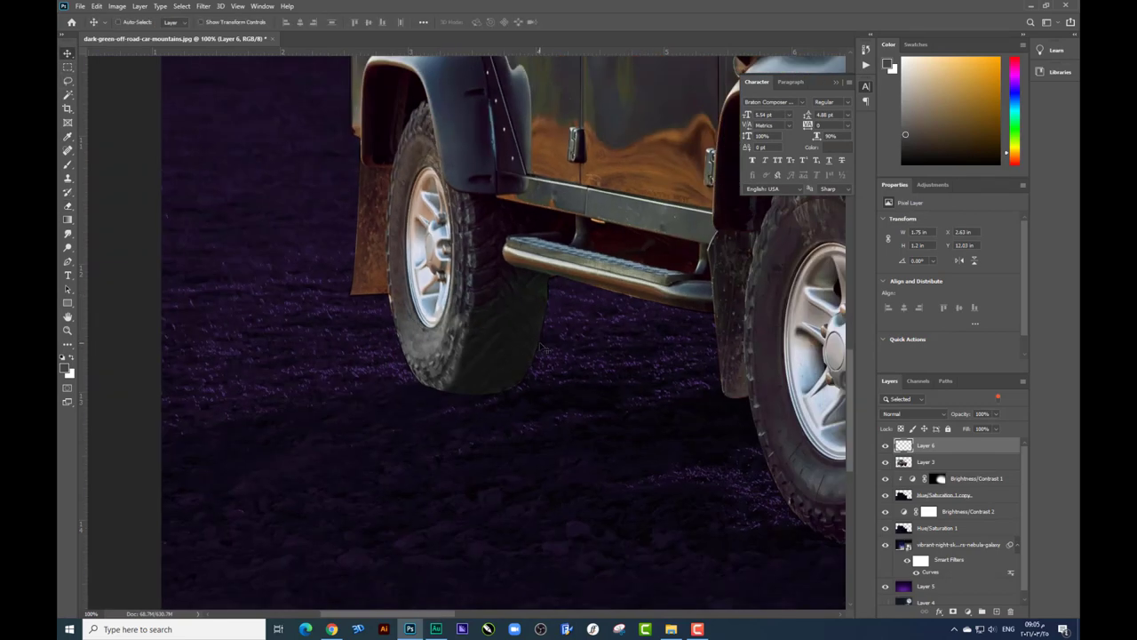
pyautogui.scroll(-1, 543, 347)
pyautogui.scroll(-1, 544, 347)
# - Zoom out to fit the image and merge the tyre patch with the car Layer 3
pyautogui.hotkey('ctrl', '-')
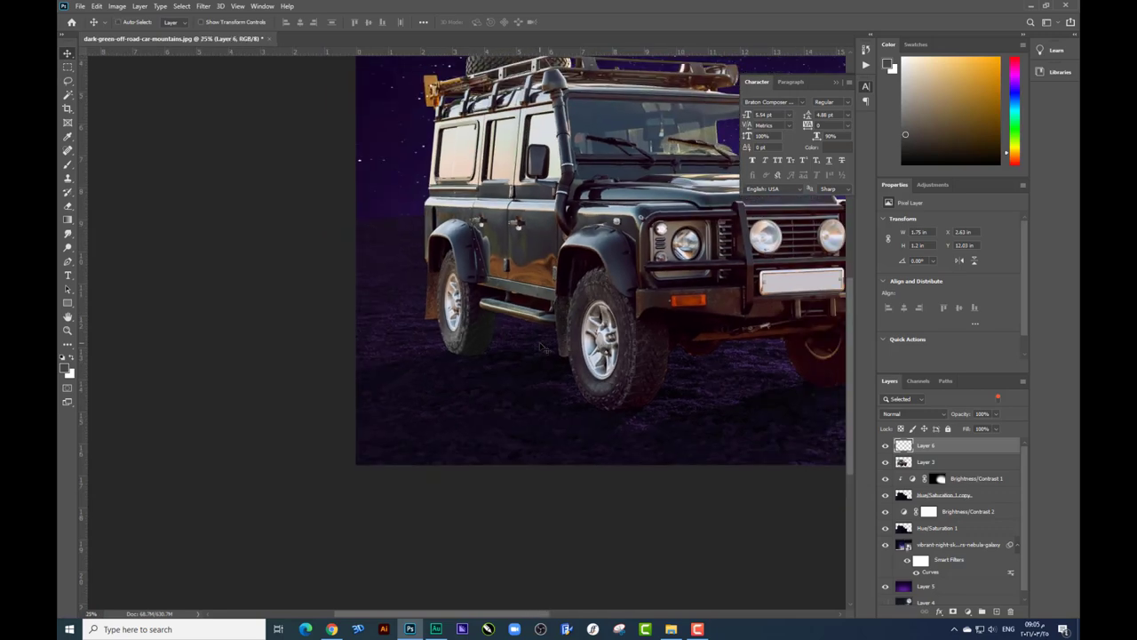
pyautogui.hotkey('ctrl', '-')
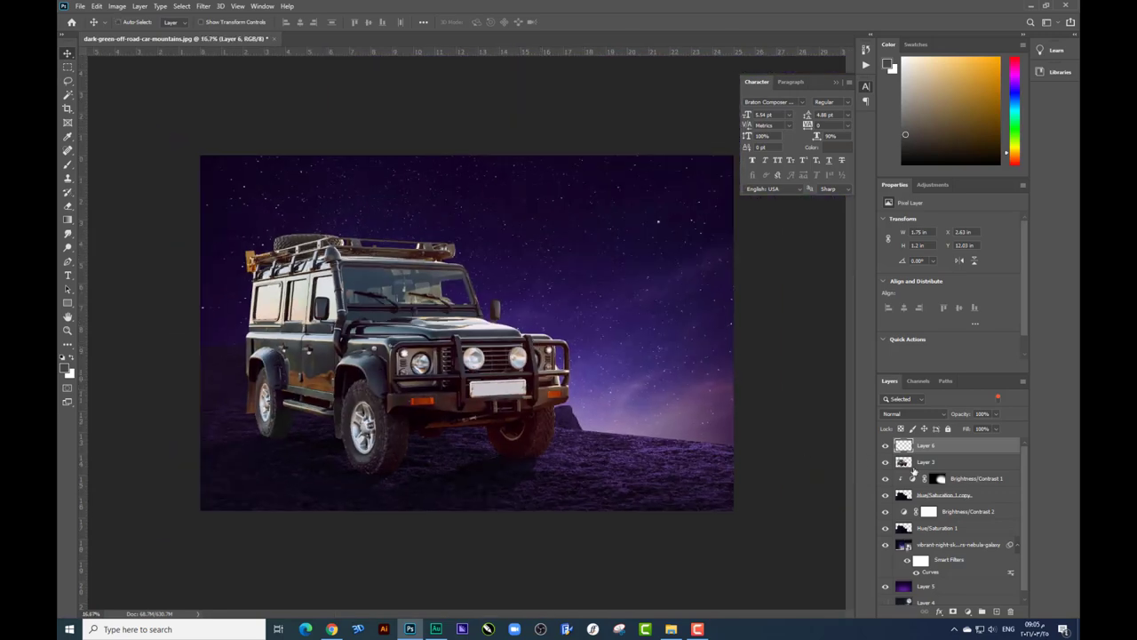
pyautogui.keyDown('shift'); pyautogui.click(938, 463); pyautogui.keyUp('shift')
pyautogui.hotkey('ctrl', 'e')
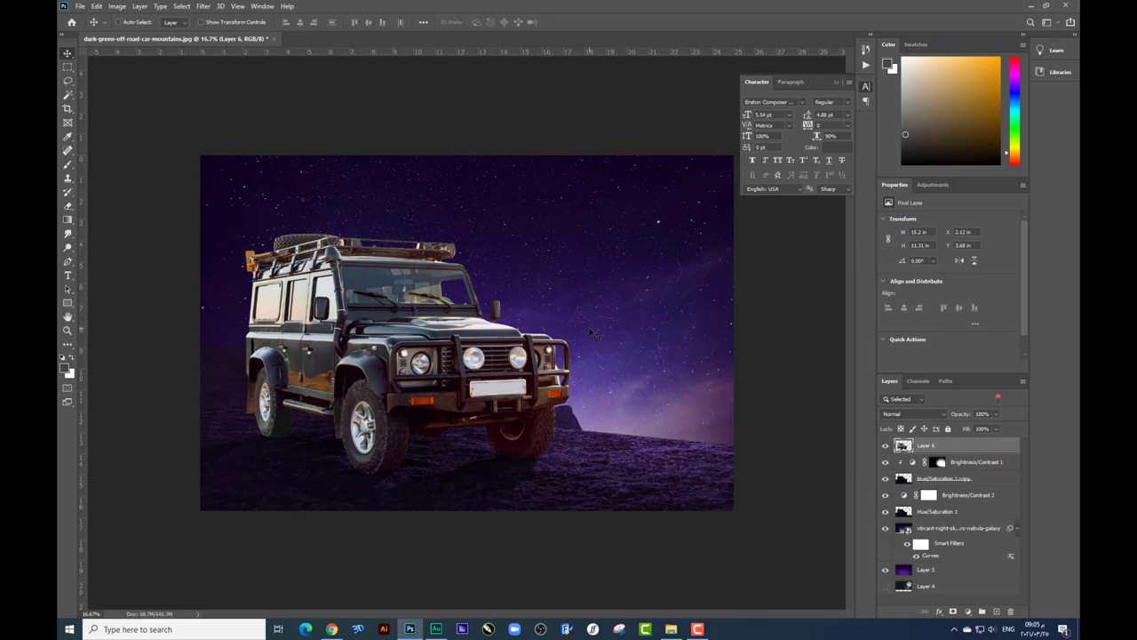
# - Add a Brightness/Contrast adjustment darkening the jeep to about -94 brightness
pyautogui.click(968, 611)
pyautogui.click(986, 452)
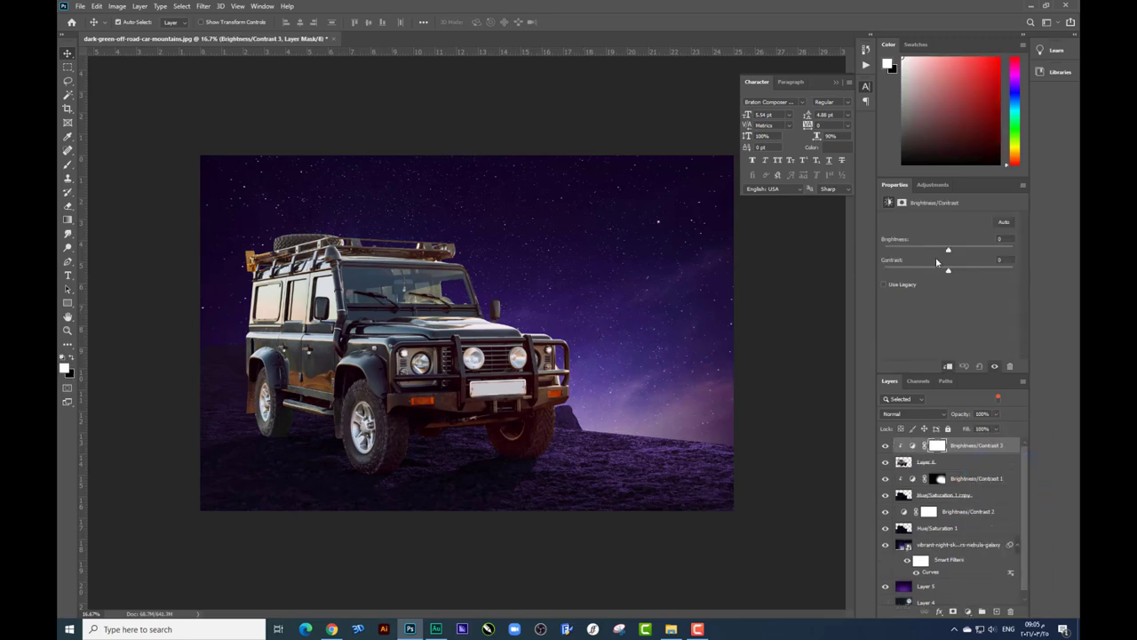
pyautogui.moveTo(949, 252)
pyautogui.mouseDown()
pyautogui.moveTo(896, 253)
pyautogui.moveTo(911, 254)
pyautogui.mouseUp()
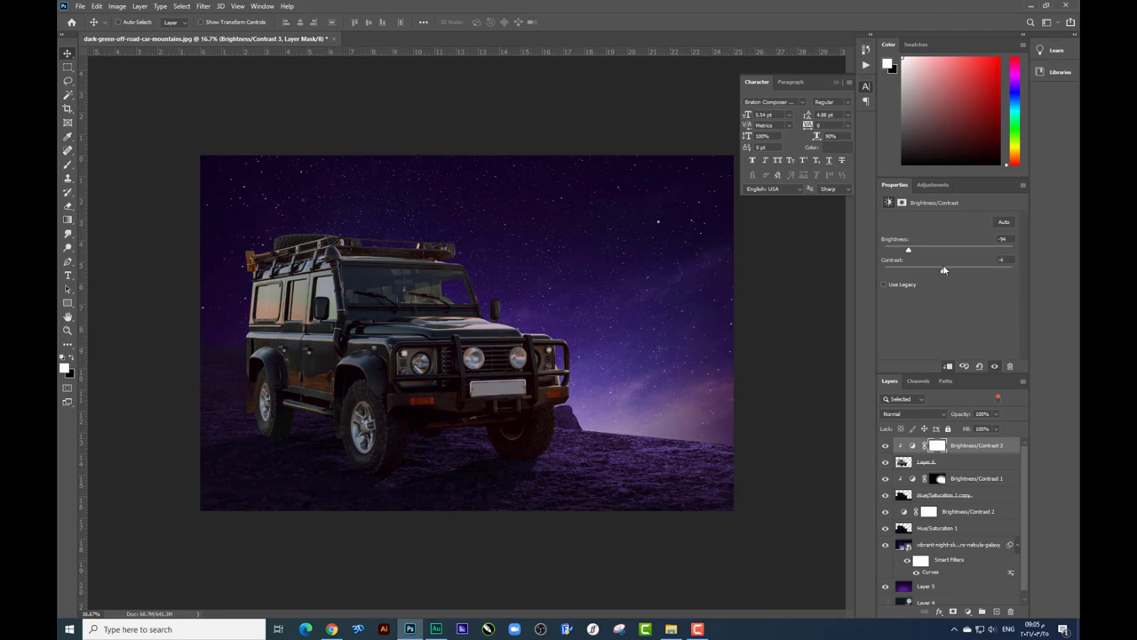
# - Add a colorized Hue/Saturation (Hue 231, Saturation 43, Lightness -6) at 50% opacity
pyautogui.click(968, 612)
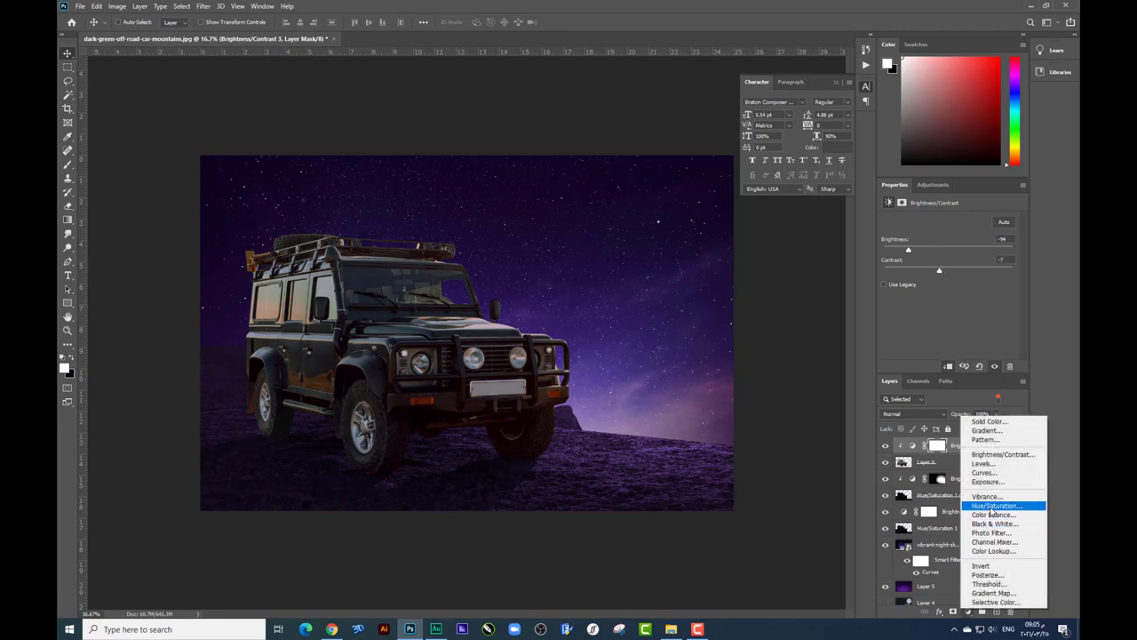
pyautogui.click(986, 507)
pyautogui.click(946, 319)
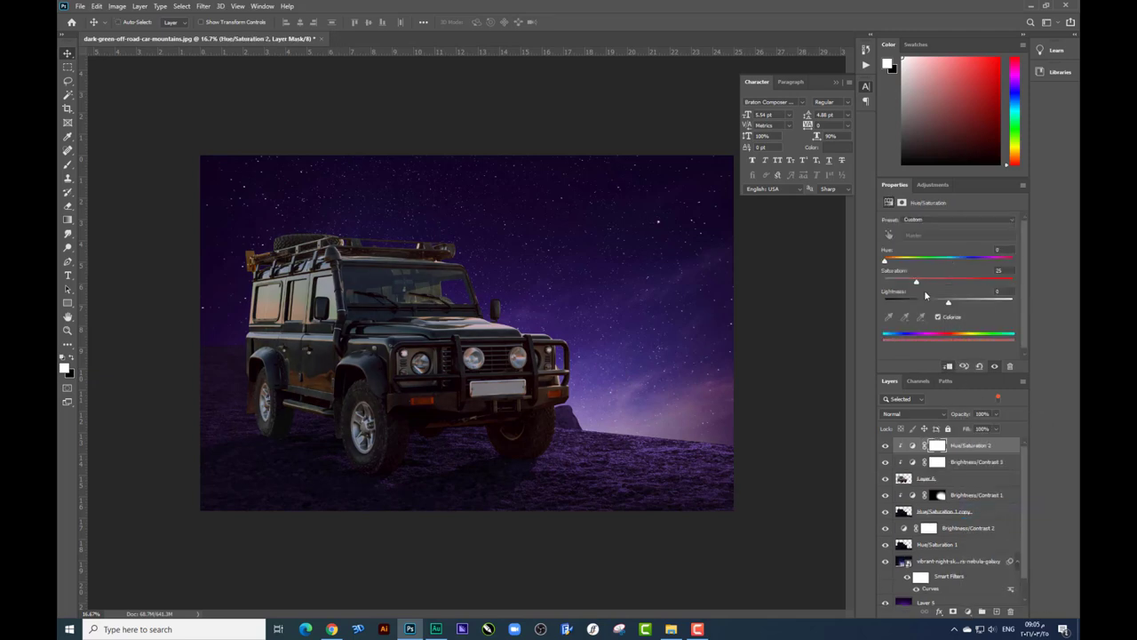
pyautogui.moveTo(886, 260); pyautogui.dragTo(974, 257)
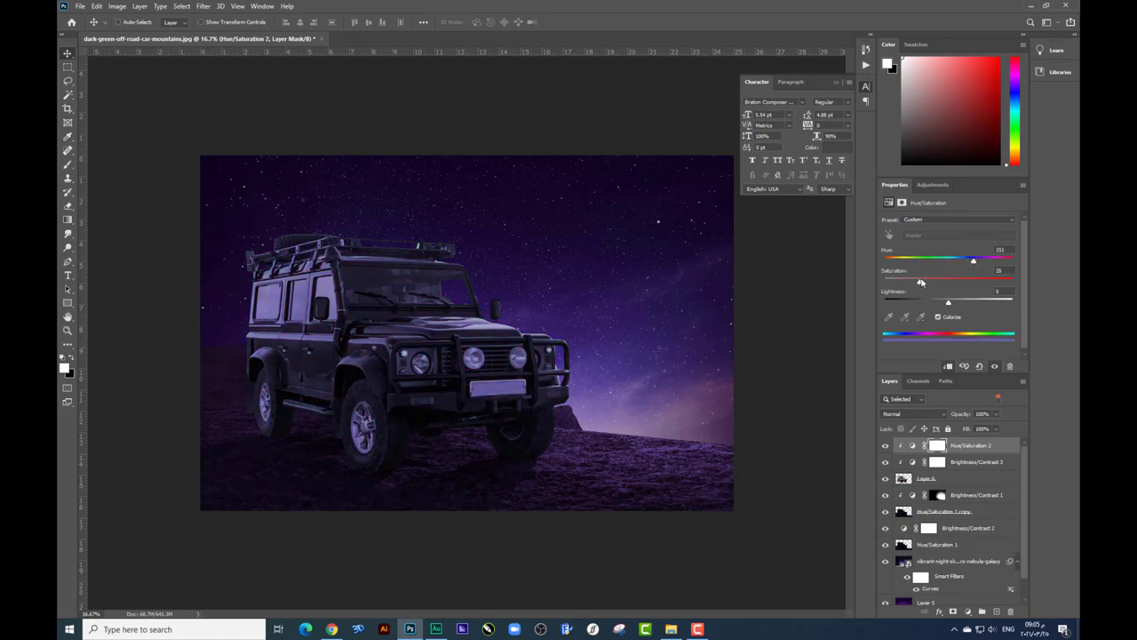
pyautogui.moveTo(949, 304)
pyautogui.mouseDown()
pyautogui.moveTo(941, 283)
pyautogui.moveTo(967, 264)
pyautogui.mouseUp()
pyautogui.click(910, 413)
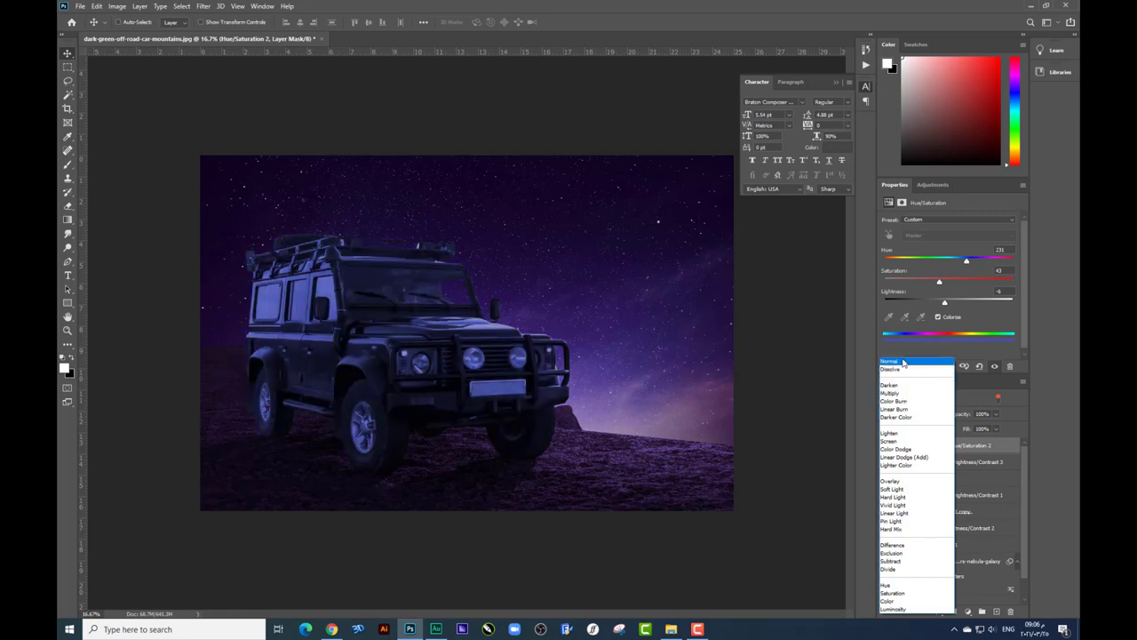
pyautogui.click(904, 363)
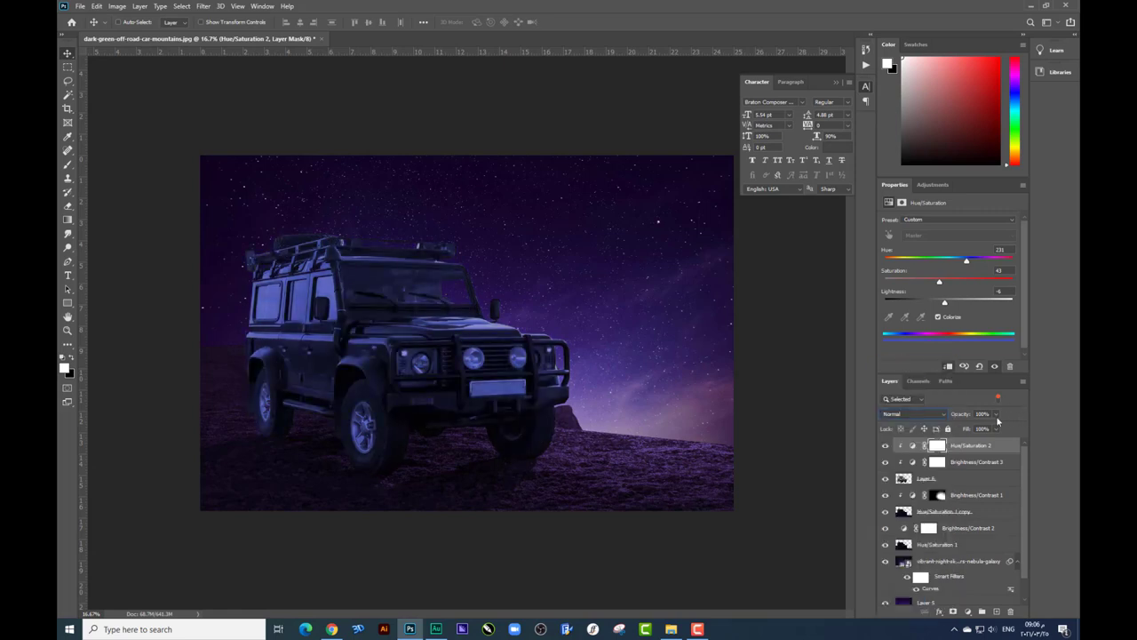
pyautogui.click(997, 415)
pyautogui.moveTo(996, 428); pyautogui.dragTo(972, 430)
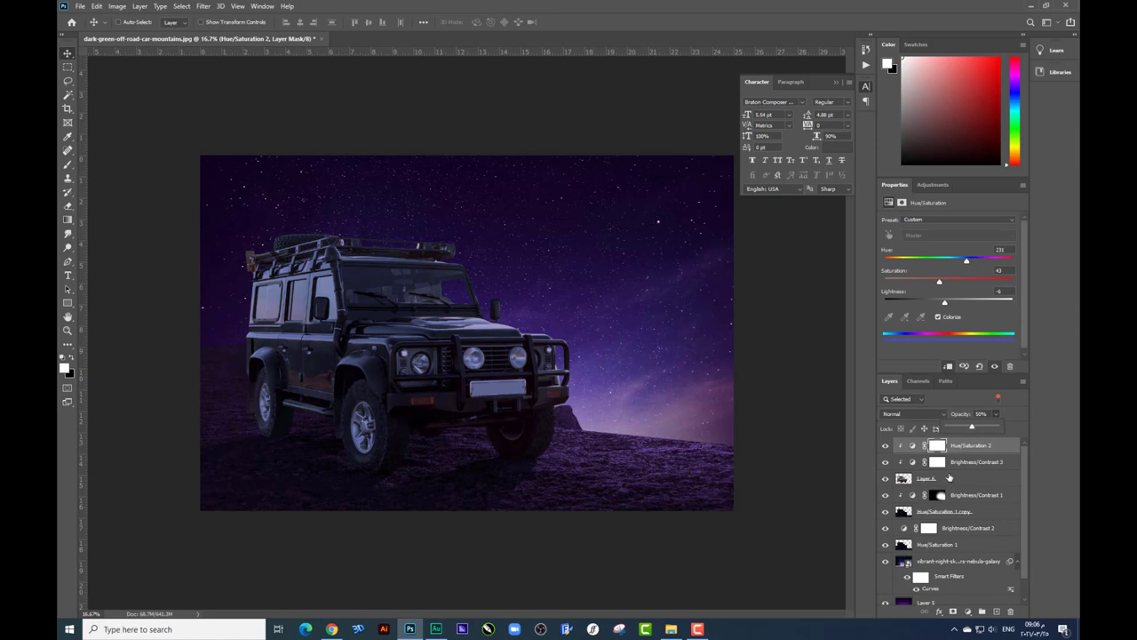
pyautogui.click(946, 465)
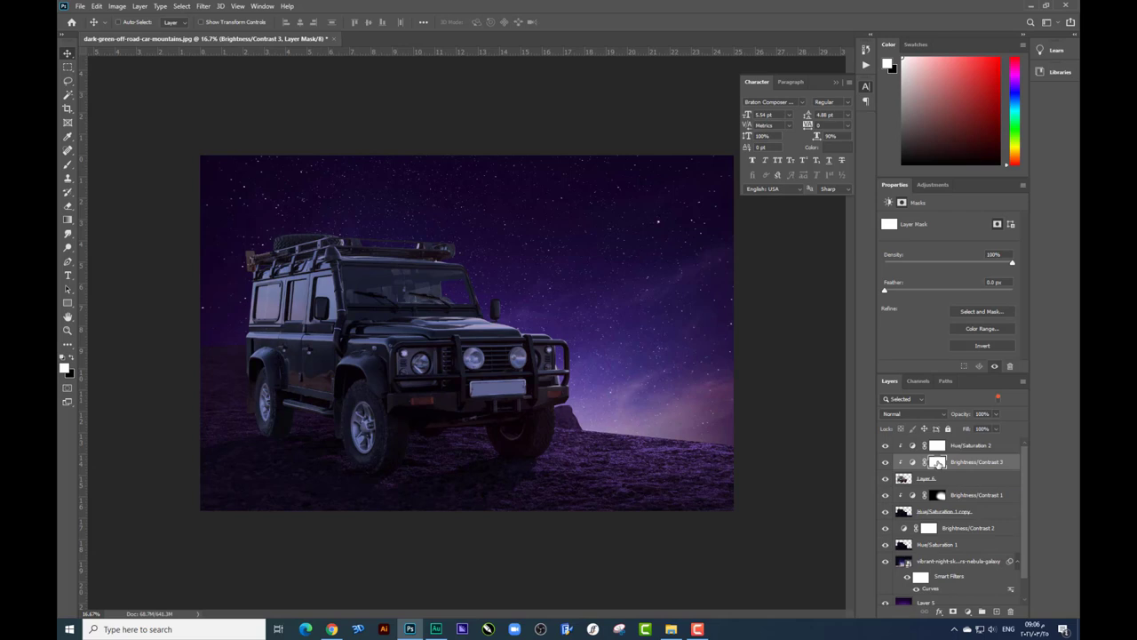
# - Invert the Brightness/Contrast 3 mask and paint darkening back over the rear wheel and ground with a huge soft brush
pyautogui.hotkey('ctrl', 'i')
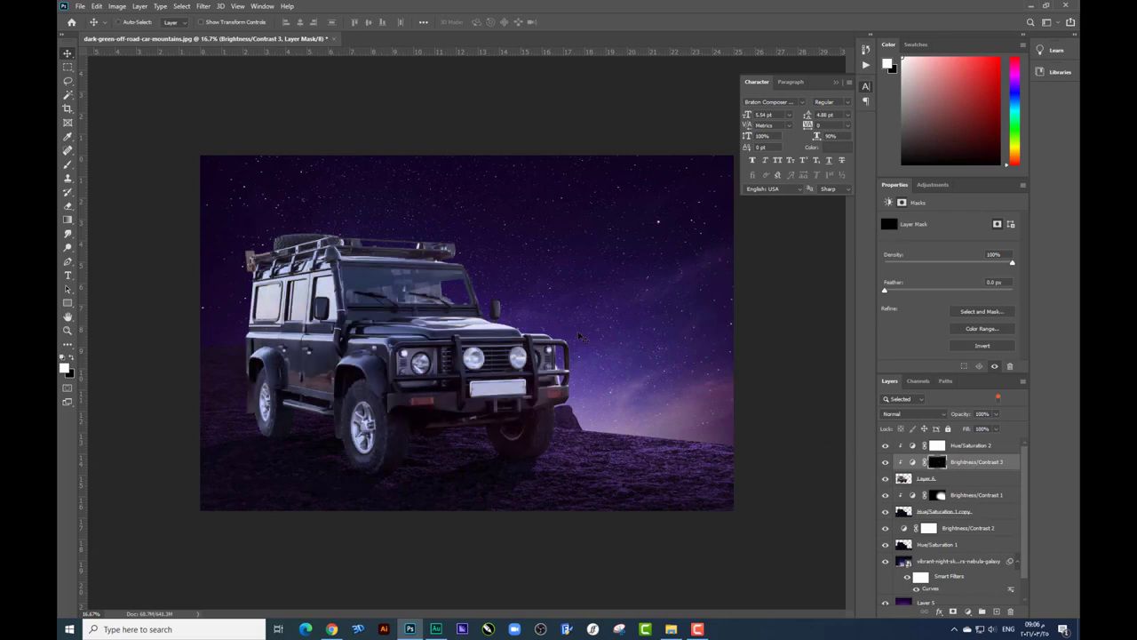
pyautogui.click(67, 164)
pyautogui.rightClick(385, 374)
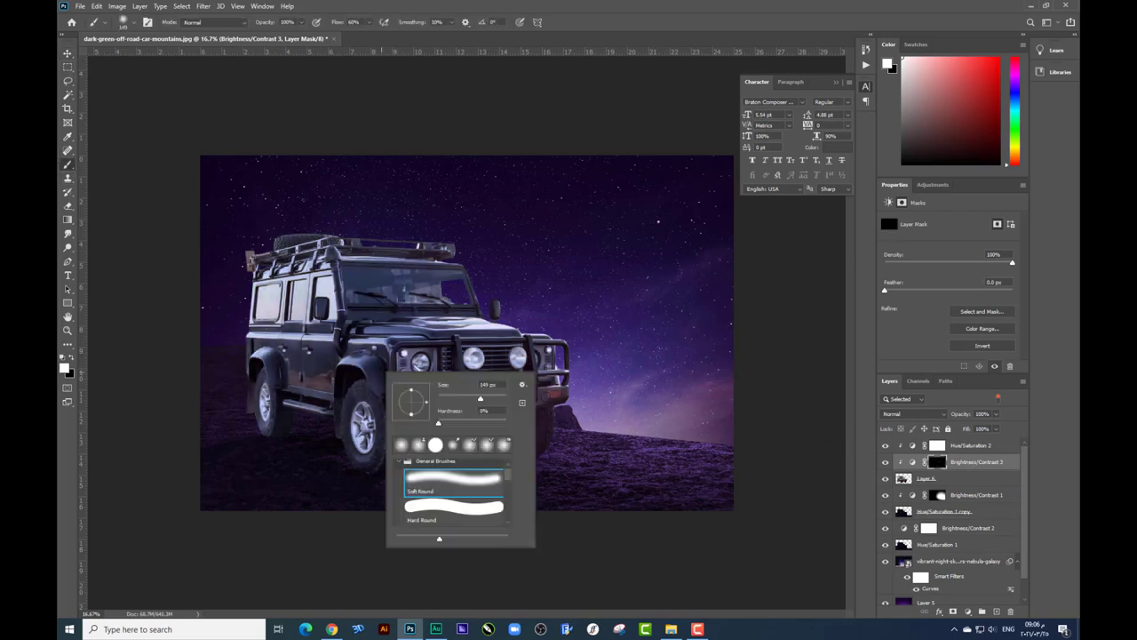
pyautogui.moveTo(480, 399); pyautogui.dragTo(500, 400)
pyautogui.press('Return')
pyautogui.rightClick(268, 382)
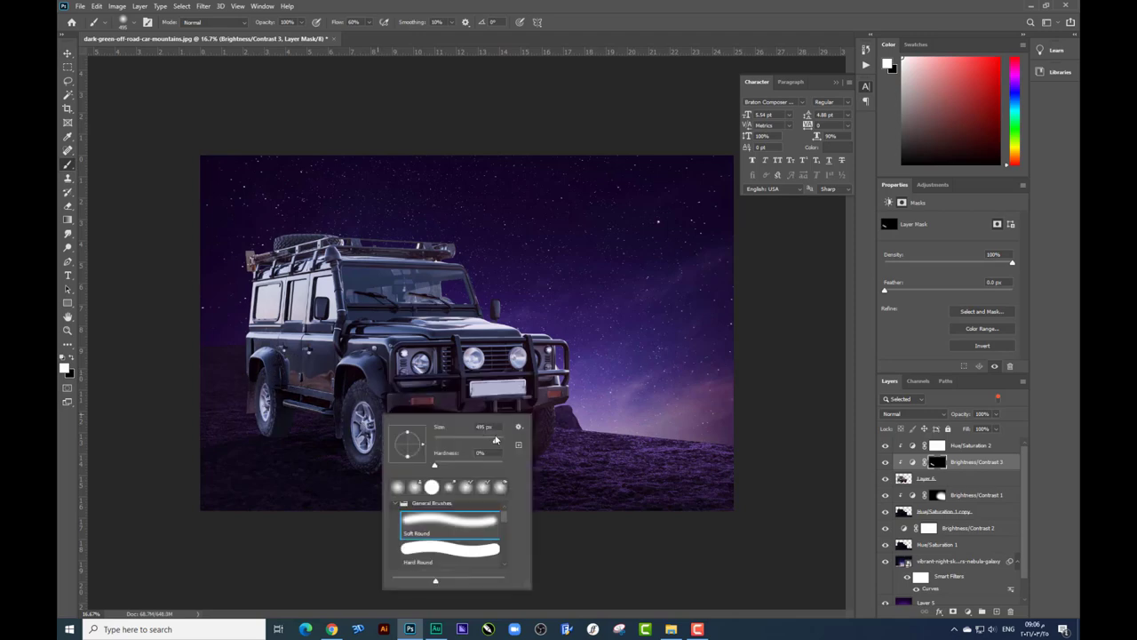
pyautogui.moveTo(269, 383)
pyautogui.mouseDown()
pyautogui.moveTo(254, 406)
pyautogui.moveTo(300, 419)
pyautogui.mouseUp()
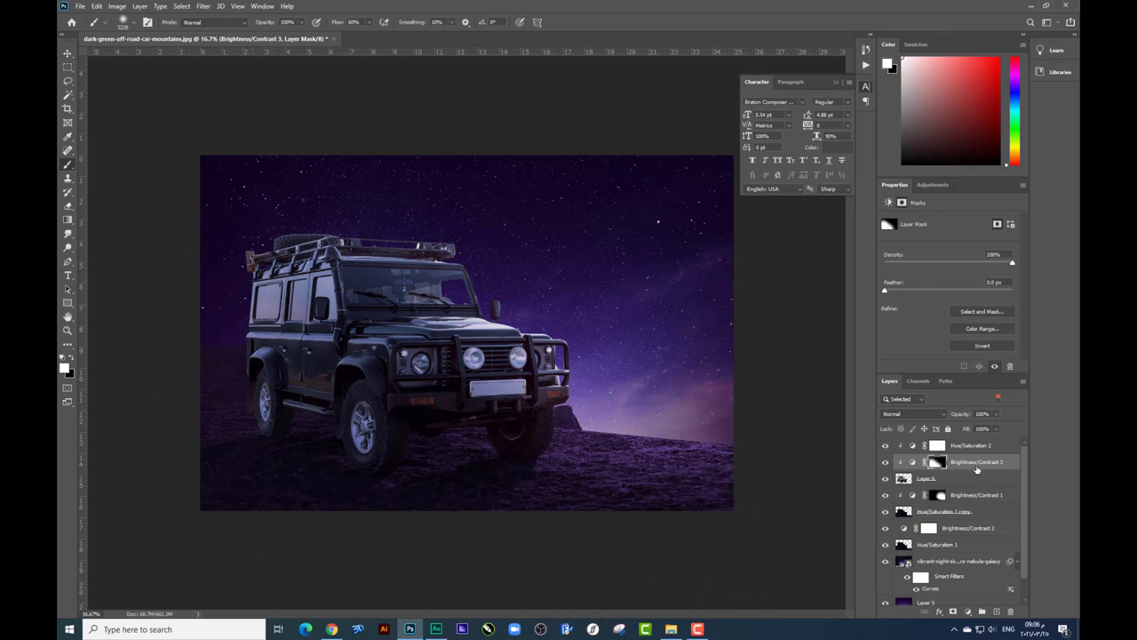
pyautogui.click(969, 446)
# - Create Layer 7 with black foreground and transform its content upward over the scene
pyautogui.click(996, 612)
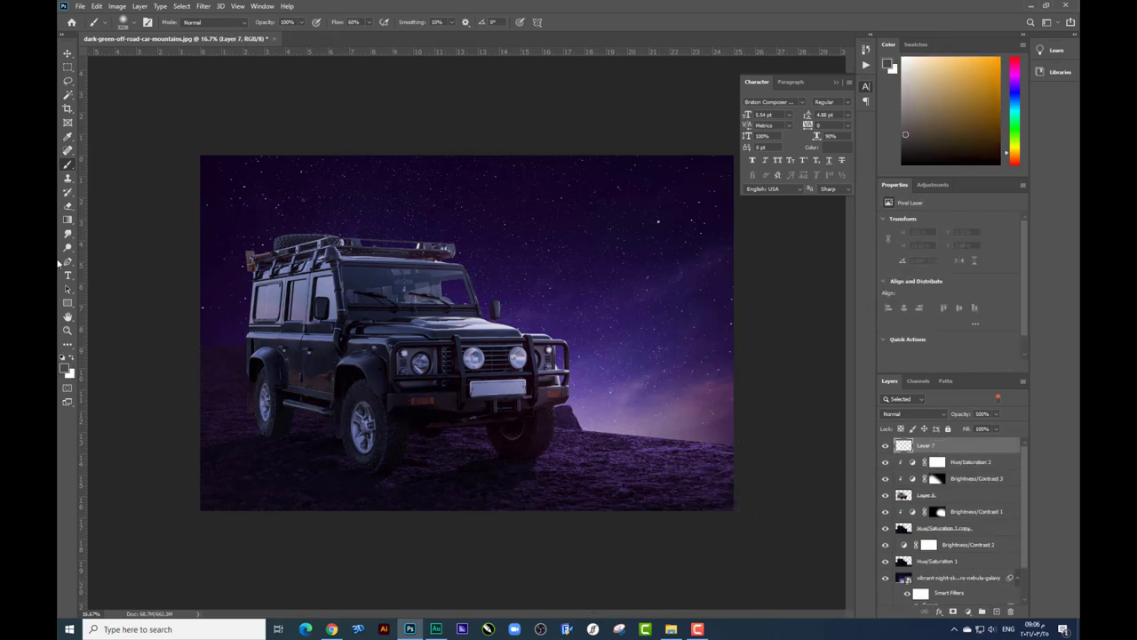
pyautogui.click(64, 367)
pyautogui.press('Return')
pyautogui.press('b')
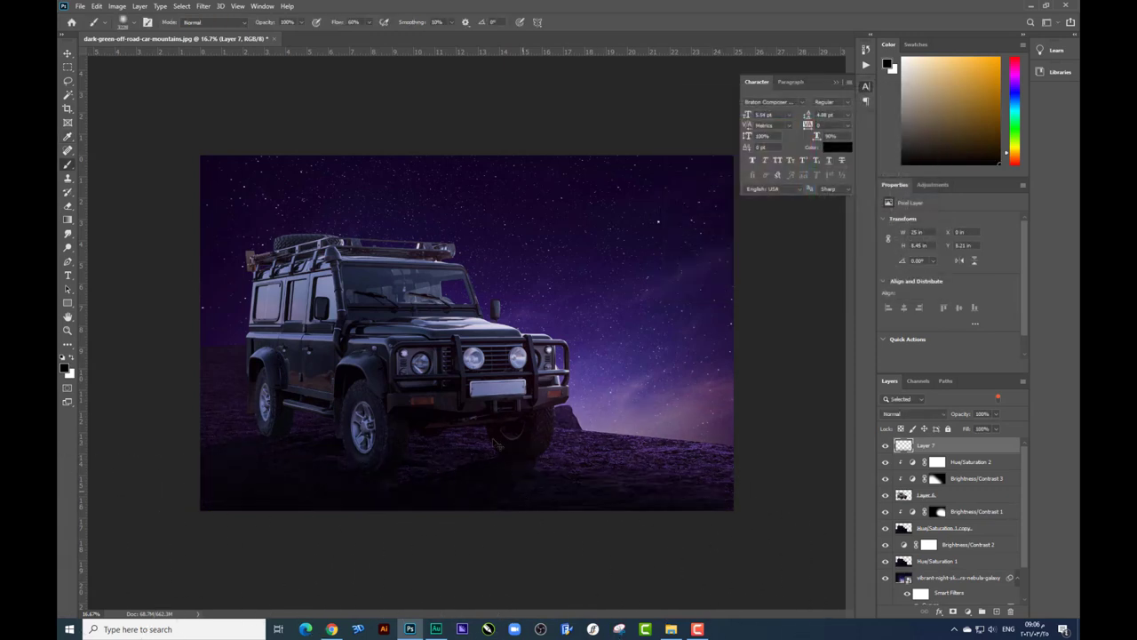
pyautogui.hotkey('ctrl', 't')
pyautogui.moveTo(494, 445); pyautogui.dragTo(471, 217)
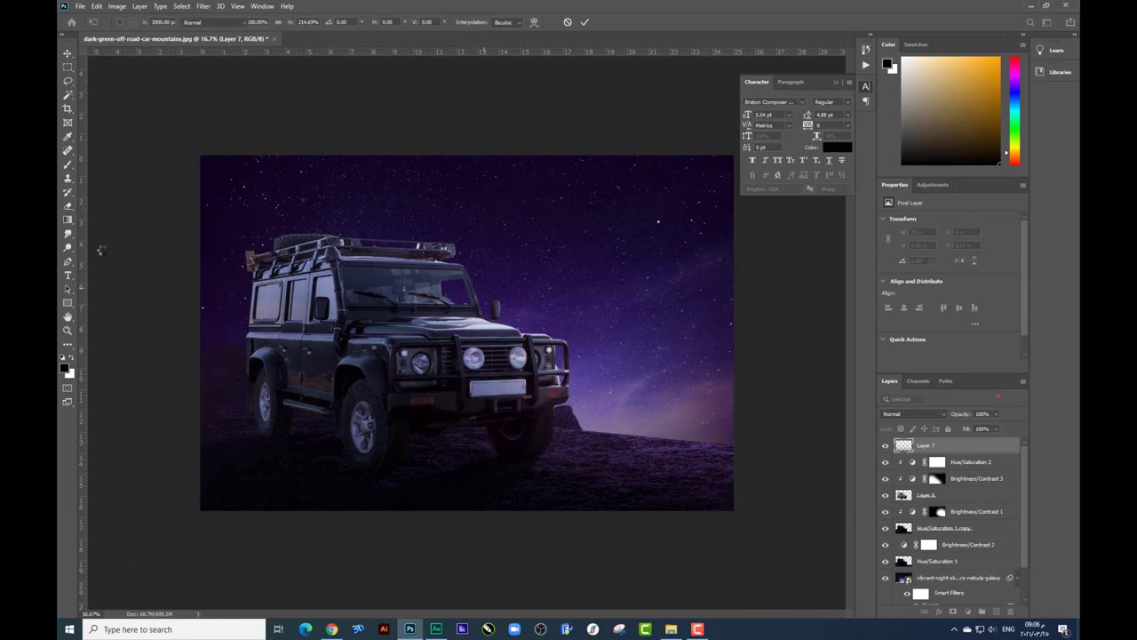
pyautogui.press('Return')
# - Set up the Eraser brush, then select Layer 6 from the canvas with the Move tool
pyautogui.click(67, 205)
pyautogui.rightClick(676, 385)
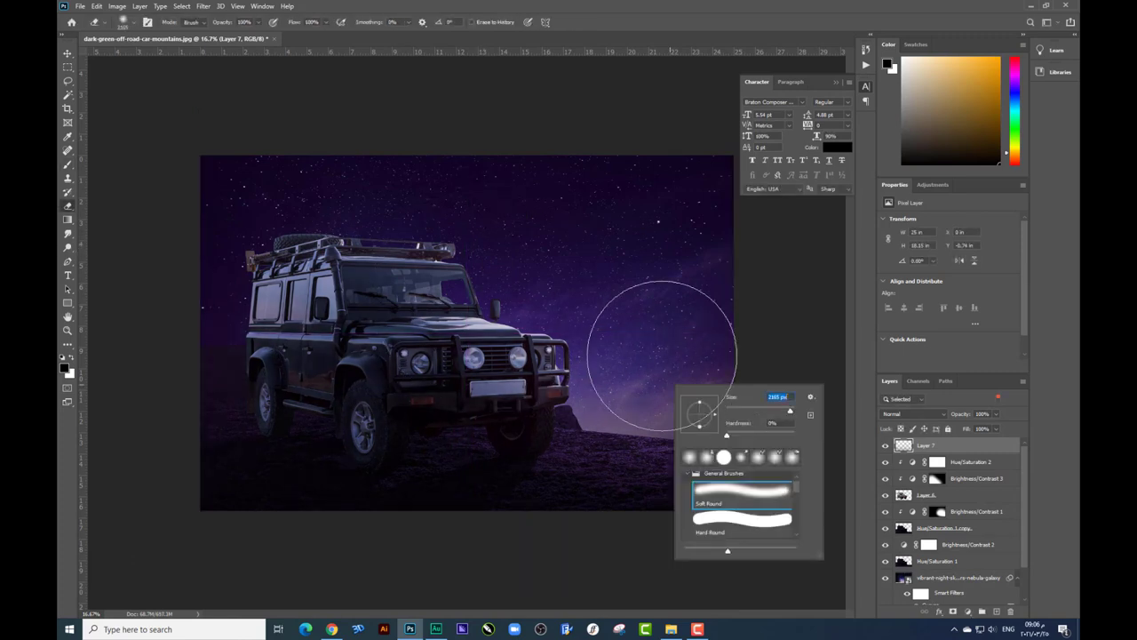
pyautogui.press('Return')
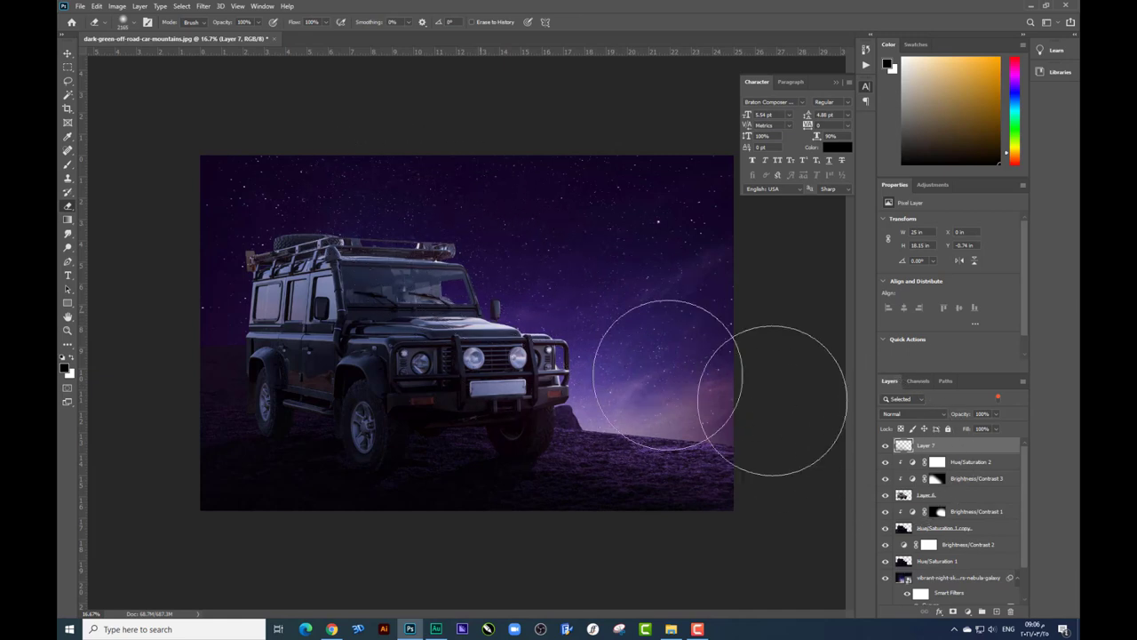
pyautogui.click(67, 54)
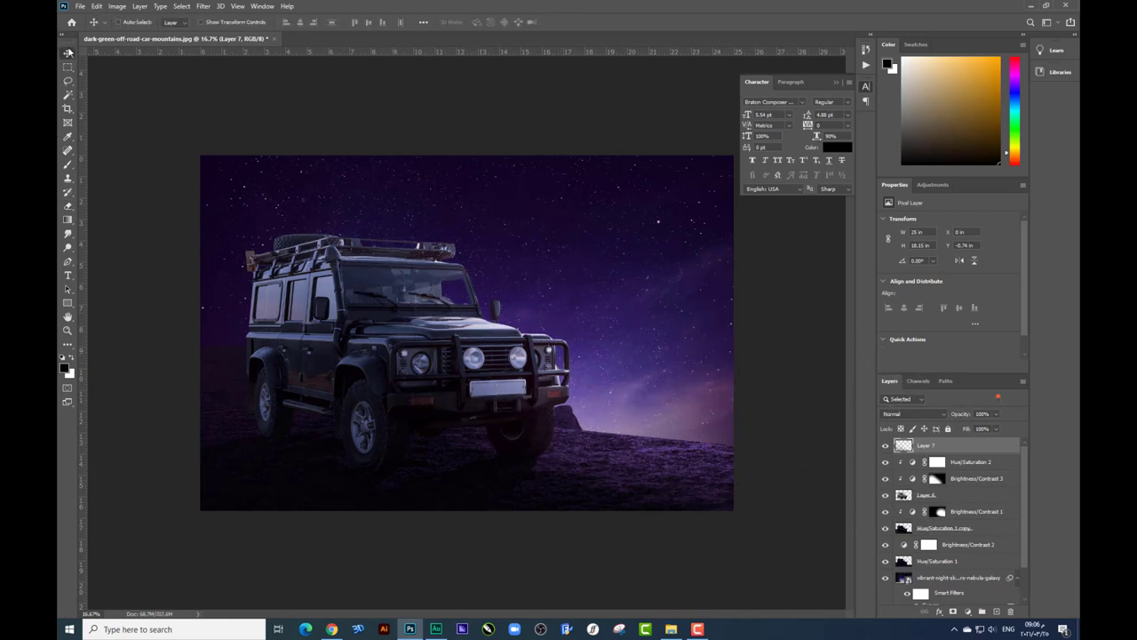
pyautogui.rightClick(441, 339)
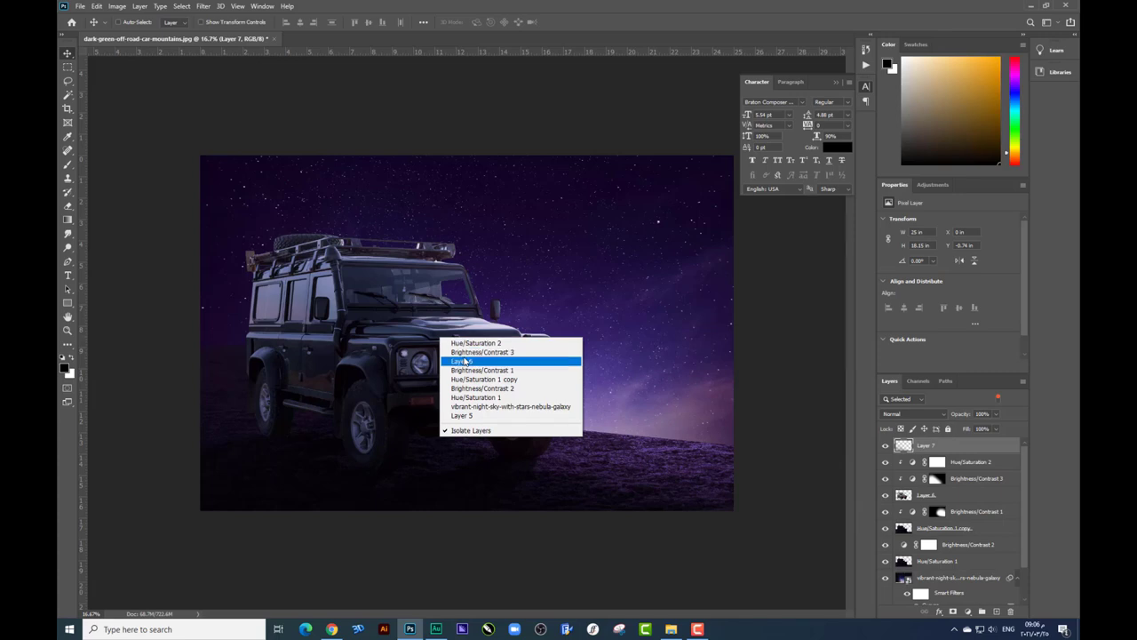
pyautogui.click(461, 360)
# - Duplicate the jeep layer and clip a heavily darkening Brightness/Contrast 4 adjustment to it
pyautogui.press('ctrl')
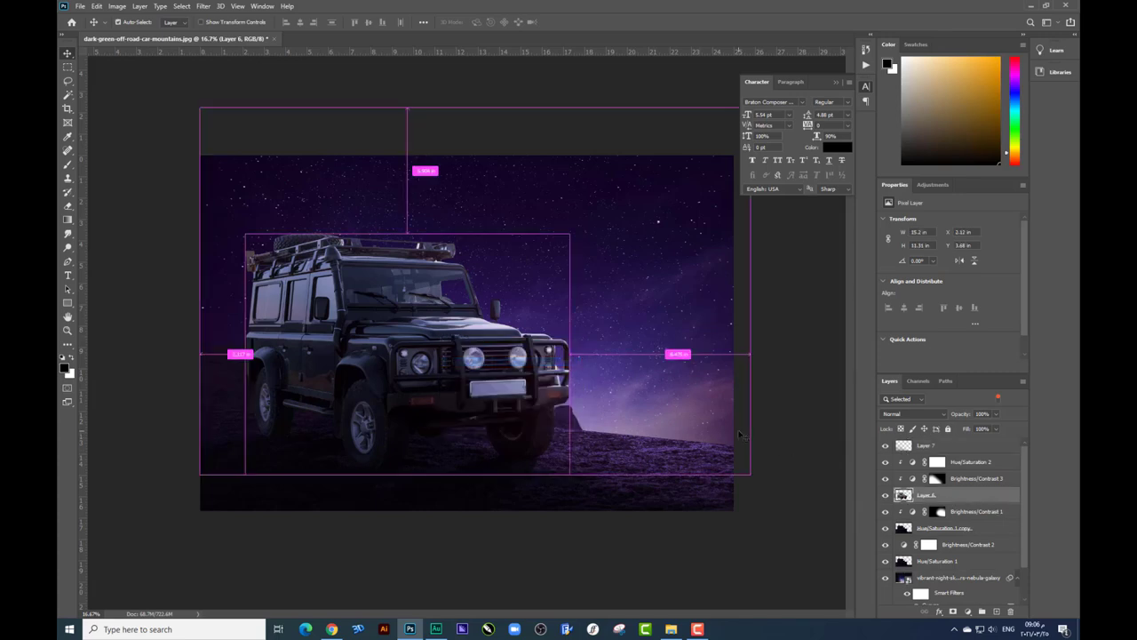
pyautogui.hotkey('ctrl', 'j')
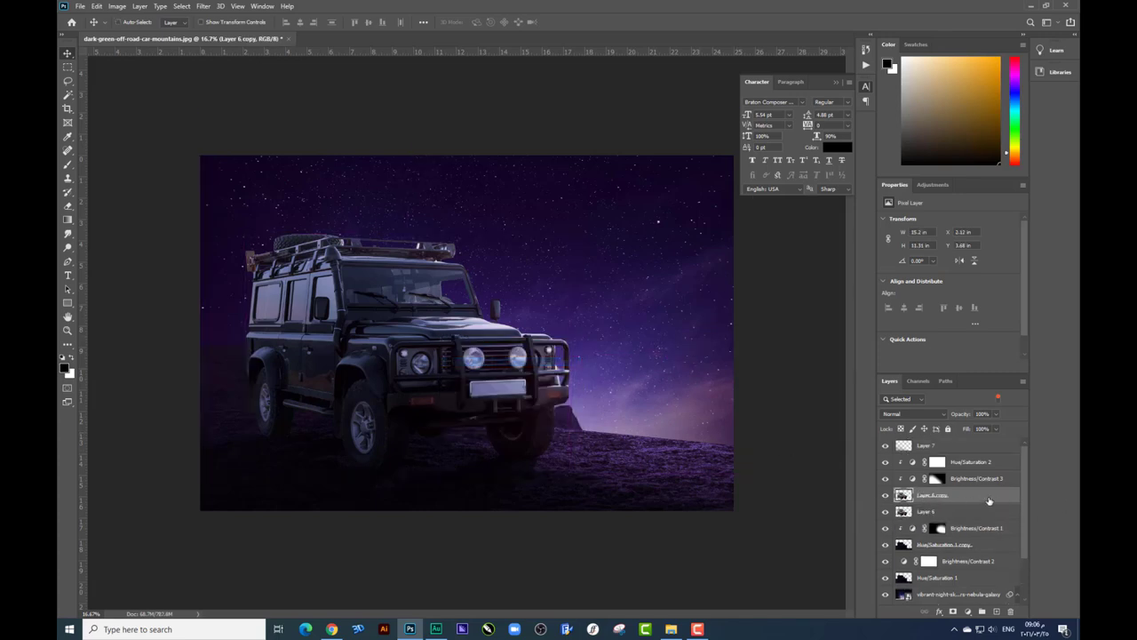
pyautogui.click(968, 611)
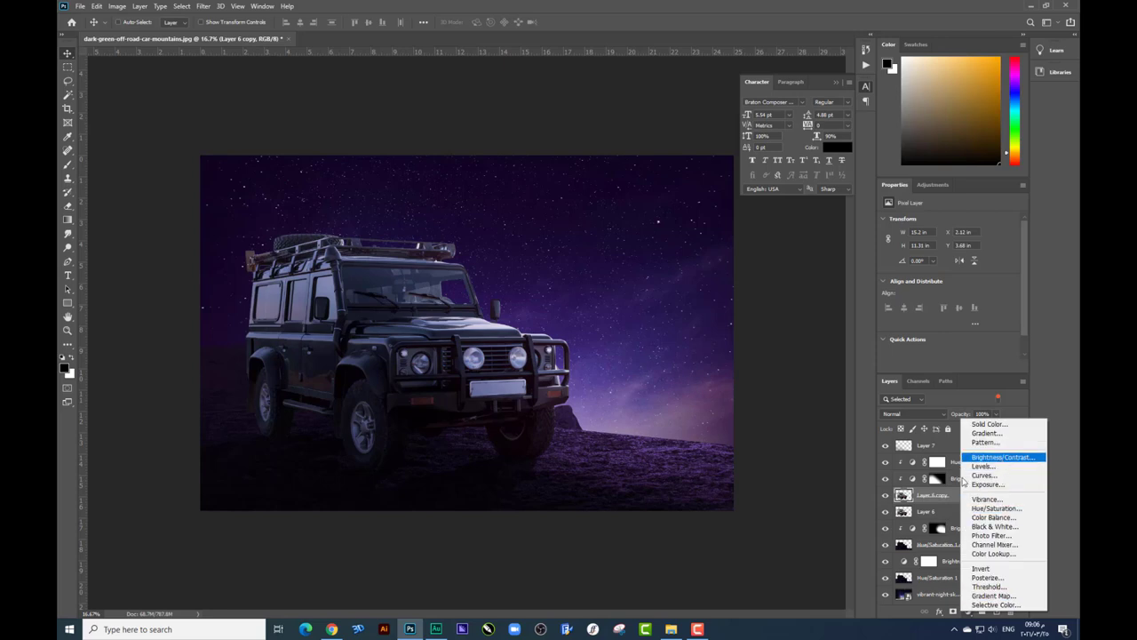
pyautogui.click(938, 500)
pyautogui.click(969, 616)
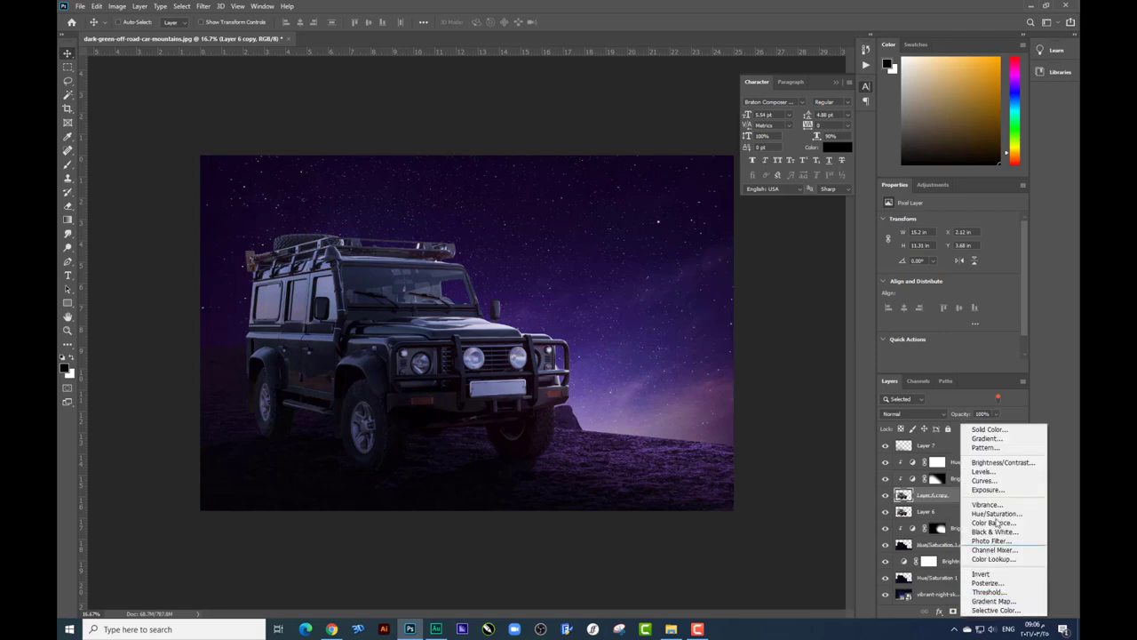
pyautogui.click(995, 463)
pyautogui.hotkey('ctrl', 'alt', 'g')
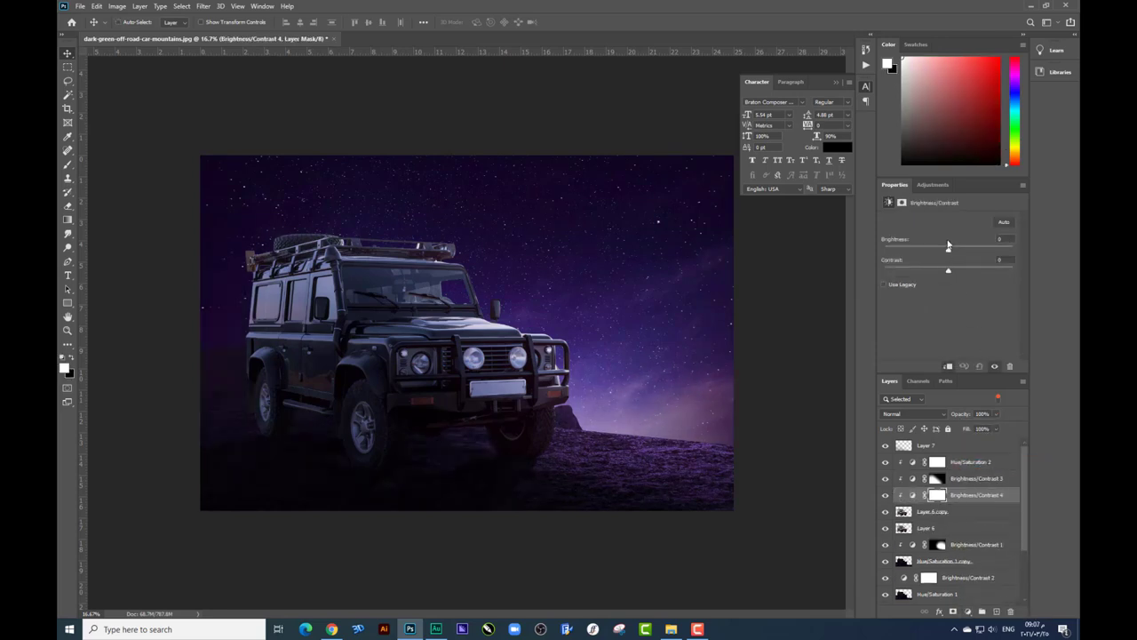
pyautogui.moveTo(895, 254); pyautogui.dragTo(885, 249)
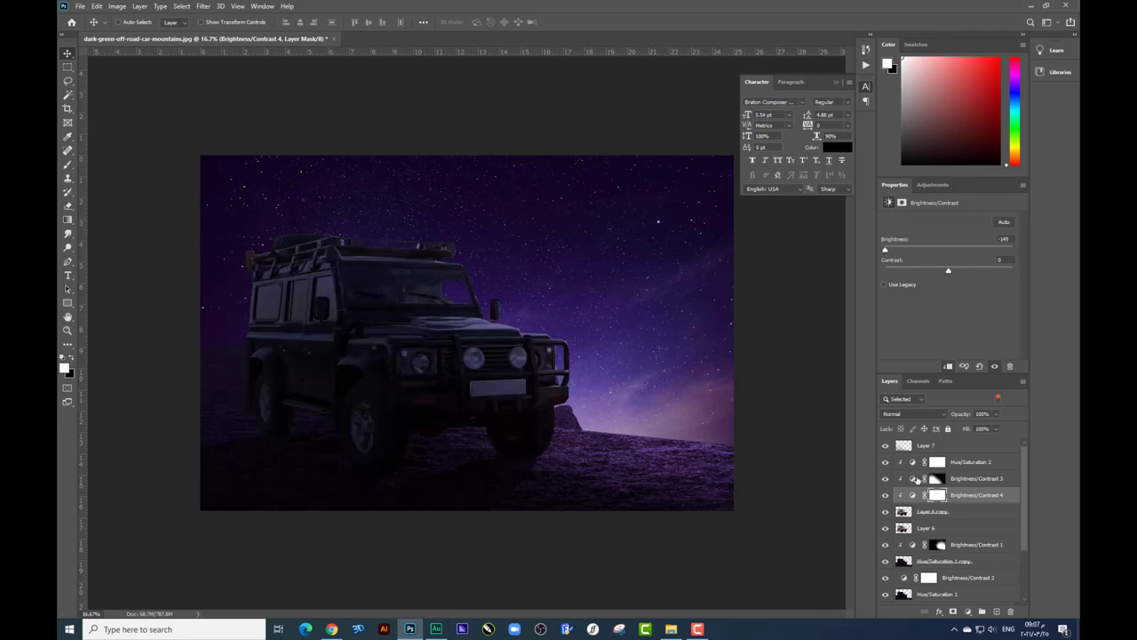
# - Invert the mask, paint darkening over the jeep's lower-left side, and set opacity to 97%
pyautogui.click(934, 498)
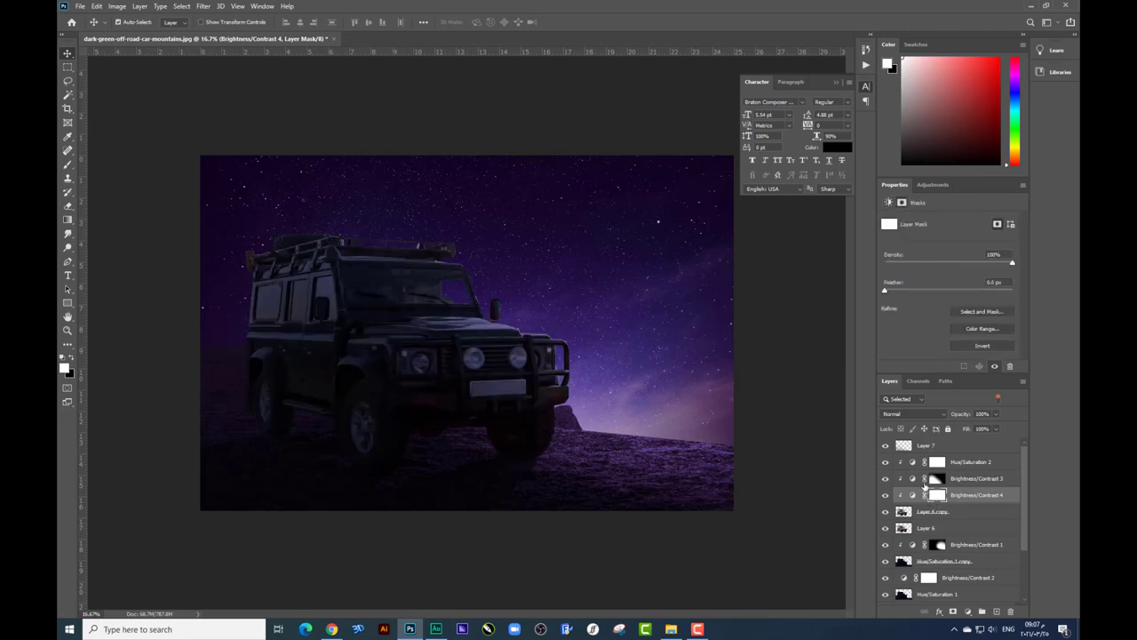
pyautogui.hotkey('ctrl', 'i')
pyautogui.click(68, 164)
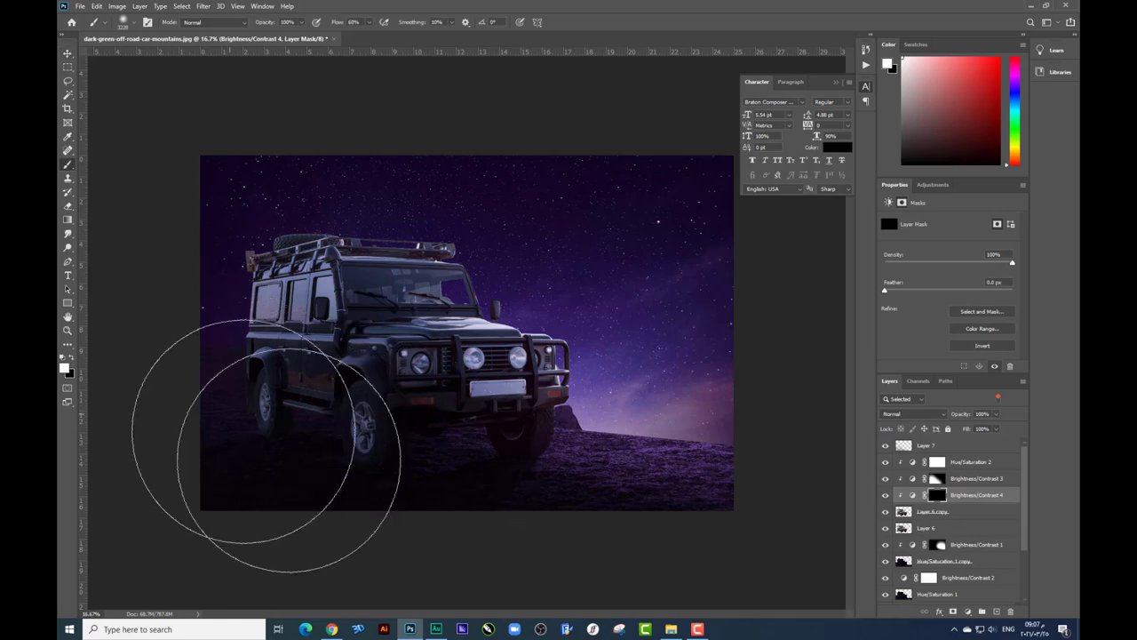
pyautogui.moveTo(264, 406); pyautogui.dragTo(275, 482)
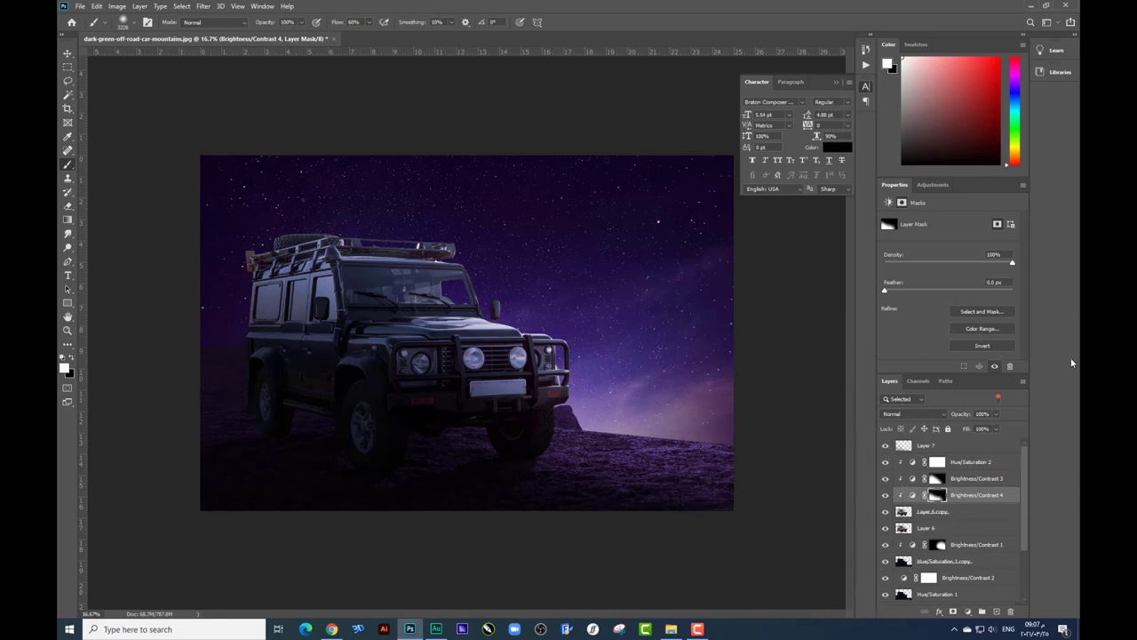
pyautogui.click(996, 414)
pyautogui.moveTo(995, 429); pyautogui.dragTo(997, 428)
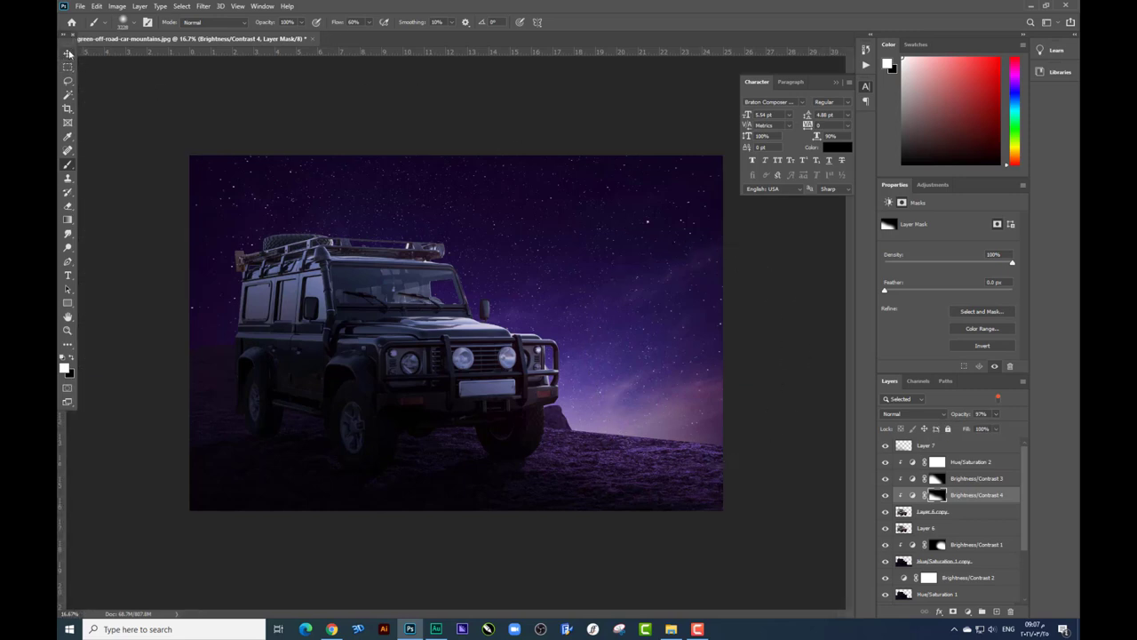
pyautogui.click(68, 53)
# - Select the nebula sky layer and raise its opacity to brighten the sky
pyautogui.rightClick(673, 297)
pyautogui.click(702, 303)
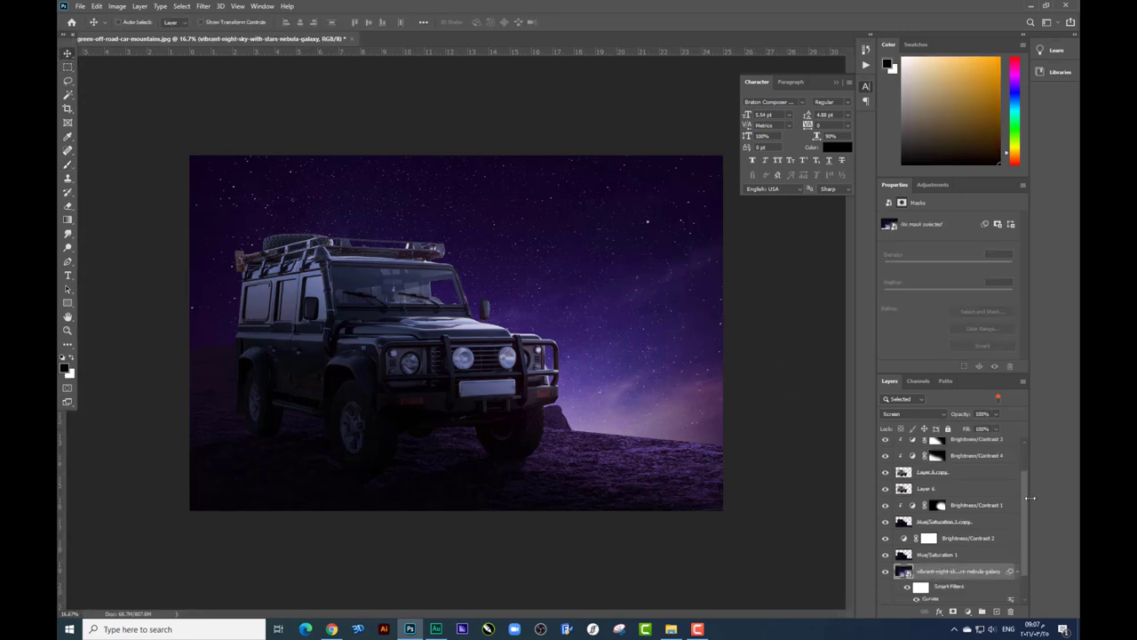
pyautogui.click(997, 415)
pyautogui.moveTo(983, 428); pyautogui.dragTo(1015, 425)
pyautogui.click(658, 313)
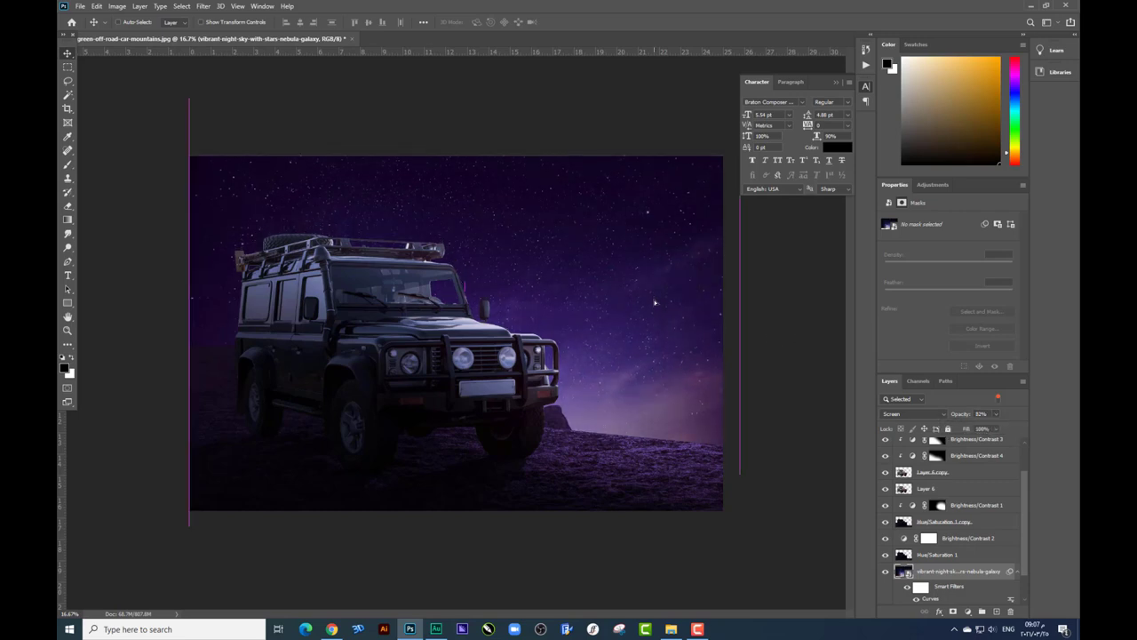
pyautogui.hotkey('ctrl', '-')
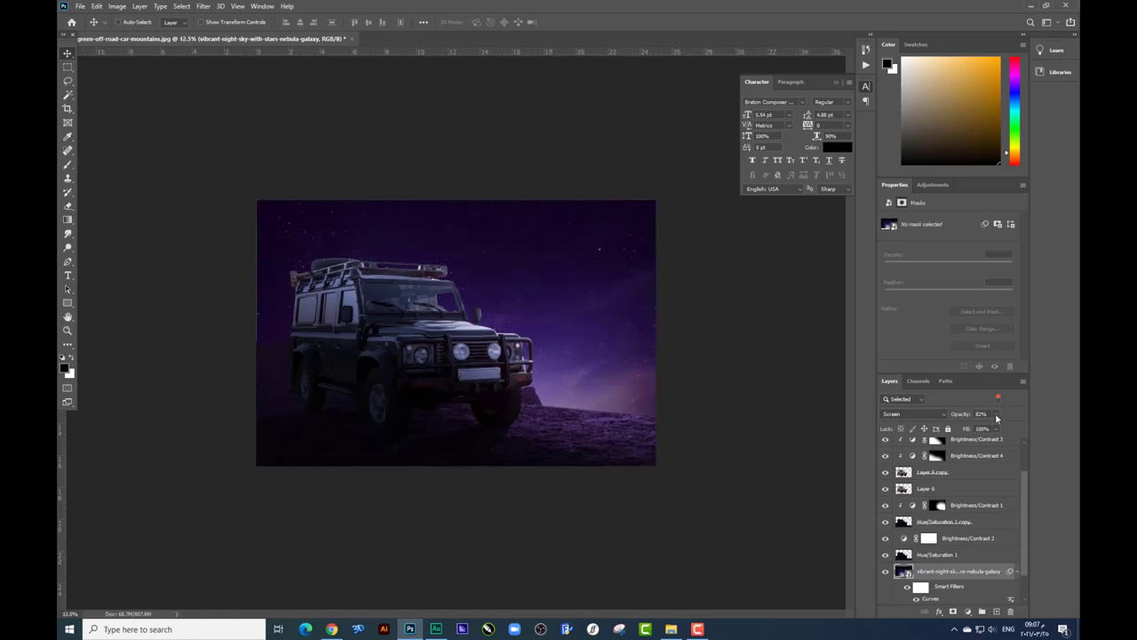
pyautogui.click(997, 415)
# - Erase parts of the Brightness/Contrast 4 adjustment mask to lift its darkening
pyautogui.rightClick(396, 359)
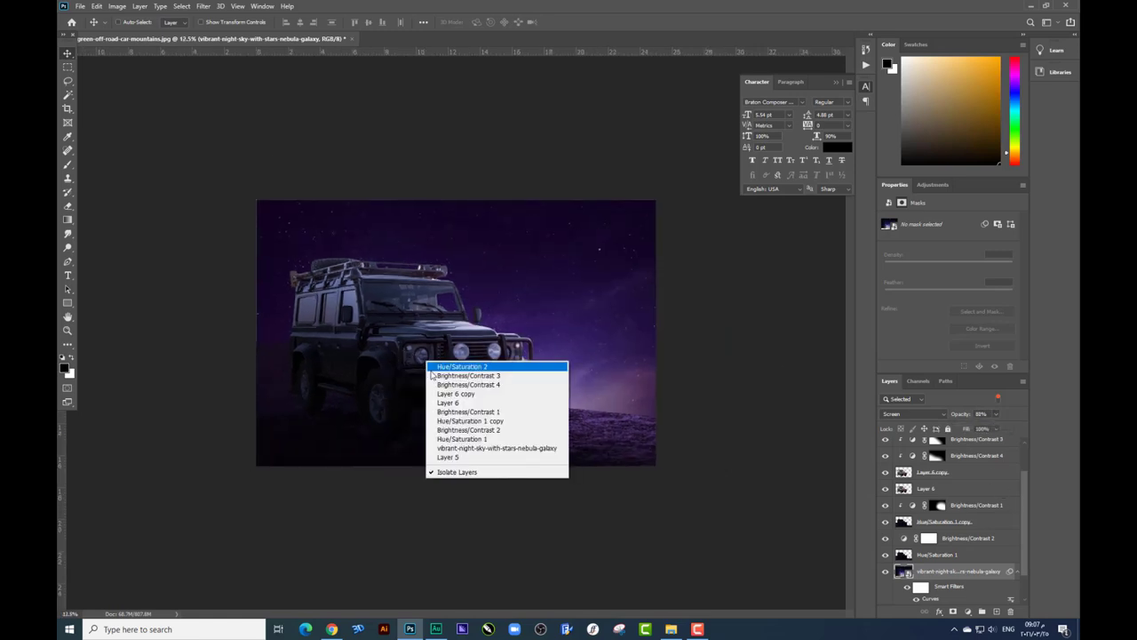
pyautogui.click(468, 383)
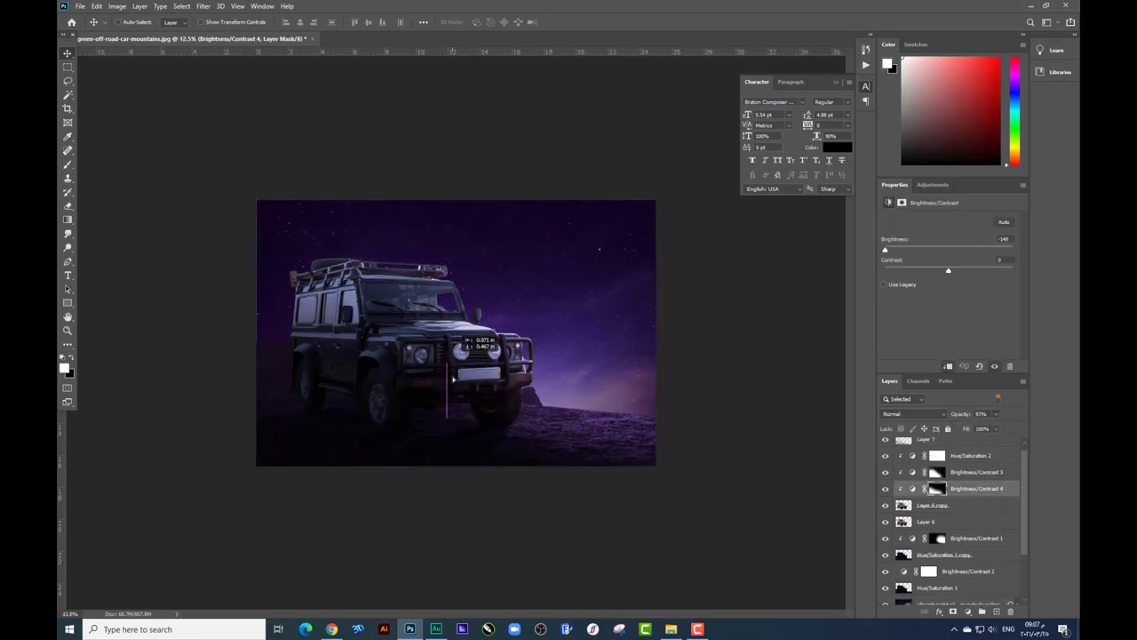
pyautogui.press('e')
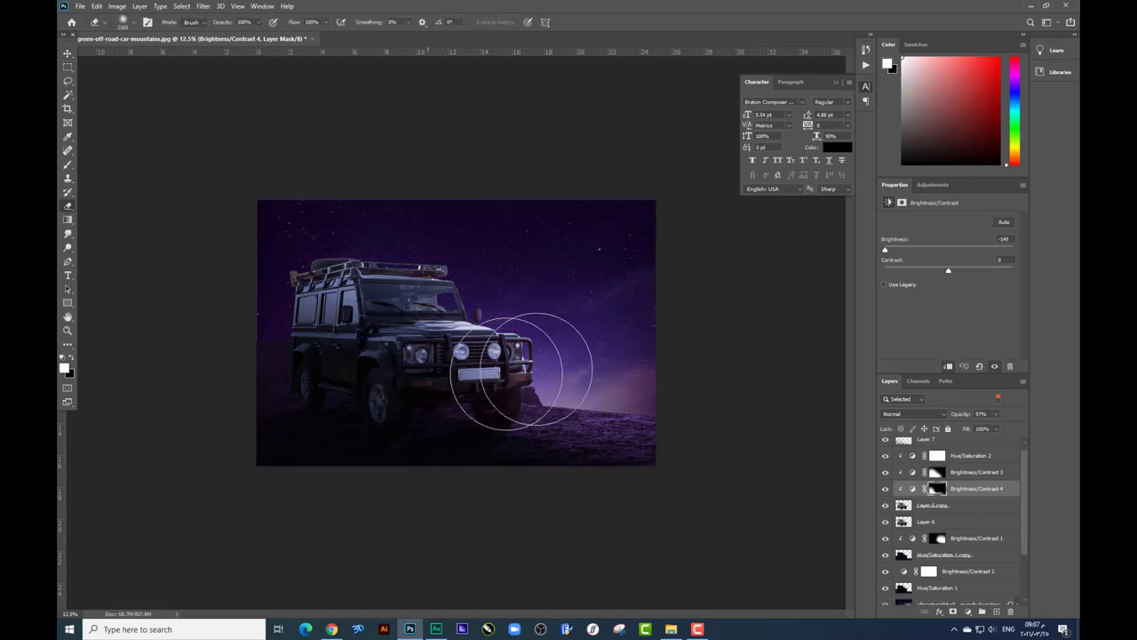
pyautogui.hotkey('ctrl', '+')
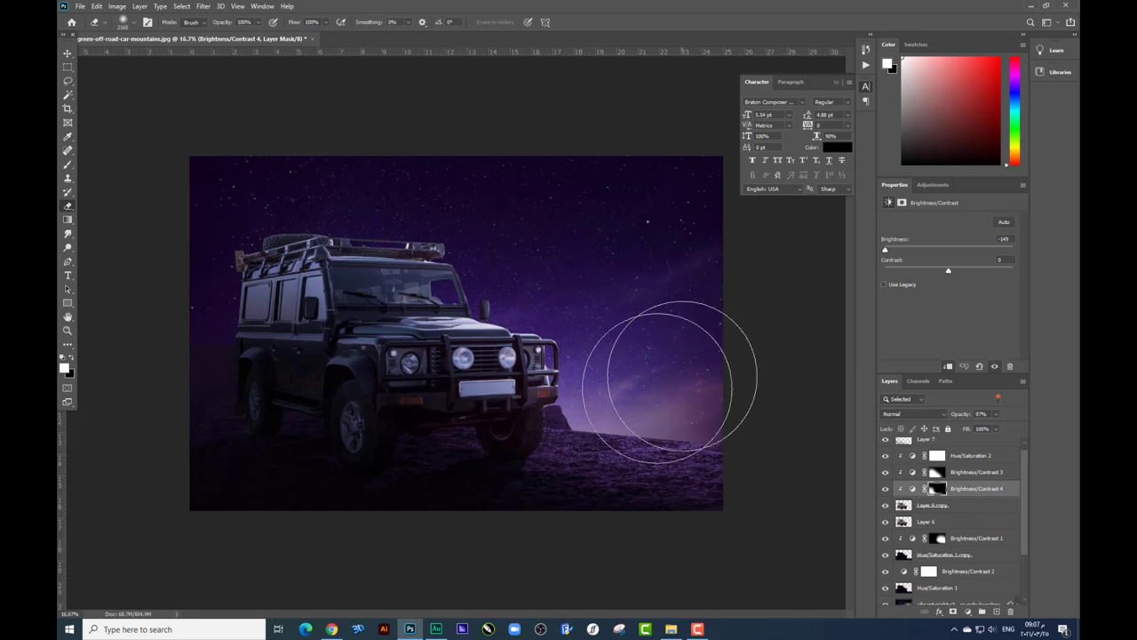
pyautogui.press('v')
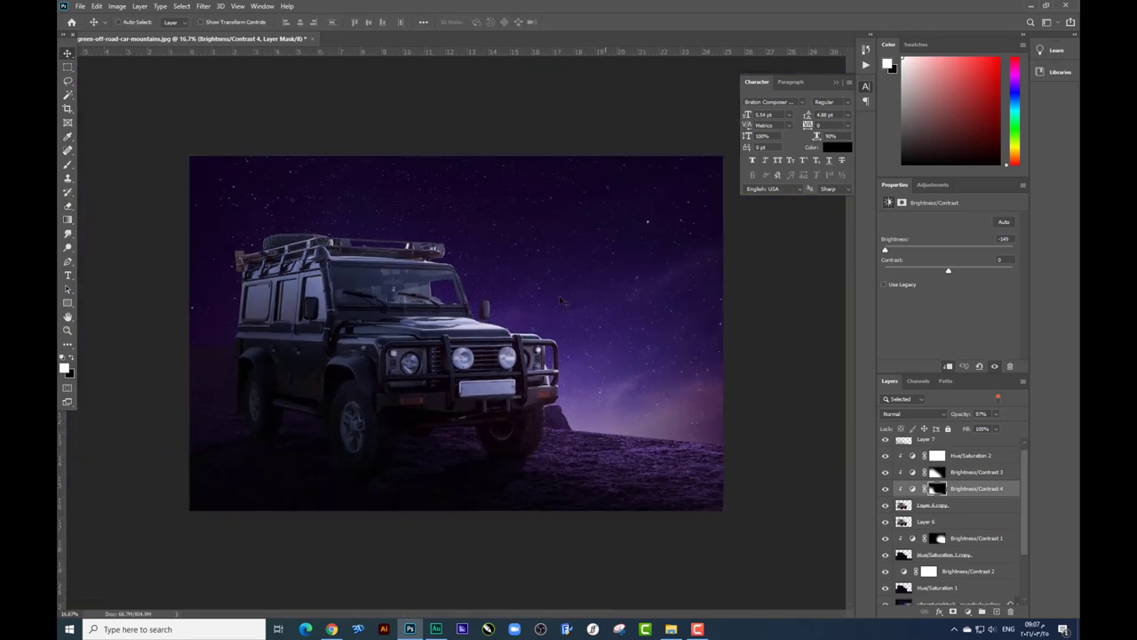
# - Pick Brightness/Contrast 3 from the canvas, then select Layer 7 at the top
pyautogui.rightClick(494, 327)
pyautogui.rightClick(476, 347)
pyautogui.click(498, 362)
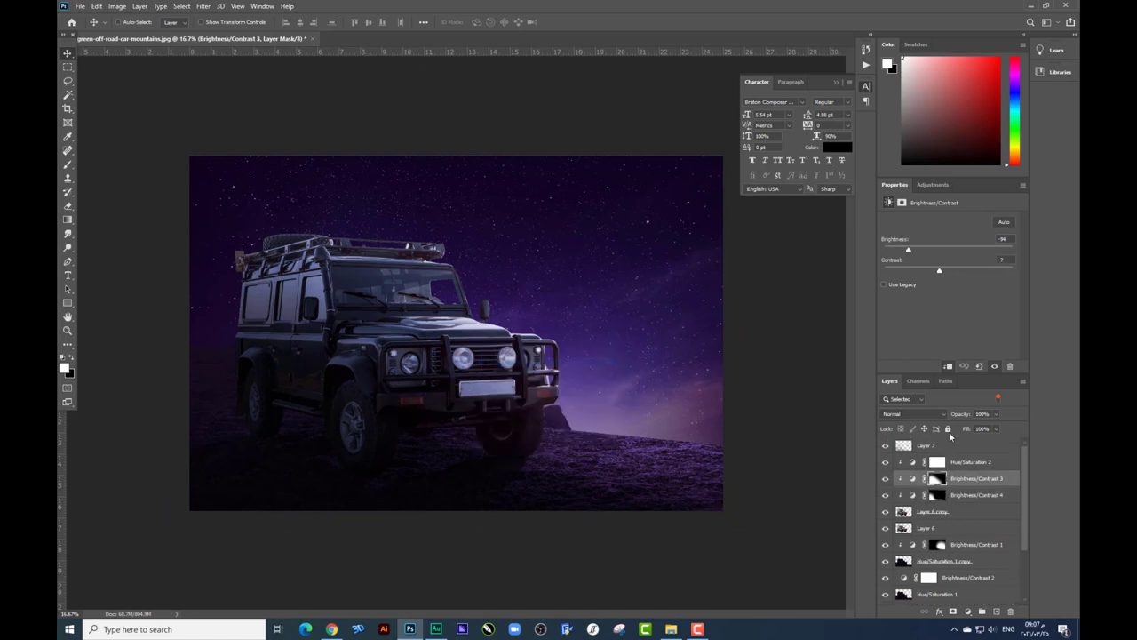
pyautogui.click(943, 449)
# - Add a new empty layer and set the brush foreground colour to bright orange
pyautogui.click(996, 611)
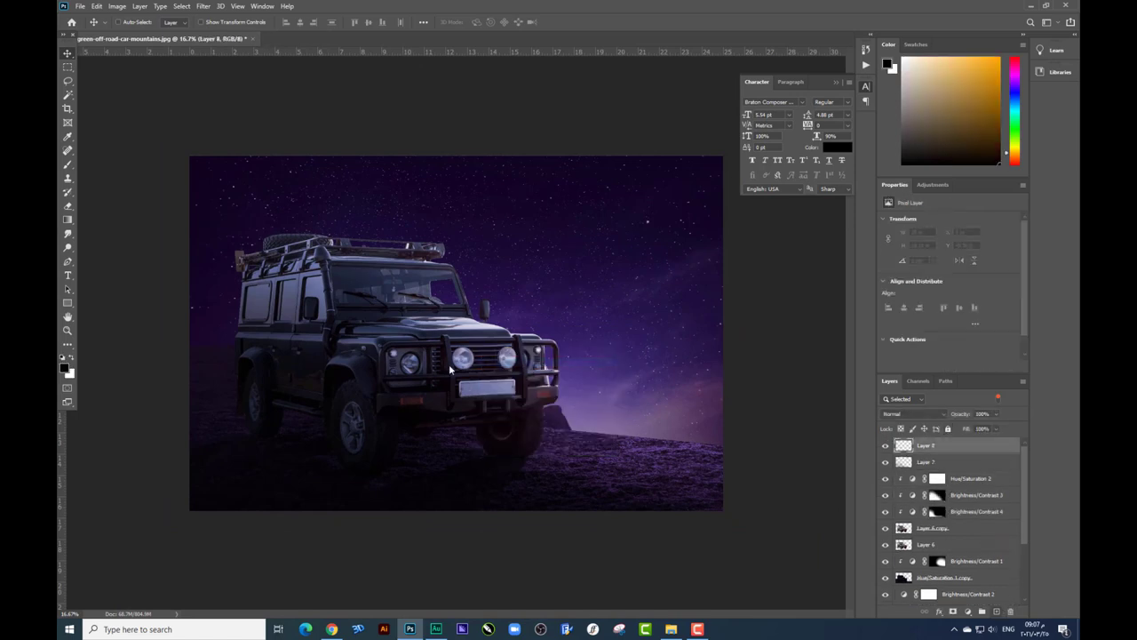
pyautogui.click(67, 164)
pyautogui.click(64, 367)
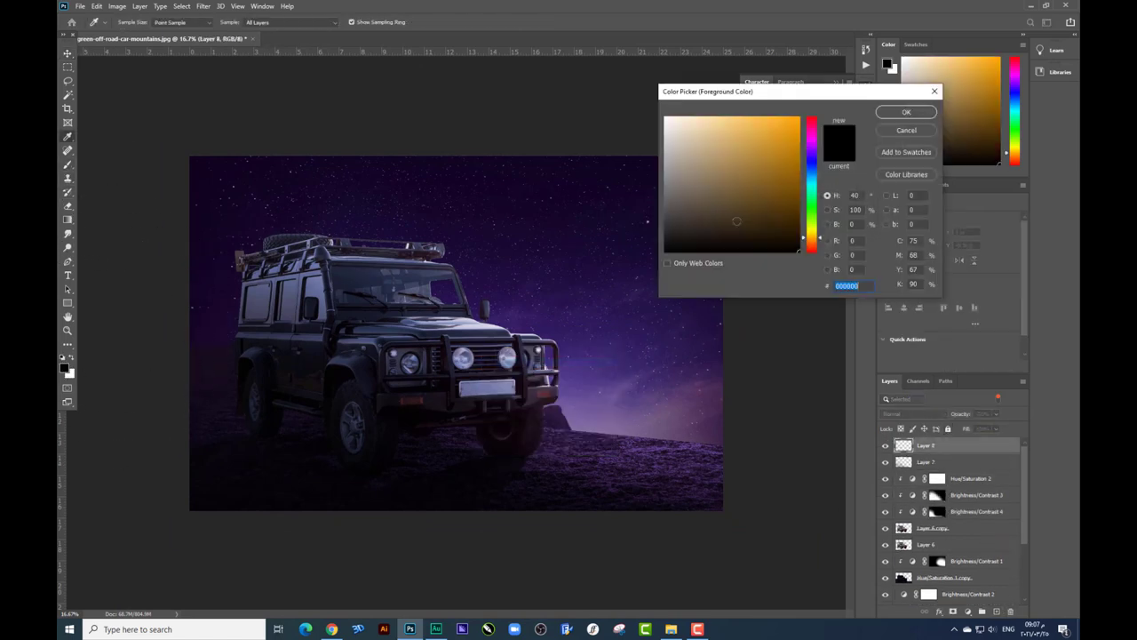
pyautogui.moveTo(811, 240); pyautogui.dragTo(816, 245)
pyautogui.click(906, 112)
# - Paint a large soft orange glow dot at 100% flow over a headlight
pyautogui.rightClick(519, 354)
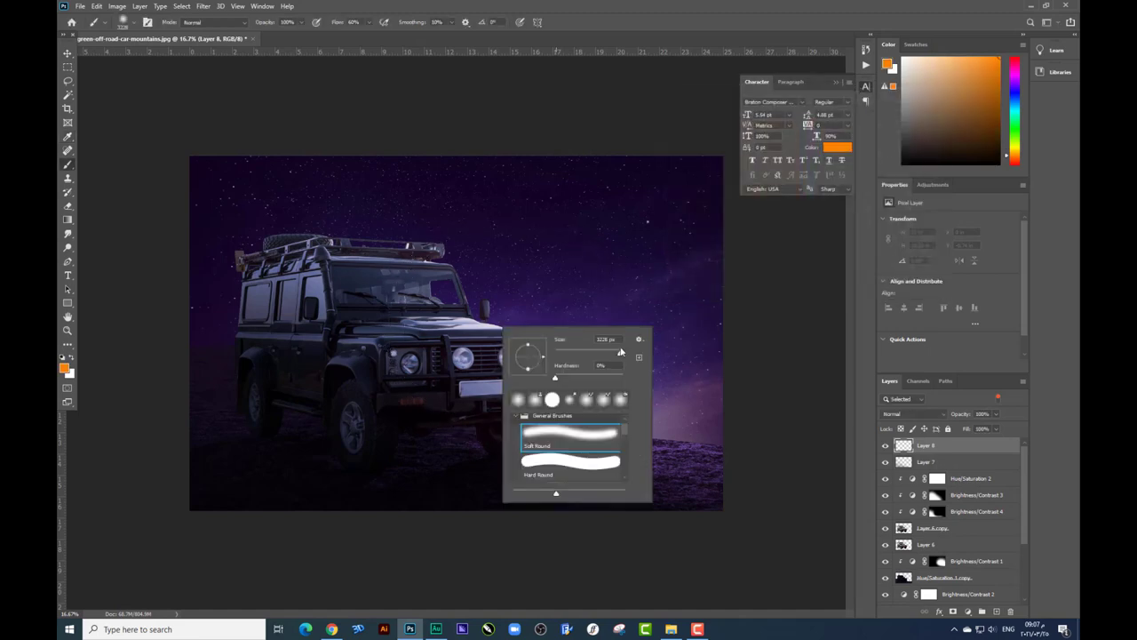
pyautogui.click(611, 356)
pyautogui.press('Return')
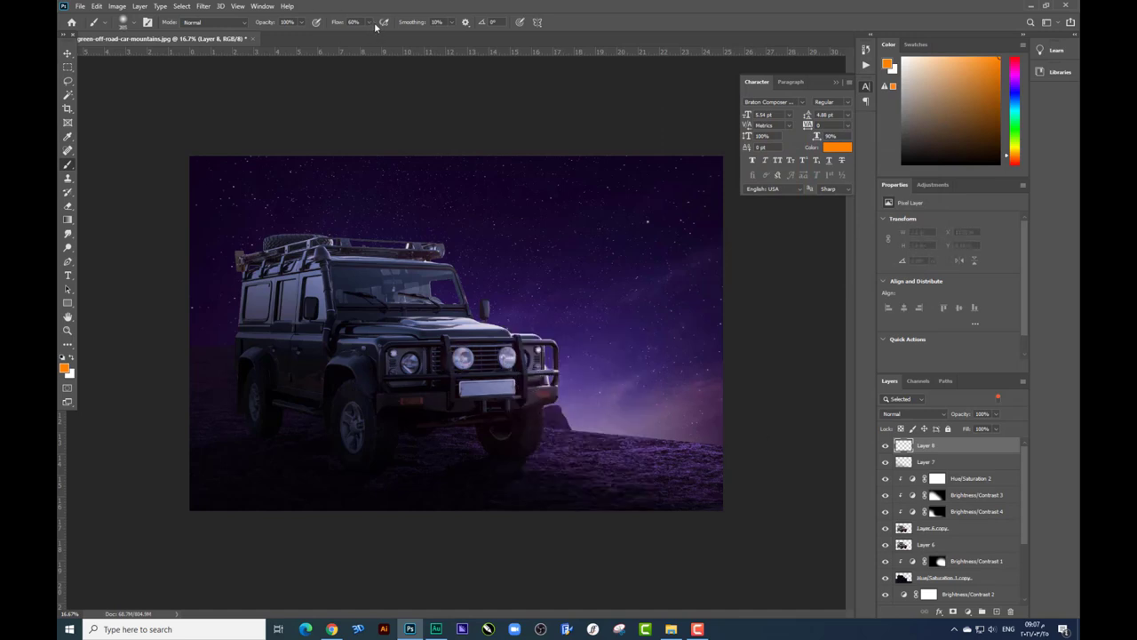
pyautogui.click(369, 24)
pyautogui.click(463, 358)
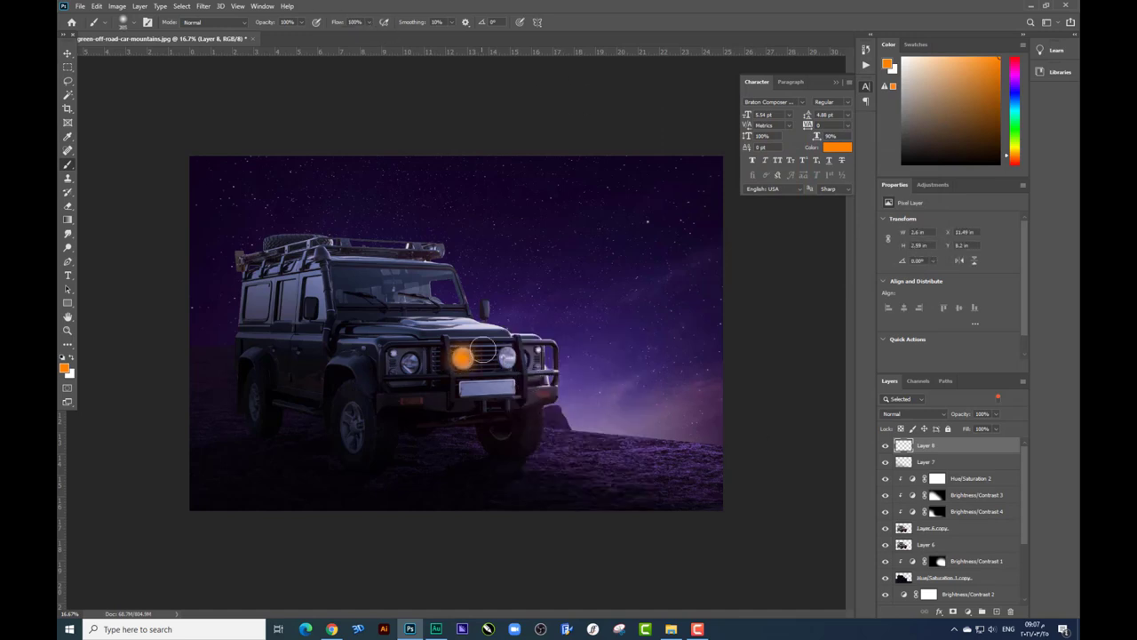
pyautogui.hotkey('ctrl', 't')
pyautogui.press('Return')
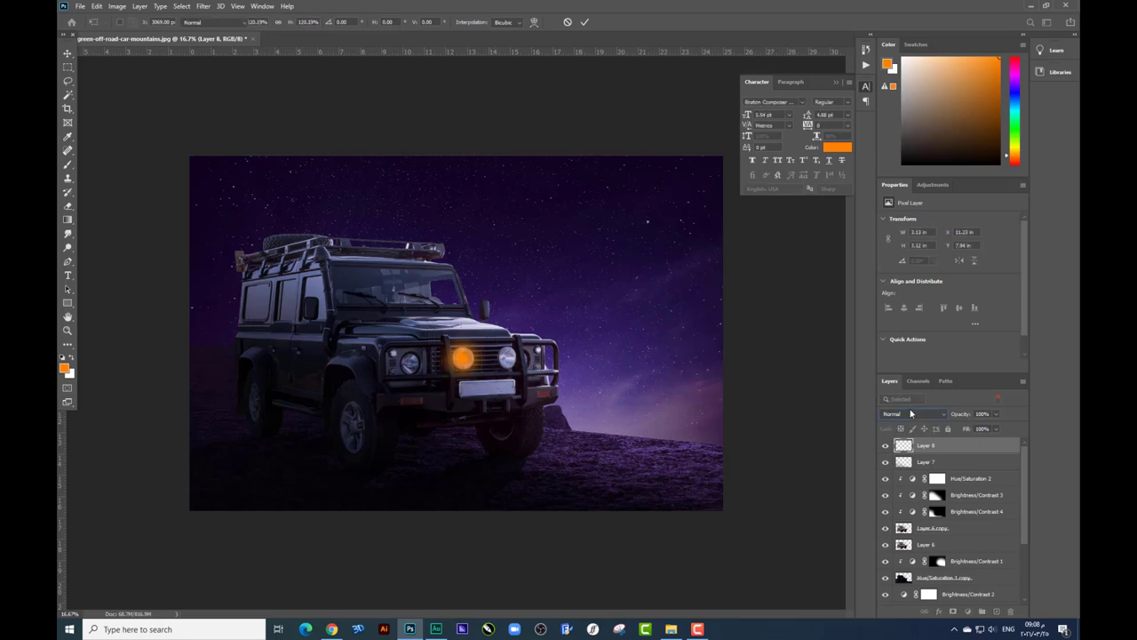
pyautogui.click(915, 414)
# - Blend the glow as Screen and duplicate copies onto each of the jeep's headlights
pyautogui.click(903, 442)
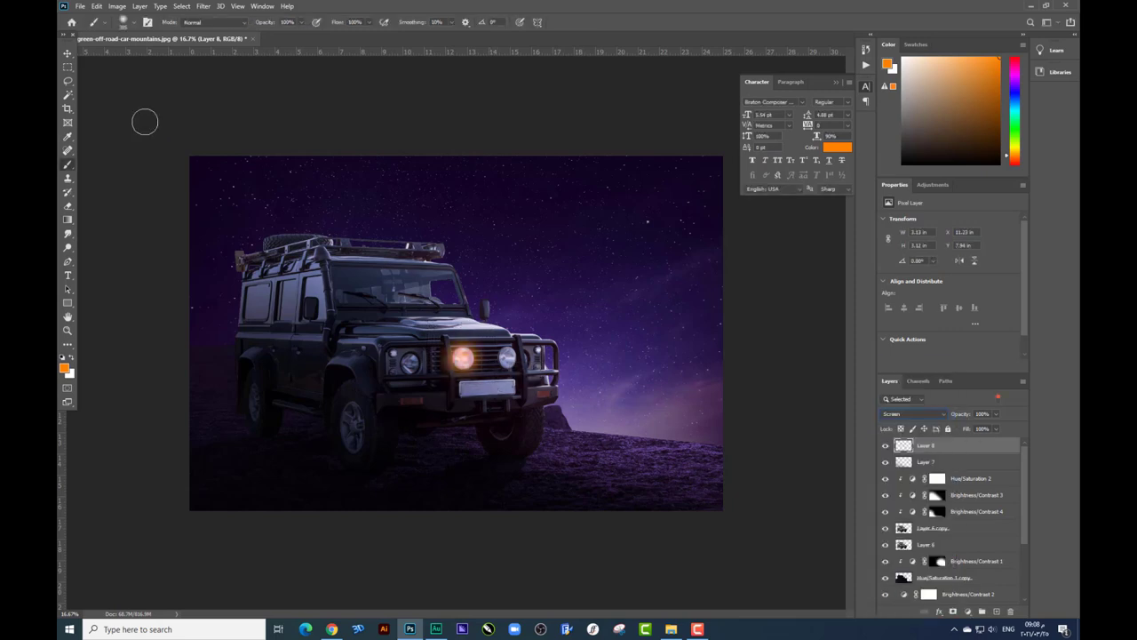
pyautogui.click(68, 54)
pyautogui.moveTo(456, 380); pyautogui.dragTo(404, 382)
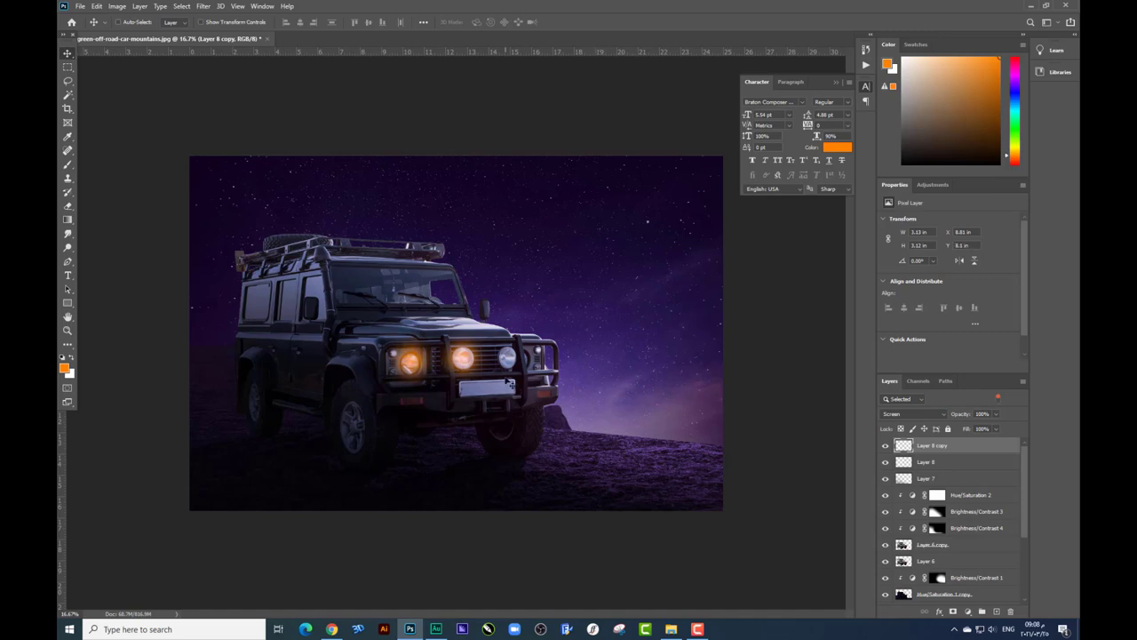
pyautogui.moveTo(502, 364)
pyautogui.mouseDown()
pyautogui.moveTo(562, 388)
pyautogui.moveTo(545, 359)
pyautogui.mouseUp()
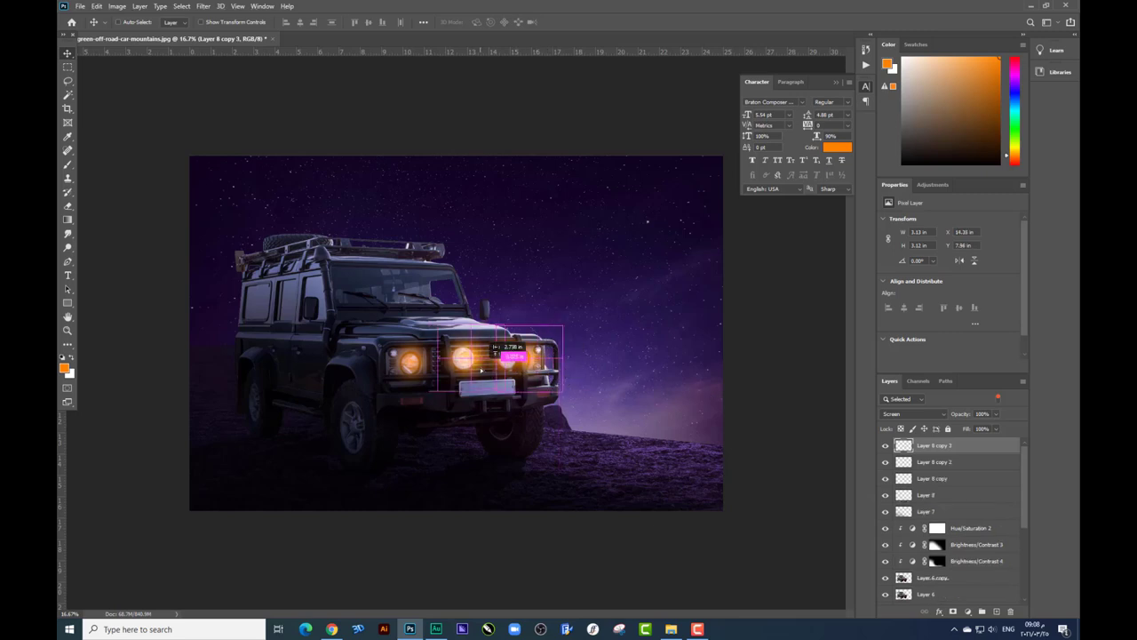
pyautogui.moveTo(552, 377); pyautogui.dragTo(486, 378)
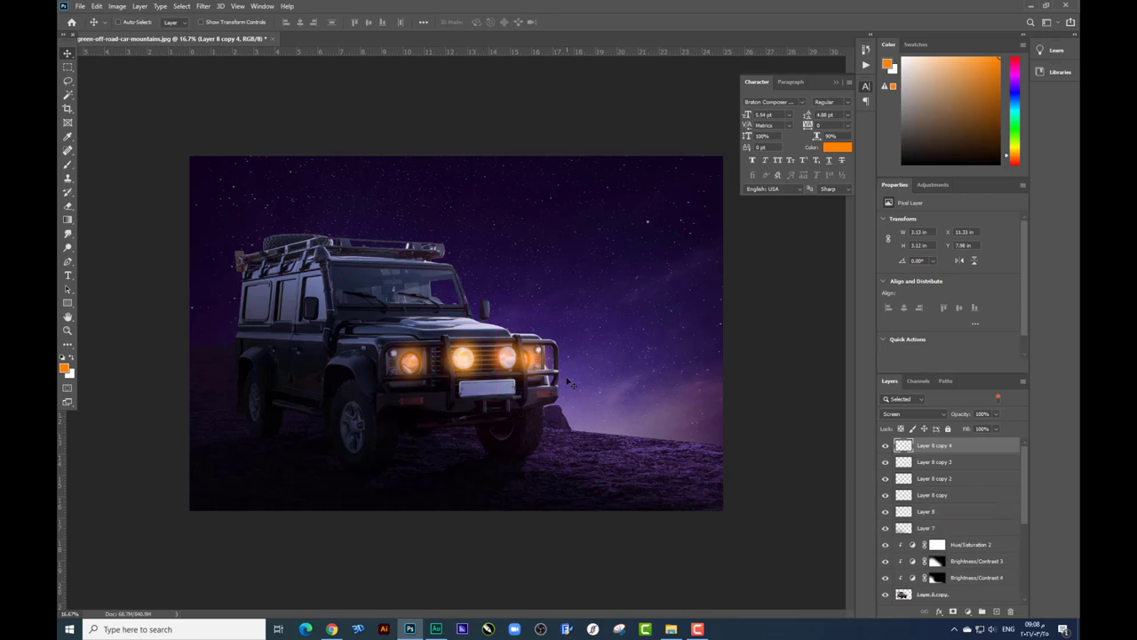
pyautogui.moveTo(570, 384)
pyautogui.mouseDown()
pyautogui.moveTo(552, 413)
pyautogui.moveTo(658, 409)
pyautogui.mouseUp()
pyautogui.hotkey('ctrl', 'j')
# - Select all the glow copy layers and merge them into one layer
pyautogui.keyDown('shift'); pyautogui.click(938, 532); pyautogui.keyUp('shift')
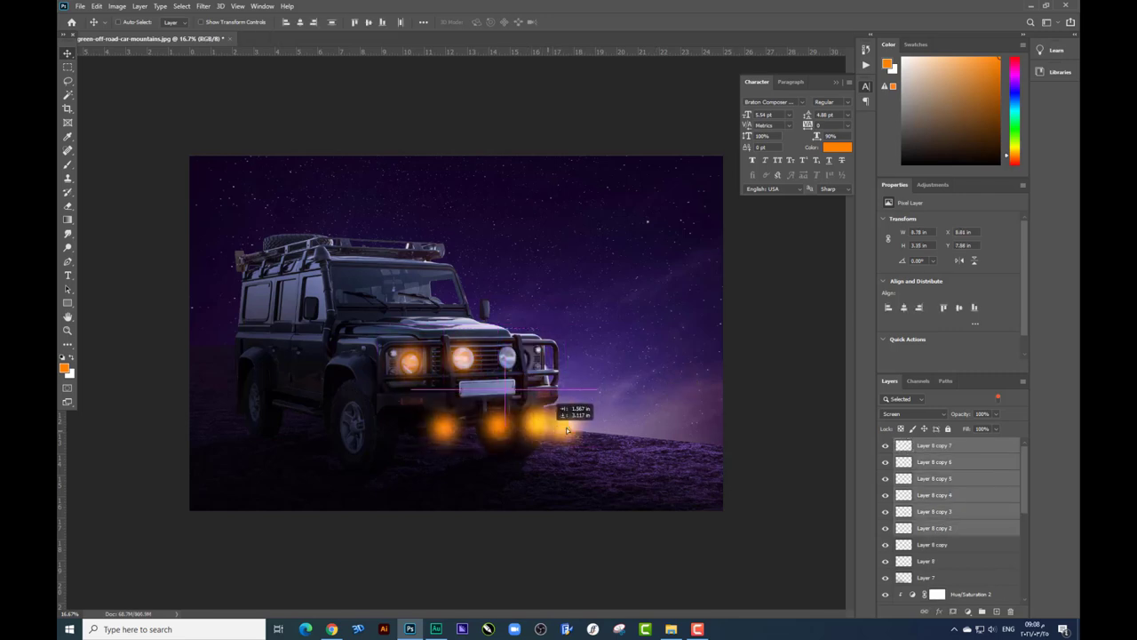
pyautogui.keyDown('shift'); pyautogui.click(942, 561); pyautogui.keyUp('shift')
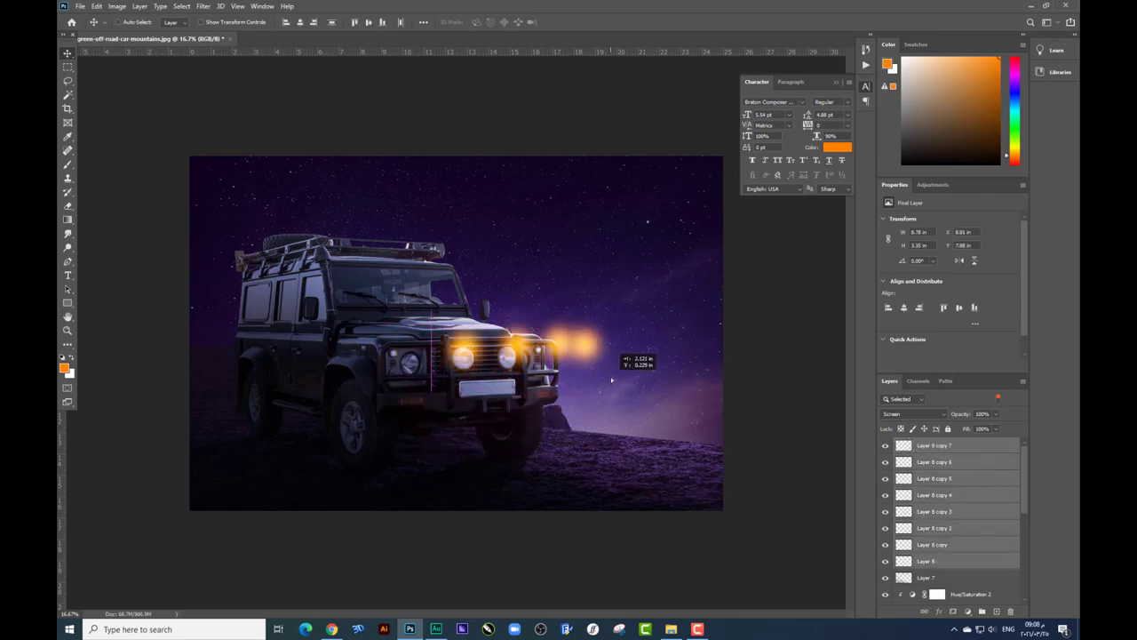
pyautogui.hotkey('ctrl', 'e')
pyautogui.click(915, 414)
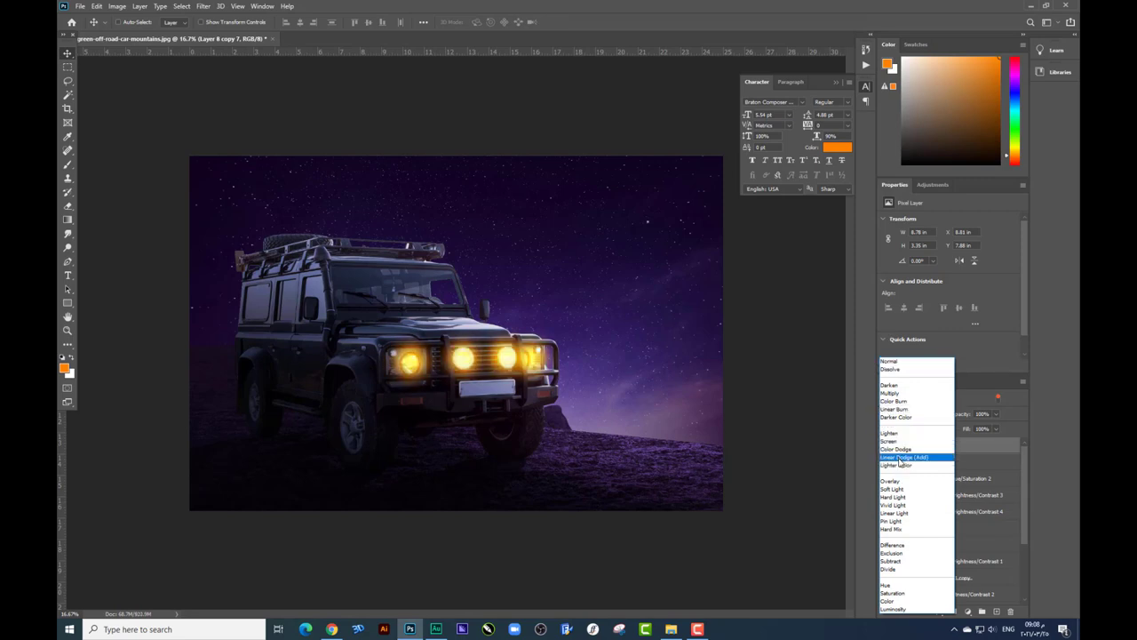
# - Blend the merged glows as Linear Dodge (Add), split the Underlying Layer slider, and shift hue -8
pyautogui.click(899, 458)
pyautogui.rightClick(947, 452)
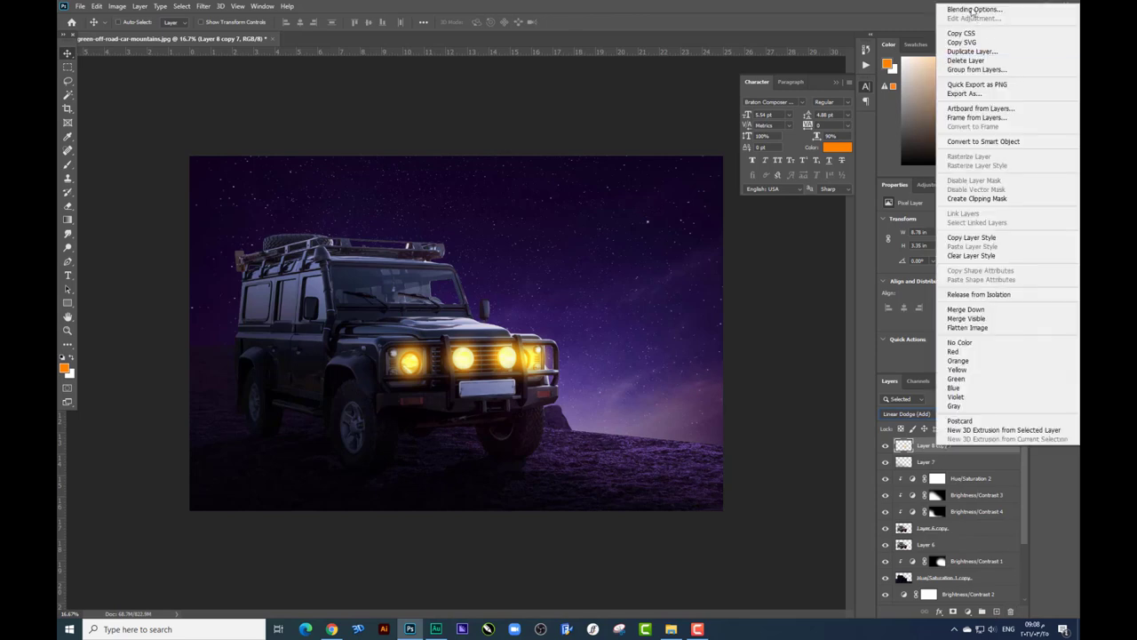
pyautogui.click(977, 13)
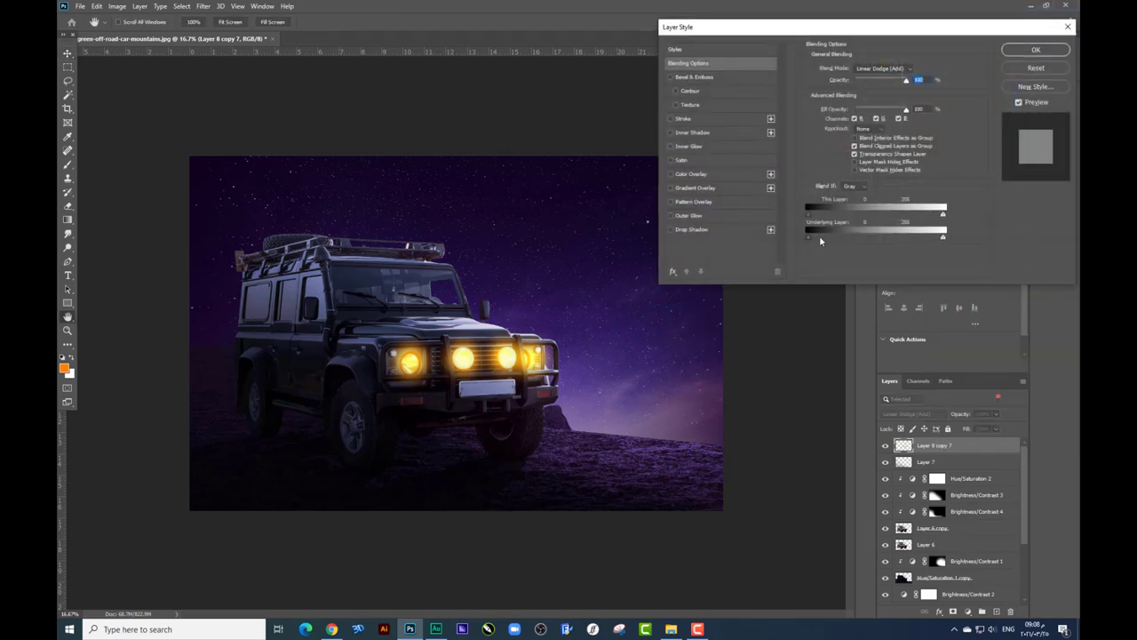
pyautogui.moveTo(808, 237)
pyautogui.mouseDown()
pyautogui.moveTo(825, 235)
pyautogui.moveTo(802, 255)
pyautogui.mouseUp()
pyautogui.press('Return')
pyautogui.hotkey('ctrl', 'u')
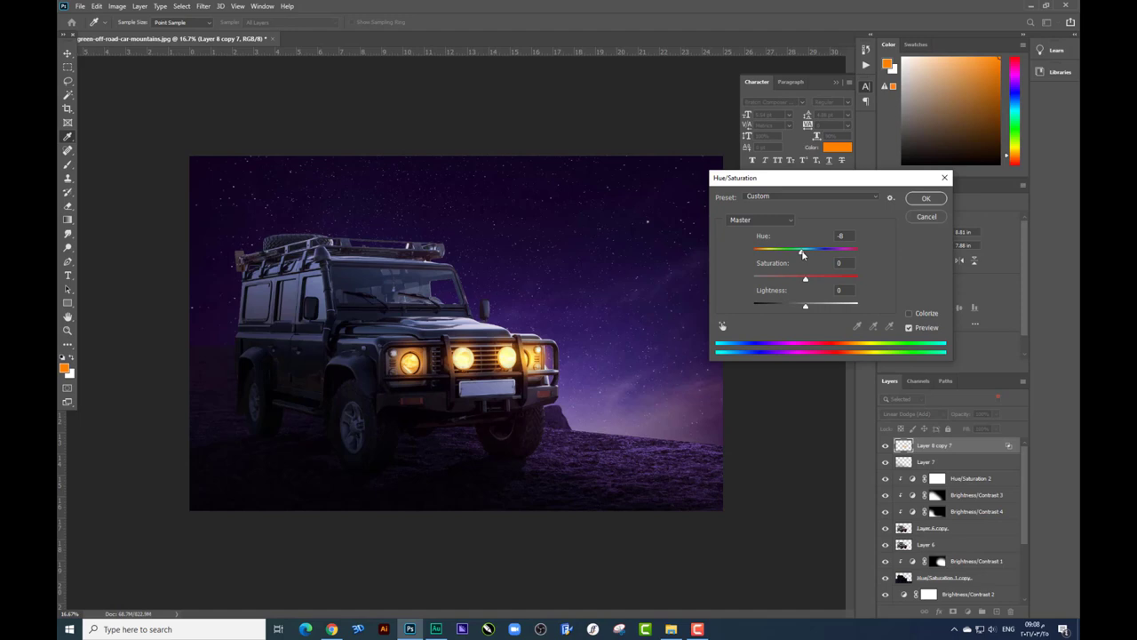
pyautogui.press('Return')
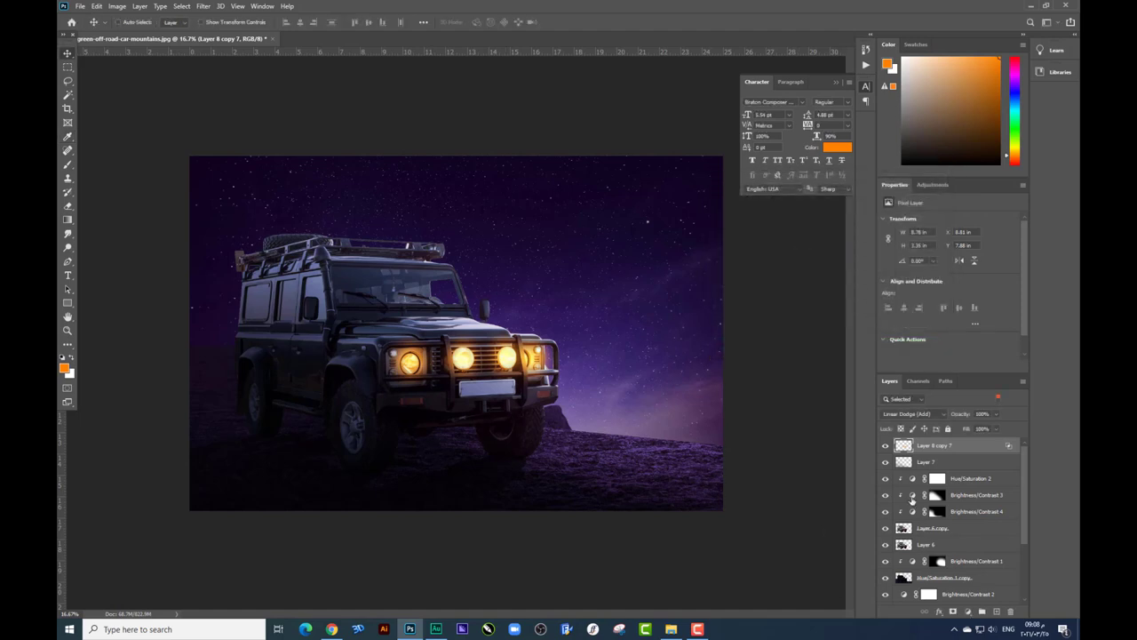
# - On a new layer, paint an orange dot and scale it into a large glow over the jeep's front
pyautogui.click(996, 611)
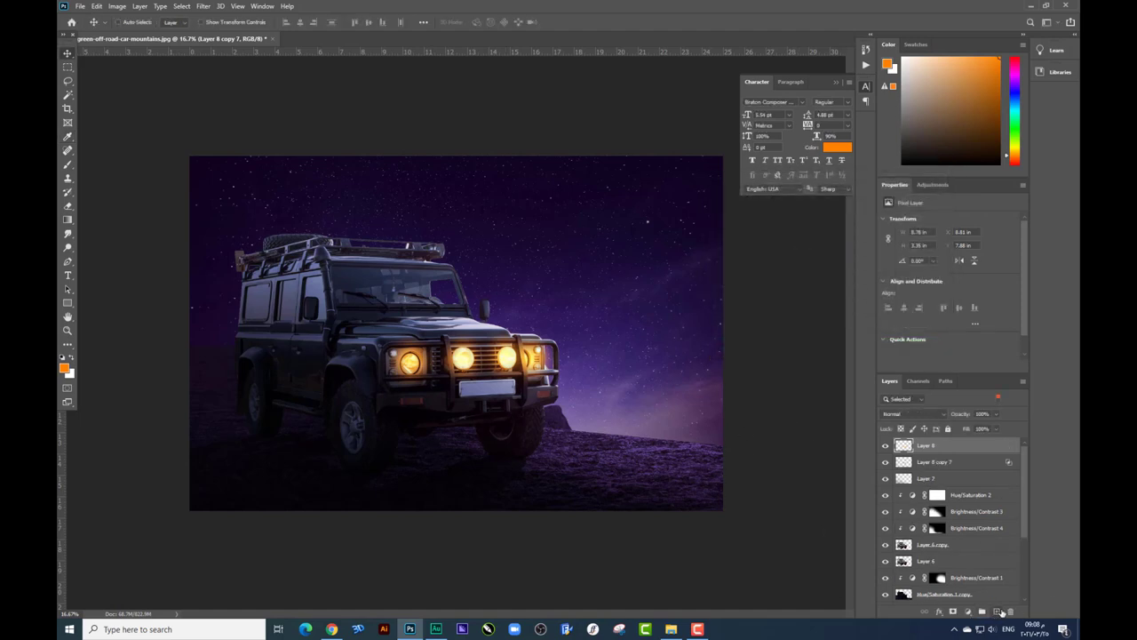
pyautogui.click(66, 165)
pyautogui.click(486, 406)
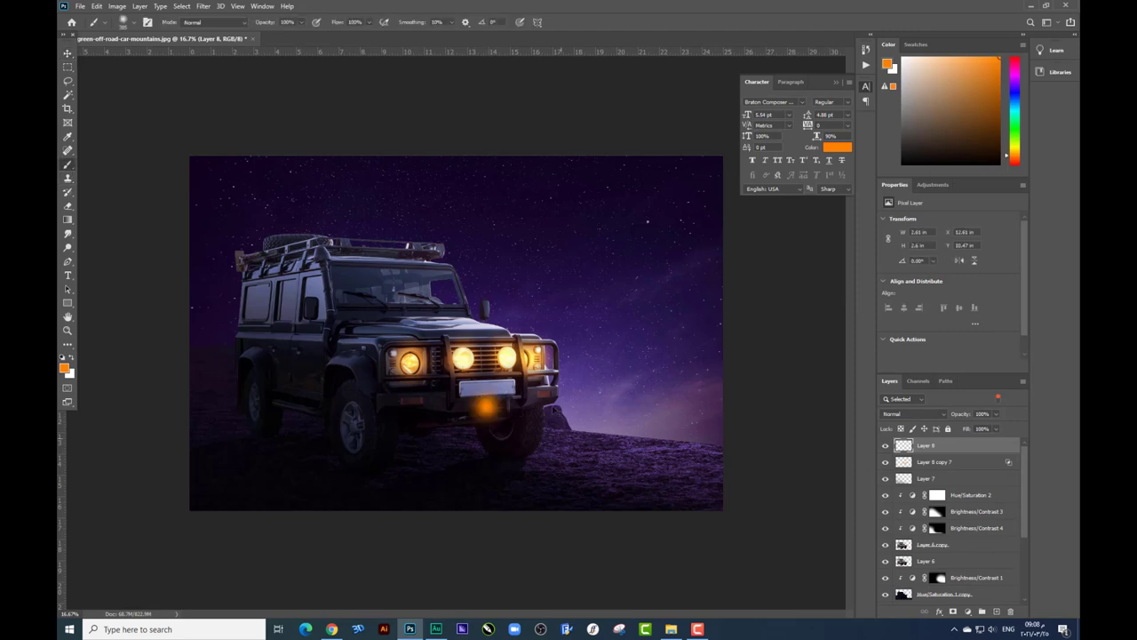
pyautogui.hotkey('ctrl', 't')
pyautogui.moveTo(524, 376); pyautogui.dragTo(683, 257)
pyautogui.moveTo(544, 313); pyautogui.dragTo(548, 279)
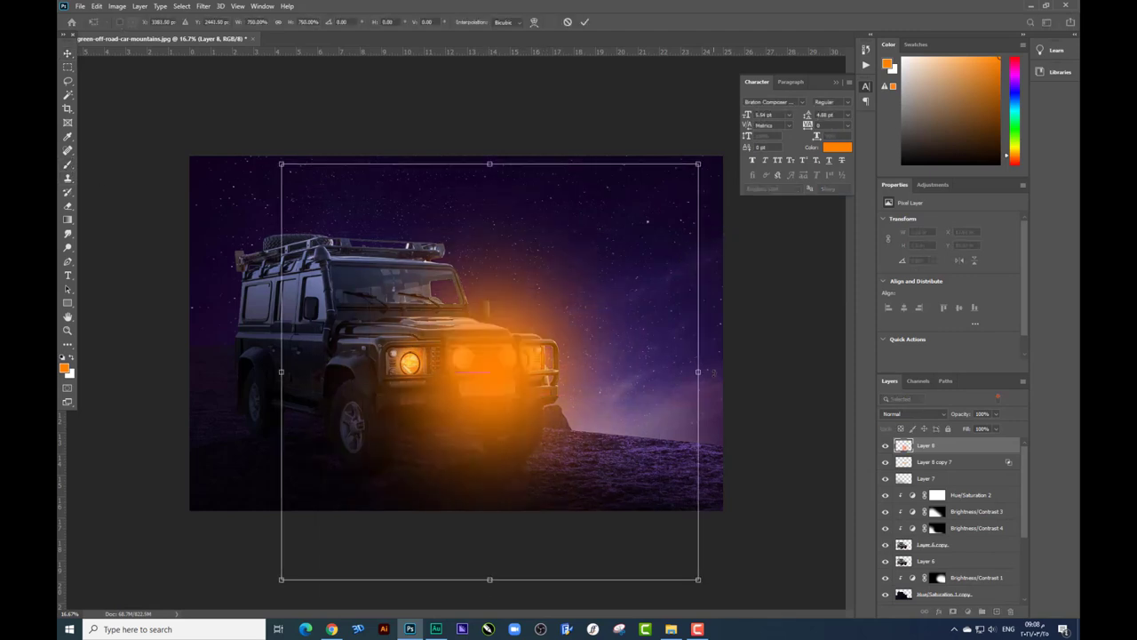
pyautogui.moveTo(699, 578); pyautogui.dragTo(785, 589)
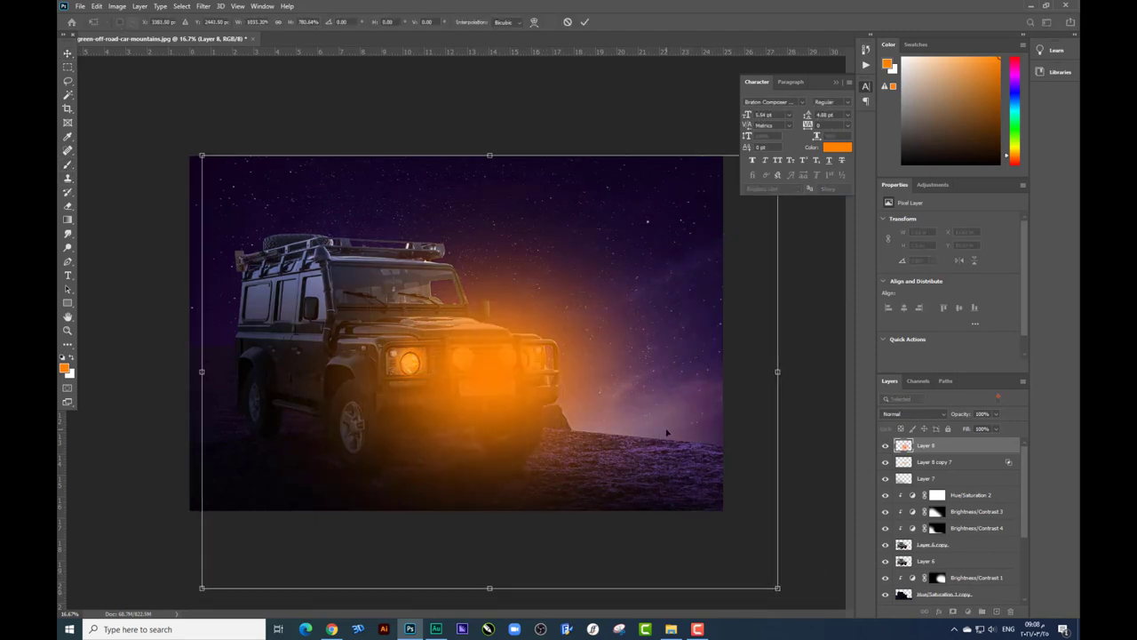
pyautogui.press('Return')
# - Blend the glow as Linear Dodge (Add) and squash it to about 71% height
pyautogui.press('b')
pyautogui.click(911, 414)
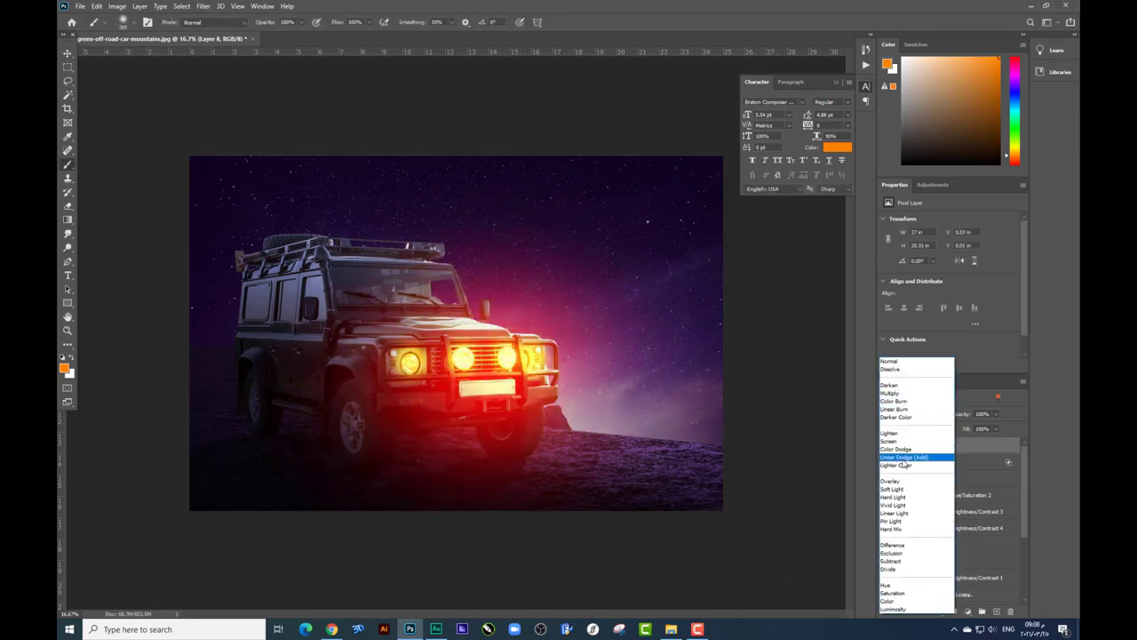
pyautogui.click(904, 457)
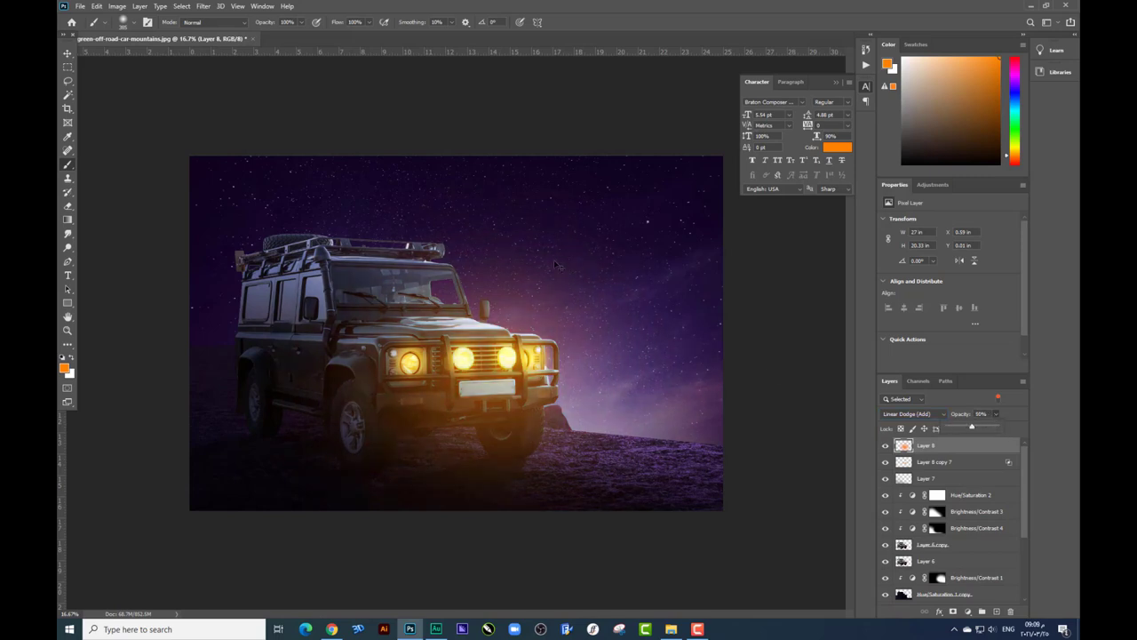
pyautogui.hotkey('ctrl', 't')
pyautogui.moveTo(490, 155); pyautogui.dragTo(490, 219)
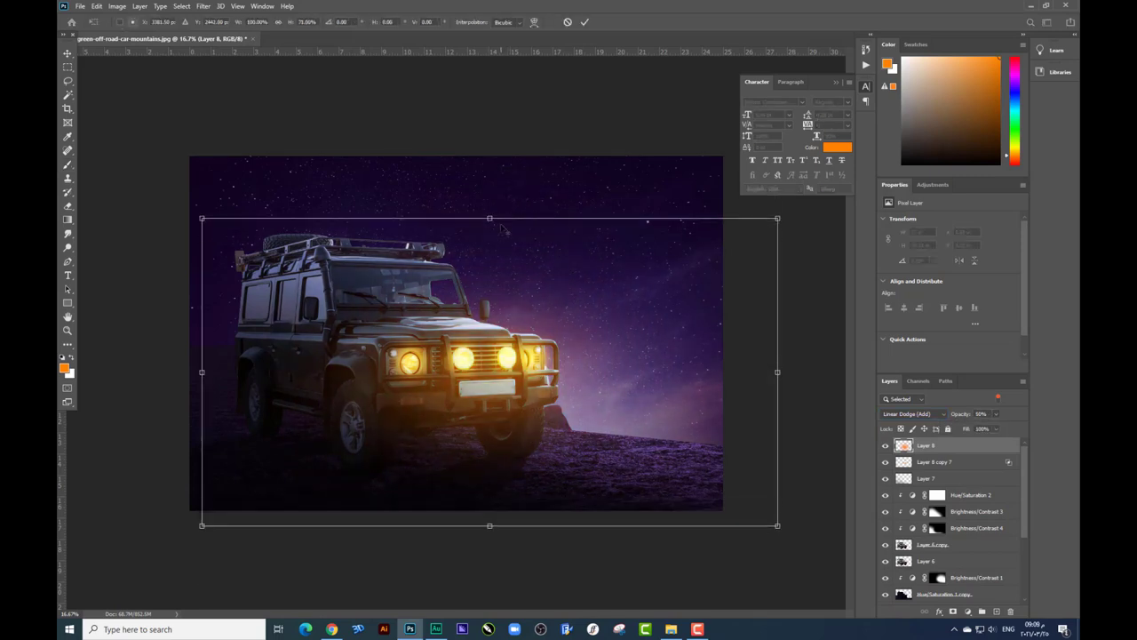
pyautogui.moveTo(557, 299); pyautogui.dragTo(557, 300)
pyautogui.press('Return')
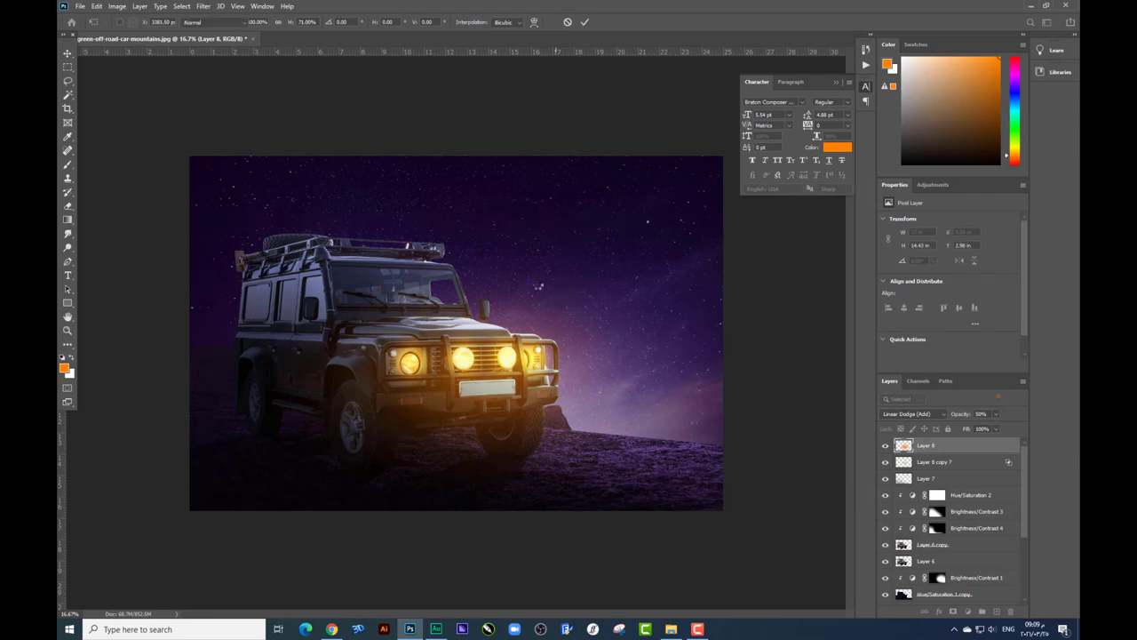
pyautogui.scroll(3, 538, 286)
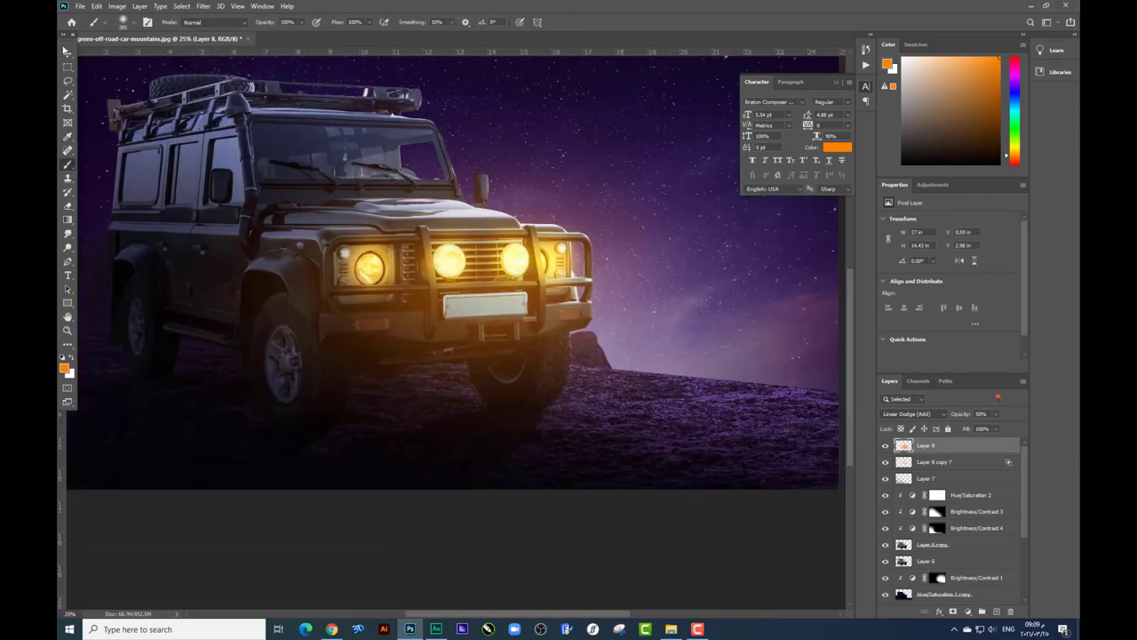
pyautogui.press('v')
pyautogui.rightClick(401, 273)
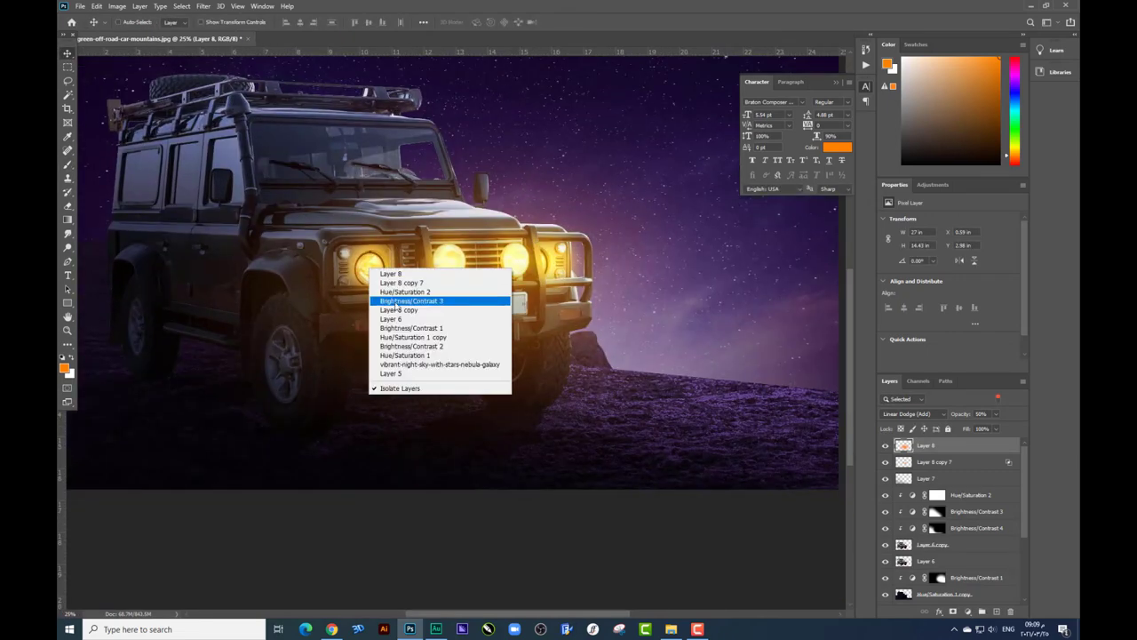
pyautogui.click(391, 304)
pyautogui.moveTo(391, 304)
pyautogui.mouseDown()
pyautogui.moveTo(377, 279)
pyautogui.moveTo(347, 271)
pyautogui.mouseUp()
pyautogui.hotkey('ctrl', 'z')
pyautogui.click(67, 66)
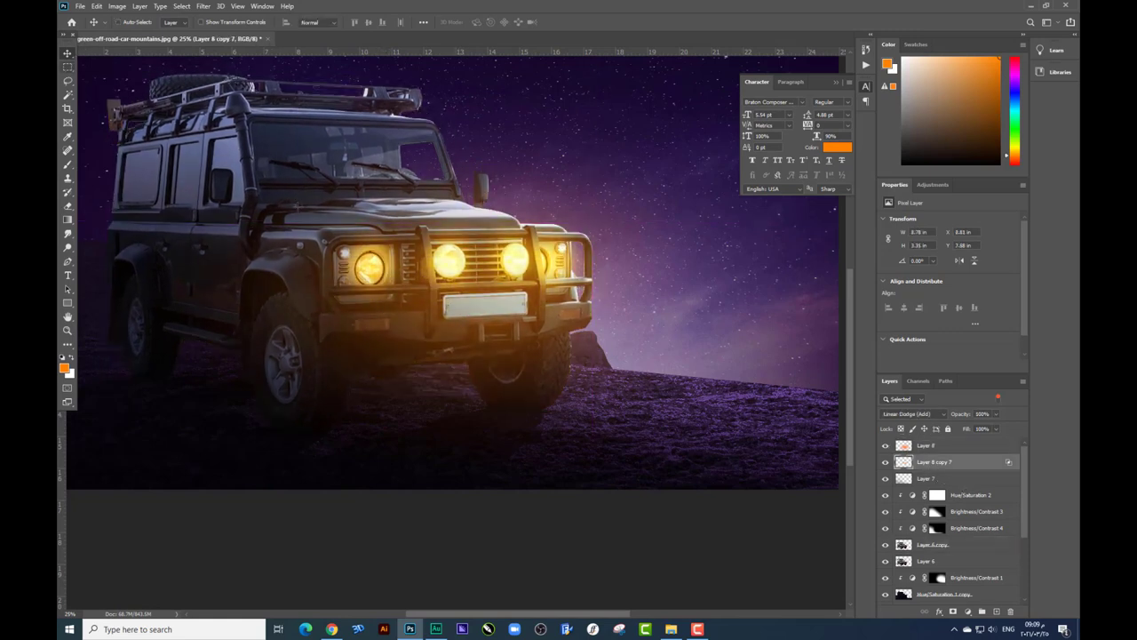
pyautogui.click(68, 54)
pyautogui.click(970, 512)
pyautogui.click(885, 511)
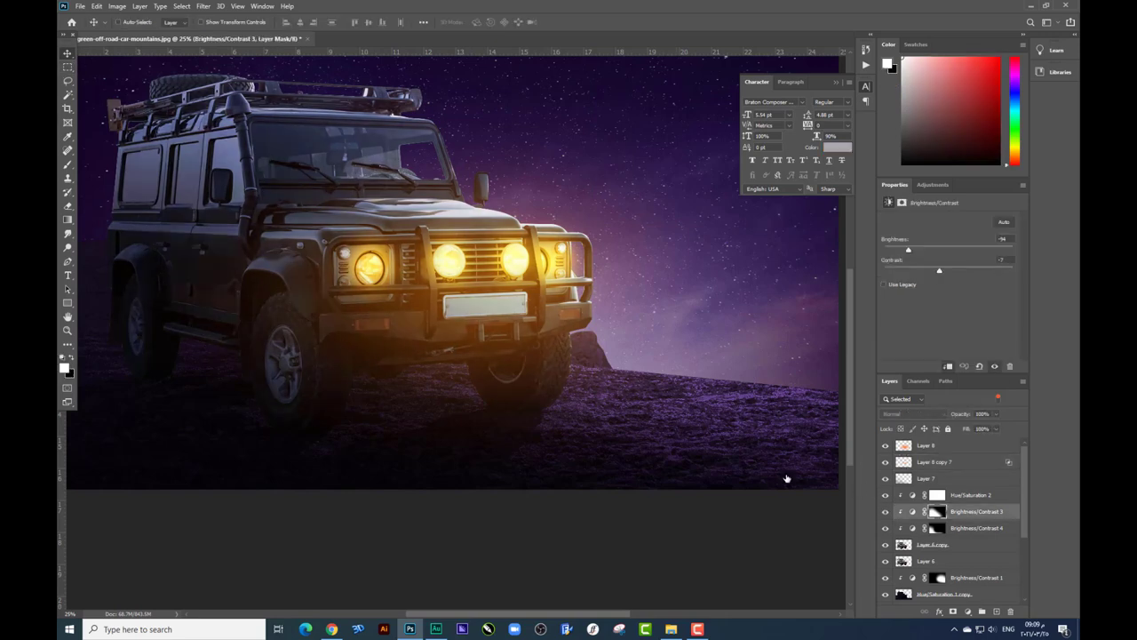
pyautogui.click(67, 209)
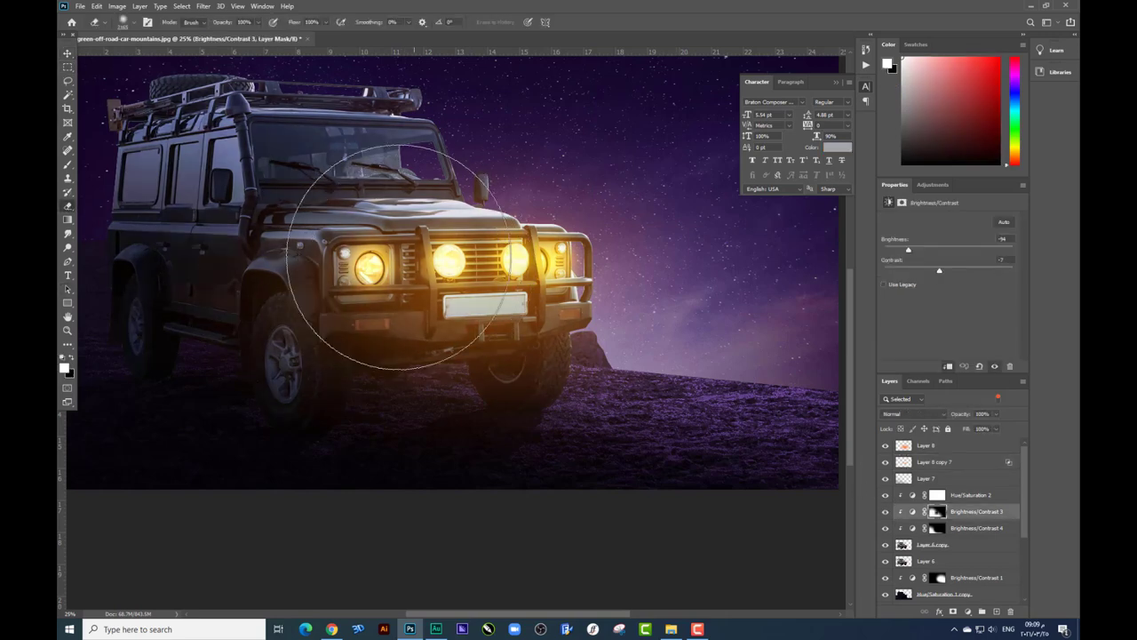
pyautogui.click(958, 530)
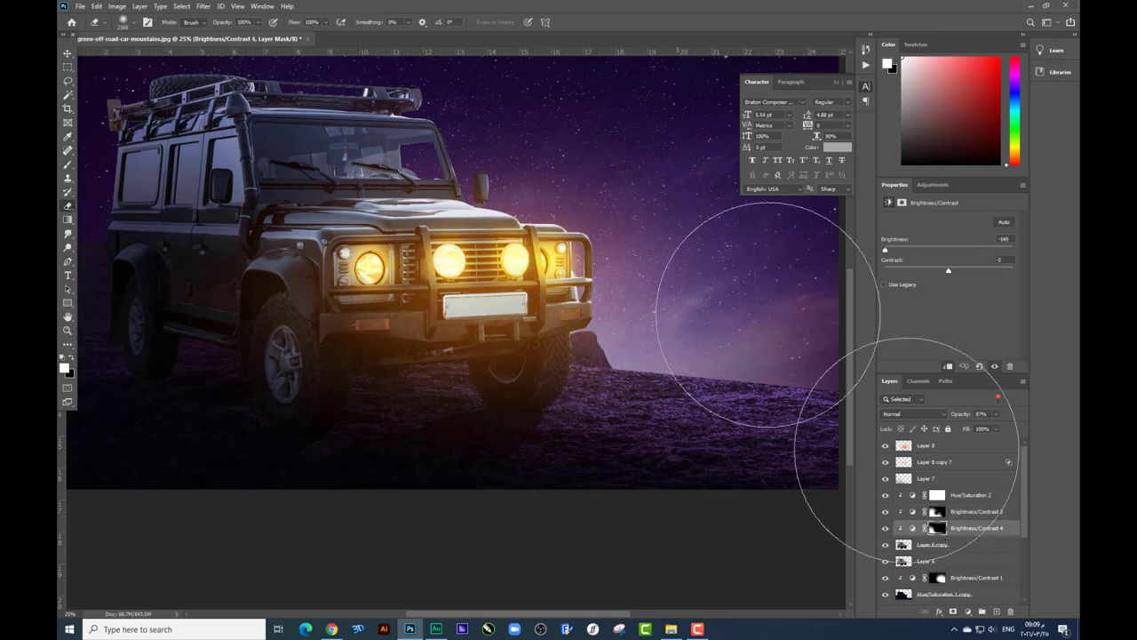
pyautogui.click(940, 546)
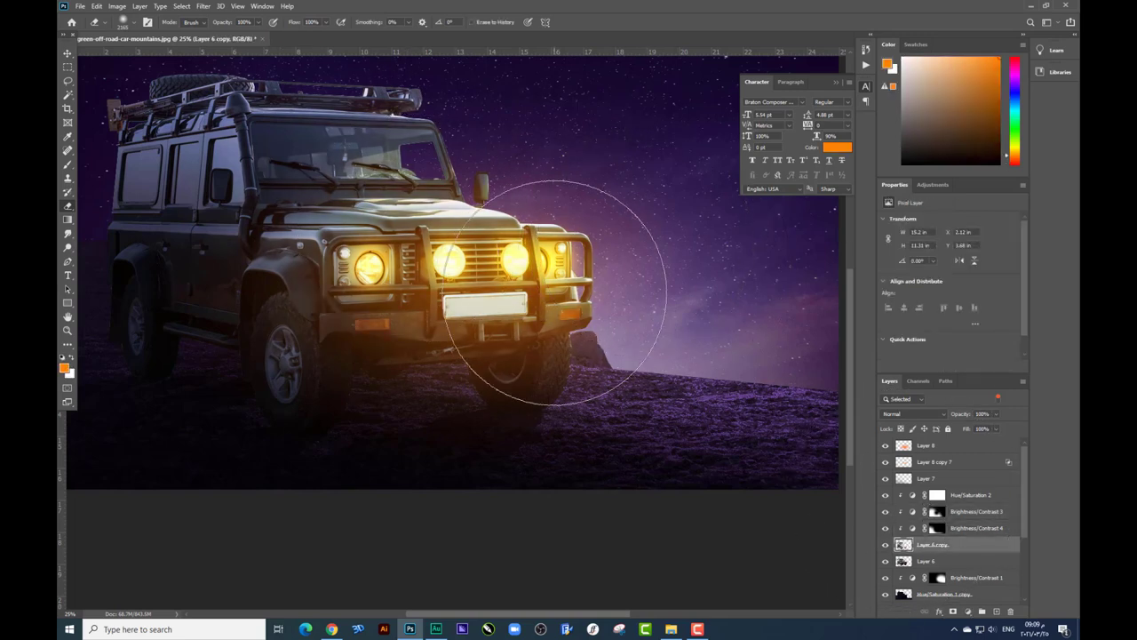
pyautogui.hotkey('ctrl', '-')
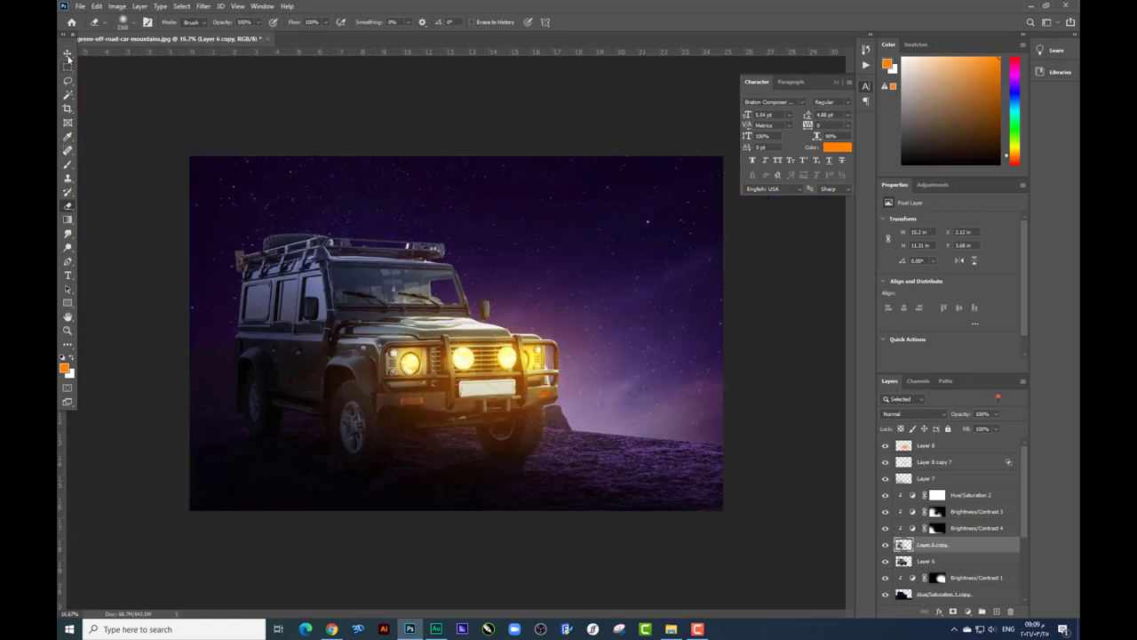
# - Select Layer 8 copy 7 and lower its opacity to 74%
pyautogui.click(68, 55)
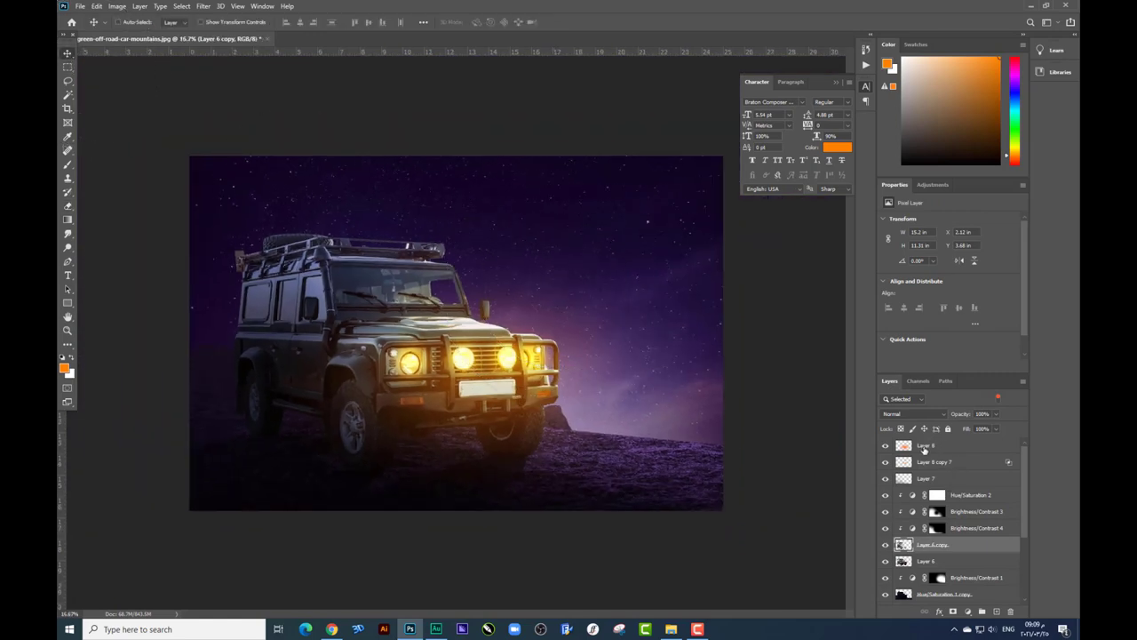
pyautogui.click(930, 450)
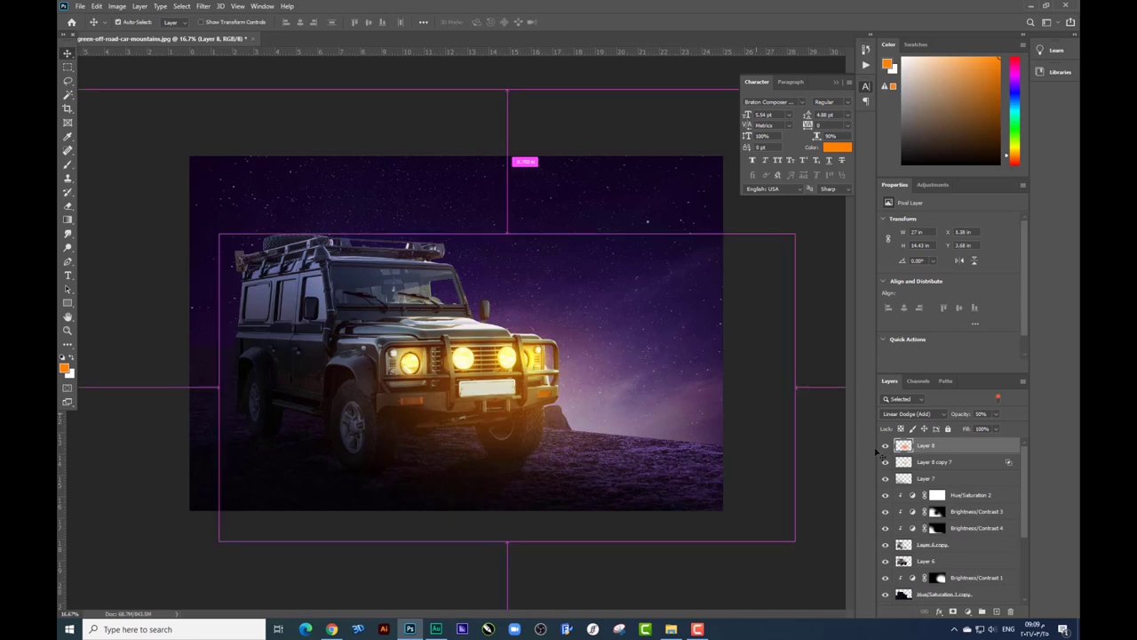
pyautogui.hotkey('alt', '[')
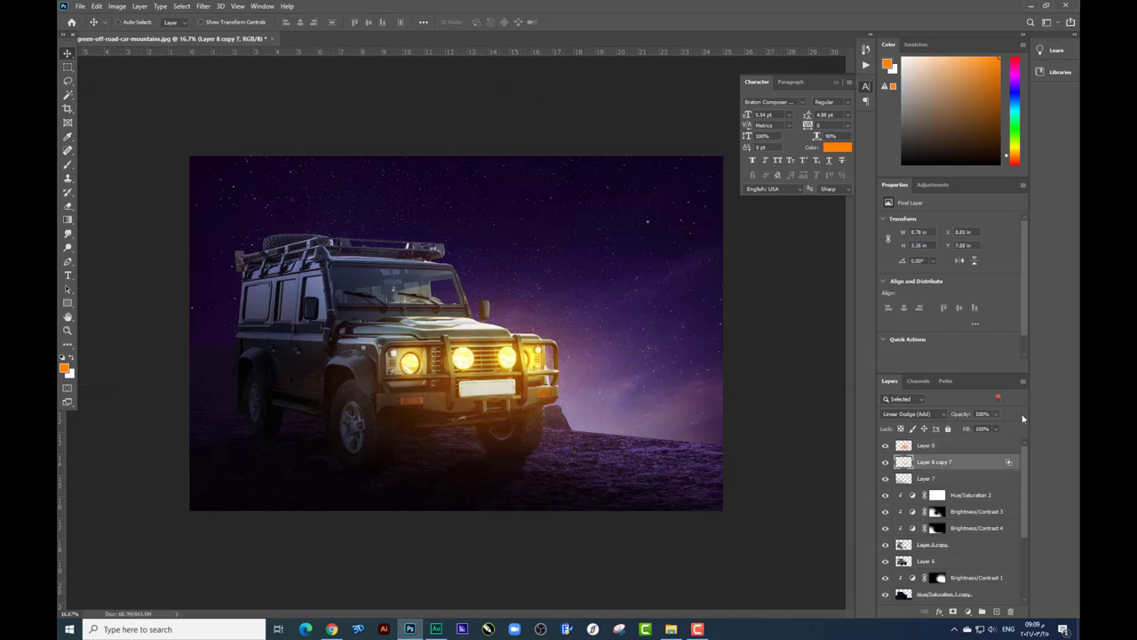
pyautogui.click(995, 414)
pyautogui.moveTo(984, 428); pyautogui.dragTo(987, 428)
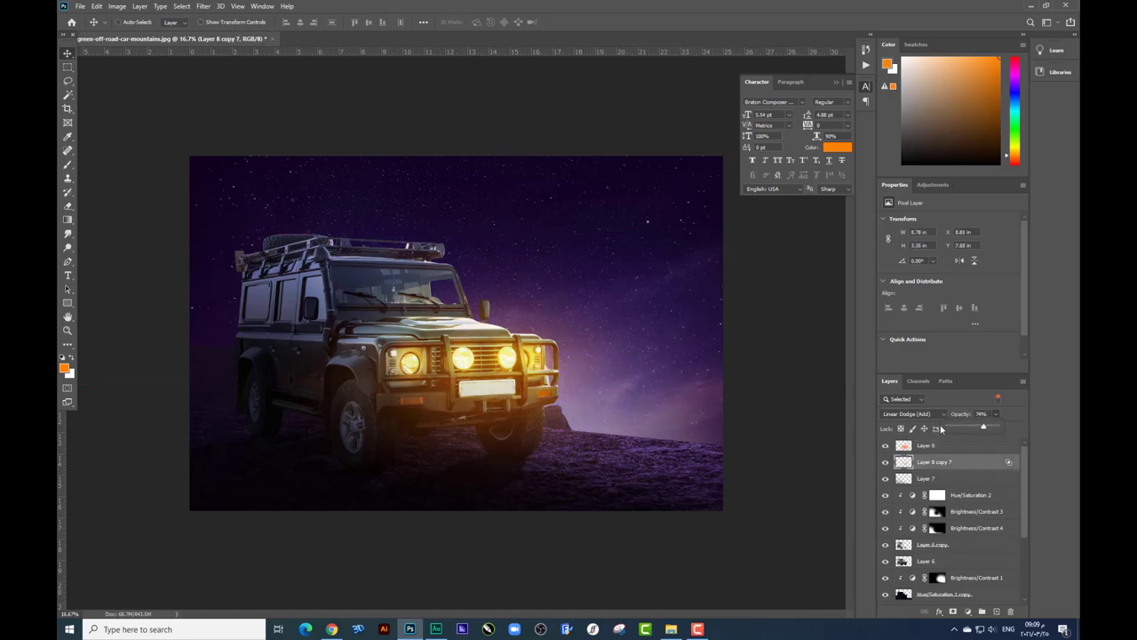
# - Set the glow back to Linear Dodge (Add) and Alt-drag a duplicate of Layer 8 upward
pyautogui.click(918, 414)
pyautogui.press('d')
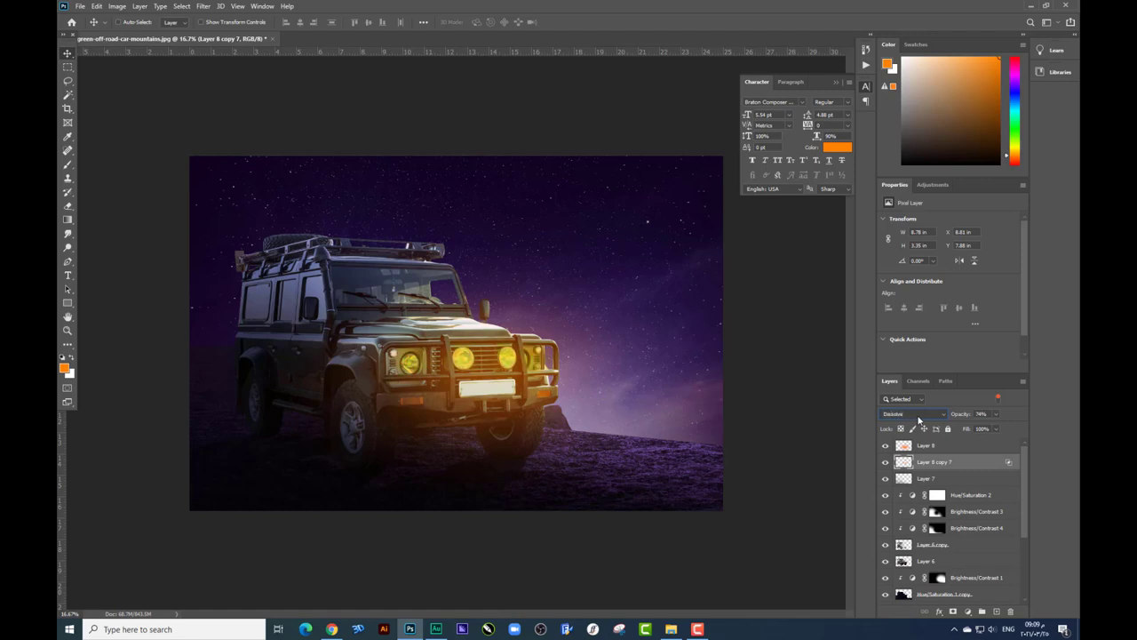
pyautogui.scroll(1, 919, 419)
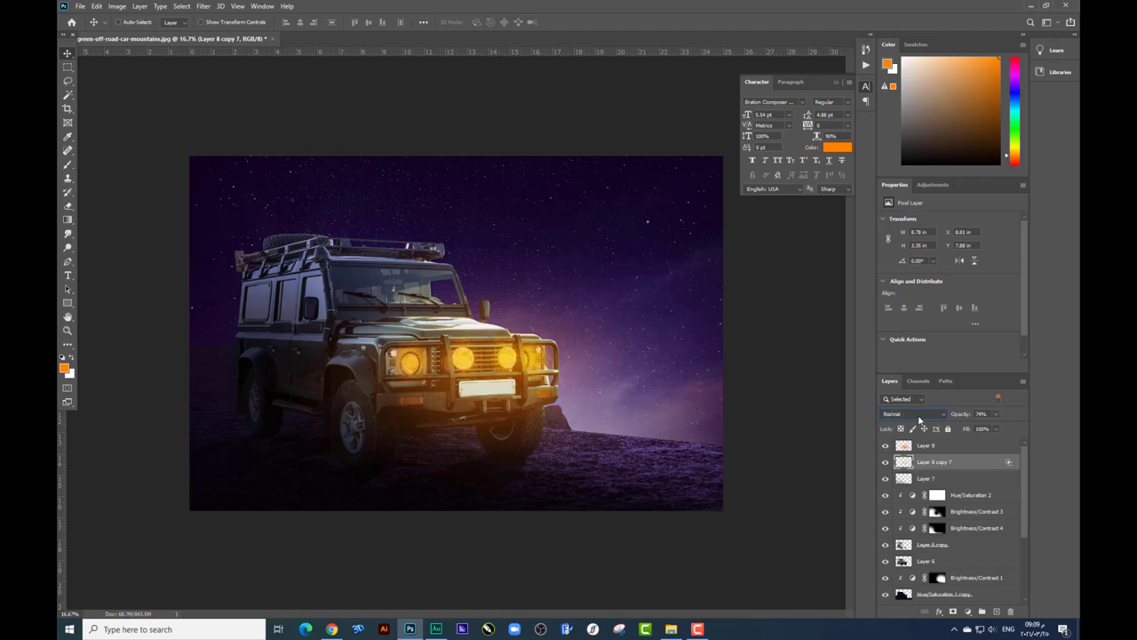
pyautogui.click(918, 414)
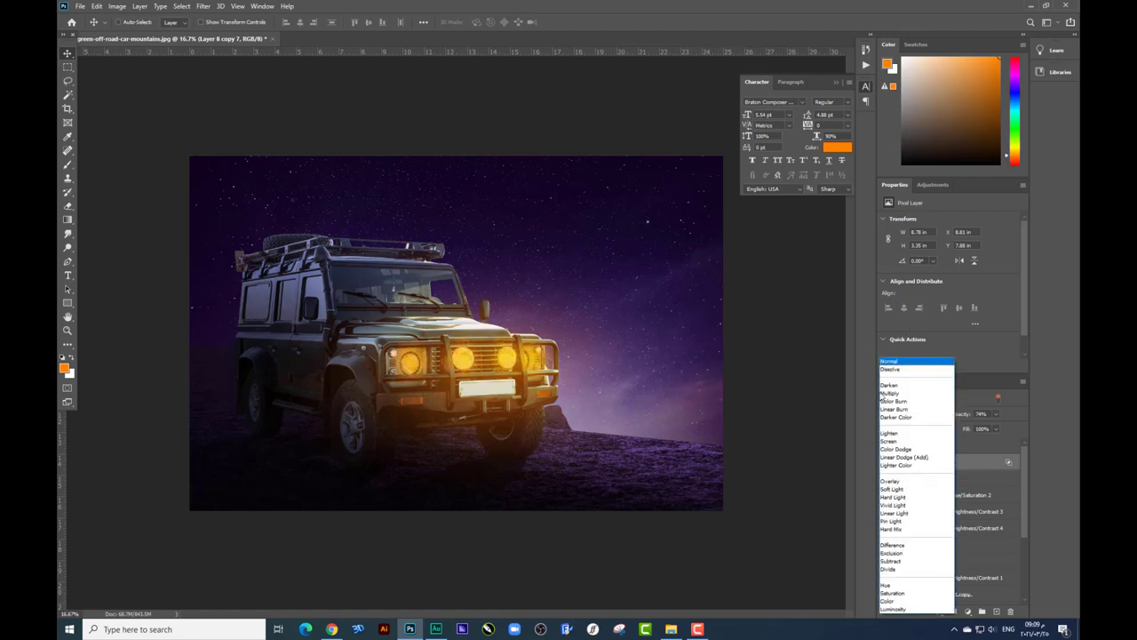
pyautogui.click(895, 444)
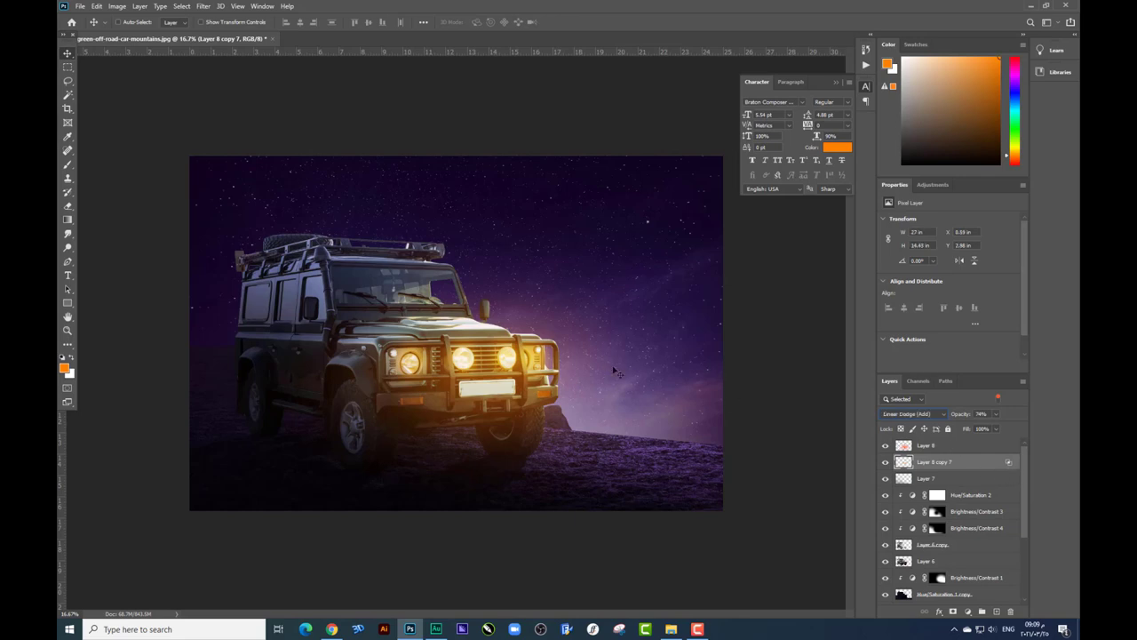
pyautogui.moveTo(613, 371); pyautogui.dragTo(622, 334)
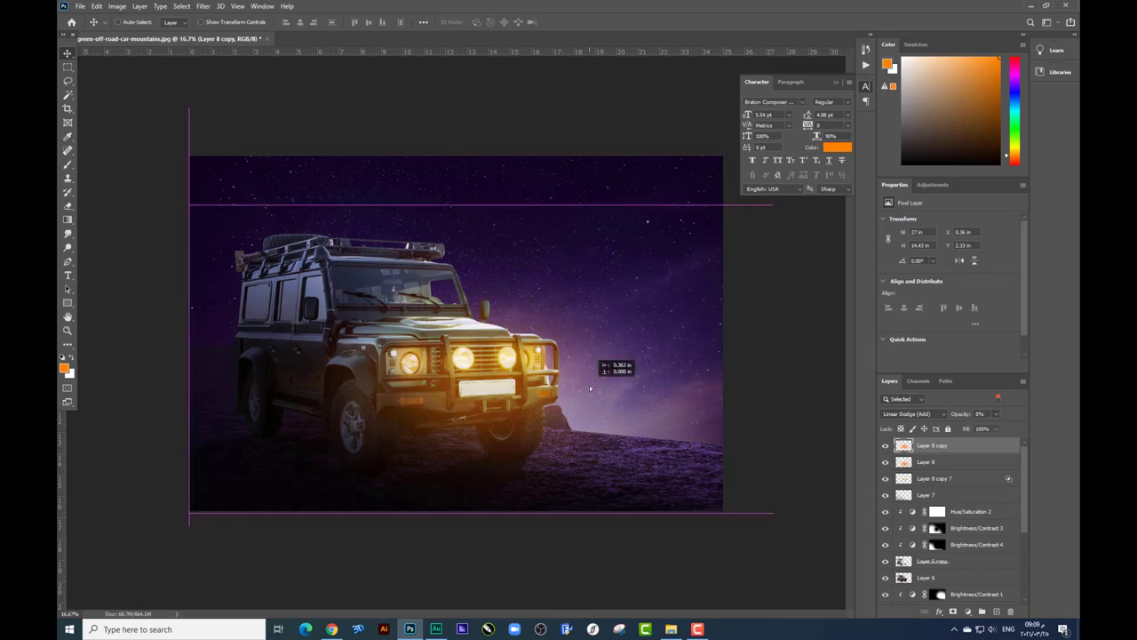
pyautogui.hotkey('ctrl', '+')
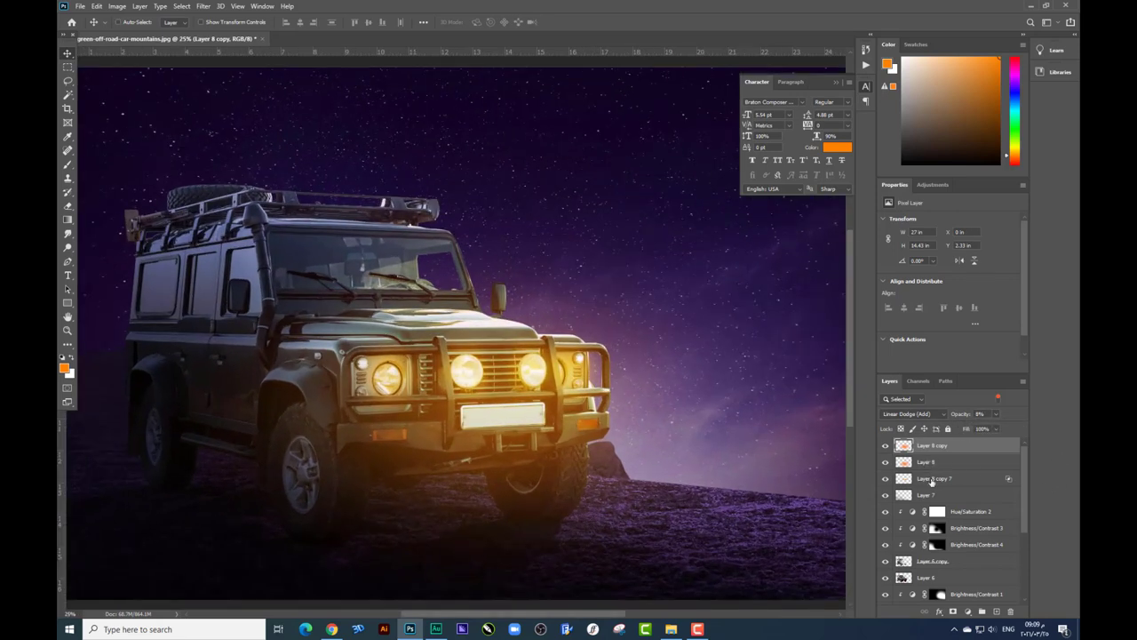
# - On a new layer above Layer 8 copy 7, paint soft peach highlights on a headlight and side lamp
pyautogui.click(931, 481)
pyautogui.click(996, 611)
pyautogui.click(68, 163)
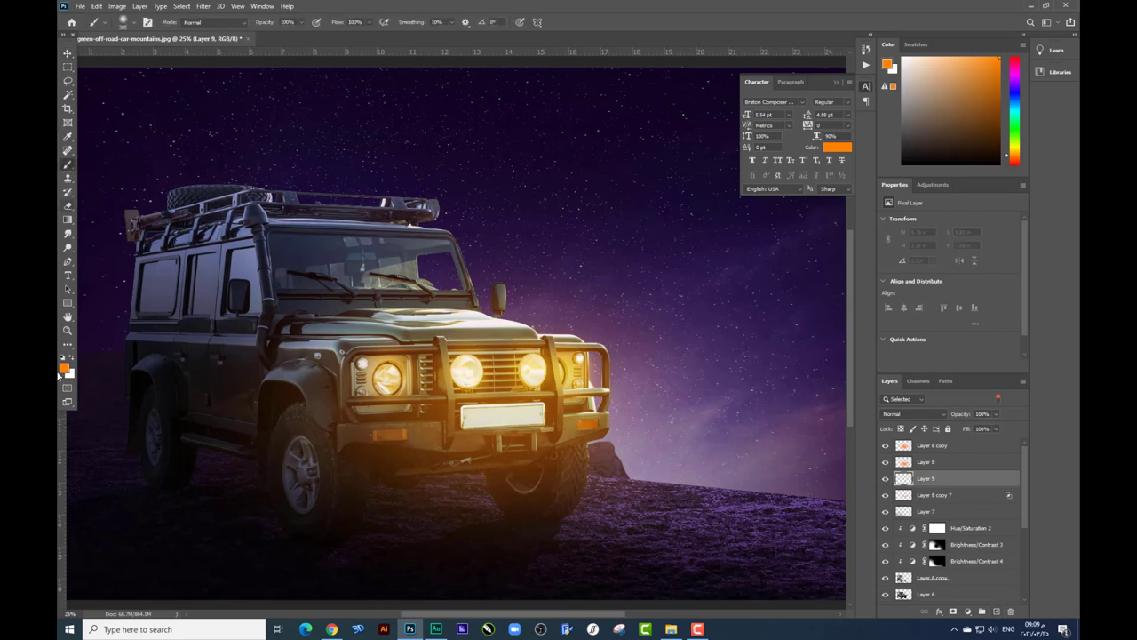
pyautogui.click(64, 366)
pyautogui.click(692, 116)
pyautogui.click(904, 114)
pyautogui.rightClick(471, 350)
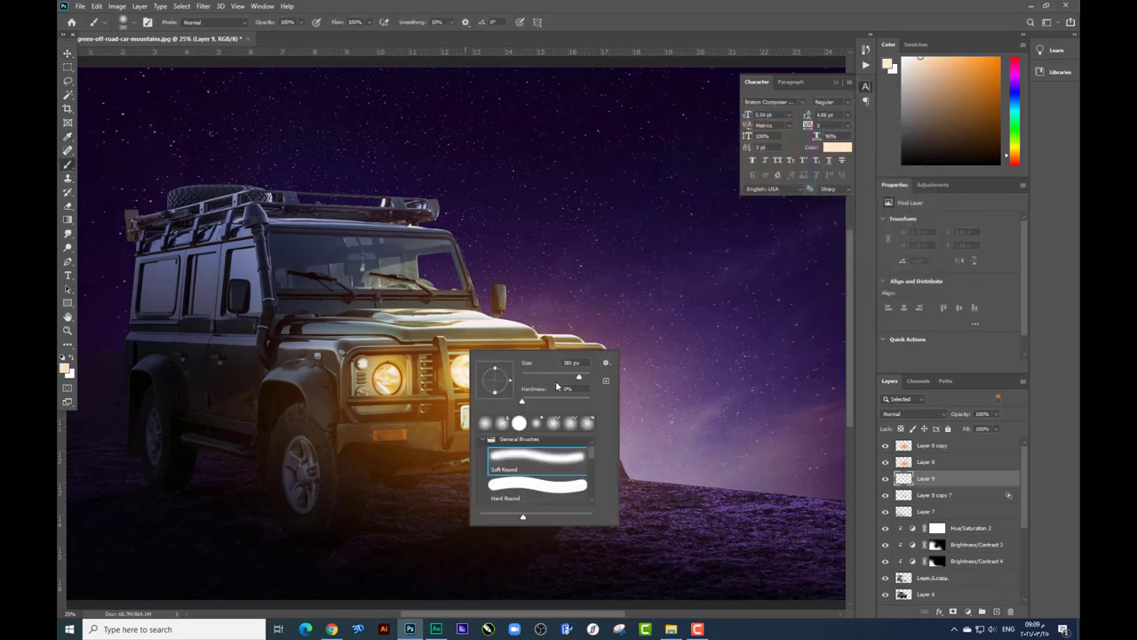
pyautogui.press('Return')
pyautogui.click(392, 380)
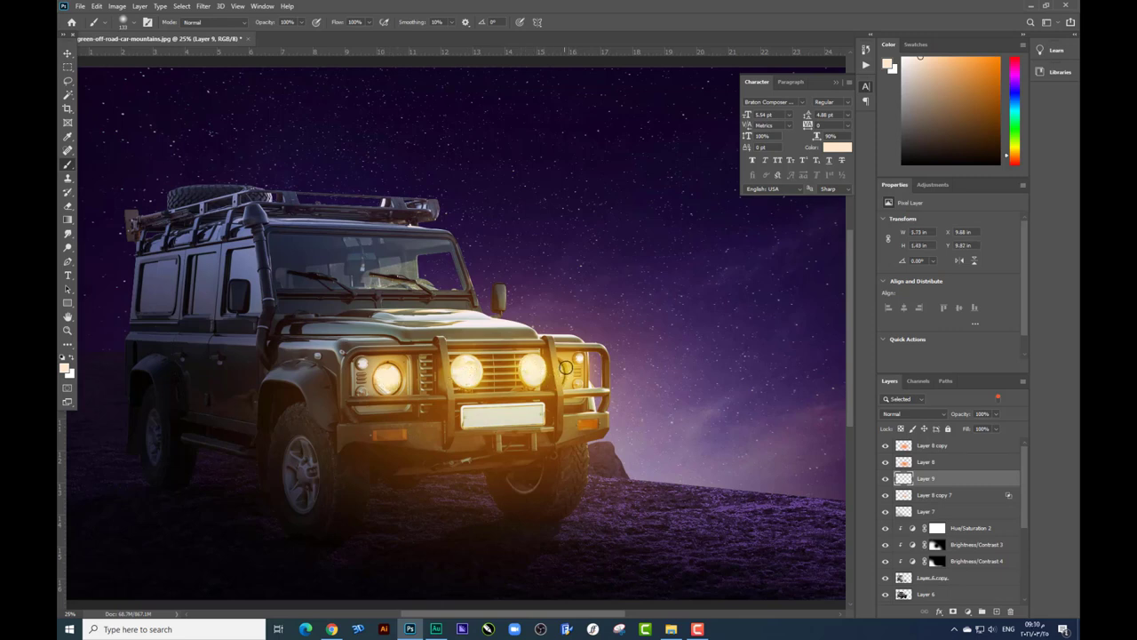
pyautogui.click(589, 385)
pyautogui.hotkey('ctrl', '-')
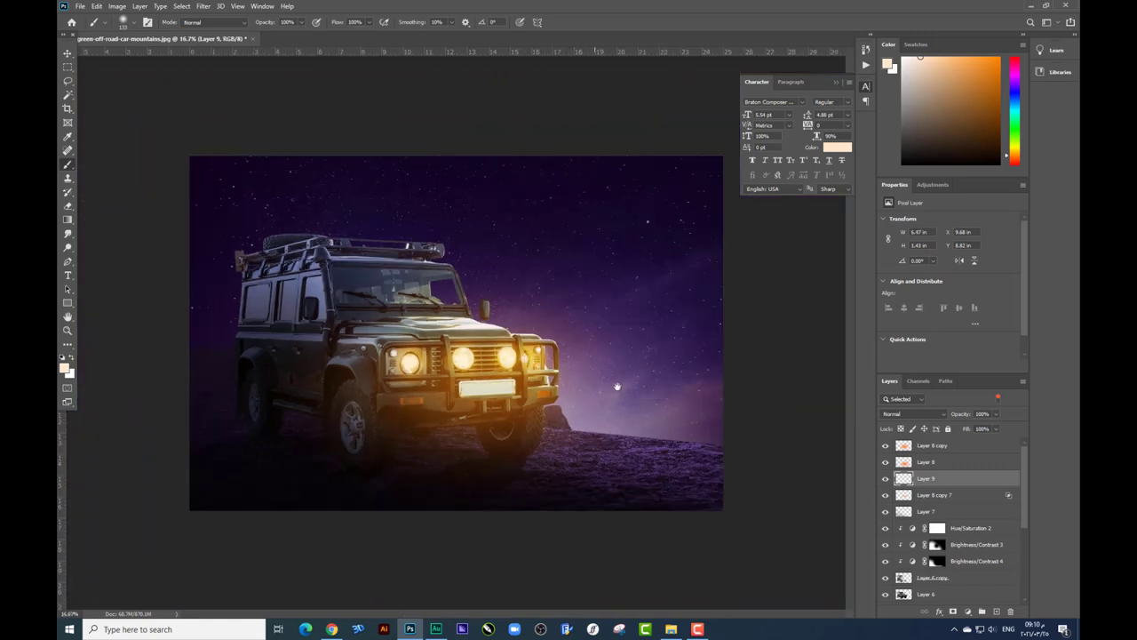
pyautogui.hotkey('ctrl', '+')
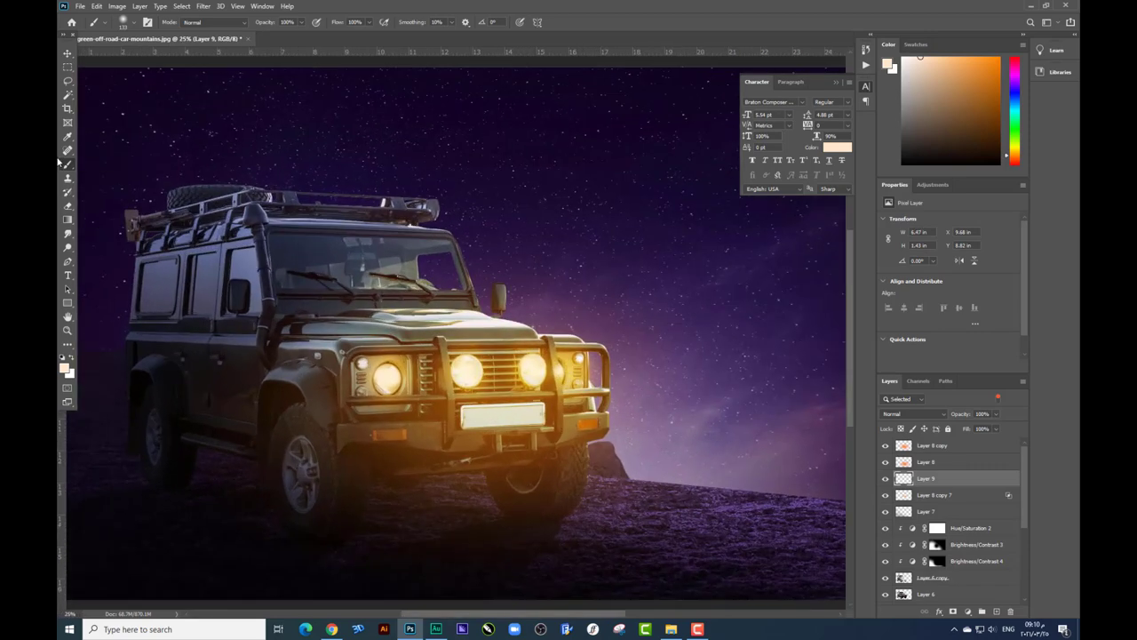
pyautogui.hotkey('ctrl', '-')
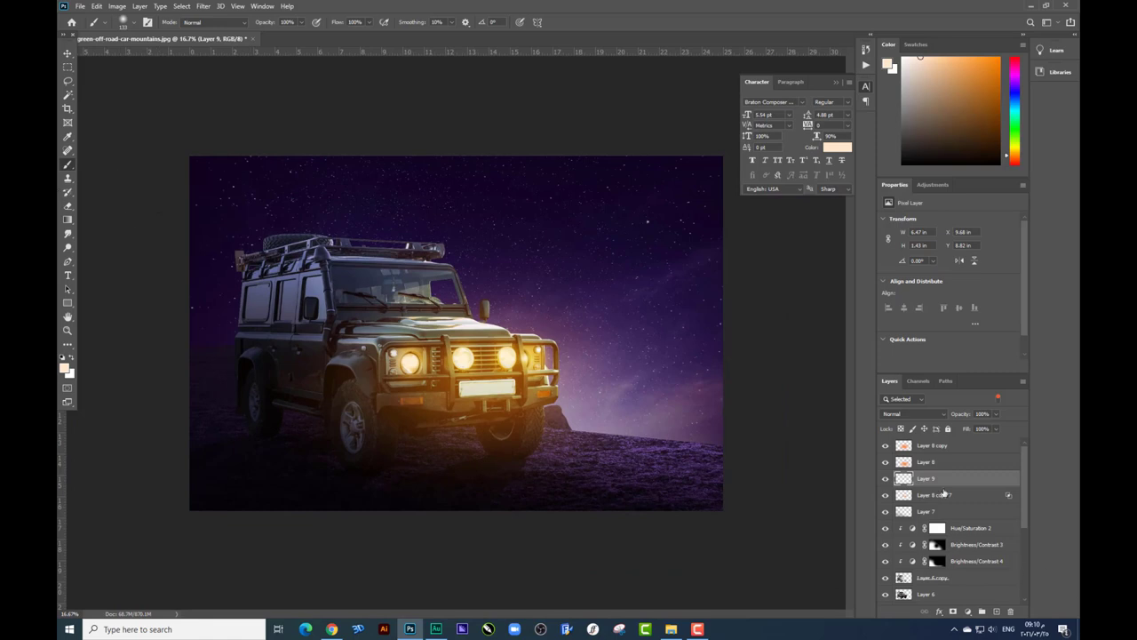
# - Merge Hue/Saturation 2 through Layer 6 into one pixel layer
pyautogui.click(68, 53)
pyautogui.scroll(-3, 975, 508)
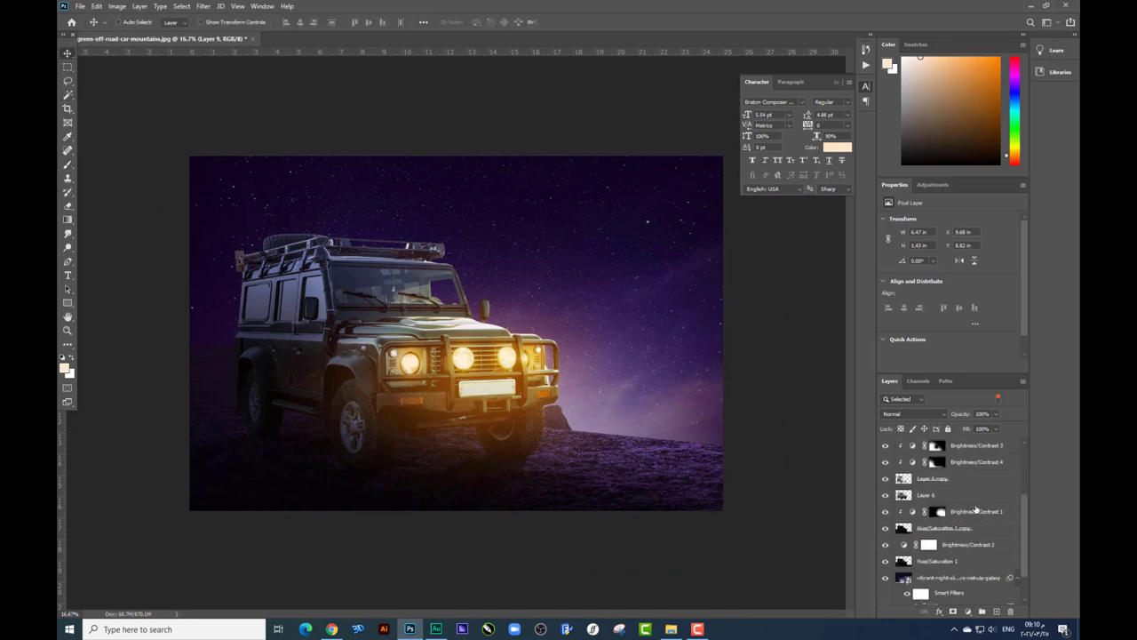
pyautogui.click(946, 491)
pyautogui.scroll(2, 951, 493)
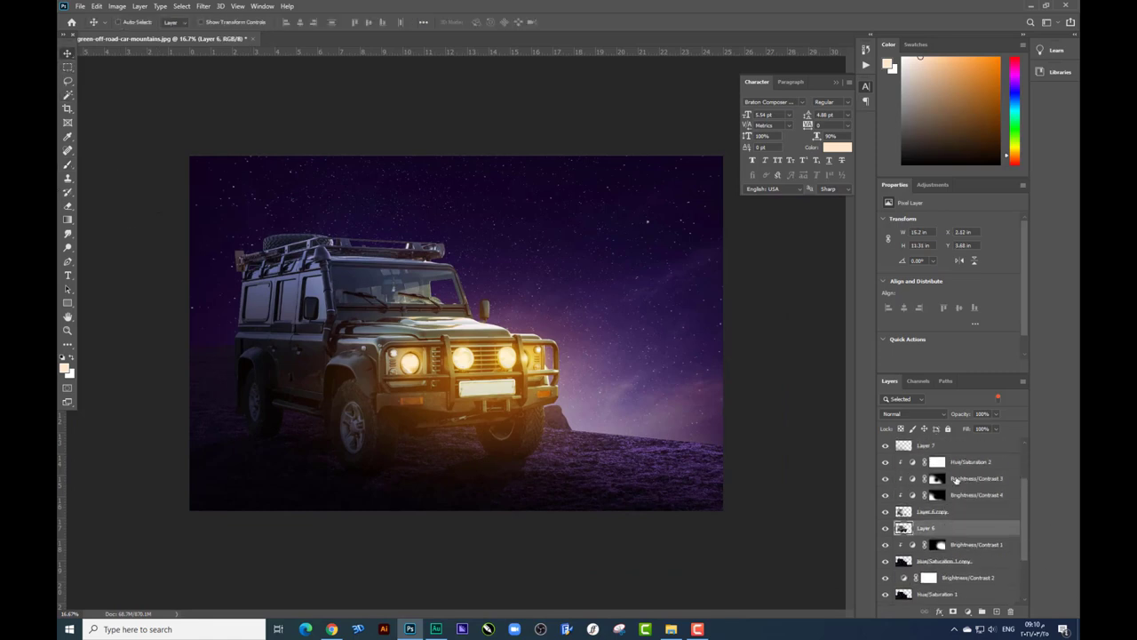
pyautogui.keyDown('shift'); pyautogui.click(965, 466); pyautogui.keyUp('shift')
pyautogui.hotkey('ctrl', 'e')
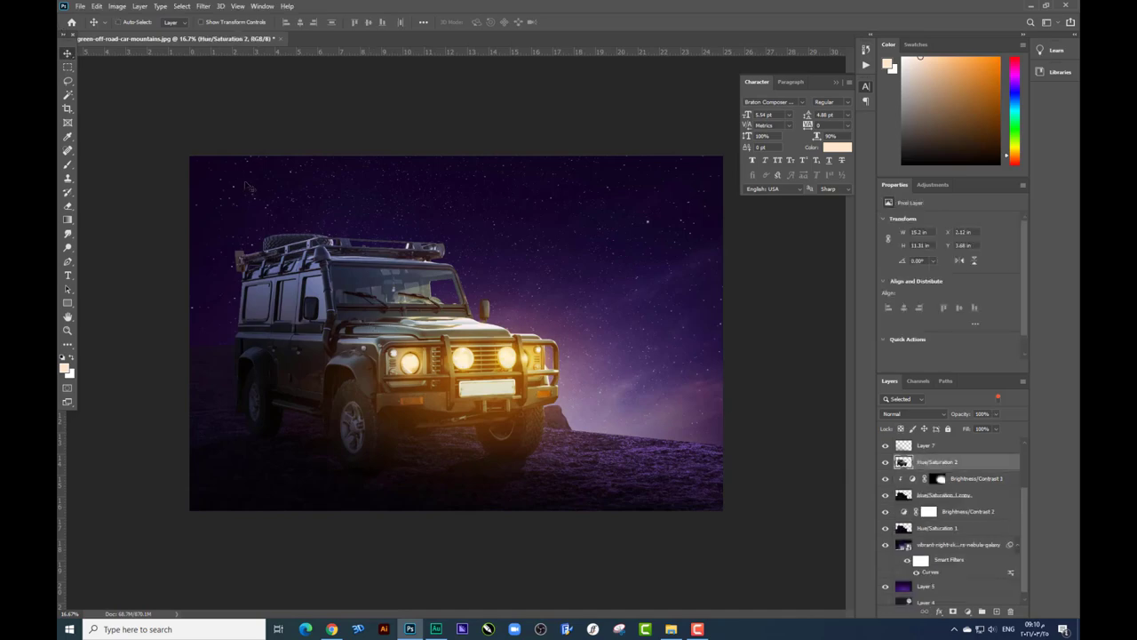
# - Zoom in on the car's front and add an empty Layer 10 above Hue/Saturation 2
pyautogui.hotkey('ctrl', '+')
pyautogui.moveTo(589, 440); pyautogui.dragTo(561, 325)
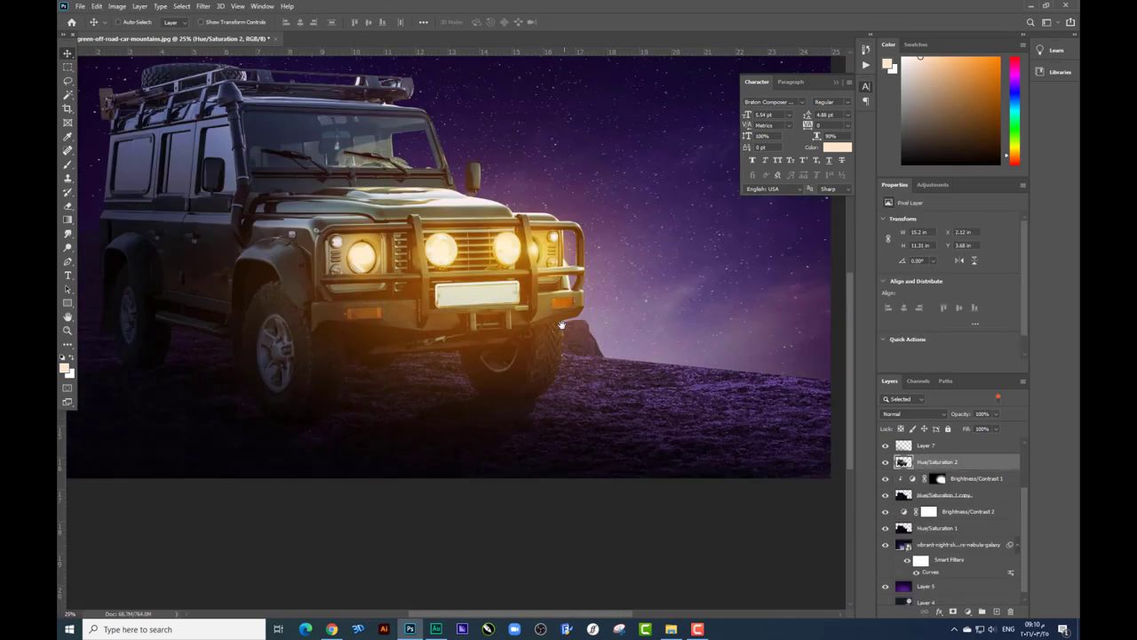
pyautogui.hotkey('ctrl', '+')
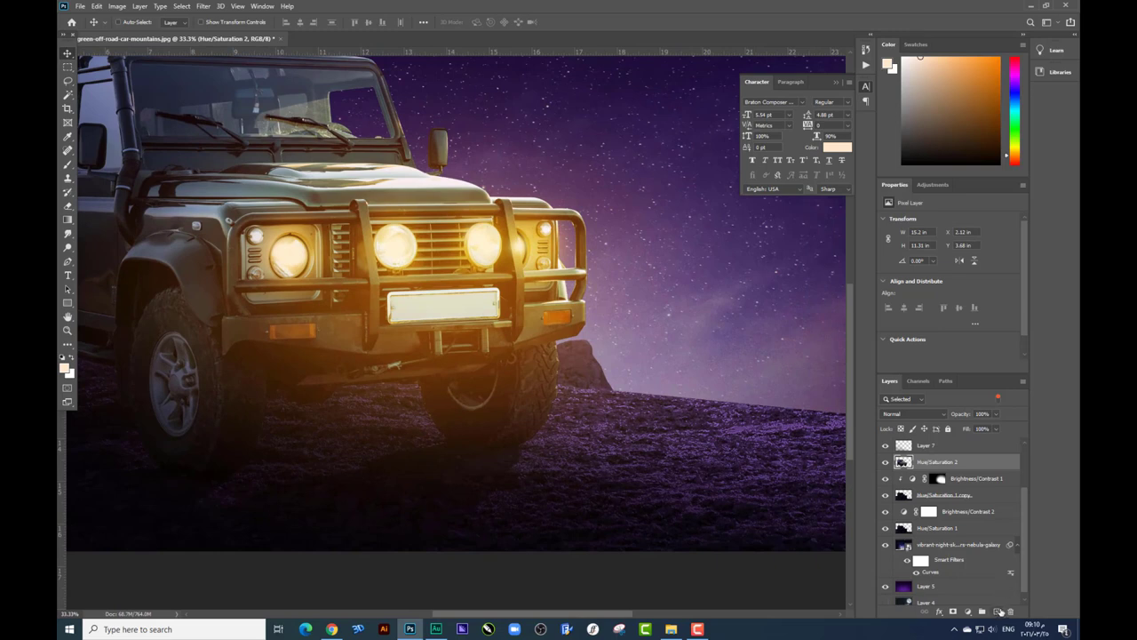
pyautogui.click(997, 611)
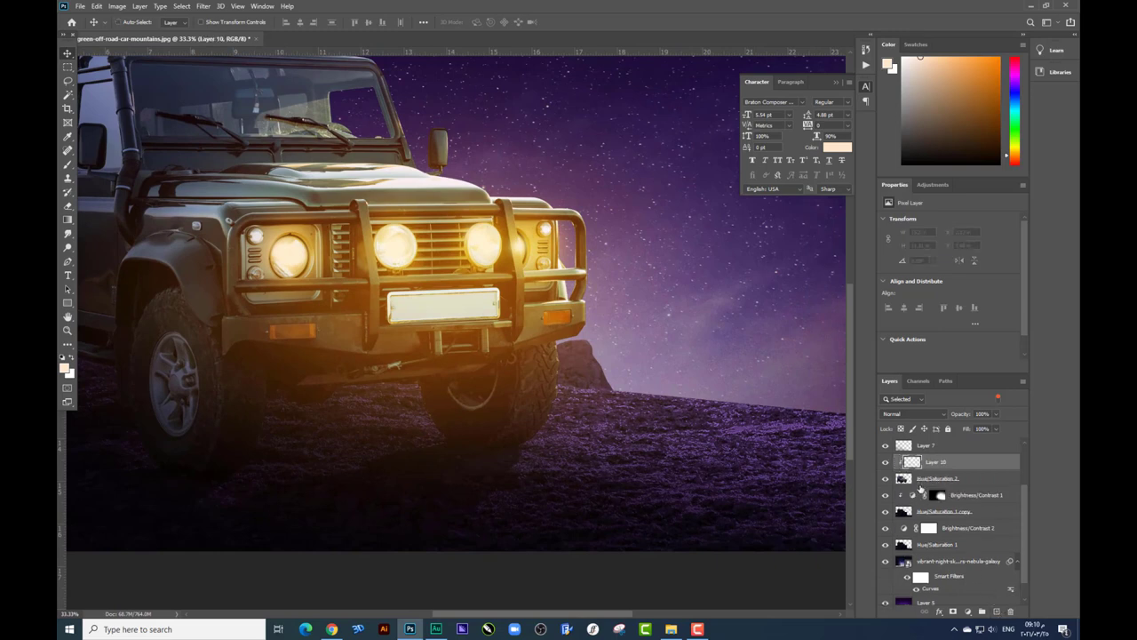
# - Set the foreground colour to #ffc000 and return to the Brush tool
pyautogui.press('i')
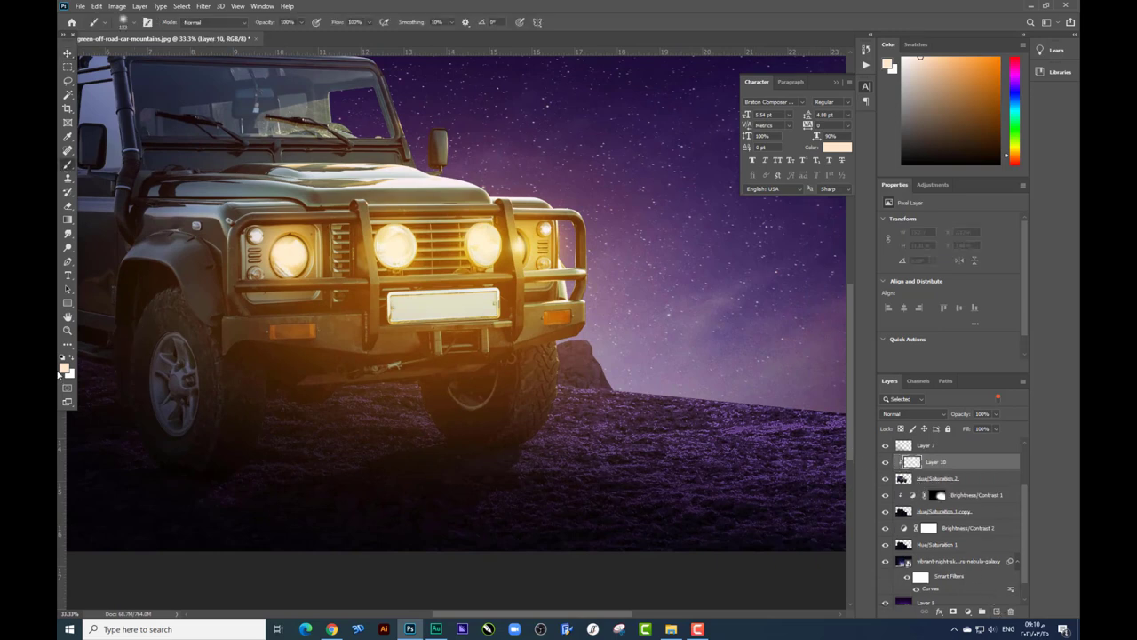
pyautogui.click(64, 367)
pyautogui.write('ffc000')
pyautogui.press('Return')
pyautogui.press('b')
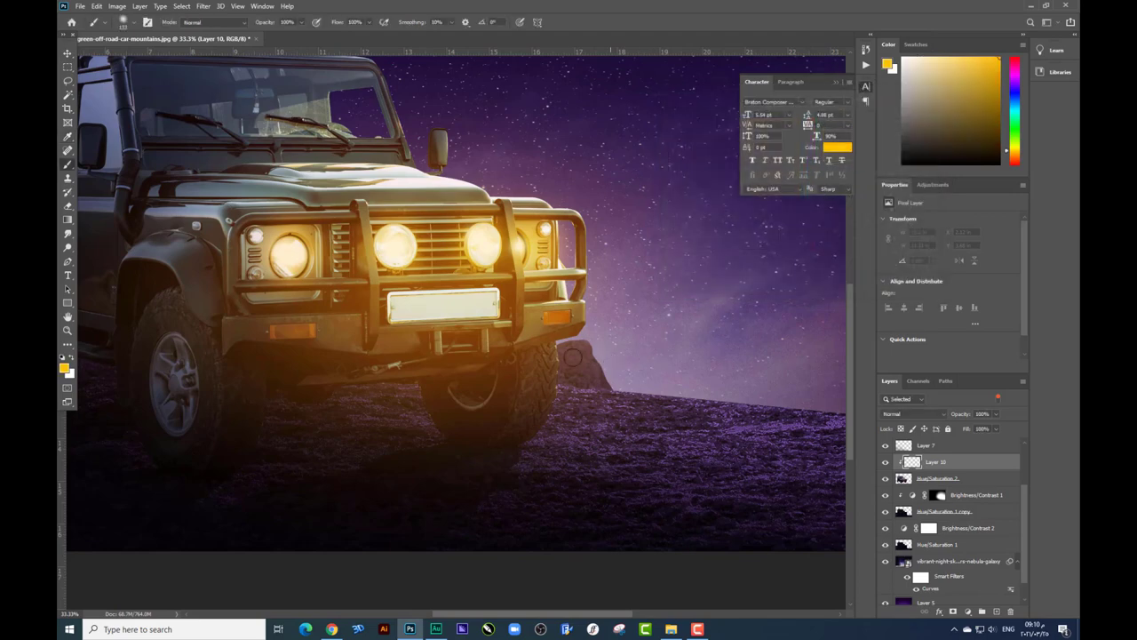
# - Paint a yellow glow along the front tyre's outer edge
pyautogui.scroll(2, 566, 344)
pyautogui.moveTo(567, 344)
pyautogui.mouseDown()
pyautogui.moveTo(453, 193)
pyautogui.moveTo(448, 287)
pyautogui.moveTo(409, 332)
pyautogui.moveTo(369, 342)
pyautogui.moveTo(518, 332)
pyautogui.moveTo(401, 322)
pyautogui.mouseUp()
pyautogui.scroll(5, 386, 317)
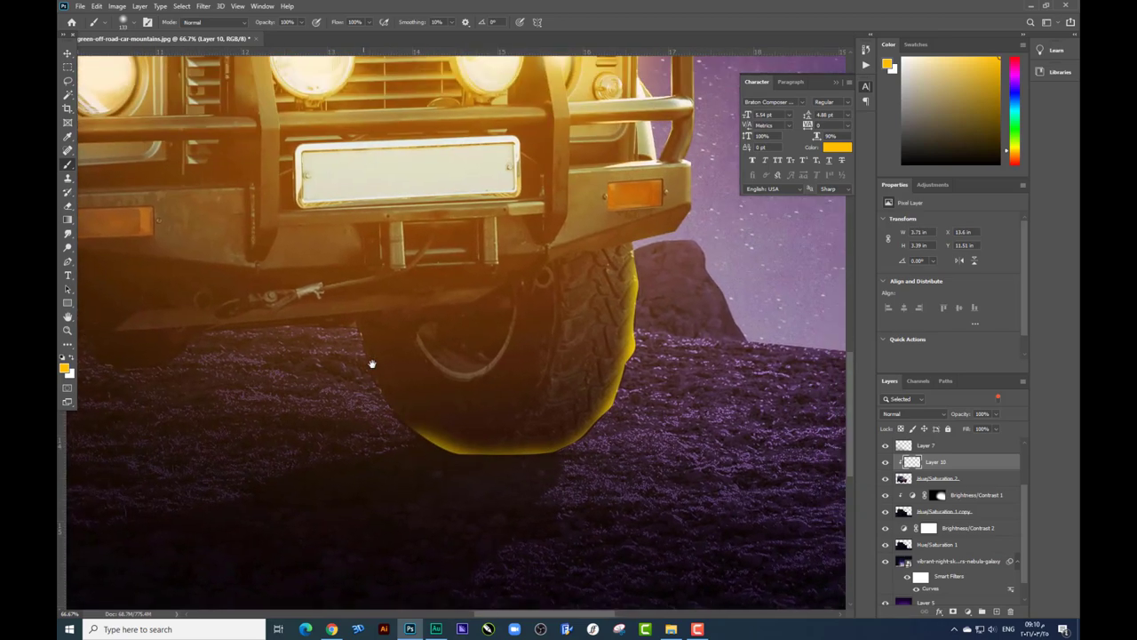
pyautogui.moveTo(690, 240)
pyautogui.mouseDown()
pyautogui.moveTo(594, 378)
pyautogui.moveTo(593, 213)
pyautogui.moveTo(580, 127)
pyautogui.moveTo(559, 126)
pyautogui.moveTo(551, 267)
pyautogui.mouseUp()
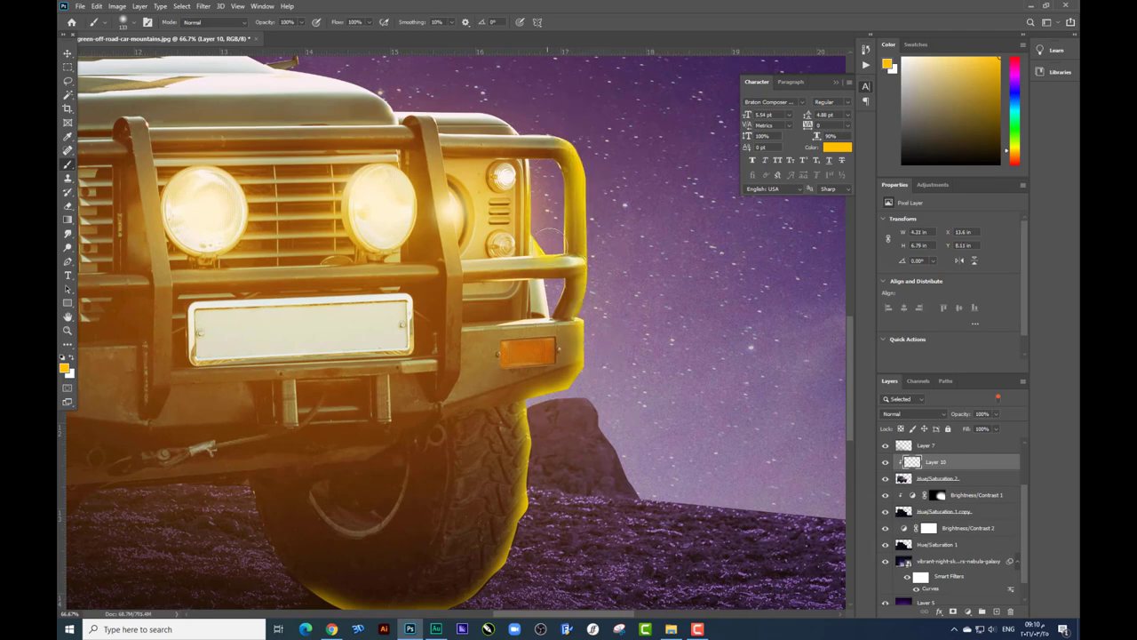
pyautogui.scroll(-2, 551, 258)
pyautogui.scroll(-2, 556, 213)
pyautogui.hscroll(-2, 561, 201)
pyautogui.hscroll(-2, 632, 305)
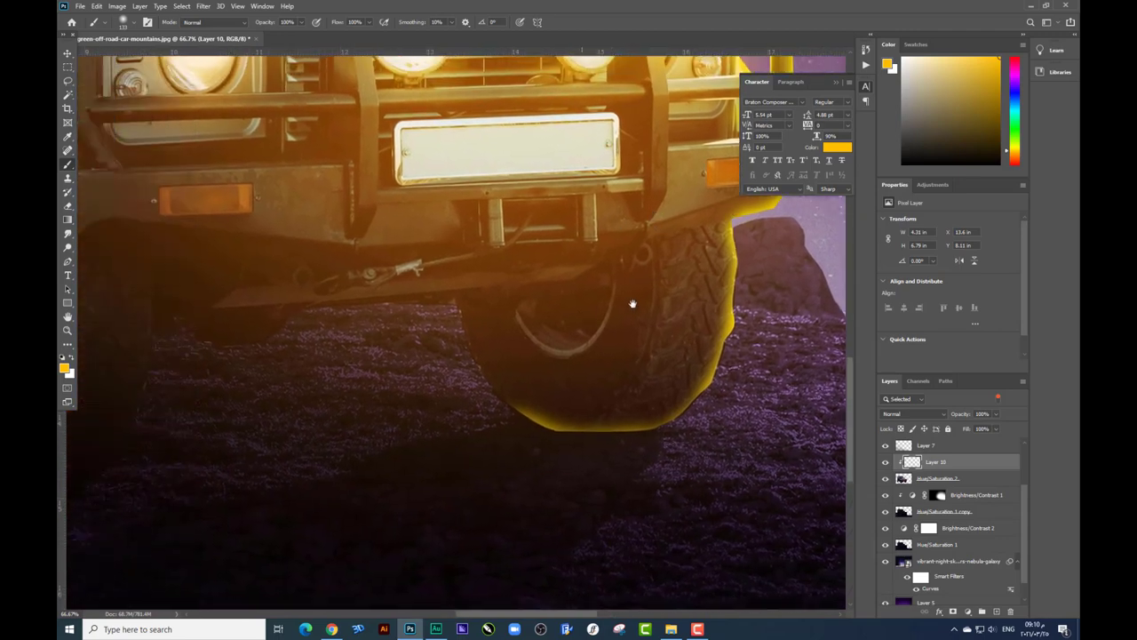
pyautogui.hscroll(-2, 427, 386)
pyautogui.hscroll(-6, 461, 390)
pyautogui.moveTo(545, 256)
pyautogui.mouseDown()
pyautogui.moveTo(536, 358)
pyautogui.moveTo(454, 455)
pyautogui.moveTo(315, 439)
pyautogui.moveTo(295, 377)
pyautogui.mouseUp()
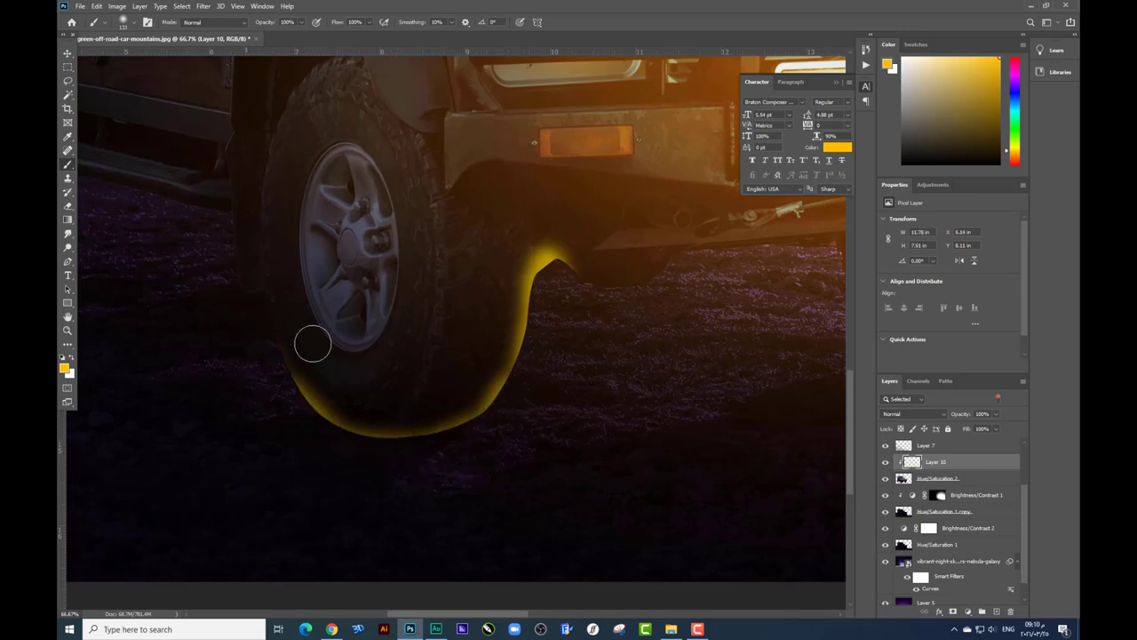
# - Extend the yellow glow across the left front tyre and under the bumper
pyautogui.hotkey('ctrl', '-')
pyautogui.moveTo(460, 327); pyautogui.dragTo(439, 342)
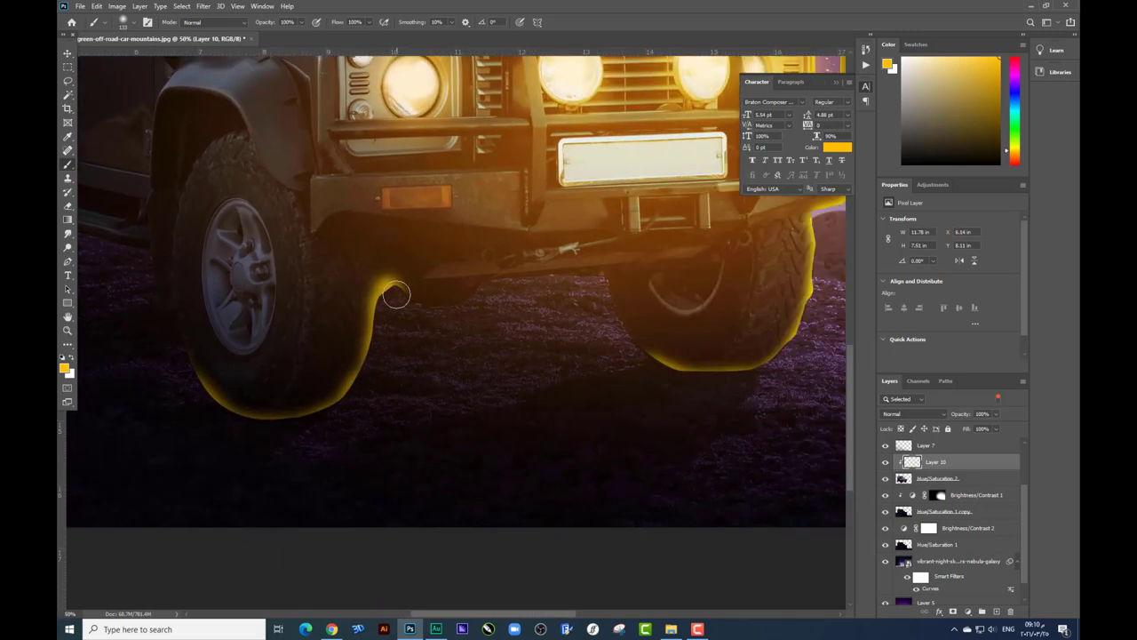
pyautogui.moveTo(397, 294)
pyautogui.mouseDown()
pyautogui.moveTo(432, 310)
pyautogui.moveTo(602, 284)
pyautogui.moveTo(643, 355)
pyautogui.mouseUp()
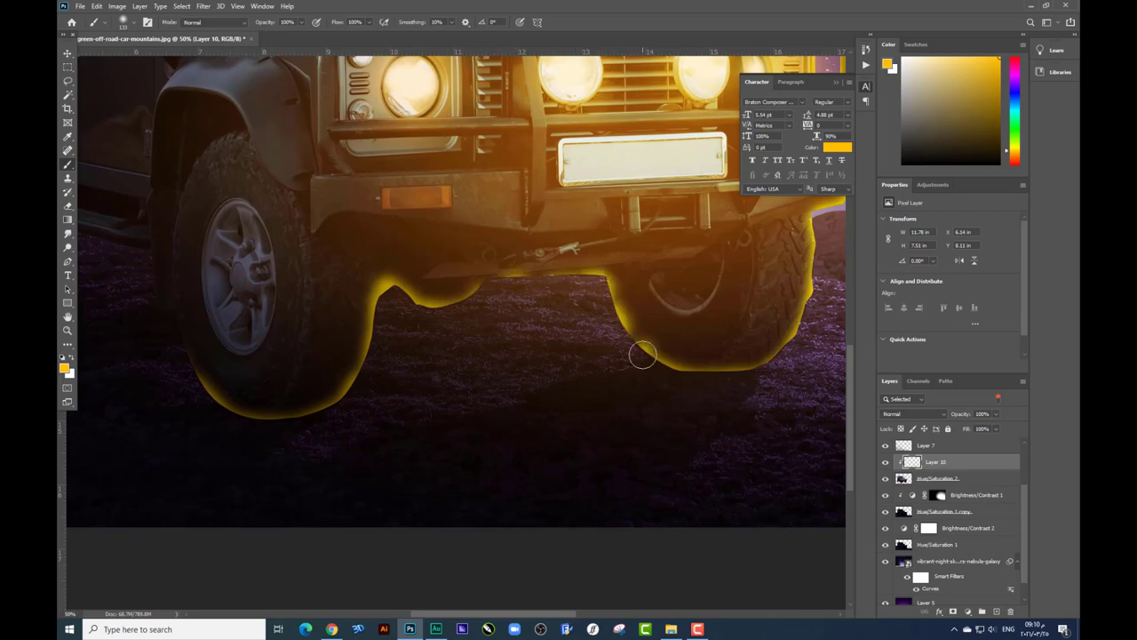
pyautogui.hotkey('ctrl', '-')
pyautogui.hotkey('ctrl', '-')
# - Split Layer 10's Underlying Layer black slider to 0/76 in Blending Options
pyautogui.rightClick(937, 476)
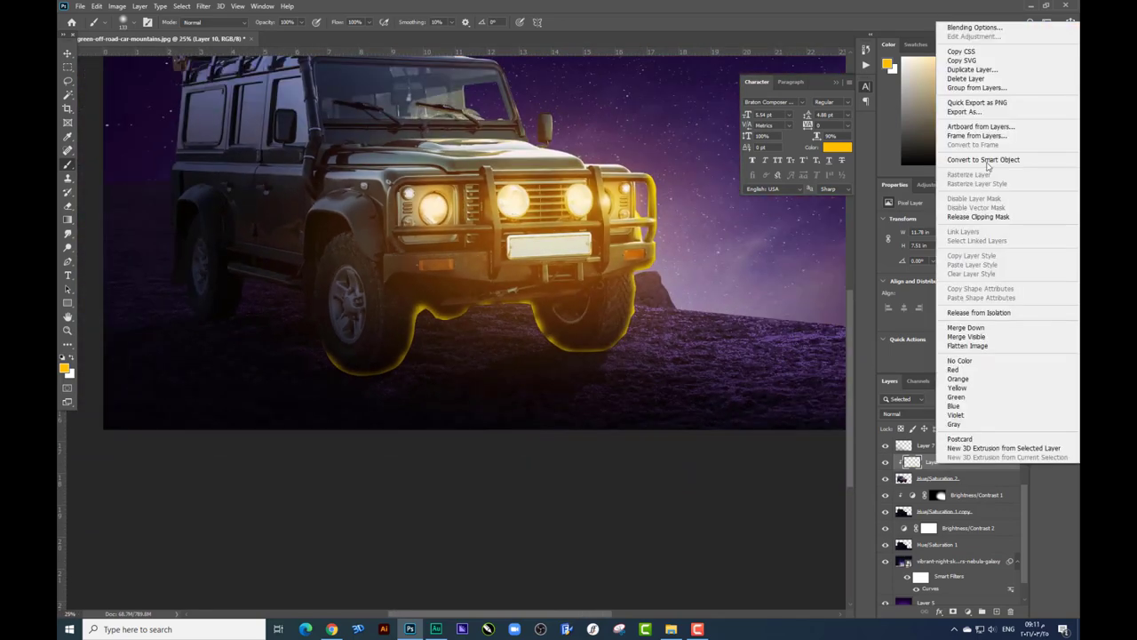
pyautogui.click(972, 30)
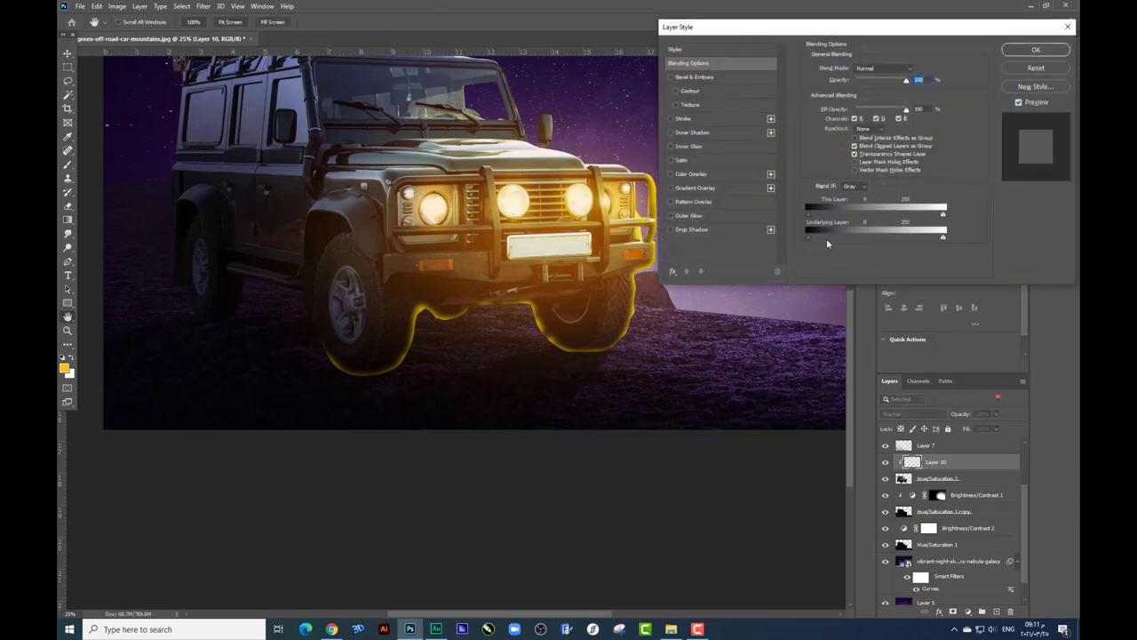
pyautogui.moveTo(808, 236); pyautogui.dragTo(845, 236)
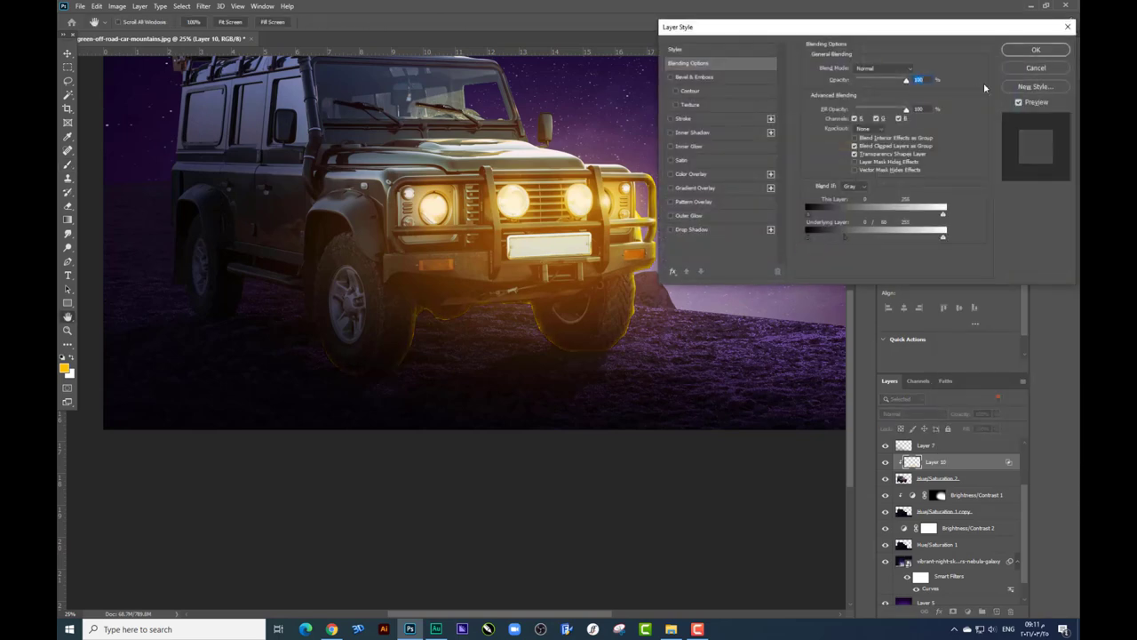
pyautogui.click(1035, 50)
# - Paint more warm glow onto the right and left front tyres
pyautogui.rightClick(655, 356)
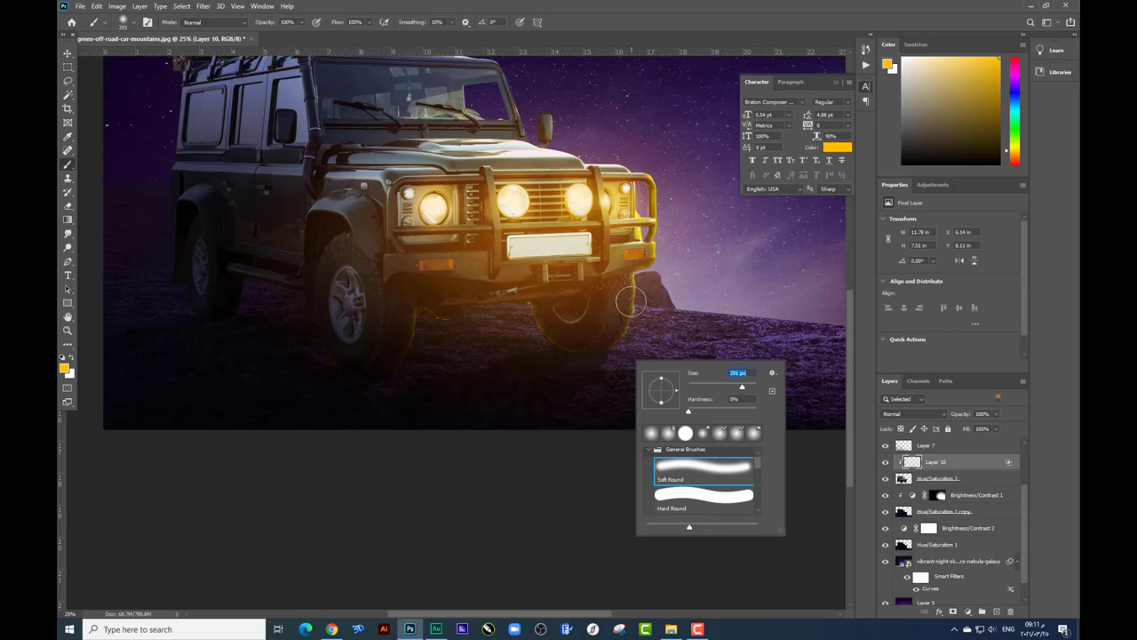
pyautogui.click(680, 348)
pyautogui.moveTo(626, 338); pyautogui.dragTo(626, 271)
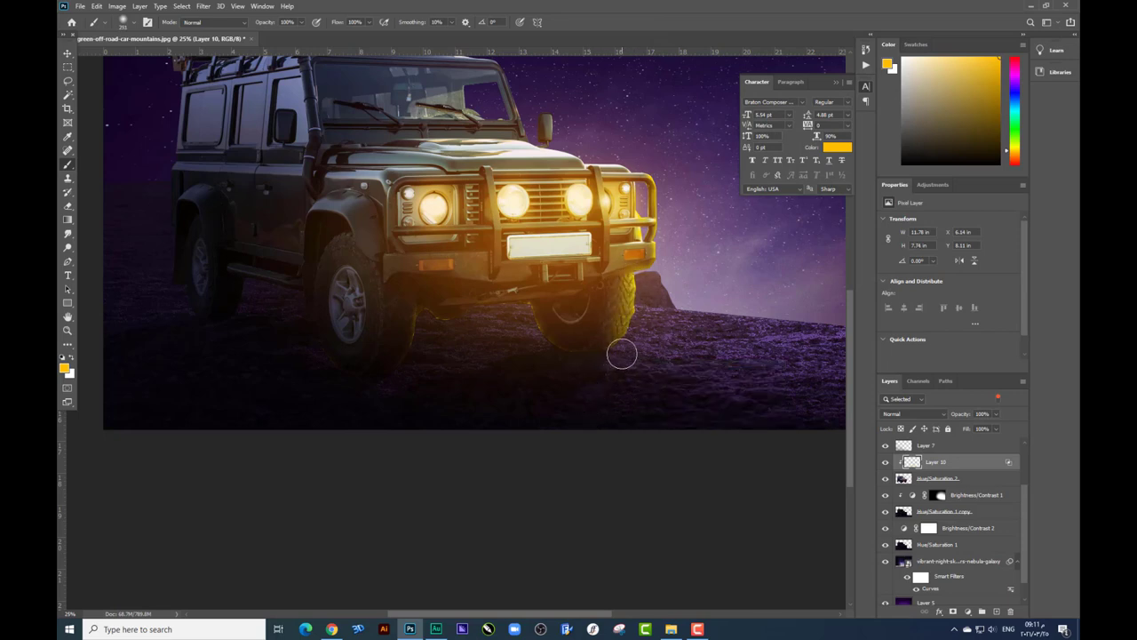
pyautogui.moveTo(414, 307)
pyautogui.mouseDown()
pyautogui.moveTo(409, 343)
pyautogui.moveTo(407, 319)
pyautogui.mouseUp()
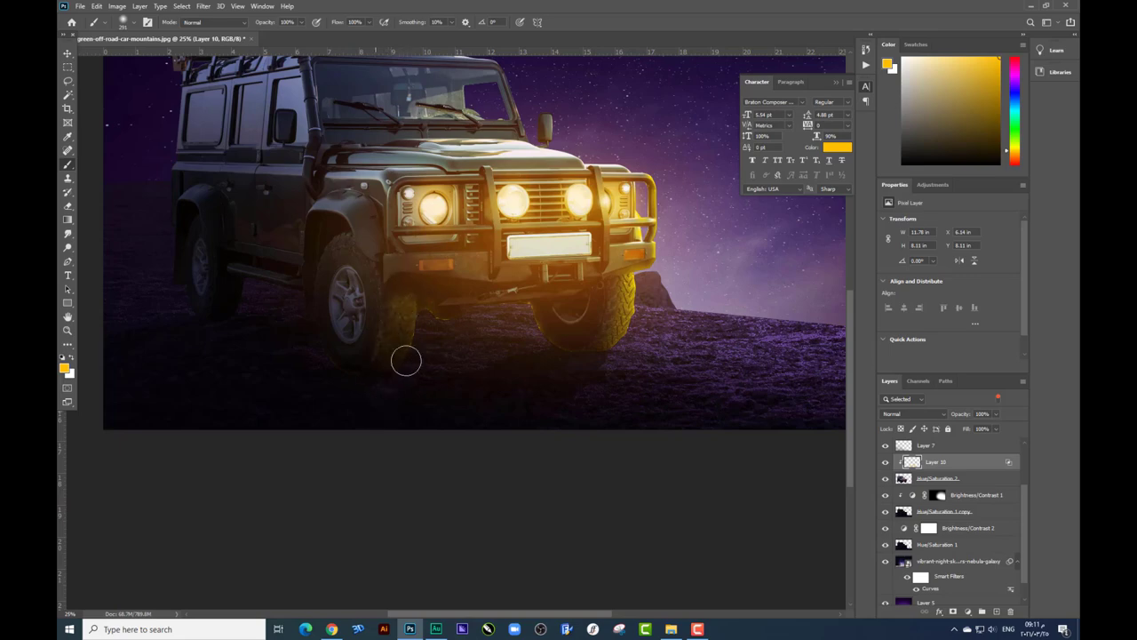
pyautogui.moveTo(358, 388); pyautogui.dragTo(442, 284)
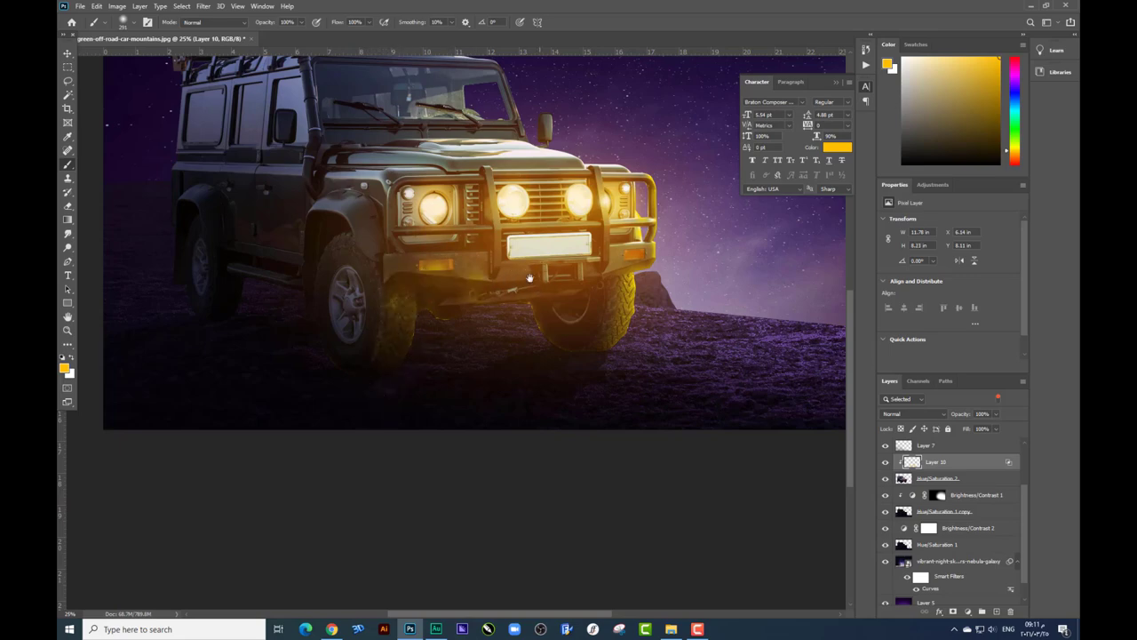
# - Paint a thin yellow bull bar highlight with a 17 px brush on new Layer 11
pyautogui.scroll(2, 487, 302)
pyautogui.scroll(2, 489, 307)
pyautogui.scroll(1, 488, 307)
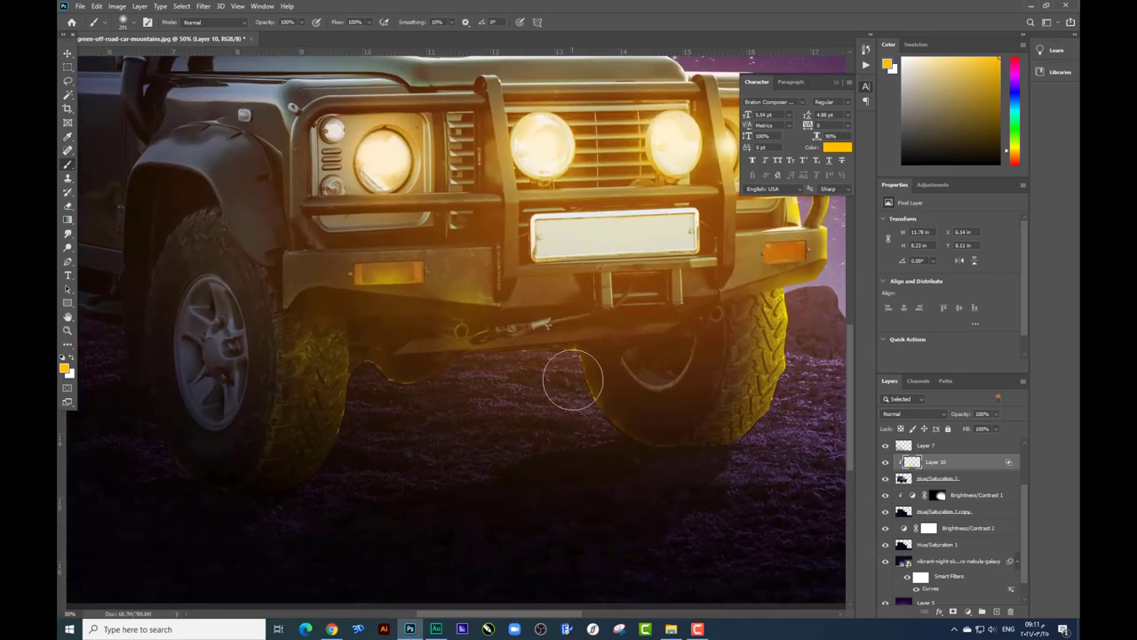
pyautogui.moveTo(743, 435); pyautogui.dragTo(784, 617)
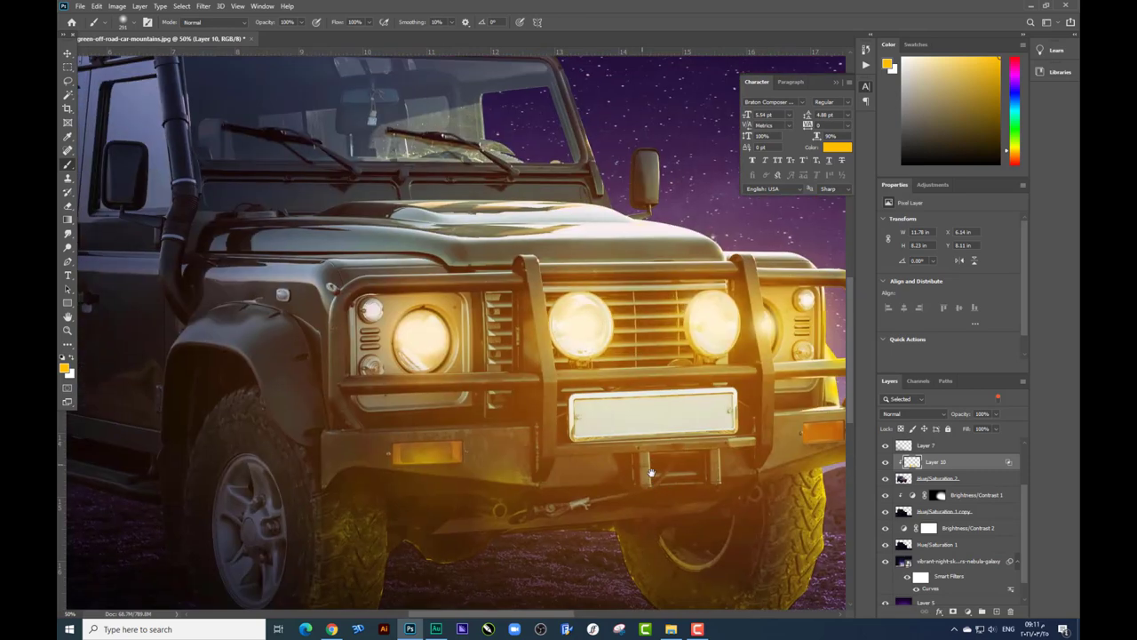
pyautogui.rightClick(604, 391)
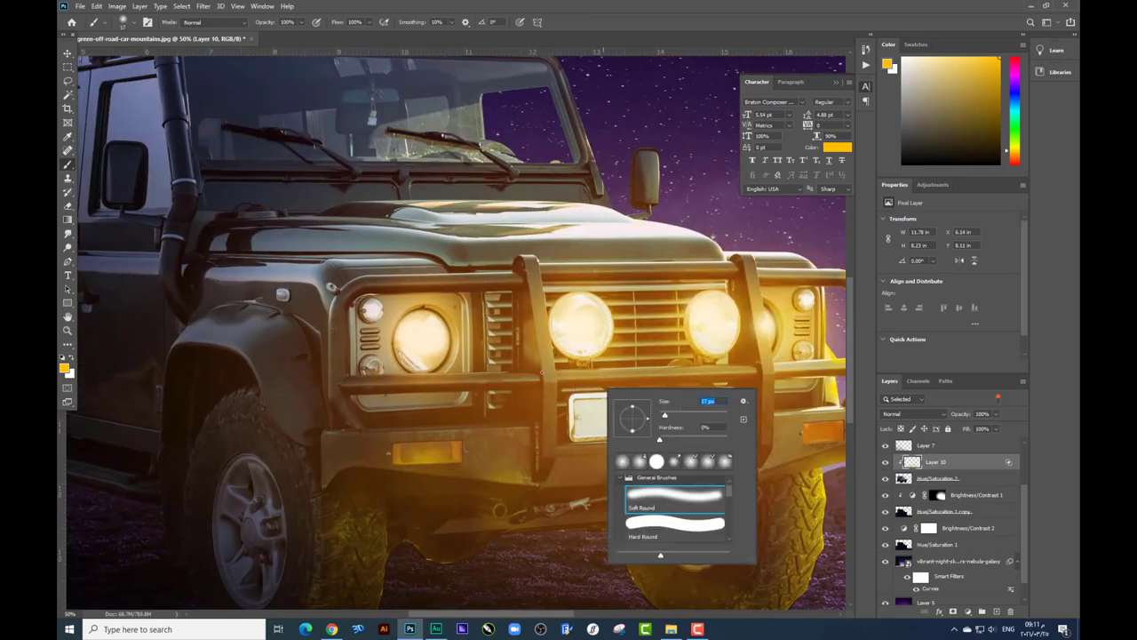
pyautogui.moveTo(543, 377); pyautogui.dragTo(541, 352)
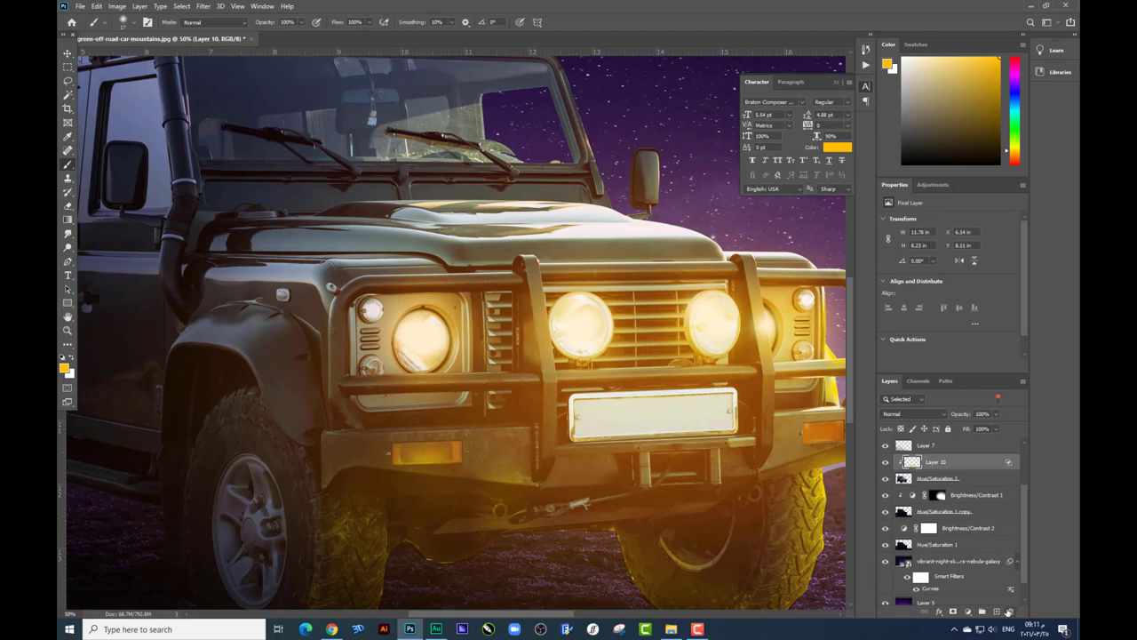
pyautogui.click(997, 611)
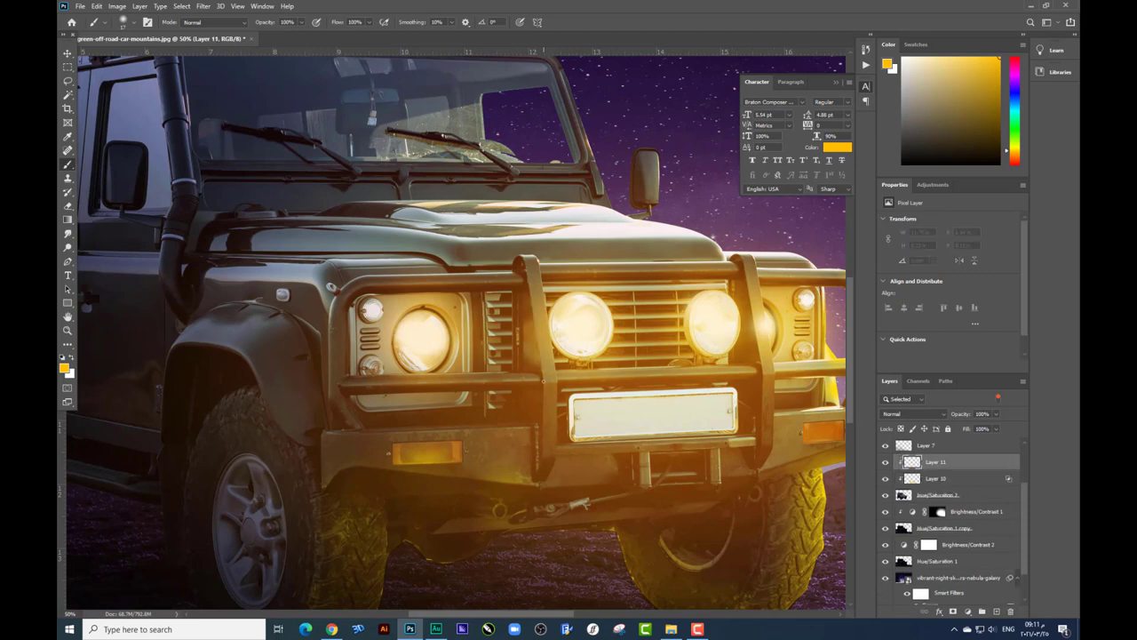
pyautogui.moveTo(534, 307); pyautogui.dragTo(528, 279)
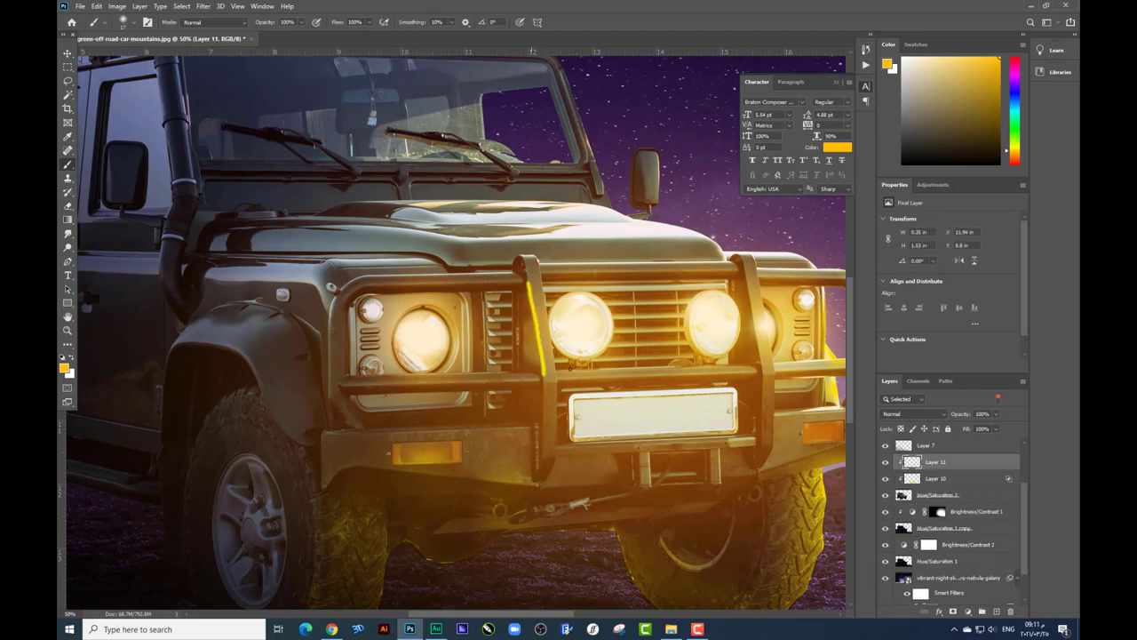
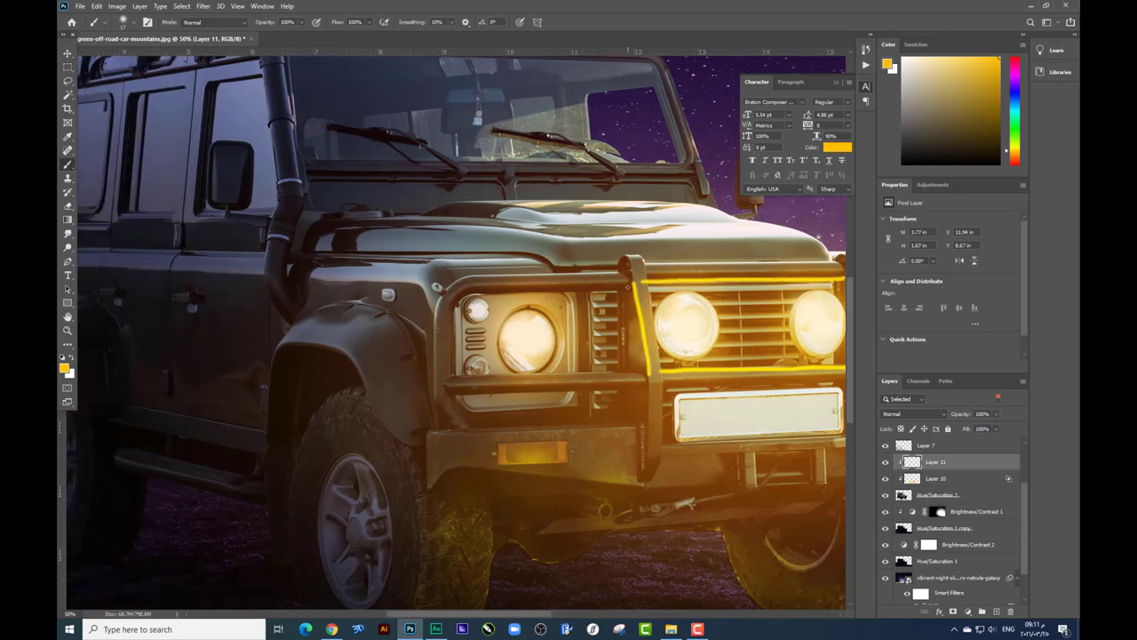
# - Paint yellow glow lines on Layer 11 along the upper and lower bumper bars
pyautogui.rightClick(629, 287)
pyautogui.press('Escape')
pyautogui.moveTo(626, 290); pyautogui.dragTo(476, 291)
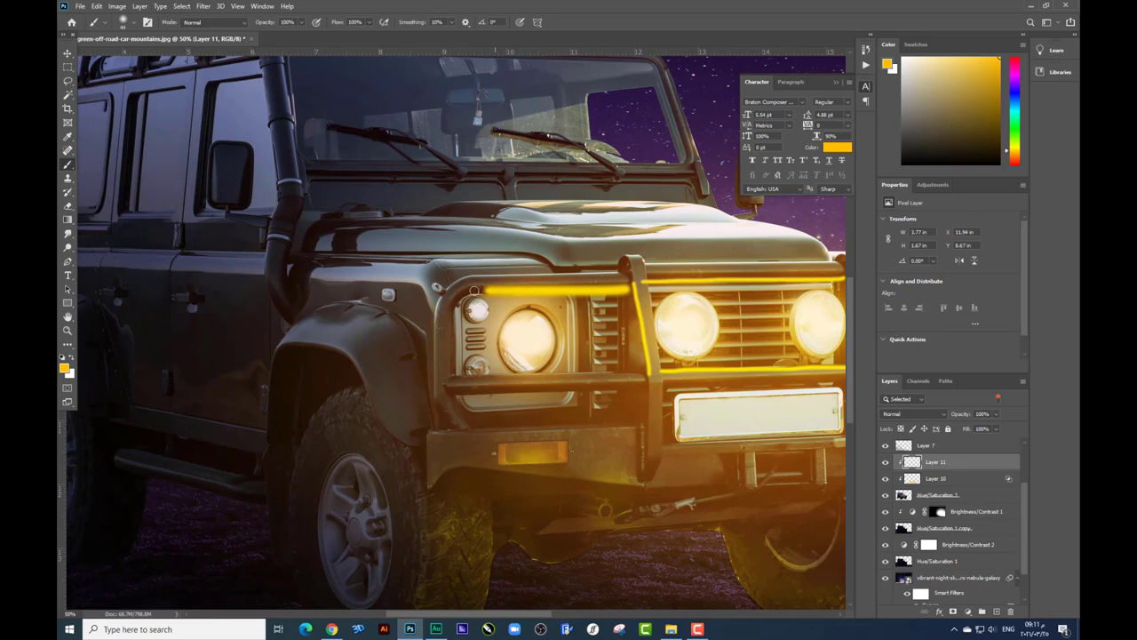
pyautogui.moveTo(638, 372); pyautogui.dragTo(434, 378)
pyautogui.moveTo(638, 388); pyautogui.dragTo(440, 391)
pyautogui.moveTo(681, 394)
pyautogui.mouseDown()
pyautogui.moveTo(495, 388)
pyautogui.moveTo(684, 379)
pyautogui.moveTo(621, 392)
pyautogui.moveTo(670, 397)
pyautogui.moveTo(596, 384)
pyautogui.moveTo(576, 339)
pyautogui.moveTo(666, 384)
pyautogui.mouseUp()
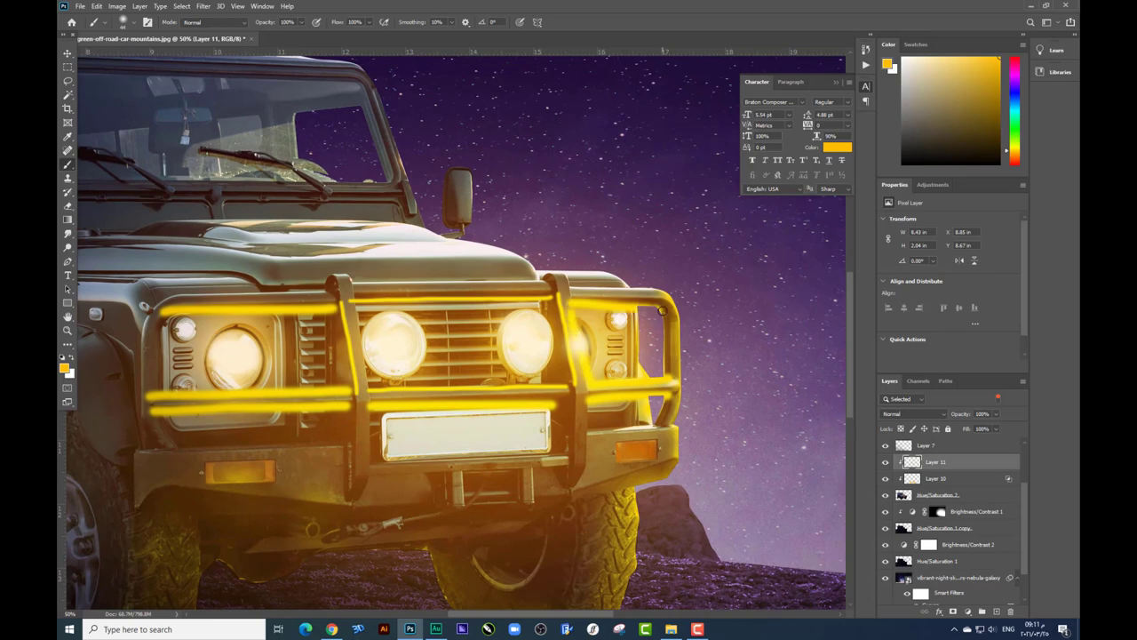
pyautogui.scroll(-2, 663, 329)
pyautogui.hscroll(-2, 472, 332)
pyautogui.hscroll(-1, 452, 356)
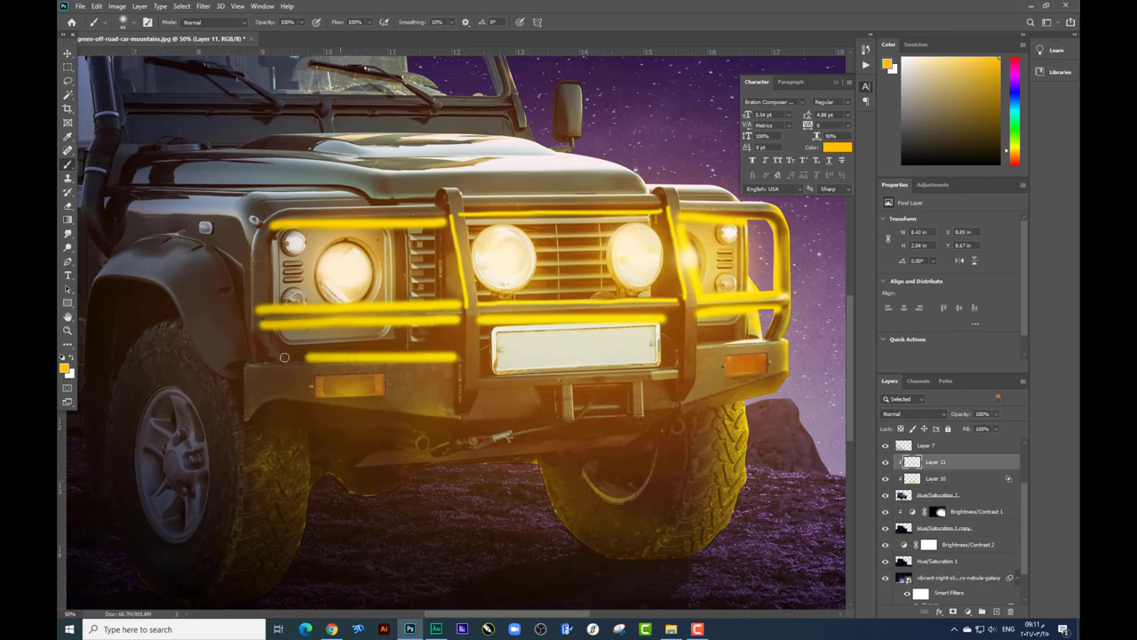
pyautogui.moveTo(458, 357); pyautogui.dragTo(263, 357)
# - Split Layer 11's Blend If underlying slider and lower its opacity to 75%
pyautogui.rightClick(984, 461)
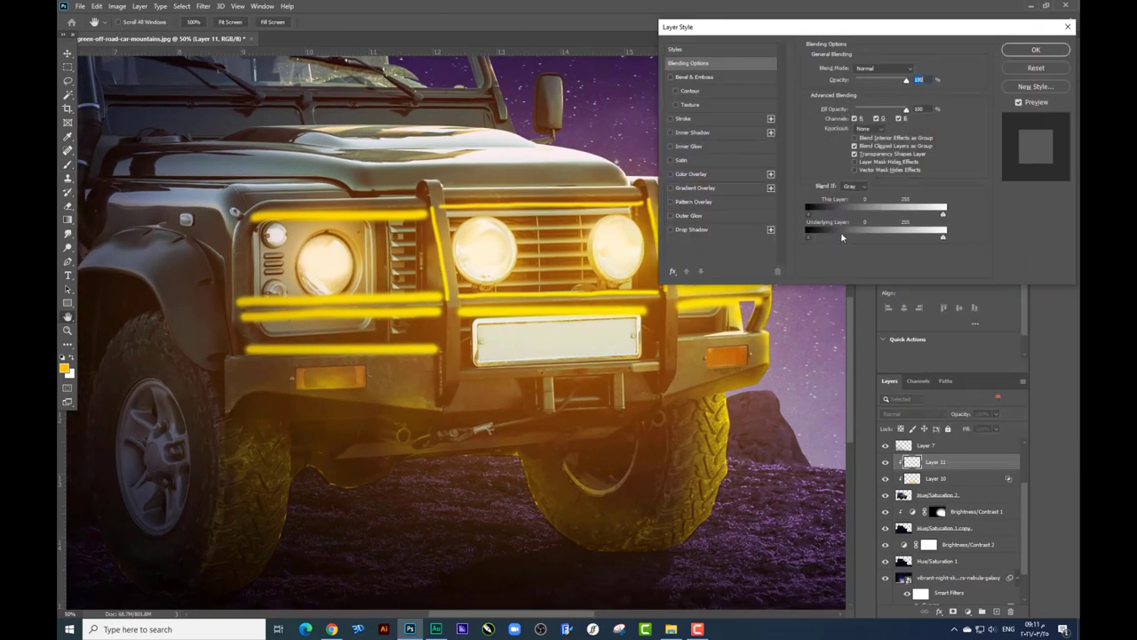
pyautogui.moveTo(840, 232); pyautogui.dragTo(856, 232)
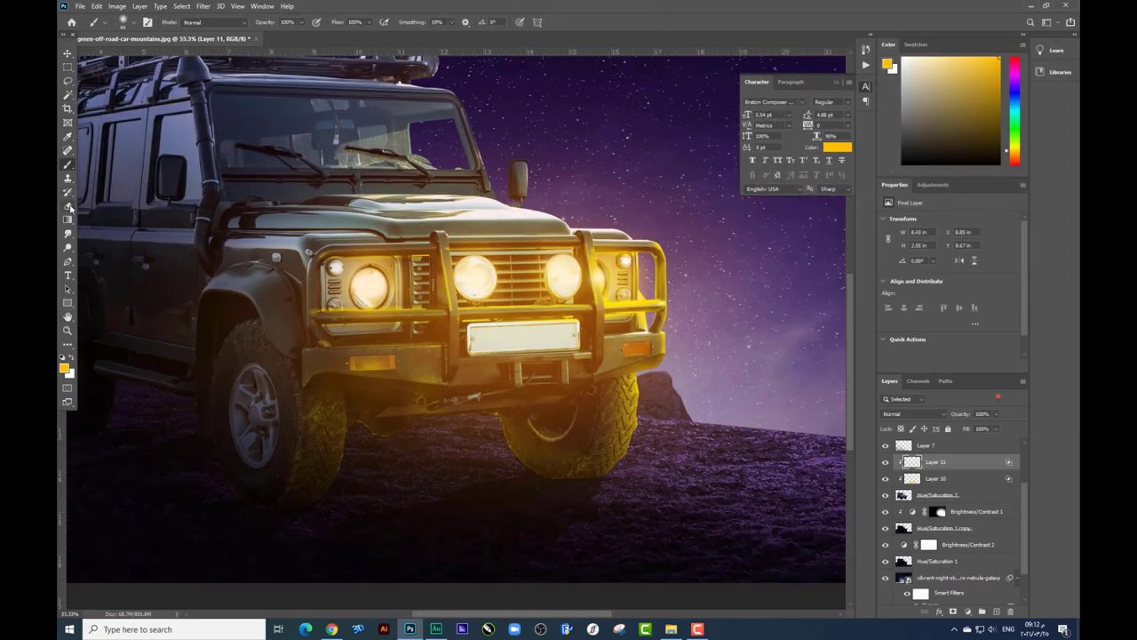
pyautogui.click(68, 206)
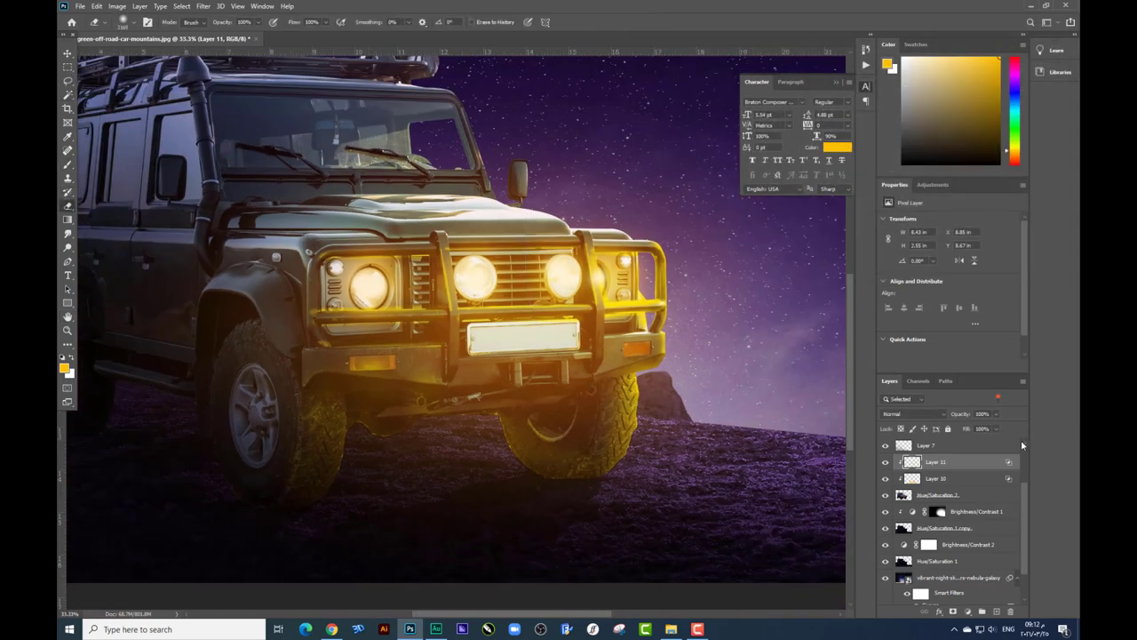
pyautogui.moveTo(987, 428); pyautogui.dragTo(983, 428)
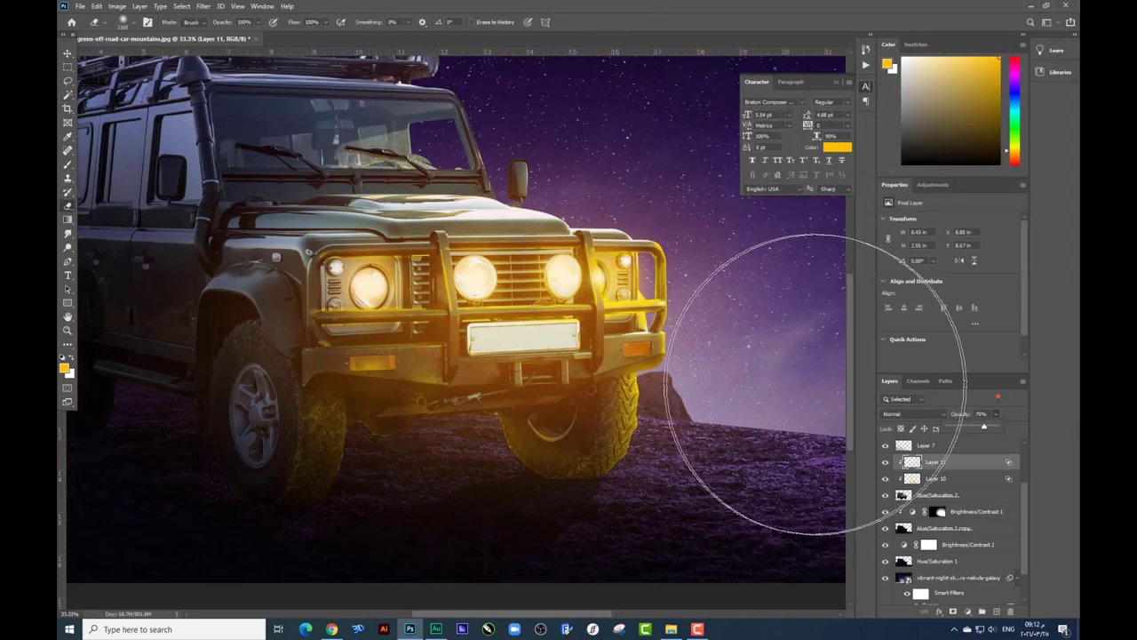
# - Compare Layer 10 hidden and shown, then lower its opacity to 77%
pyautogui.click(886, 479)
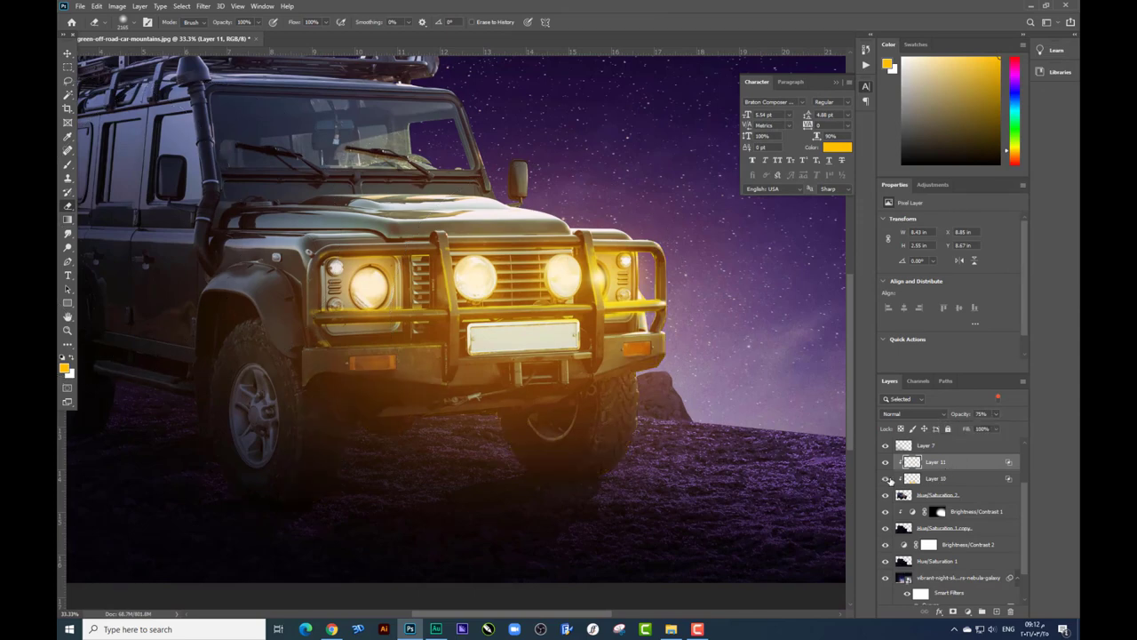
pyautogui.hotkey('ctrl', '-')
pyautogui.hotkey('ctrl', '-')
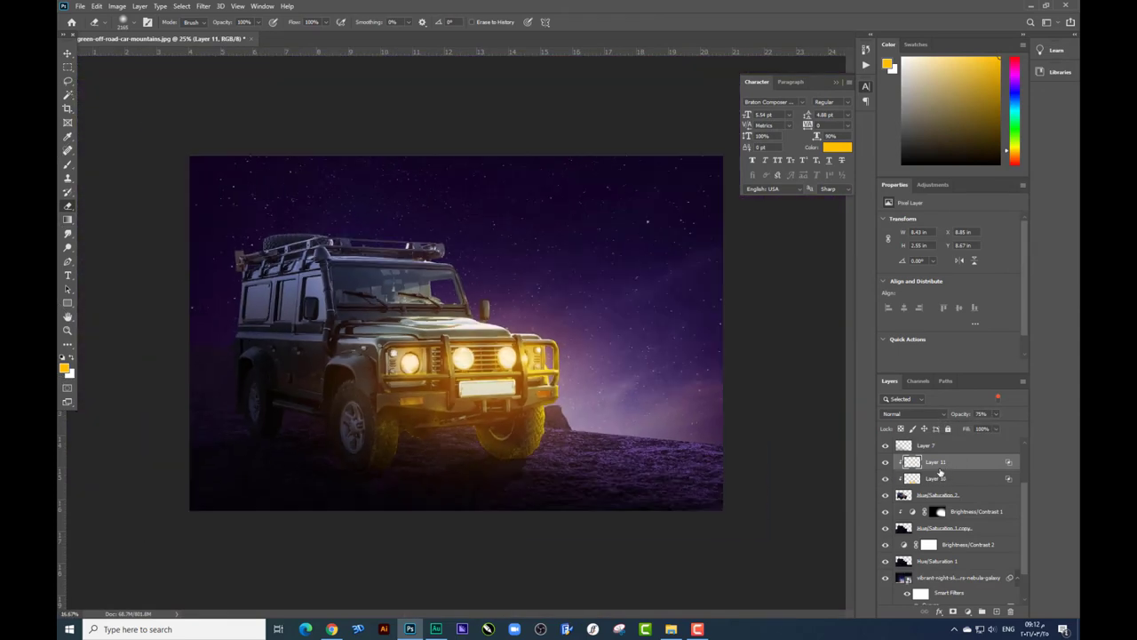
pyautogui.hotkey('ctrl', '+')
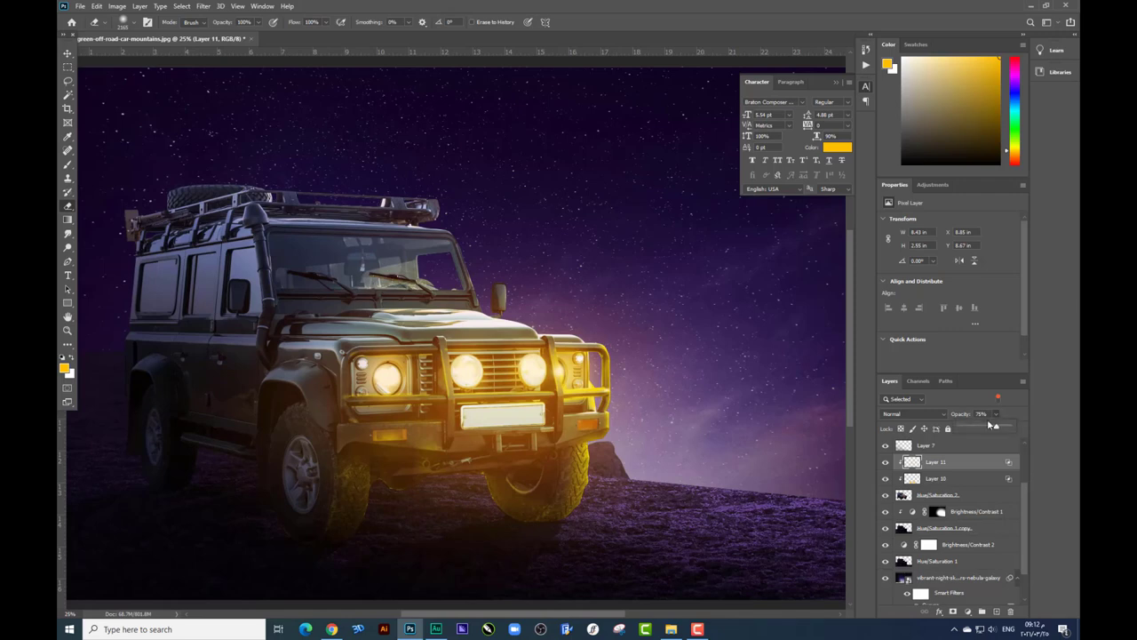
pyautogui.doubleClick(936, 478)
pyautogui.moveTo(997, 419); pyautogui.dragTo(981, 429)
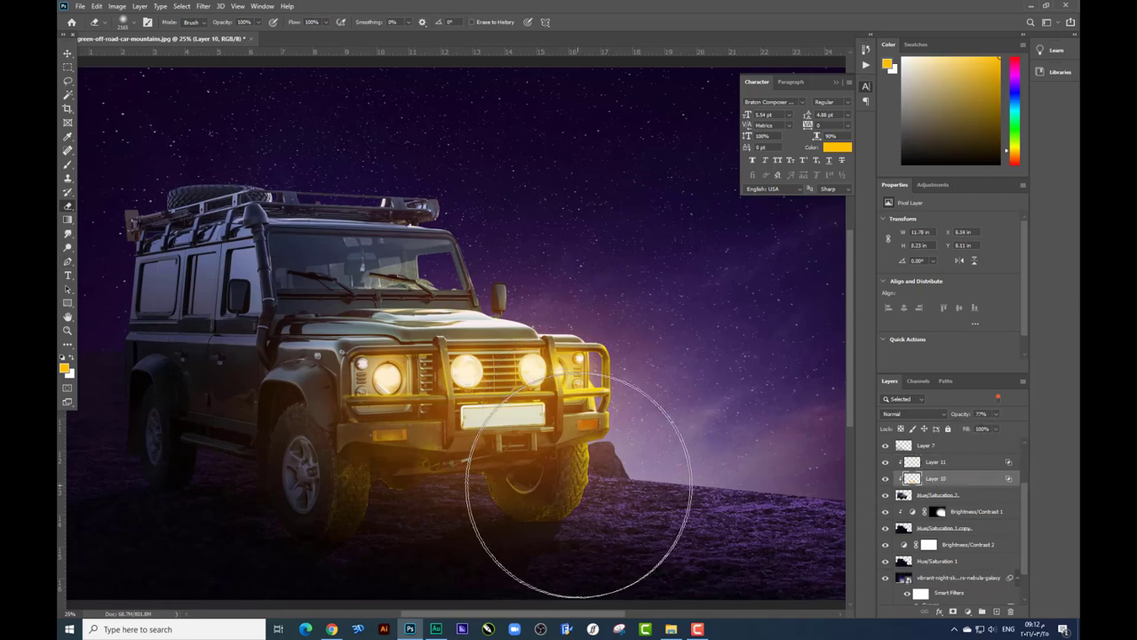
pyautogui.moveTo(566, 385); pyautogui.dragTo(566, 380)
pyautogui.scroll(-3, 566, 382)
# - Select only the Hue/Saturation 2 adjustment and set the eraser brush size
pyautogui.press('v')
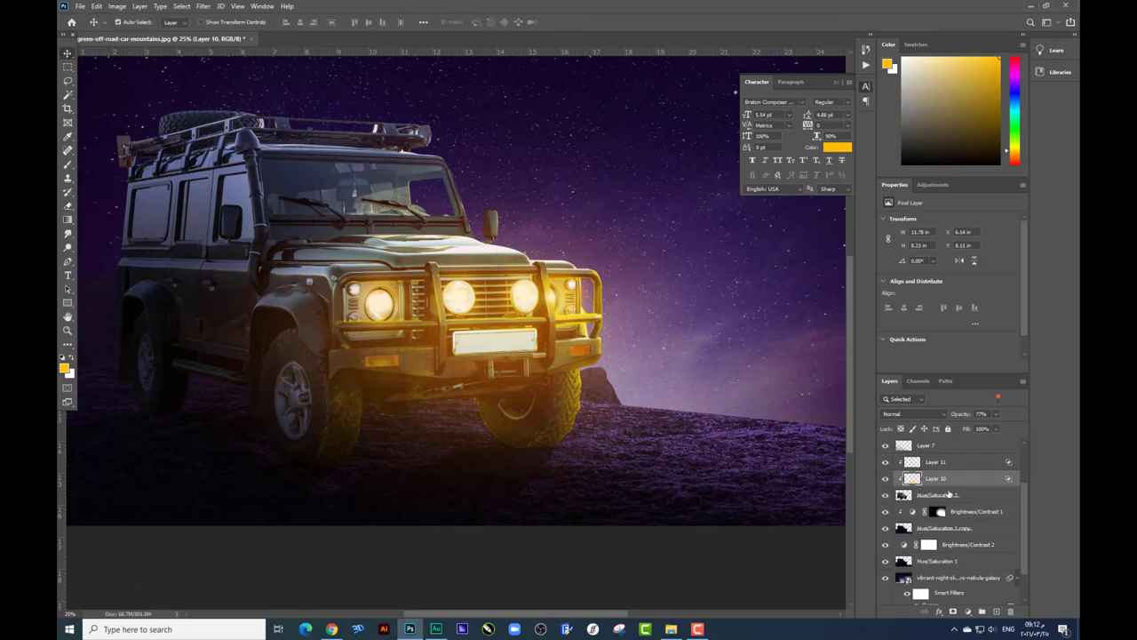
pyautogui.keyDown('shift'); pyautogui.click(941, 494); pyautogui.keyUp('shift')
pyautogui.moveTo(604, 361); pyautogui.dragTo(577, 347)
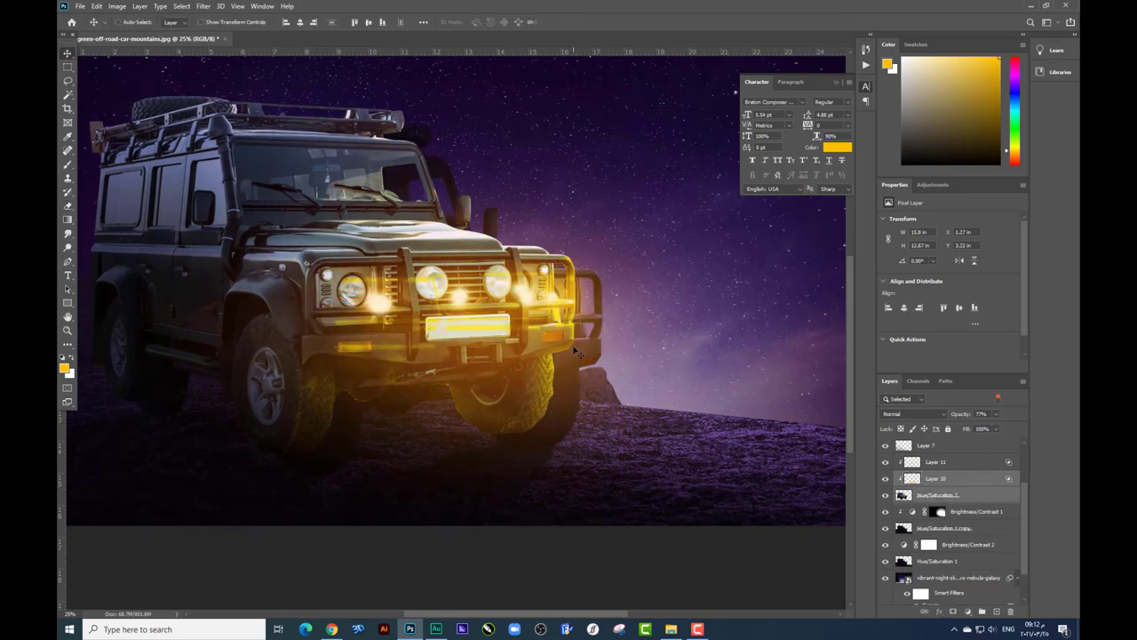
pyautogui.hotkey('ctrl', 'z')
pyautogui.click(933, 498)
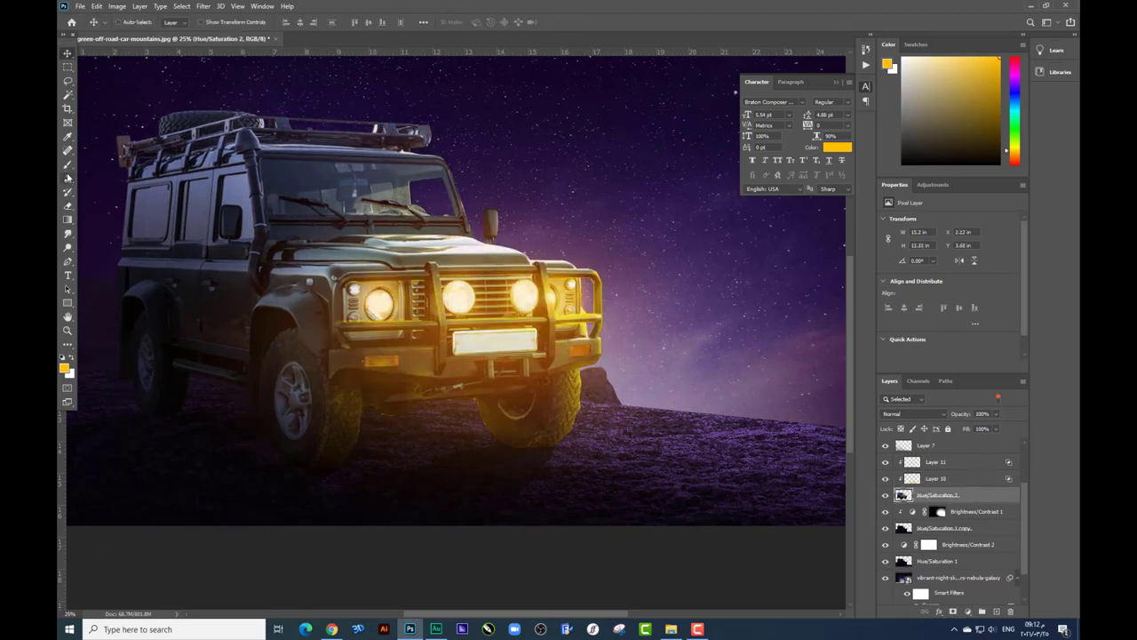
pyautogui.click(68, 206)
pyautogui.rightClick(741, 442)
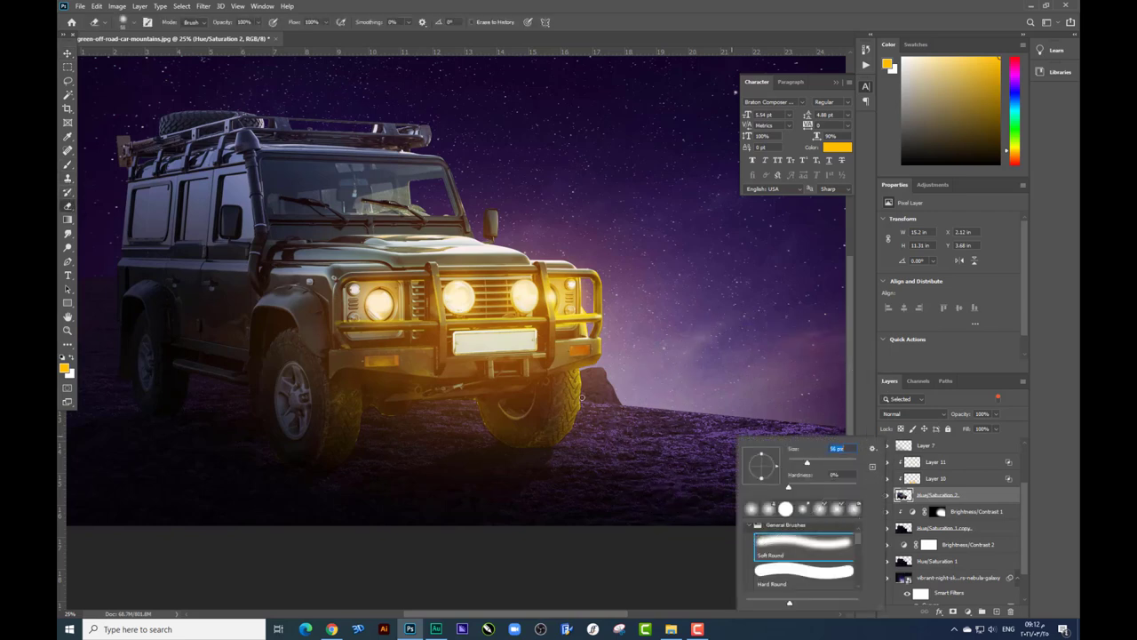
pyautogui.press('Return')
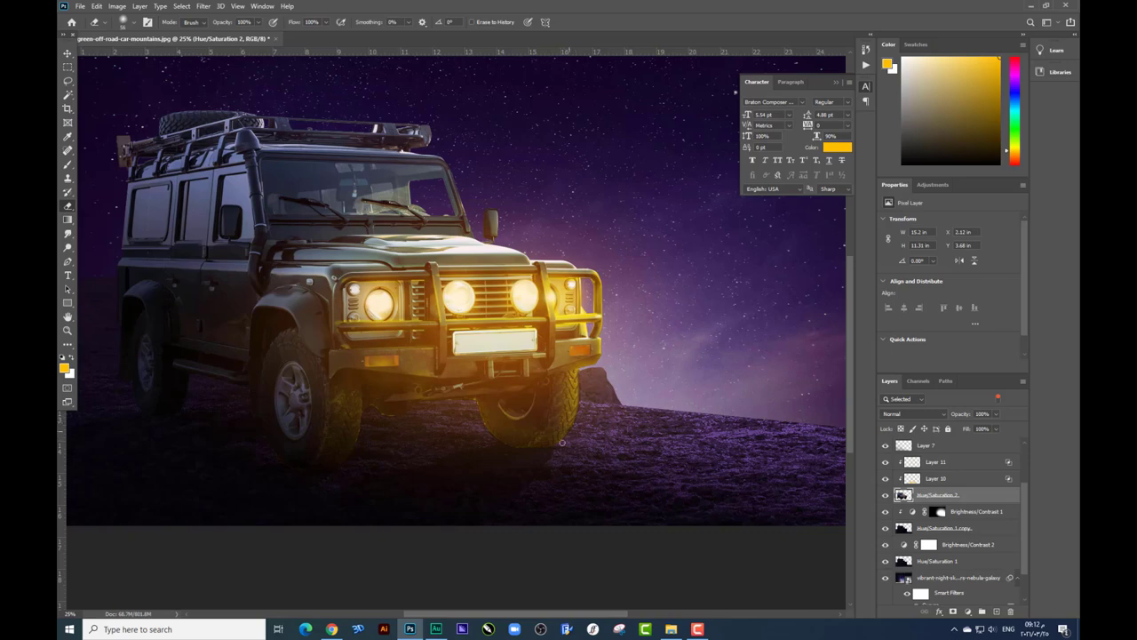
# - Zoom in on the front tyre and shift the yellow-tinted layer slightly left
pyautogui.scroll(1, 500, 363)
pyautogui.scroll(1, 501, 363)
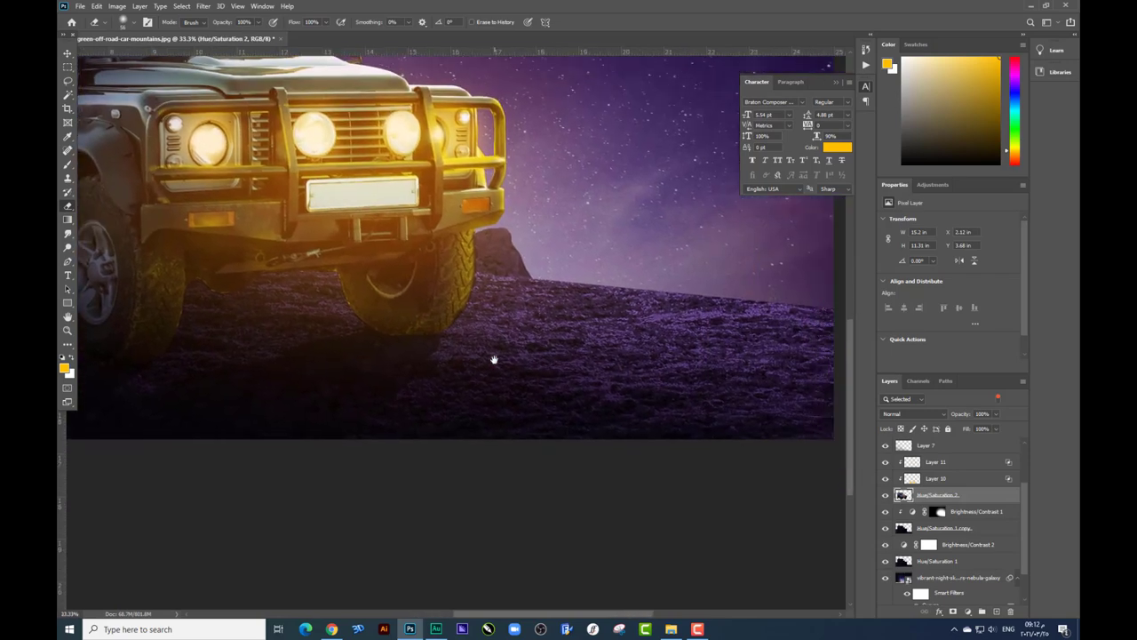
pyautogui.scroll(1, 500, 363)
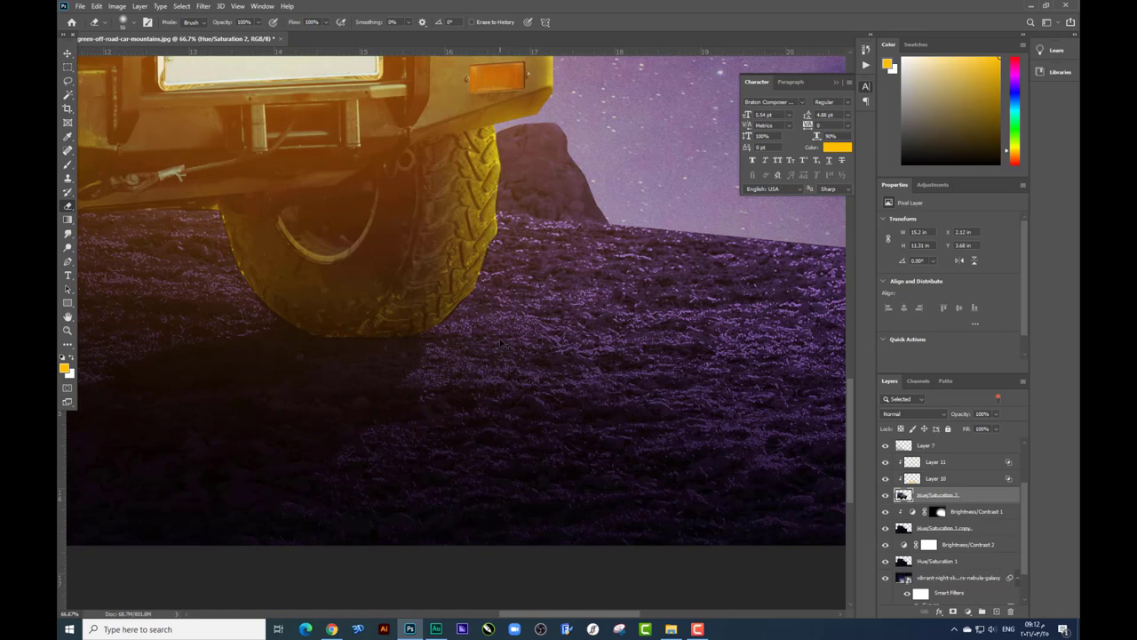
pyautogui.scroll(1, 495, 329)
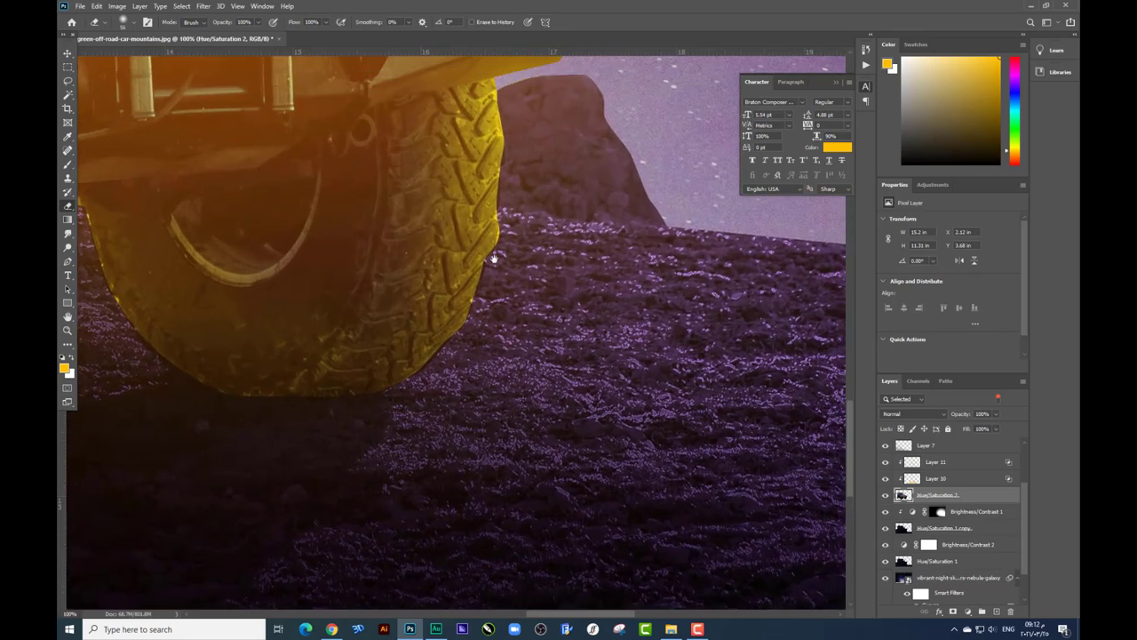
pyautogui.click(67, 54)
pyautogui.moveTo(574, 270); pyautogui.dragTo(402, 300)
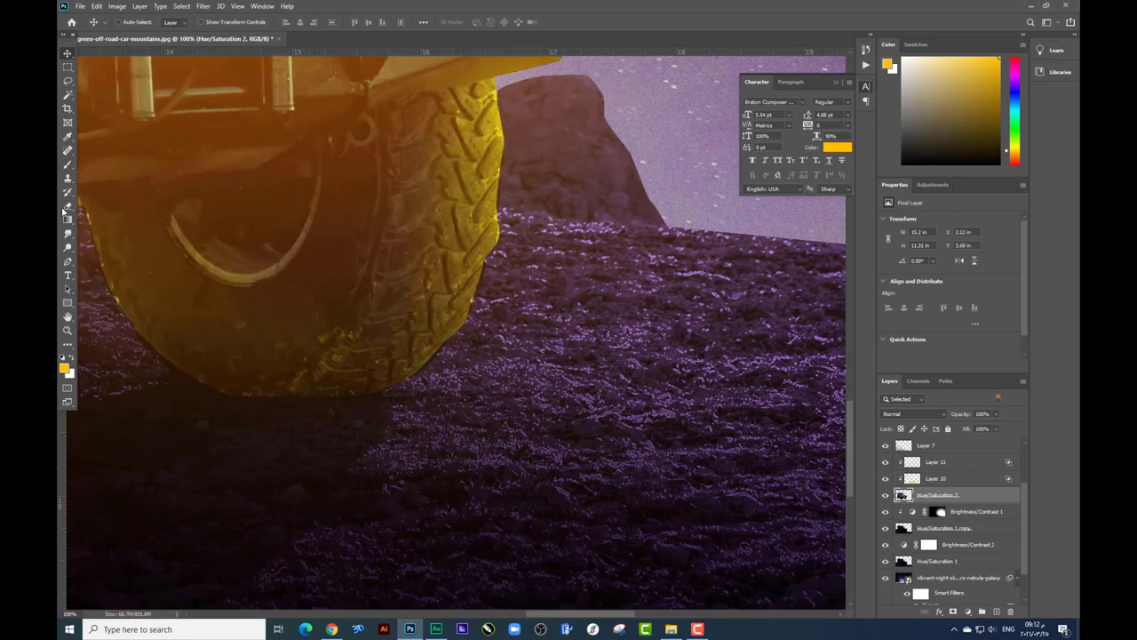
# - Trace a pen path from the tyre's bottom up its right edge, then zoom out
pyautogui.click(67, 262)
pyautogui.click(378, 392)
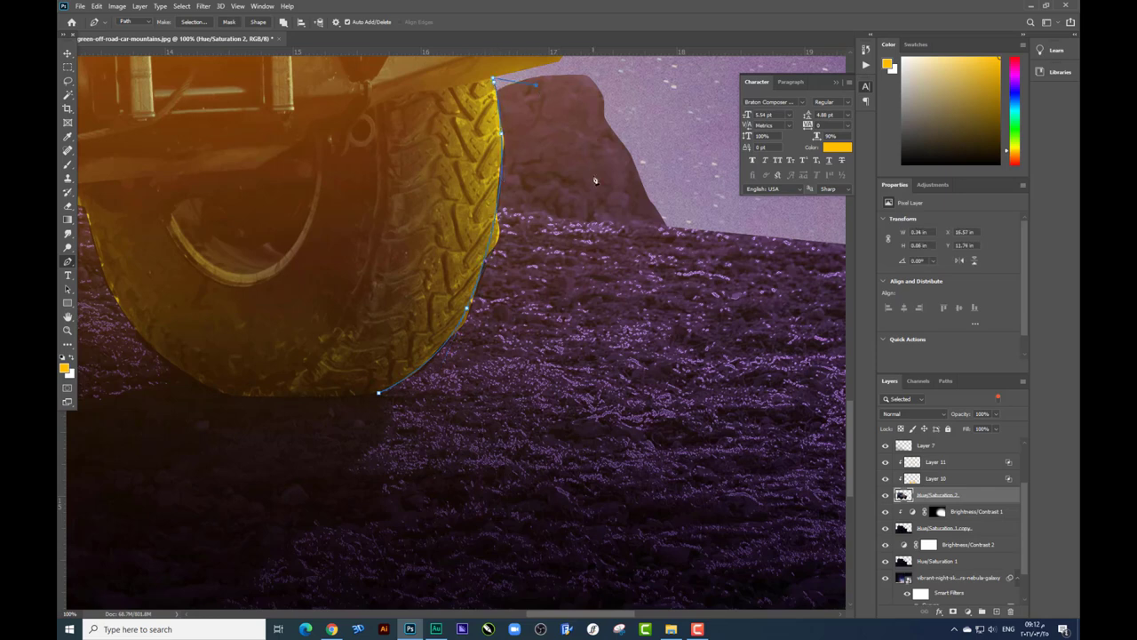
pyautogui.moveTo(604, 257); pyautogui.dragTo(596, 273)
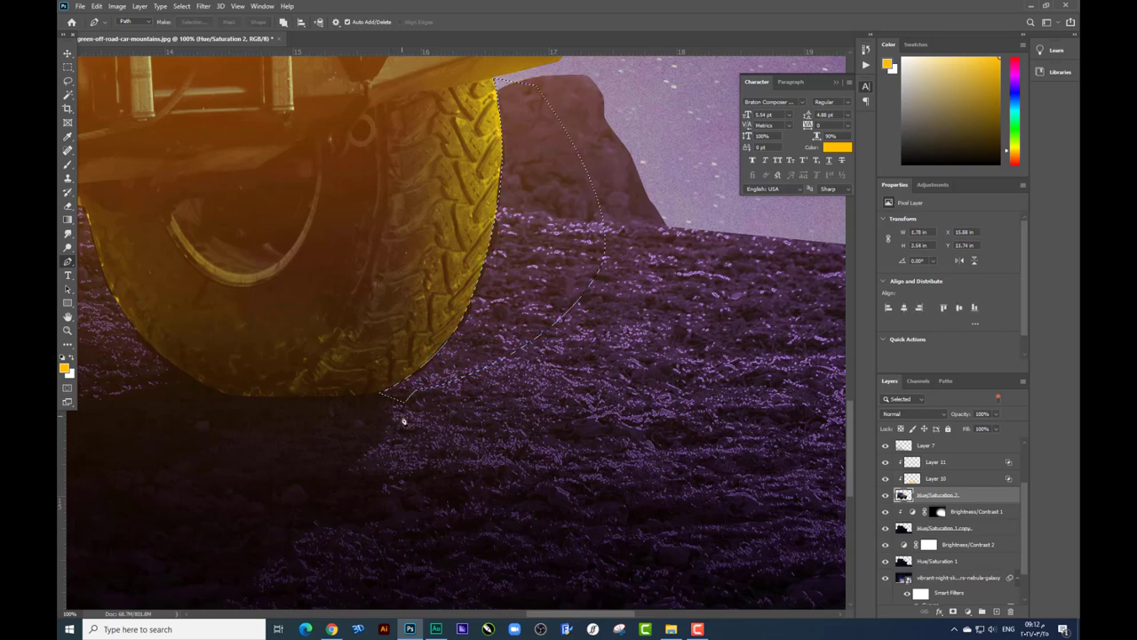
pyautogui.scroll(-1, 400, 425)
pyautogui.scroll(-1, 402, 419)
pyautogui.scroll(-1, 228, 388)
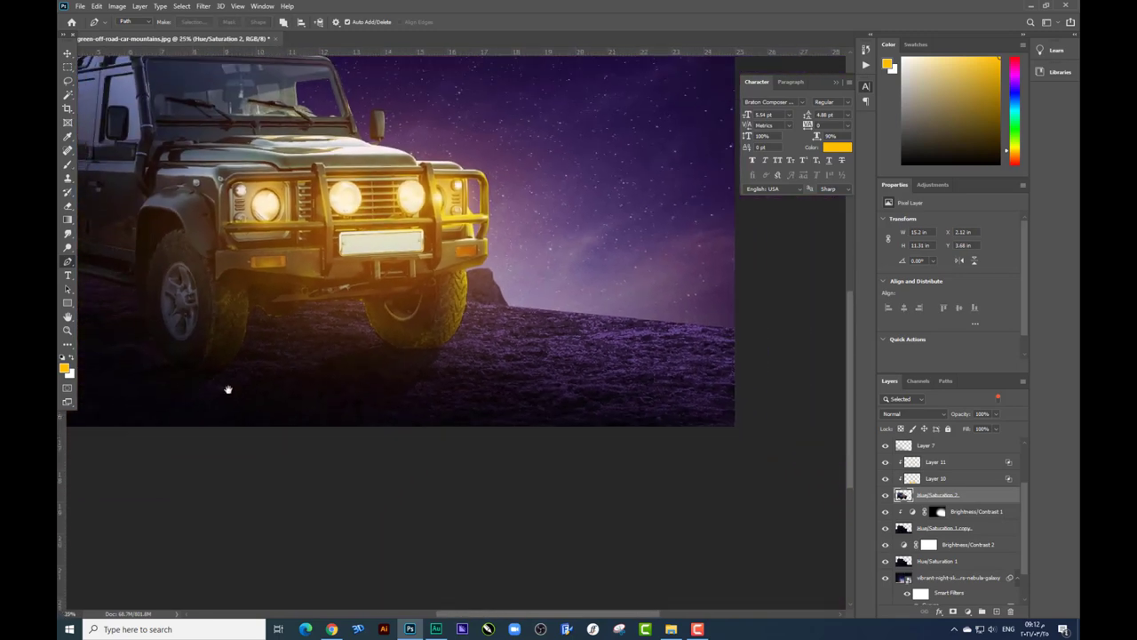
pyautogui.scroll(-1, 287, 363)
pyautogui.scroll(-1, 305, 333)
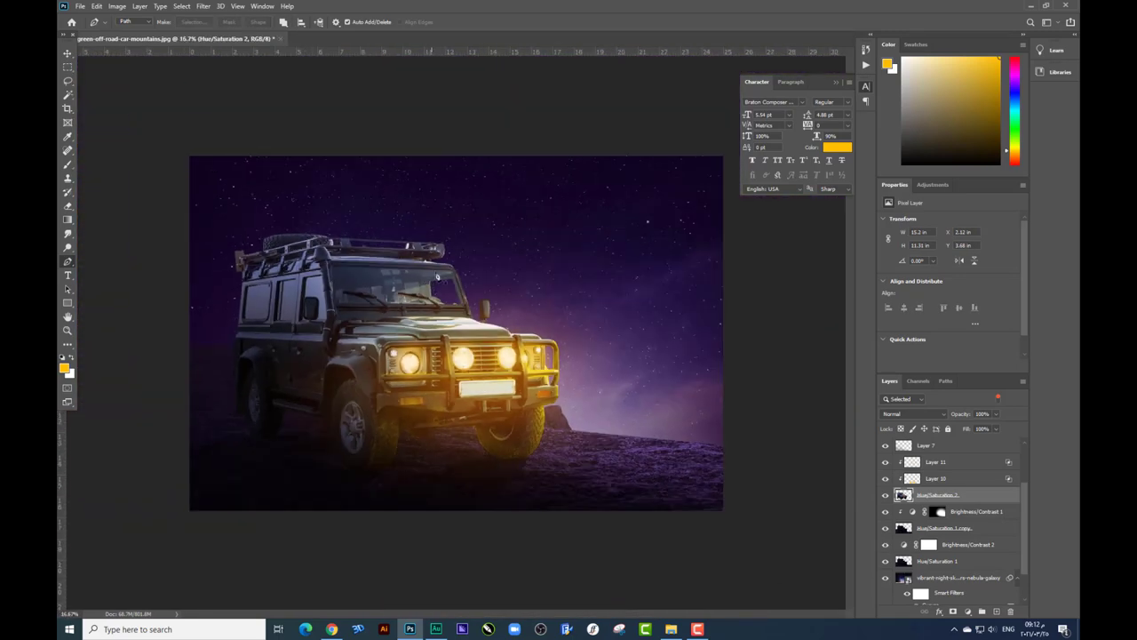
# - Select the night-sky background and extend the canvas upward with the Crop tool
pyautogui.click(66, 53)
pyautogui.moveTo(929, 543); pyautogui.dragTo(606, 276)
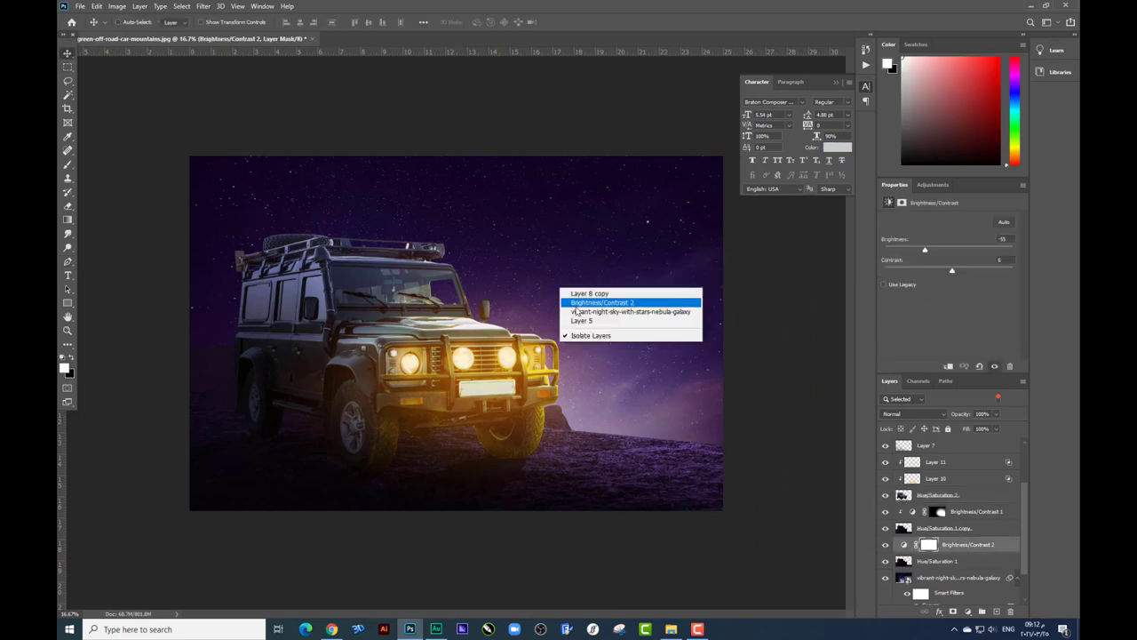
pyautogui.click(530, 267)
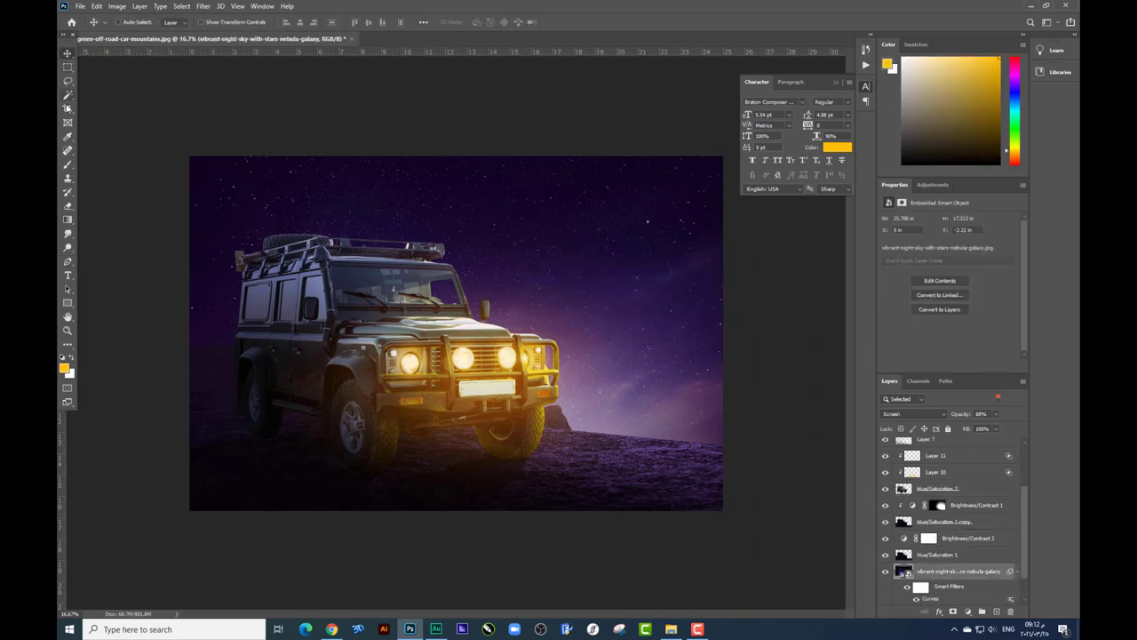
pyautogui.press('c')
pyautogui.moveTo(455, 157); pyautogui.dragTo(453, 114)
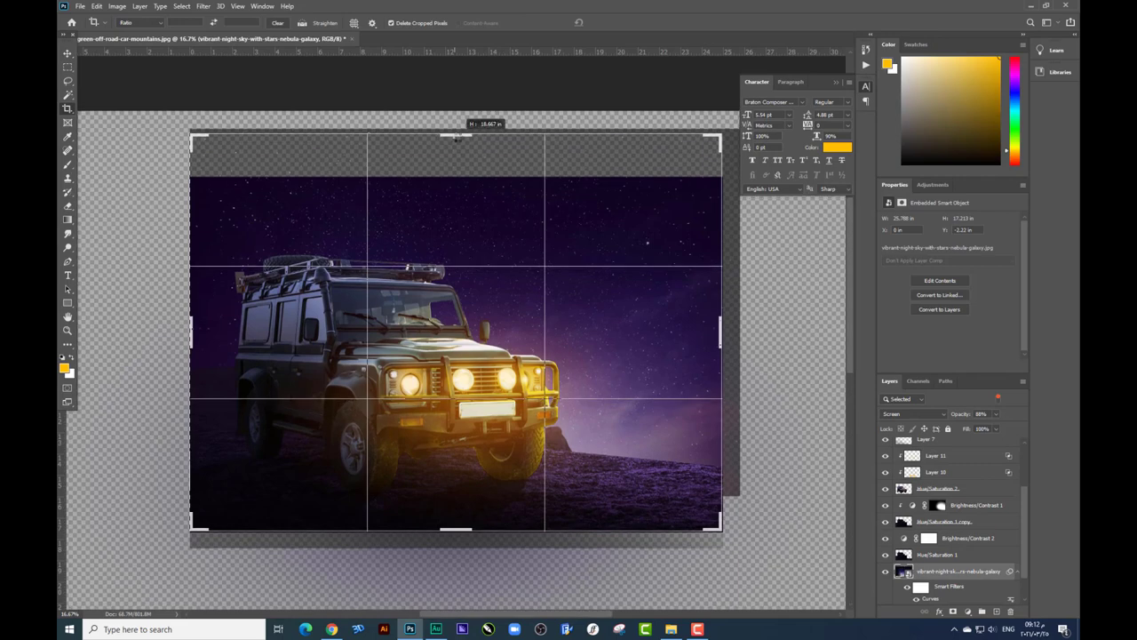
pyautogui.press('Return')
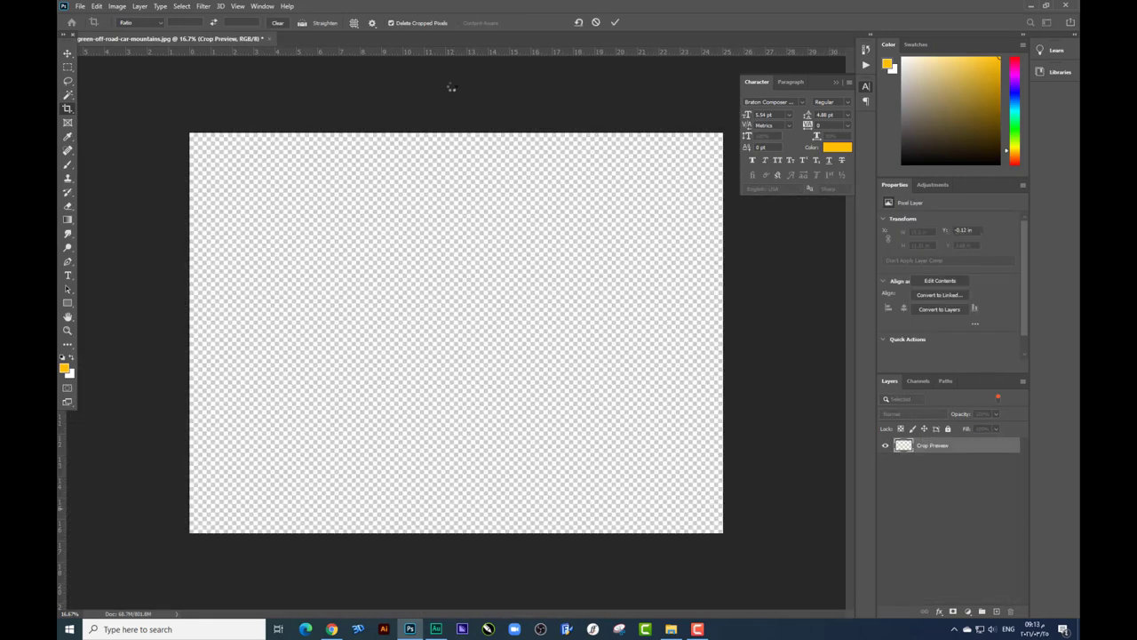
# - Stretch Layer 5 upward with Free Transform to fill the new empty strip
pyautogui.click(67, 54)
pyautogui.click(568, 236)
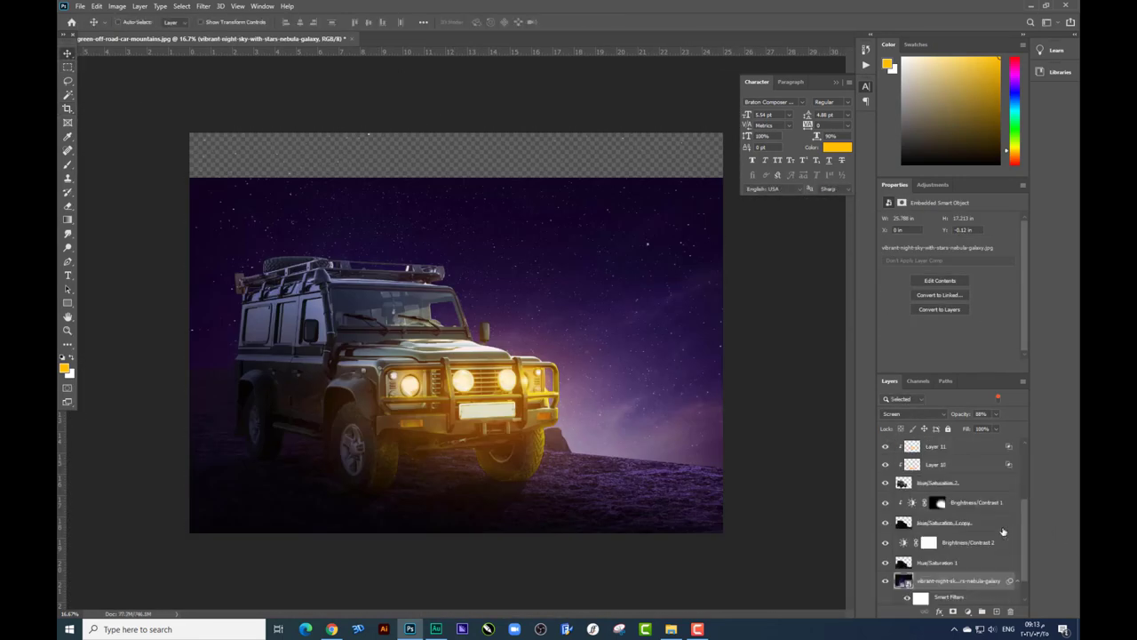
pyautogui.hotkey('ctrl', 't')
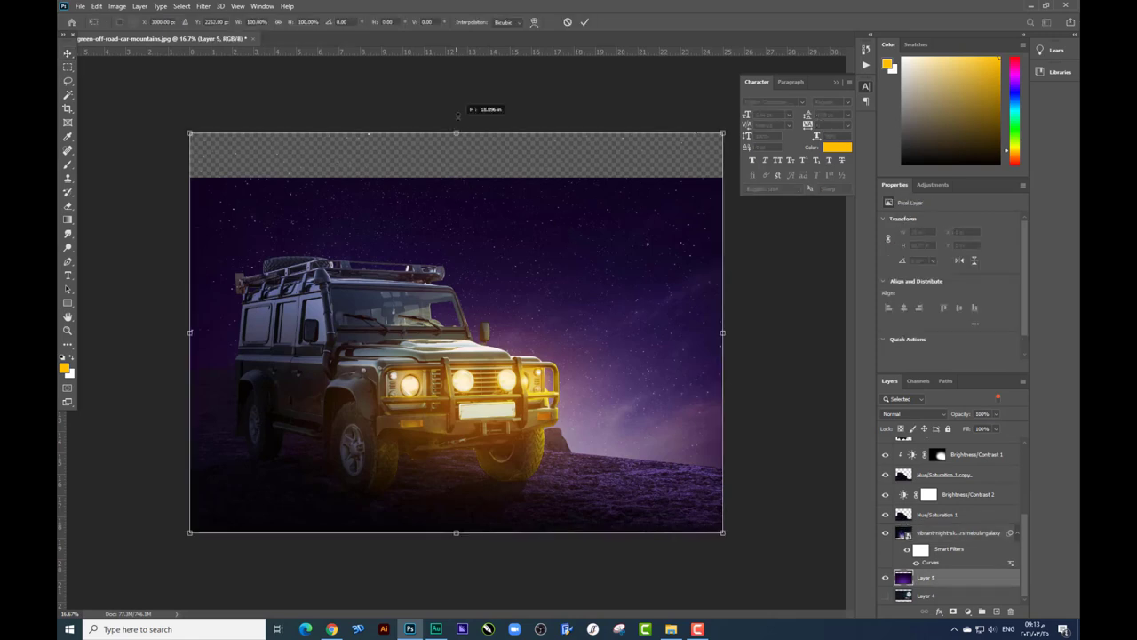
pyautogui.moveTo(458, 114); pyautogui.dragTo(460, 78)
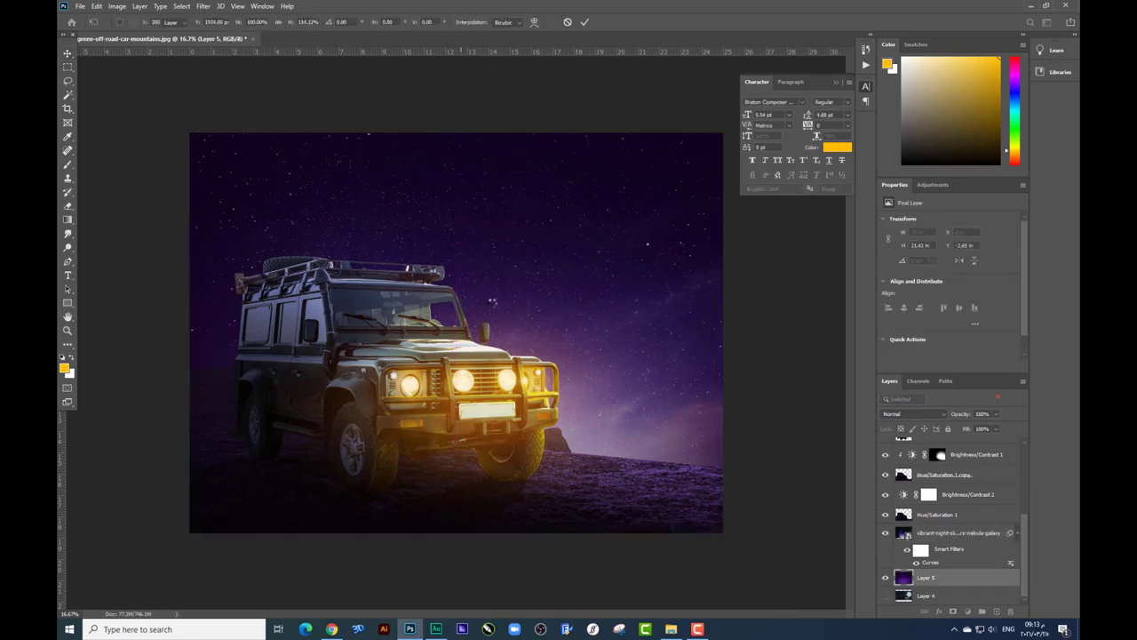
pyautogui.press('Return')
# - Zoom in on the car and select the night-sky smart object layer
pyautogui.hotkey('ctrl', '+')
pyautogui.scroll(-3, 569, 386)
pyautogui.scroll(-3, 569, 386)
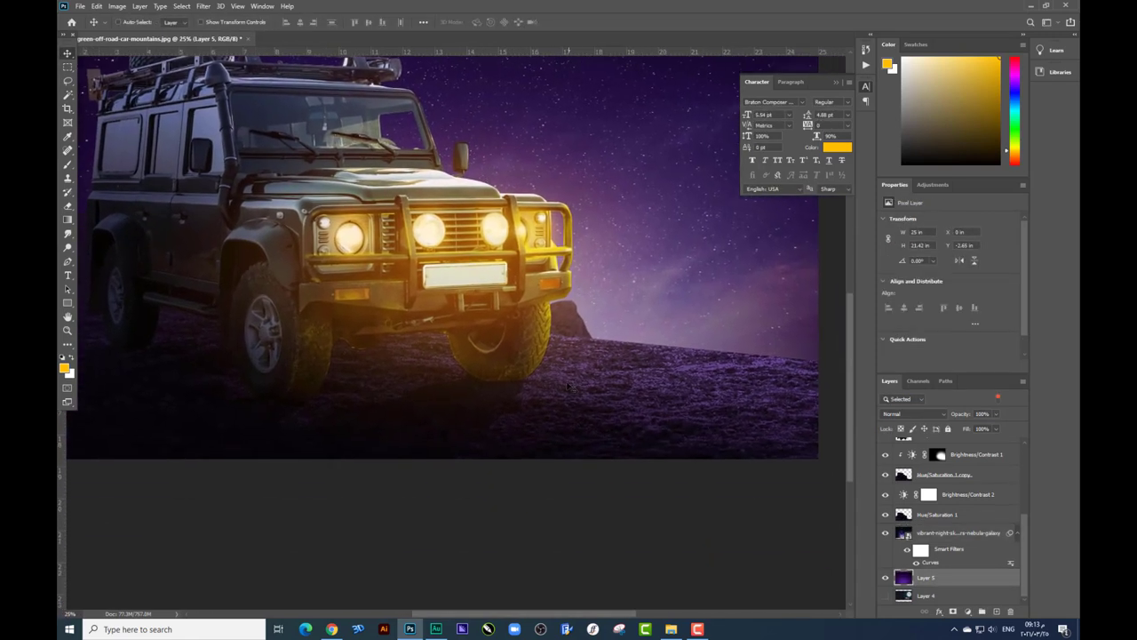
pyautogui.rightClick(567, 384)
pyautogui.click(594, 407)
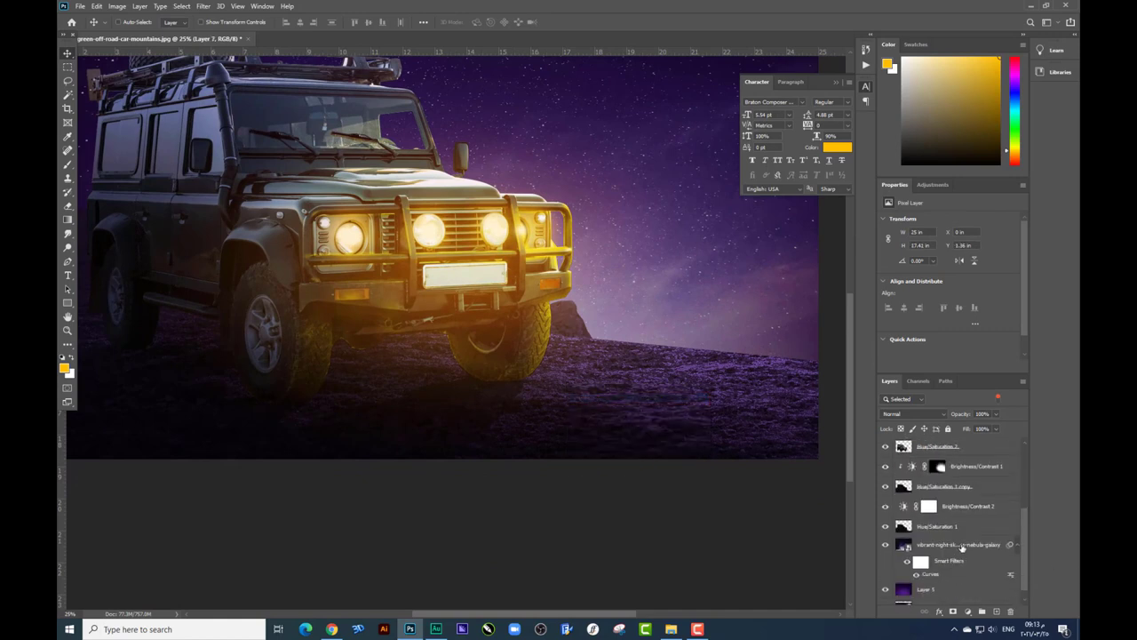
pyautogui.scroll(1, 949, 553)
pyautogui.click(939, 553)
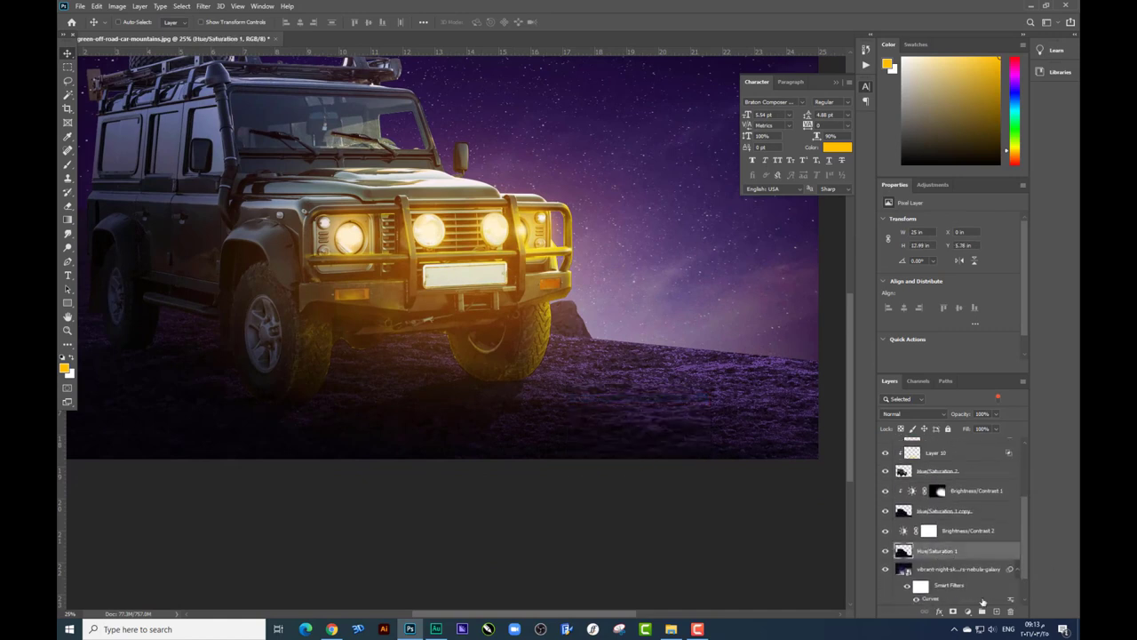
pyautogui.click(957, 573)
# - Paint a soft yellow dab on a new layer below Hue/Saturation 2
pyautogui.click(996, 611)
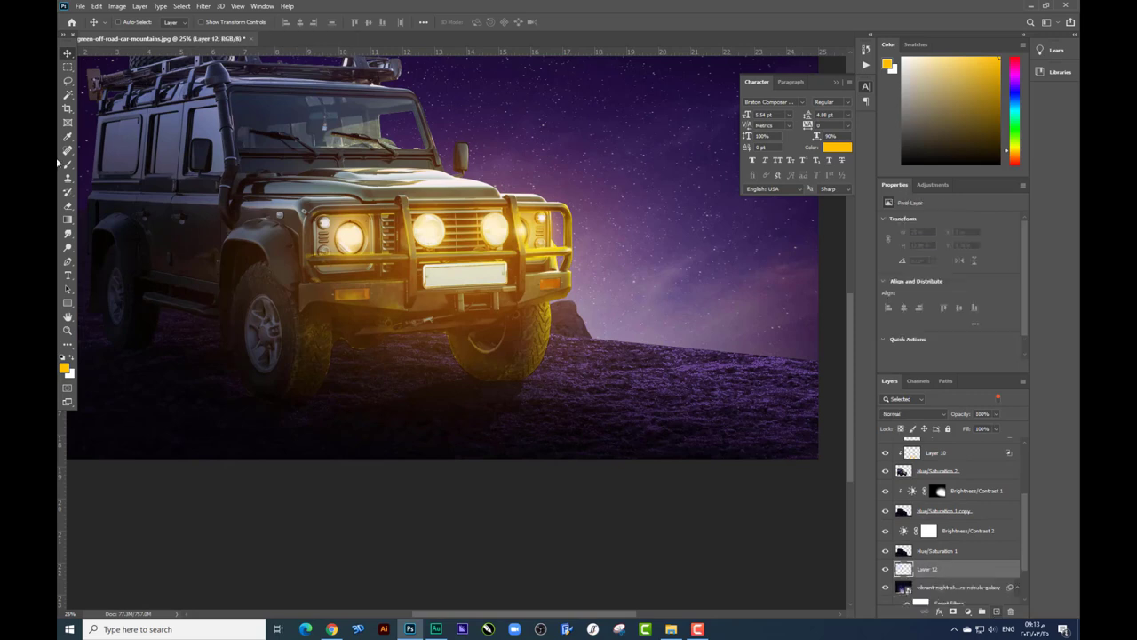
pyautogui.press('b')
pyautogui.rightClick(686, 417)
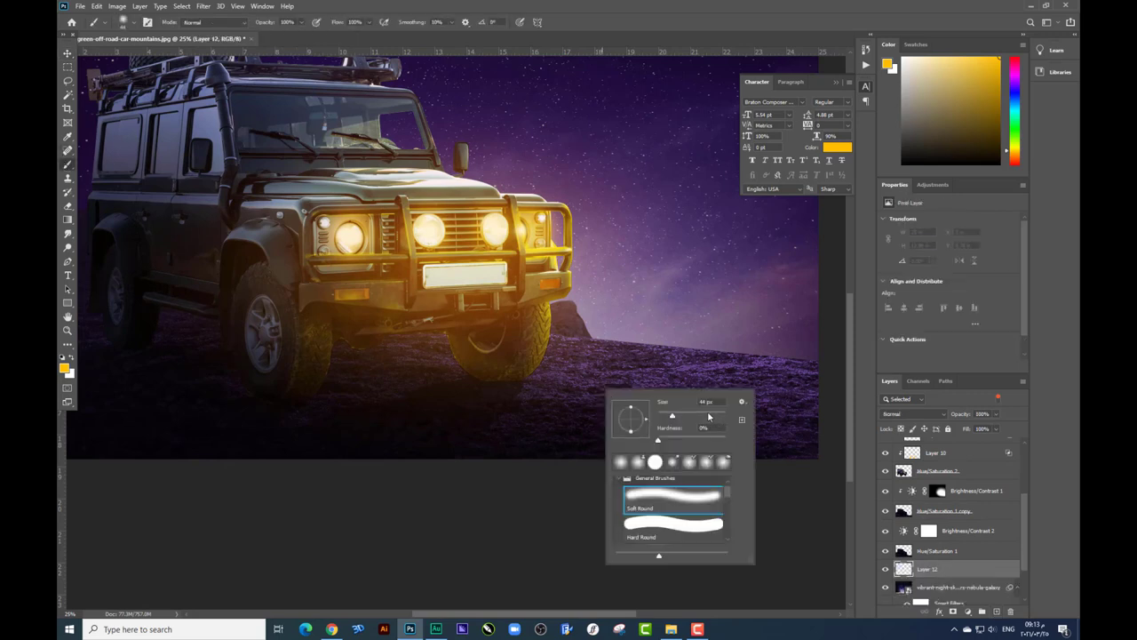
pyautogui.click(592, 385)
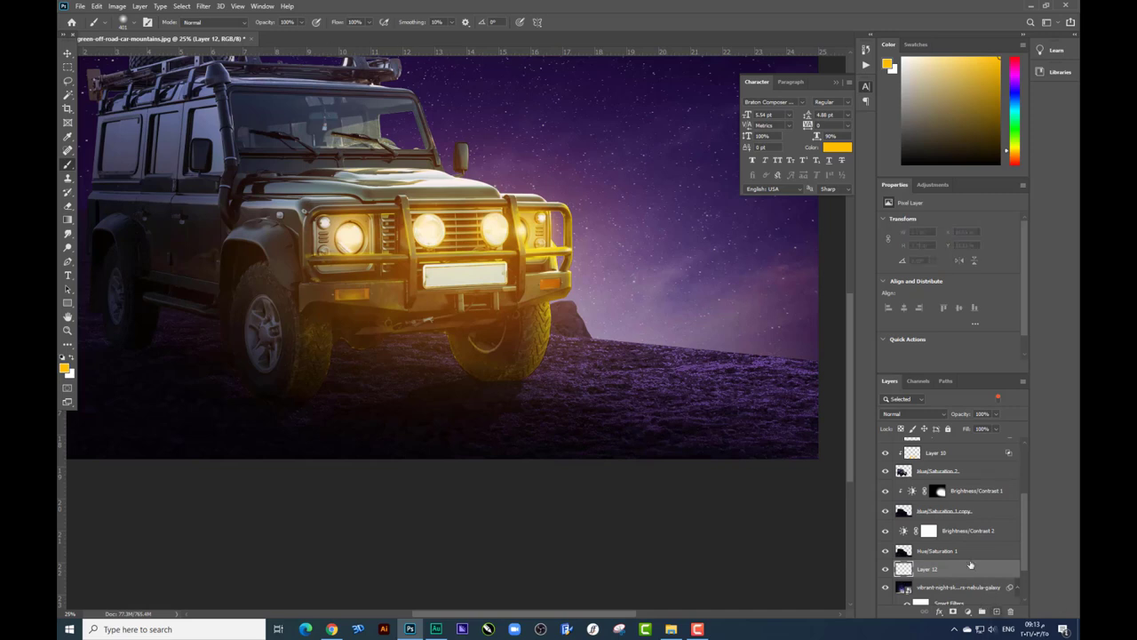
pyautogui.scroll(2, 955, 536)
pyautogui.click(964, 529)
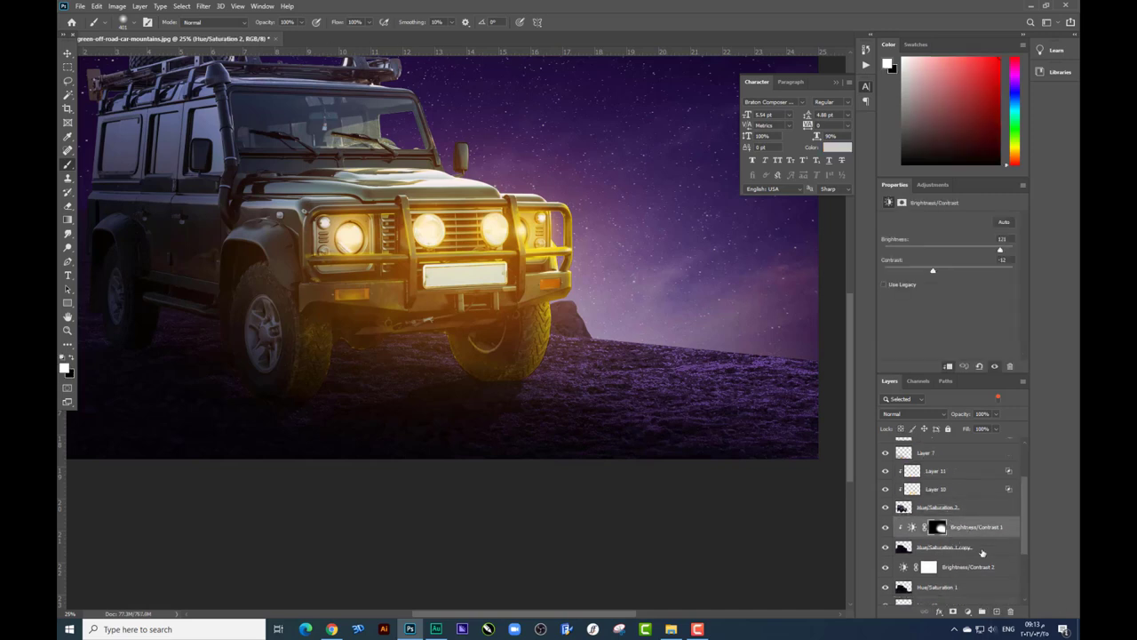
pyautogui.click(997, 611)
pyautogui.click(648, 399)
# - Stretch the dab into a streak and delete the part nearest the car
pyautogui.hotkey('ctrl', 't')
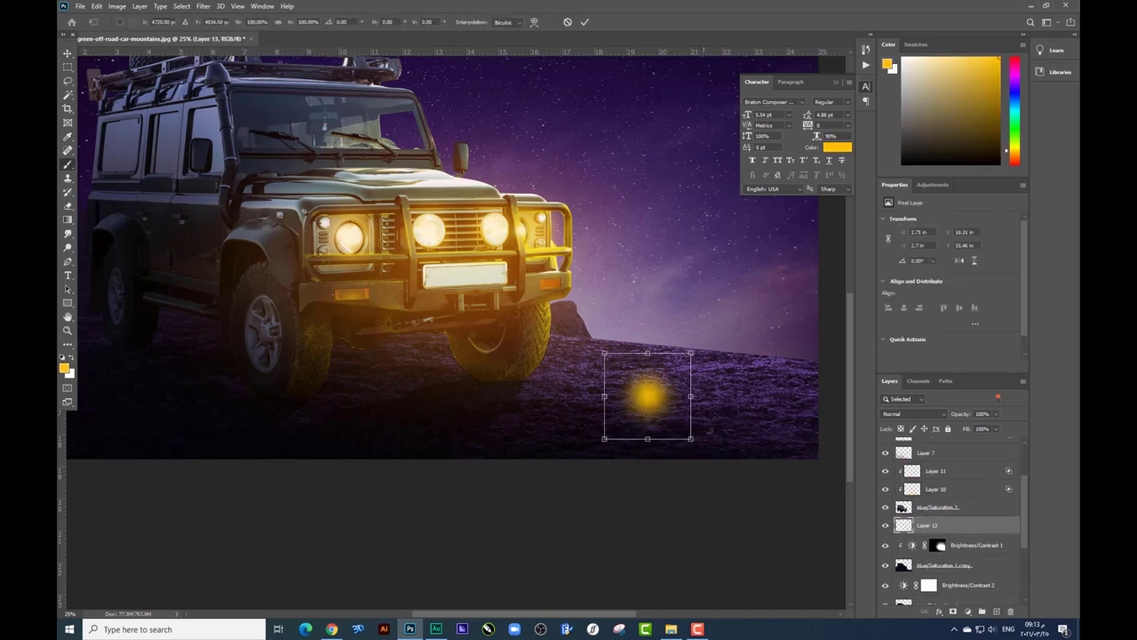
pyautogui.moveTo(697, 443)
pyautogui.mouseDown()
pyautogui.moveTo(812, 458)
pyautogui.moveTo(604, 266)
pyautogui.moveTo(618, 256)
pyautogui.moveTo(696, 311)
pyautogui.moveTo(667, 362)
pyautogui.mouseUp()
pyautogui.press('Escape')
pyautogui.hotkey('ctrl', 't')
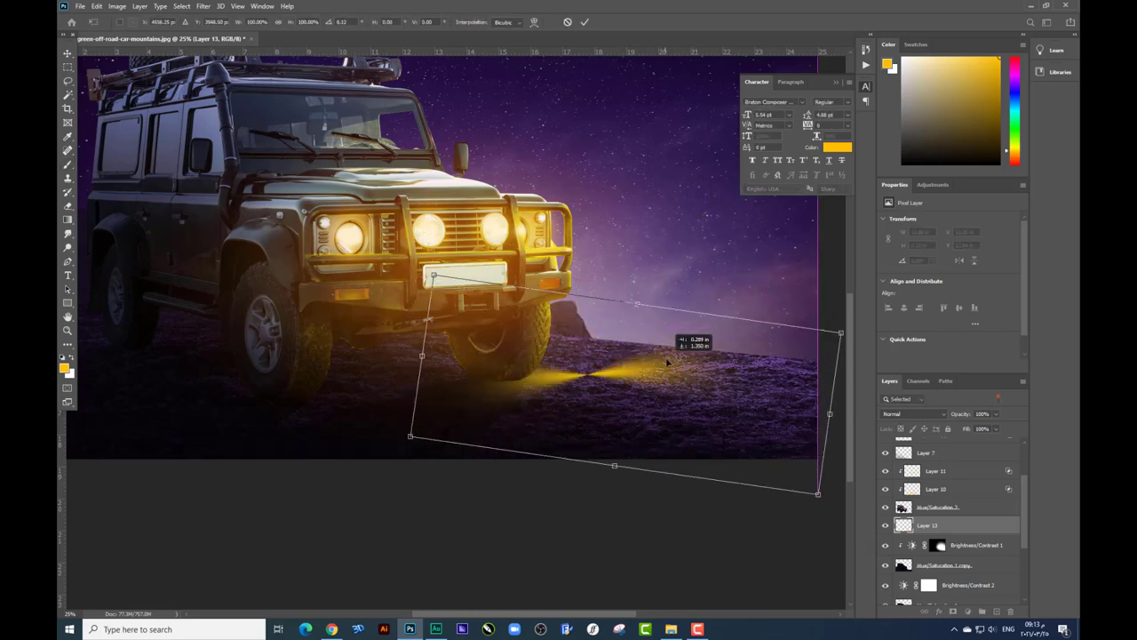
pyautogui.press('Return')
pyautogui.press('m')
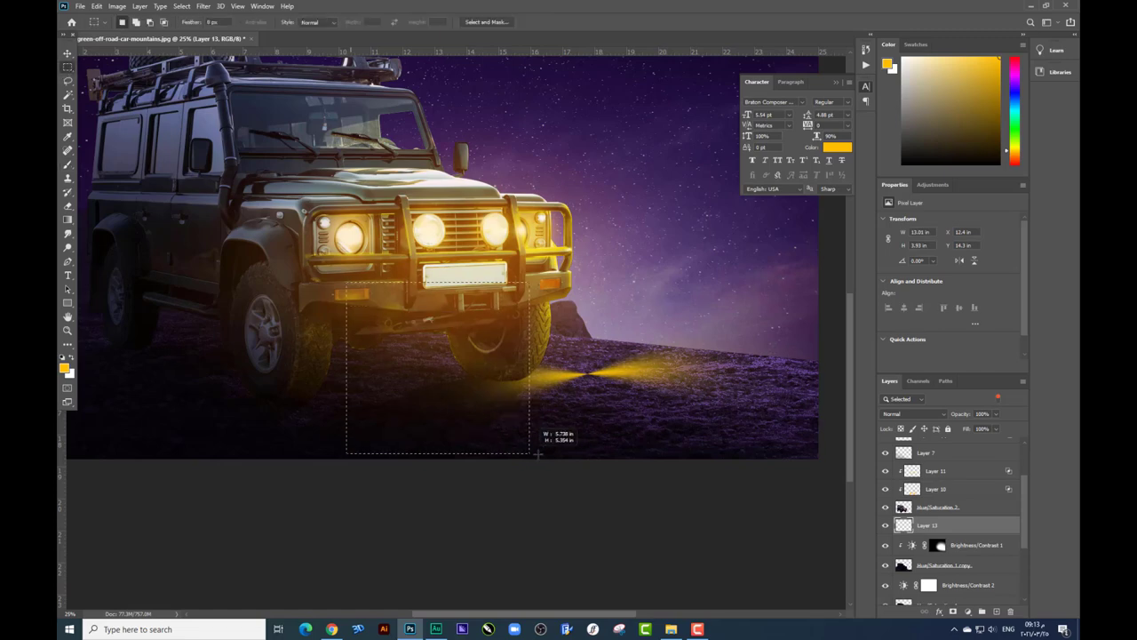
pyautogui.moveTo(537, 454); pyautogui.dragTo(589, 459)
pyautogui.press('Delete')
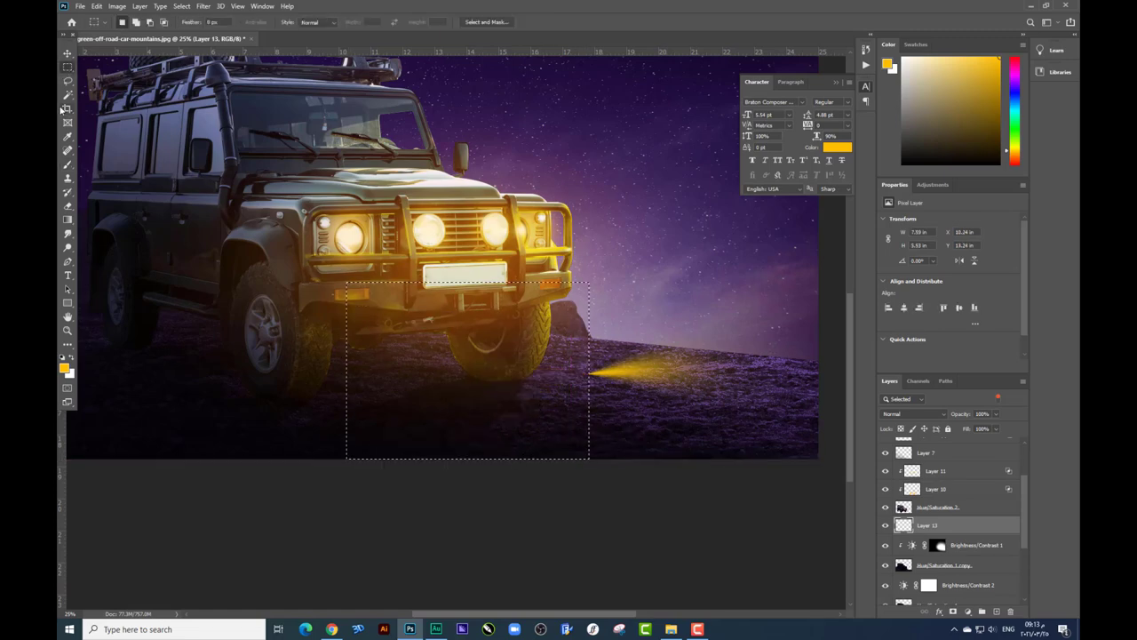
pyautogui.click(68, 53)
pyautogui.hotkey('ctrl', '0')
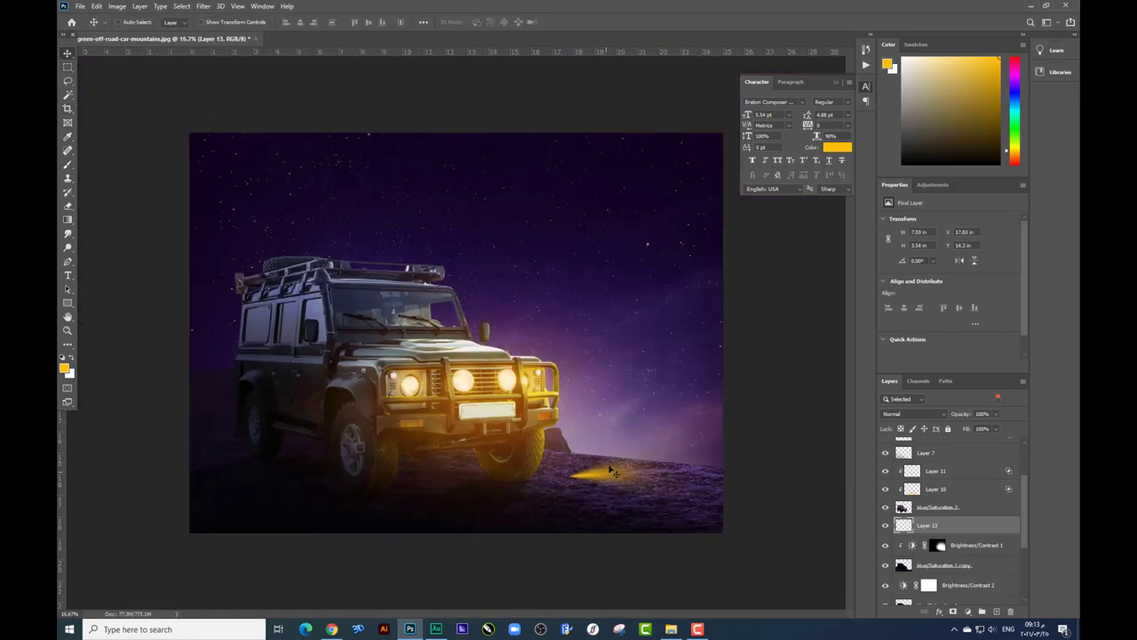
# - Distort the streak into a wide headlight beam spreading across the ground under the car
pyautogui.hotkey('ctrl', 't')
pyautogui.moveTo(711, 503); pyautogui.dragTo(636, 543)
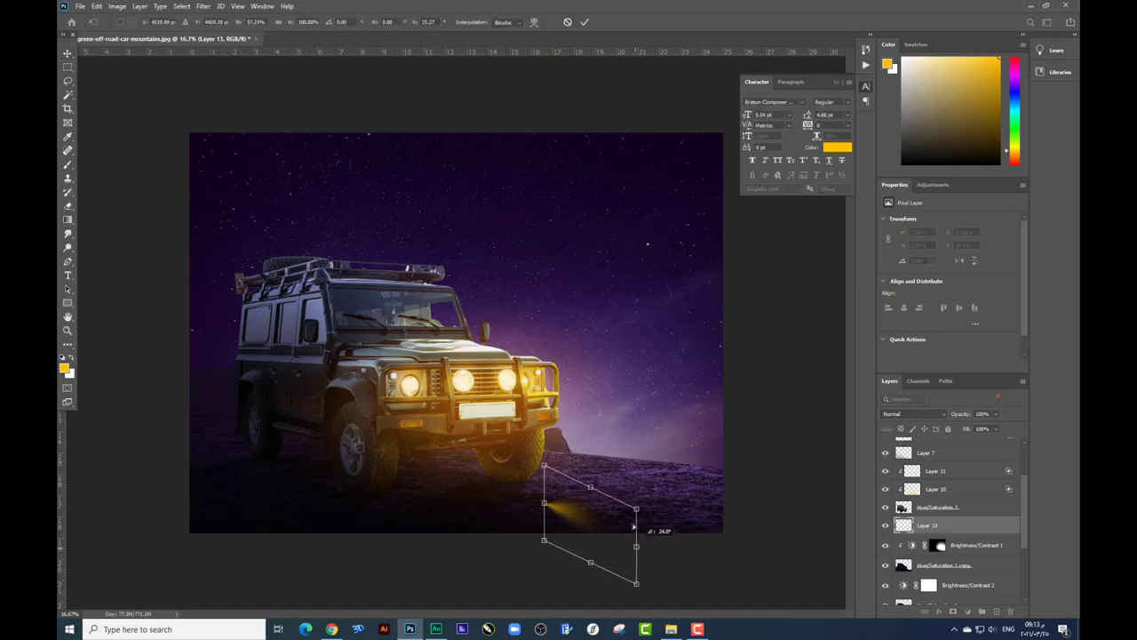
pyautogui.moveTo(608, 489); pyautogui.dragTo(667, 421)
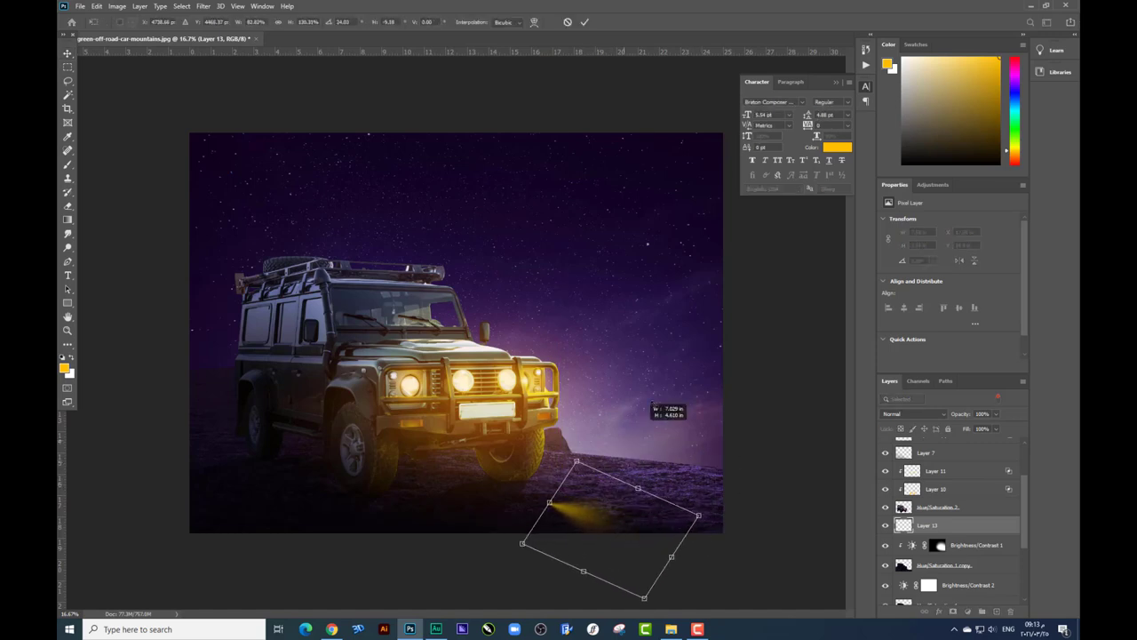
pyautogui.hotkey('ctrl', '-')
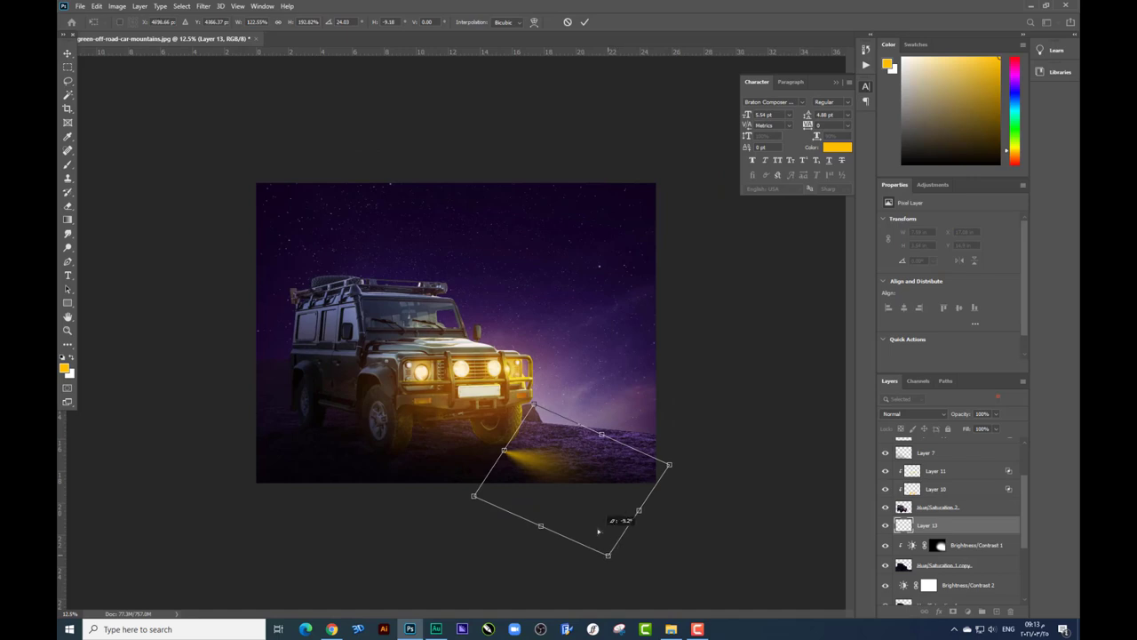
pyautogui.moveTo(598, 532); pyautogui.dragTo(576, 538)
pyautogui.moveTo(550, 415)
pyautogui.mouseDown()
pyautogui.moveTo(512, 472)
pyautogui.moveTo(422, 453)
pyautogui.mouseUp()
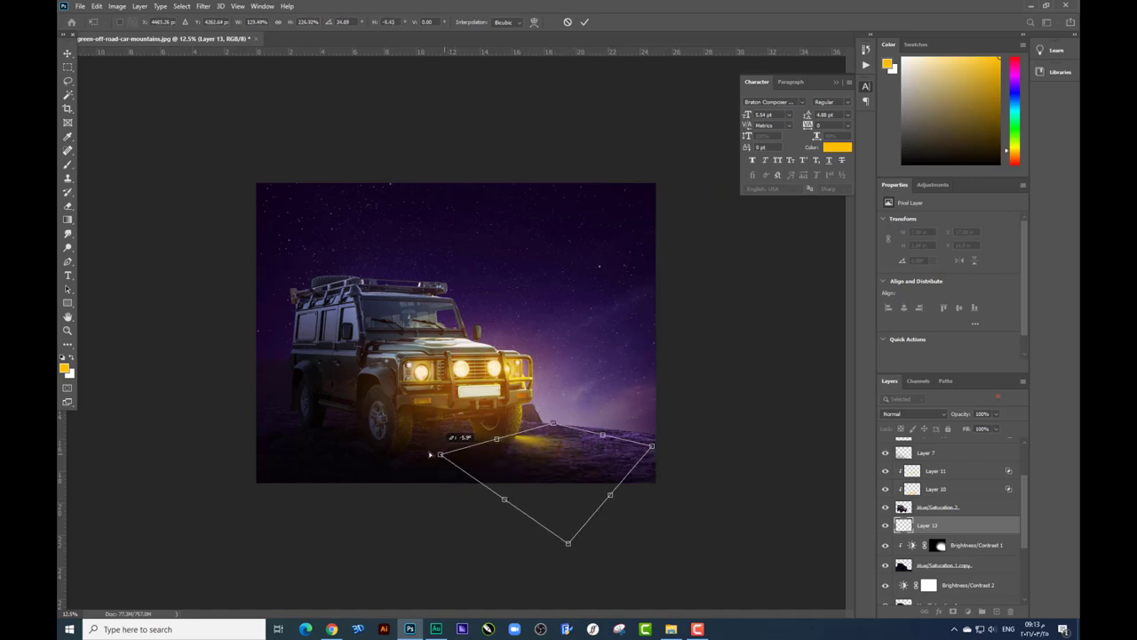
pyautogui.moveTo(569, 490); pyautogui.dragTo(562, 506)
pyautogui.hotkey('alt', 'shift')
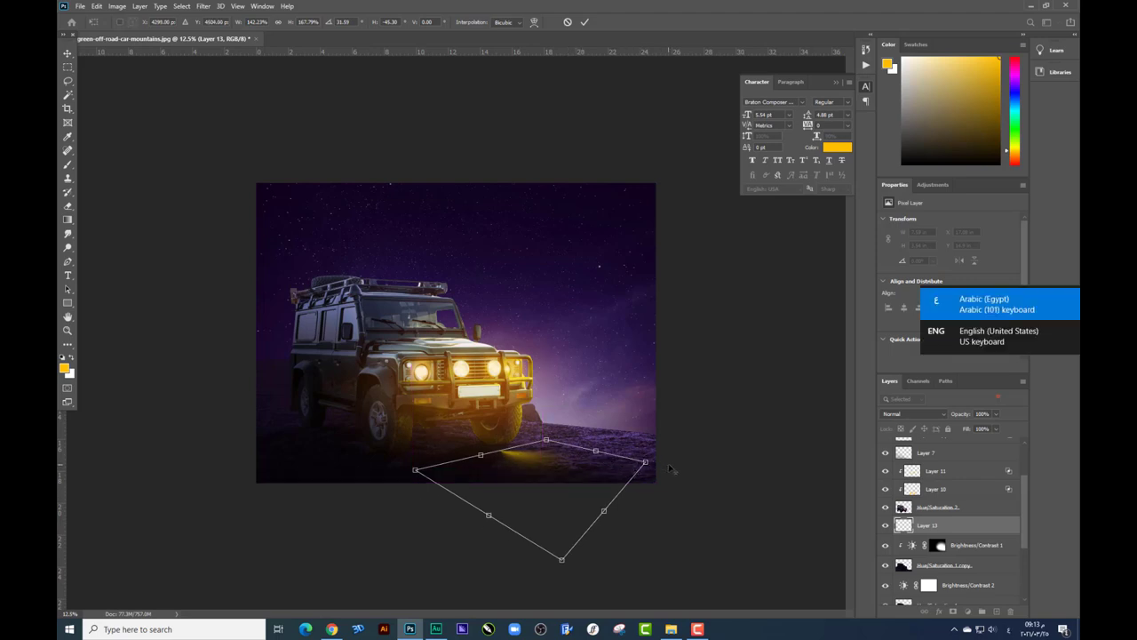
pyautogui.moveTo(645, 461); pyautogui.dragTo(684, 454)
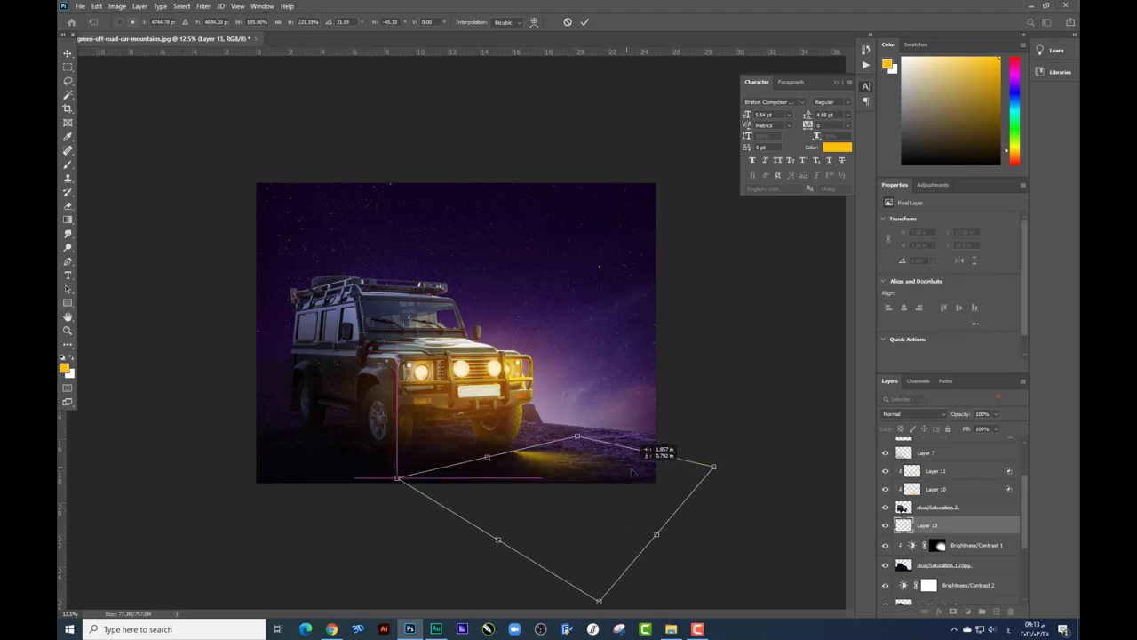
pyautogui.press('Return')
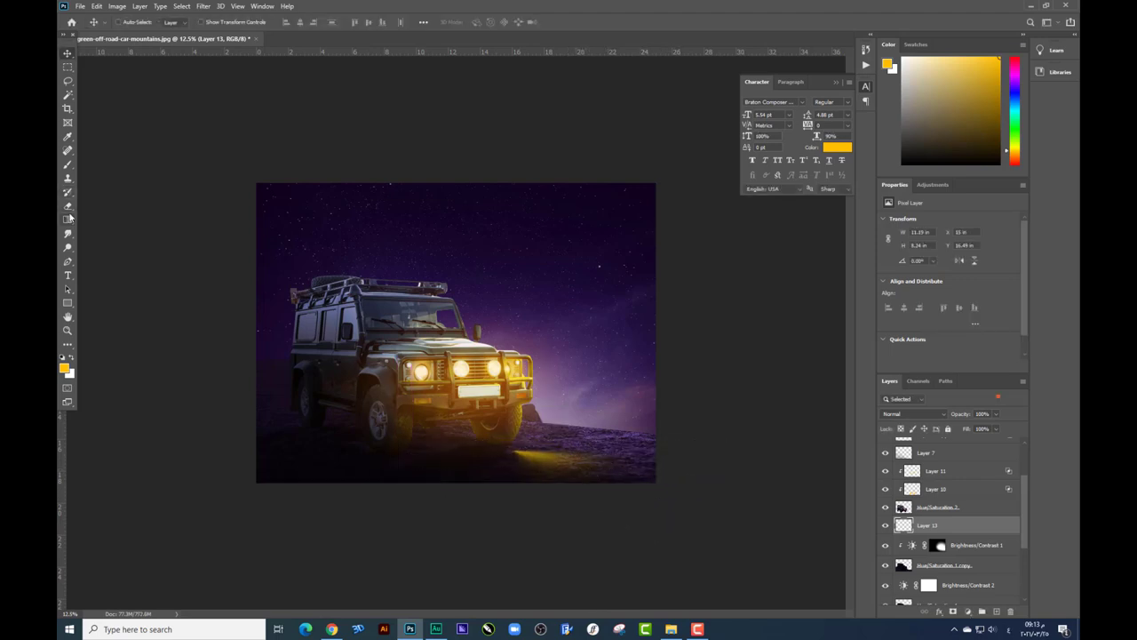
# - Set up a large soft eraser for softening the beam's edges
pyautogui.click(67, 205)
pyautogui.rightClick(584, 439)
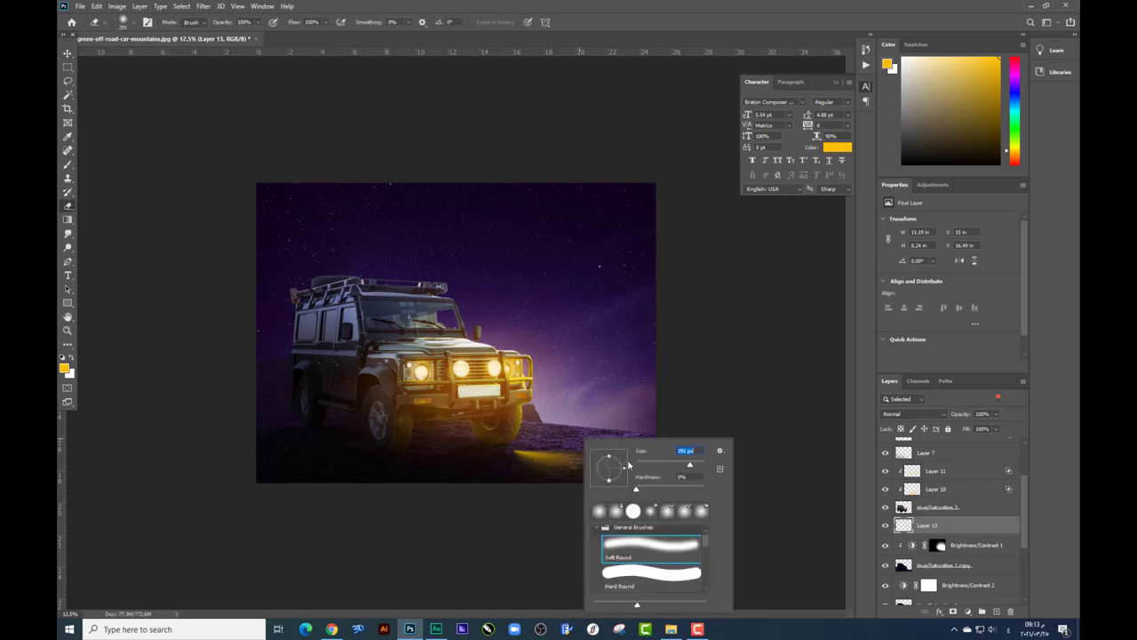
pyautogui.press('Return')
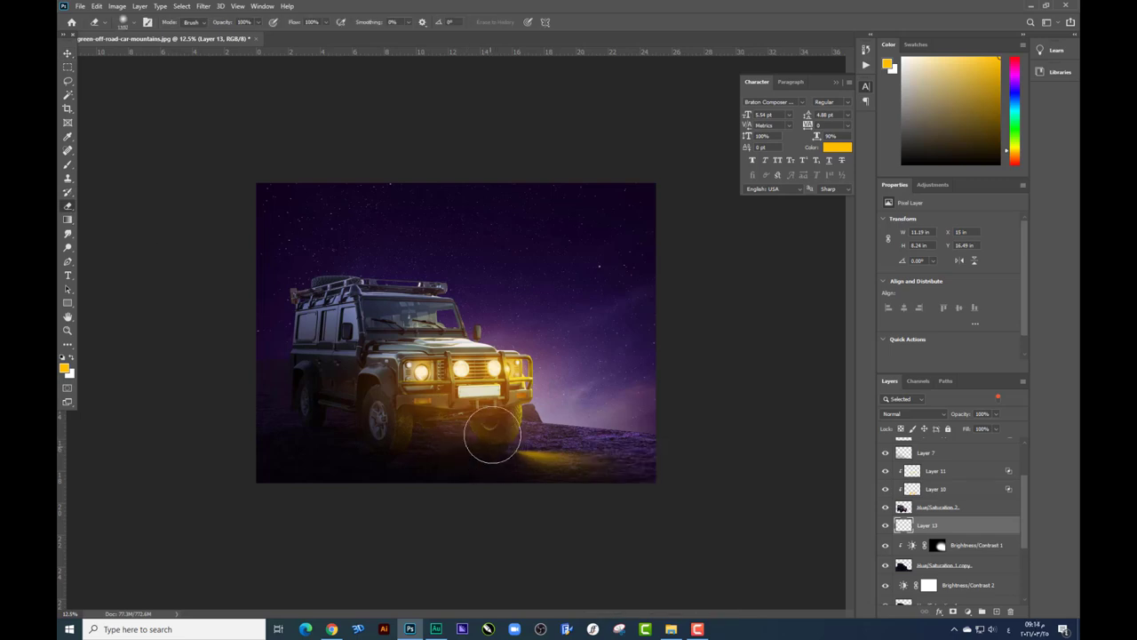
# - Duplicate the beam, offset the copy down-left, and merge both beam layers
pyautogui.click(68, 53)
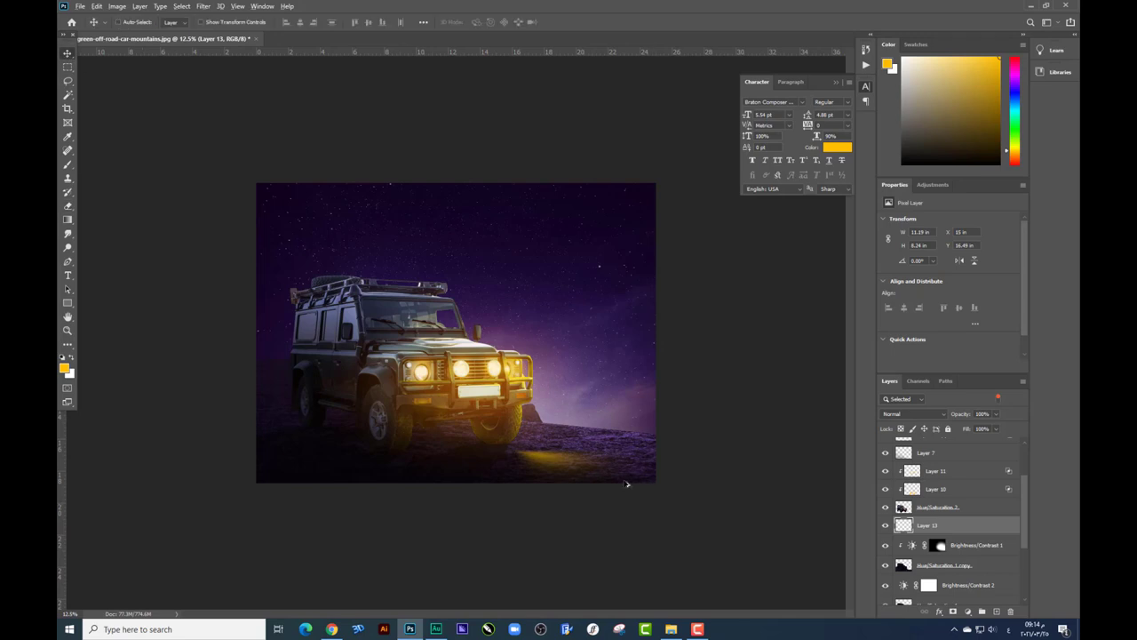
pyautogui.moveTo(626, 484)
pyautogui.mouseDown()
pyautogui.moveTo(593, 499)
pyautogui.moveTo(551, 452)
pyautogui.mouseUp()
pyautogui.keyDown('shift'); pyautogui.click(951, 544); pyautogui.keyUp('shift')
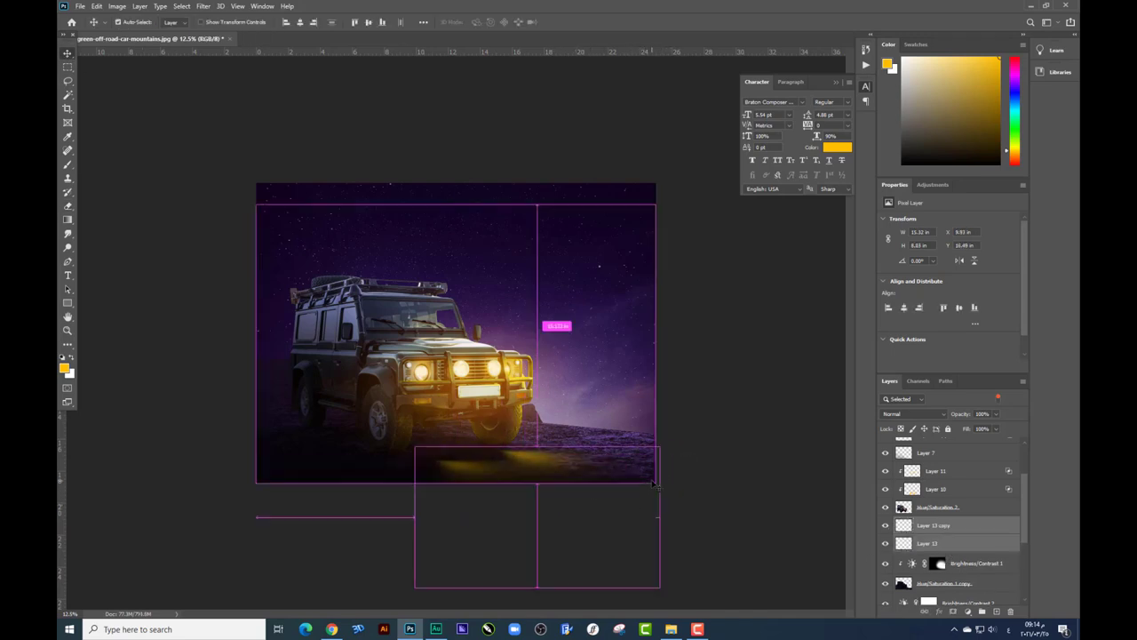
pyautogui.hotkey('ctrl', 'e')
# - Set the glow to Linear Dodge (Add) and split its Blend If slider
pyautogui.click(920, 414)
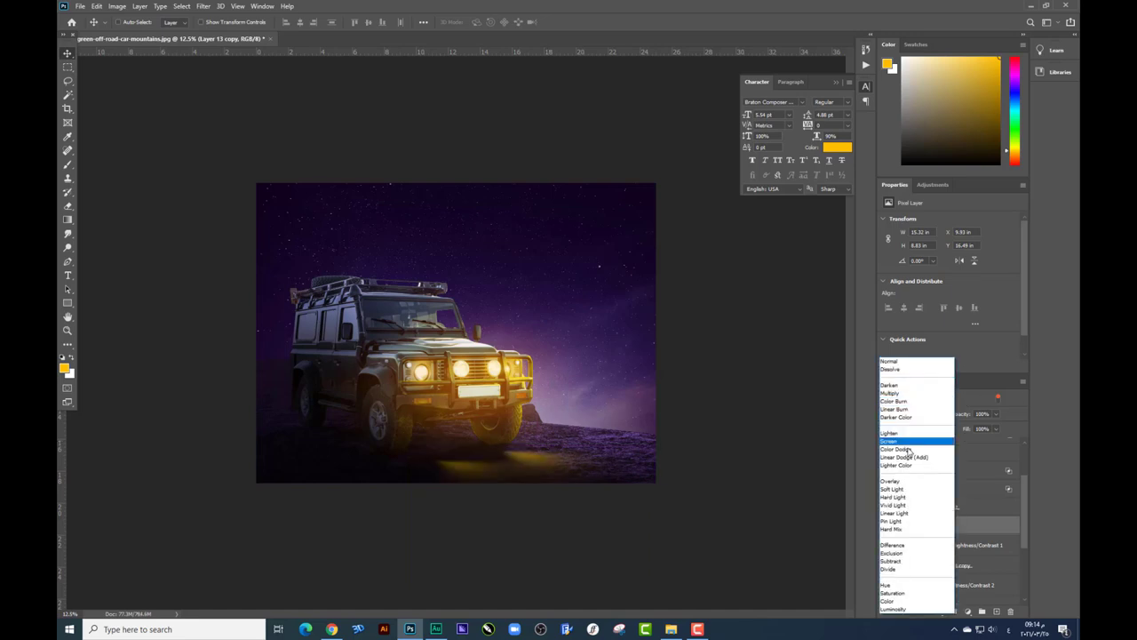
pyautogui.click(910, 458)
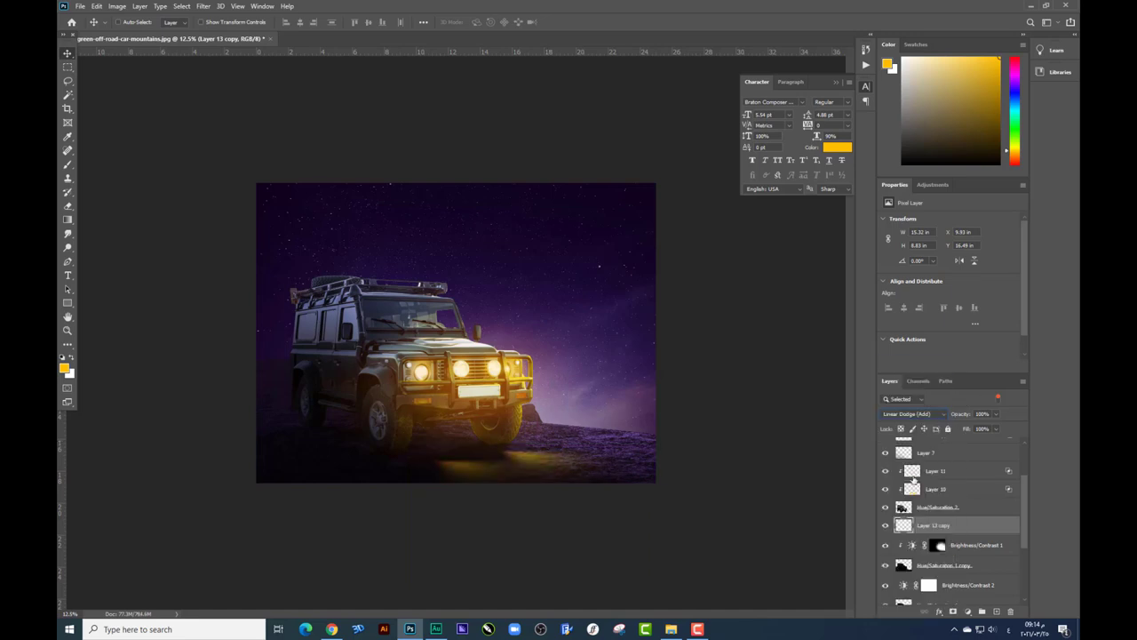
pyautogui.rightClick(934, 526)
pyautogui.click(964, 86)
pyautogui.moveTo(807, 236); pyautogui.dragTo(827, 234)
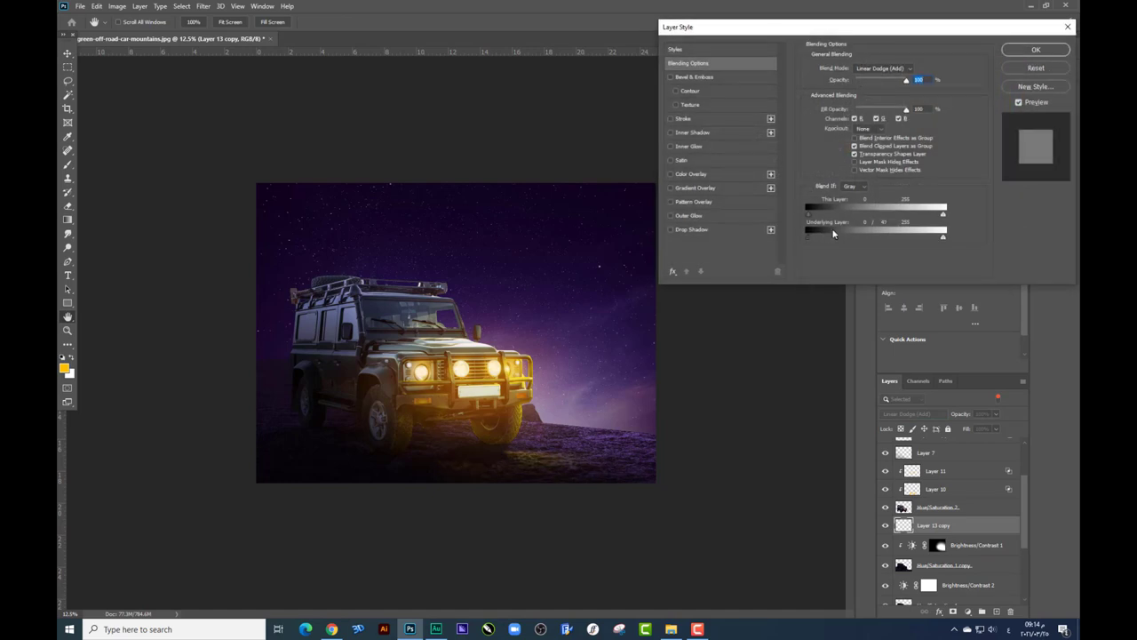
pyautogui.press('Return')
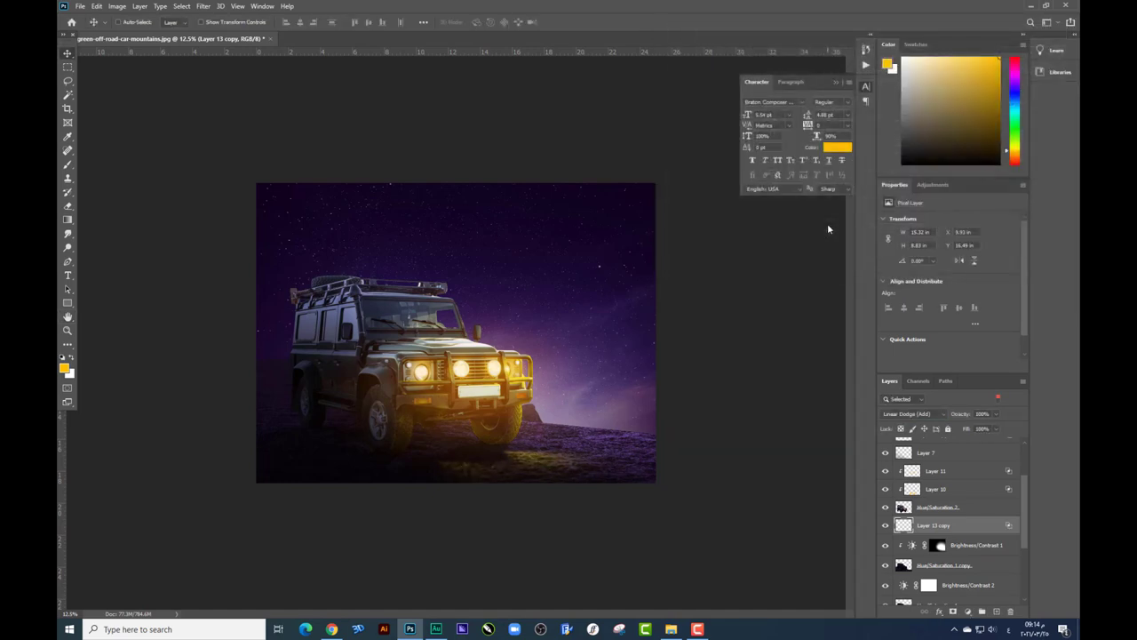
# - Tilt, stretch and nudge the glow into place beneath the jeep, checking the whole poster
pyautogui.hotkey('ctrl', 't')
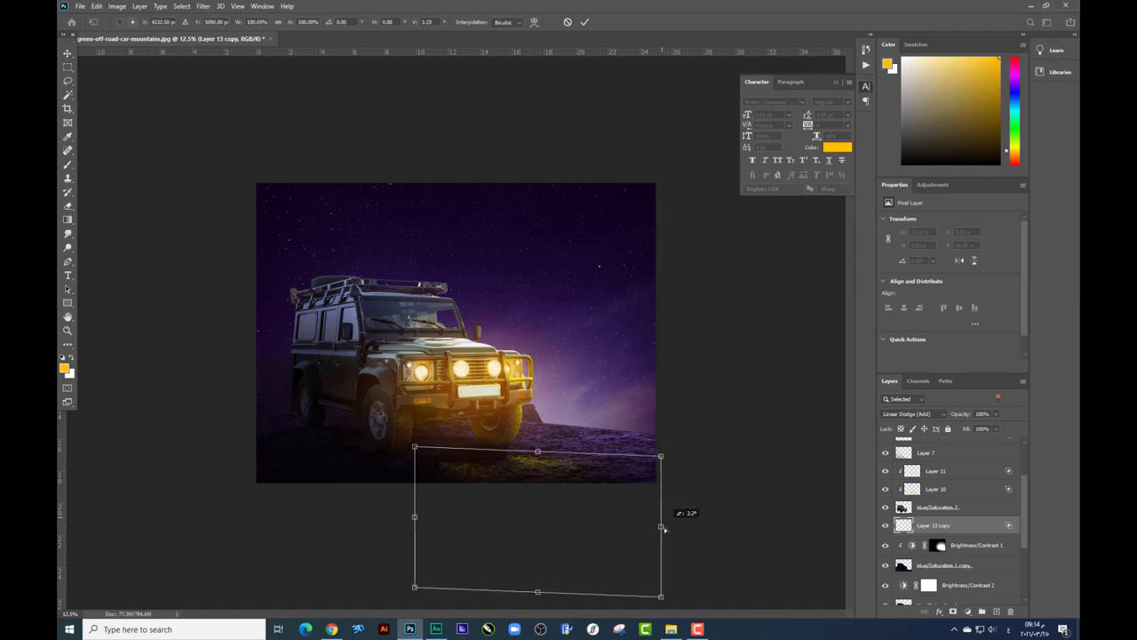
pyautogui.moveTo(658, 446); pyautogui.dragTo(582, 467)
pyautogui.press('Return')
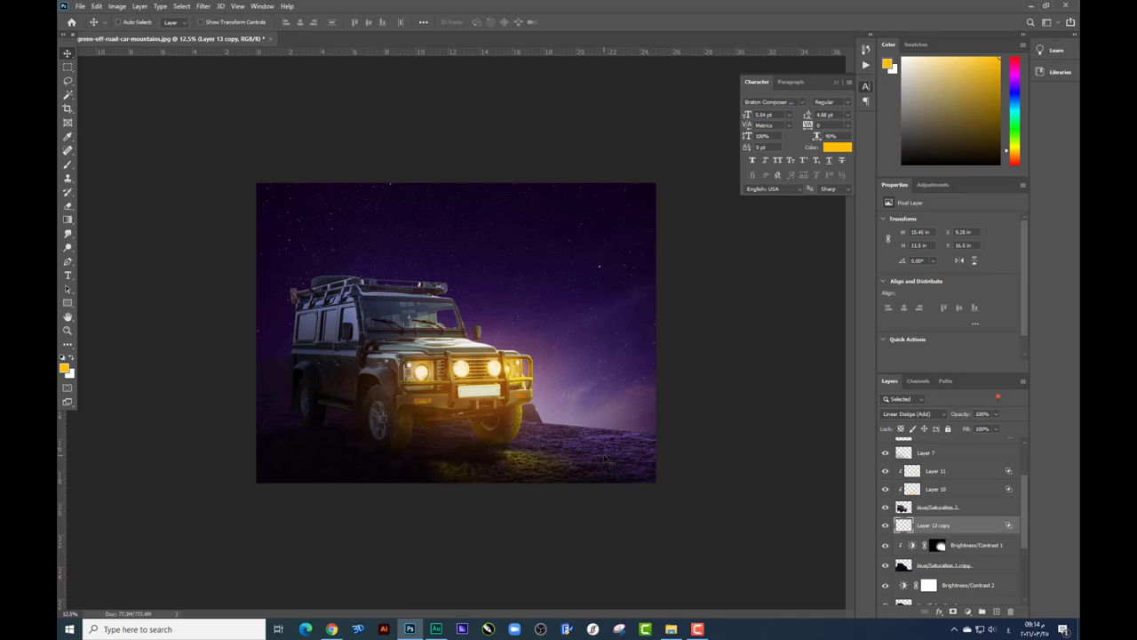
pyautogui.hotkey('ctrl', 't')
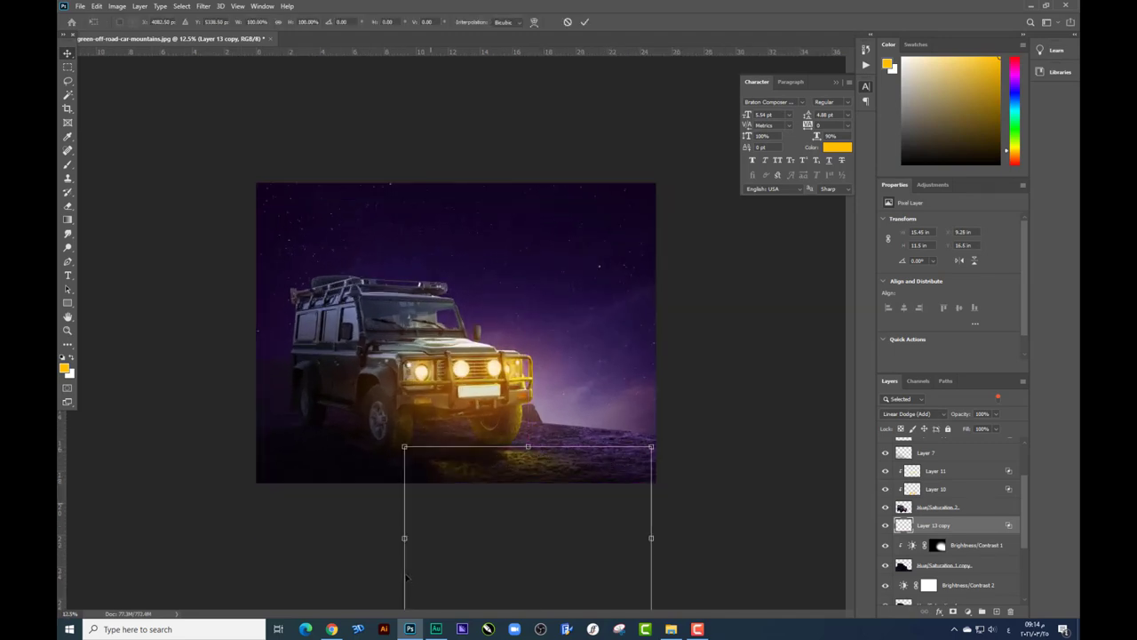
pyautogui.moveTo(409, 551); pyautogui.dragTo(405, 531)
pyautogui.press('Return')
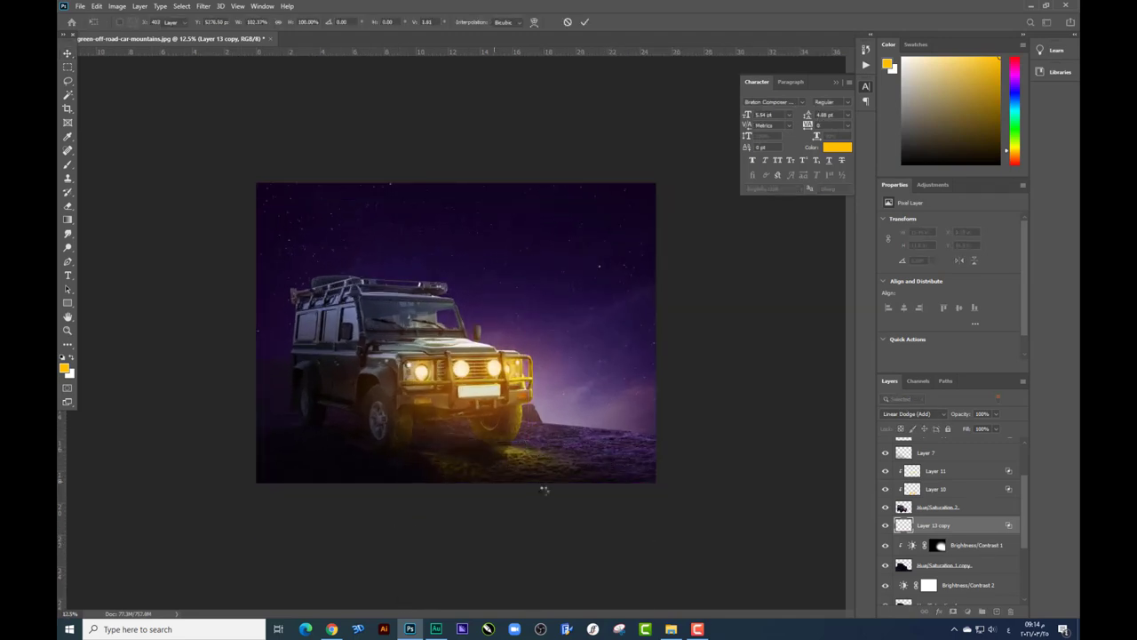
pyautogui.moveTo(540, 489); pyautogui.dragTo(548, 493)
pyautogui.hotkey('ctrl', '-')
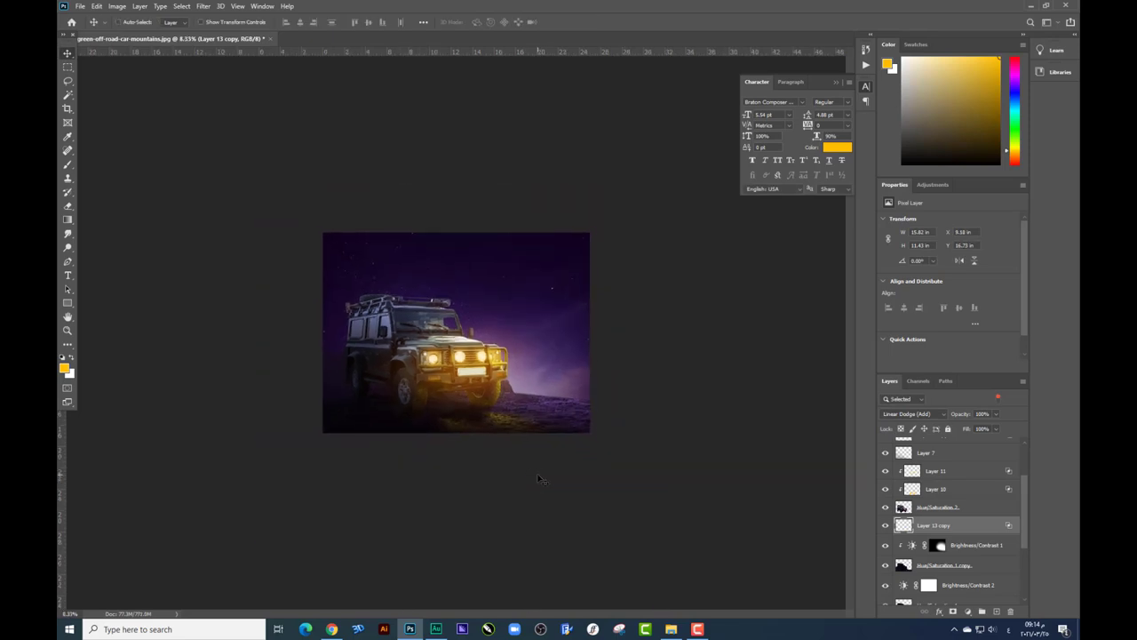
pyautogui.hotkey('ctrl', '+')
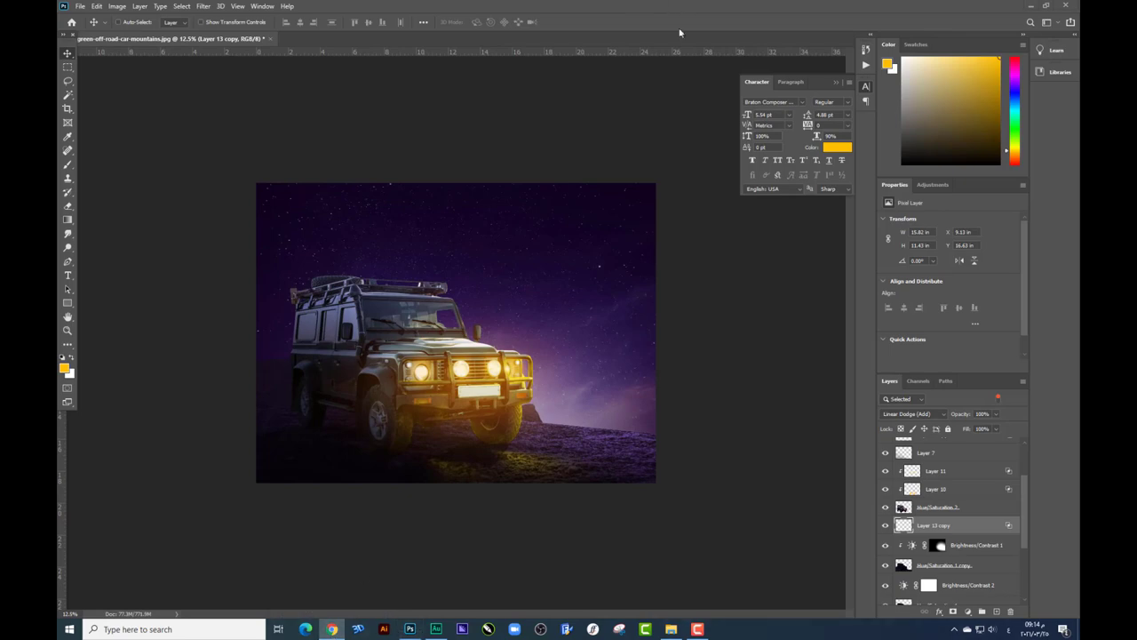
# - Search Google Images for 'moonlight png' in a new Chrome tab
pyautogui.click(331, 629)
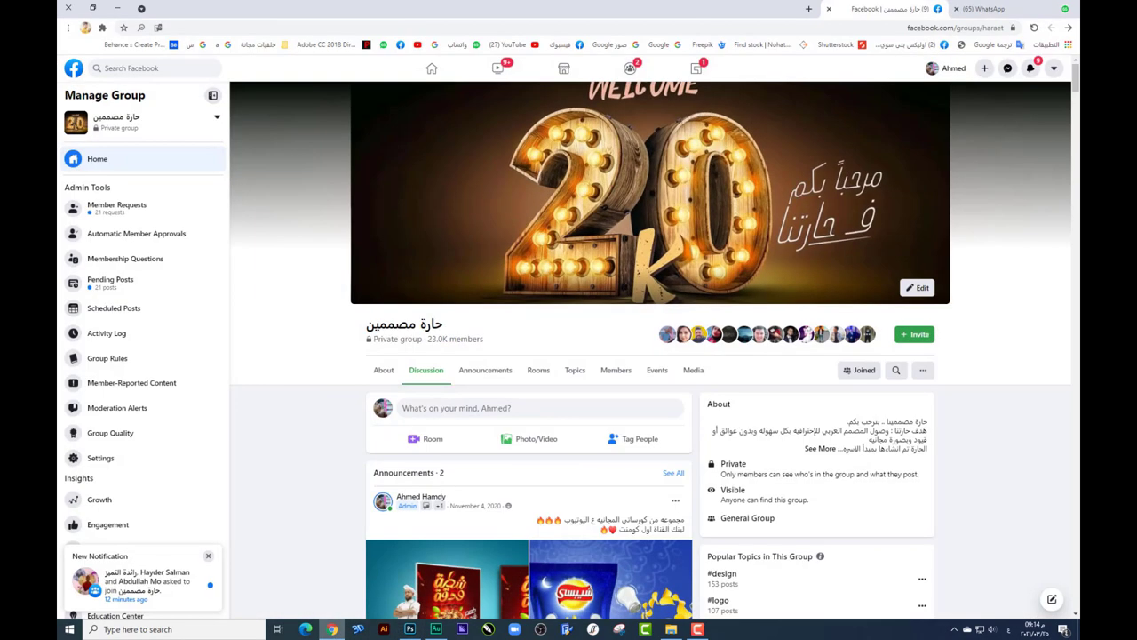
pyautogui.click(808, 10)
pyautogui.write('mo')
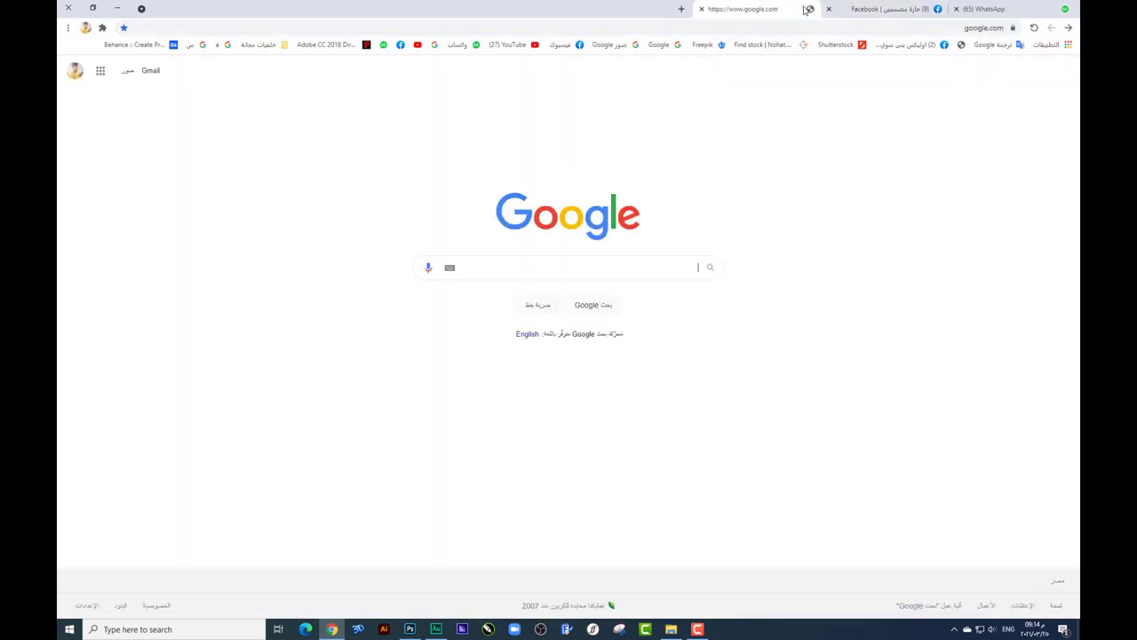
pyautogui.write('onlight')
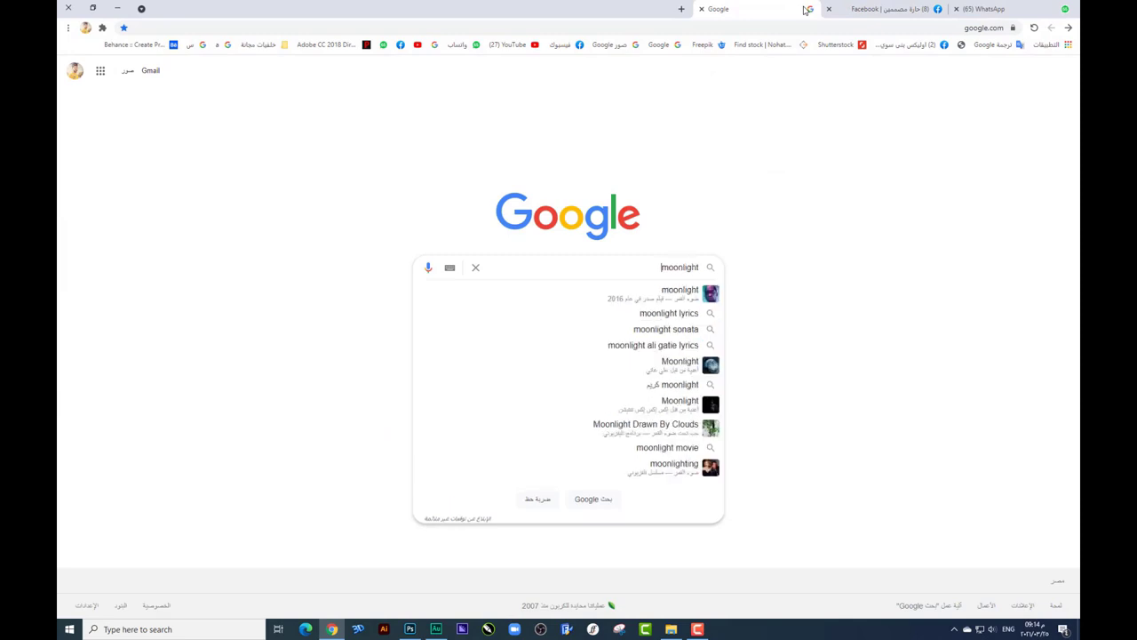
pyautogui.press('Return')
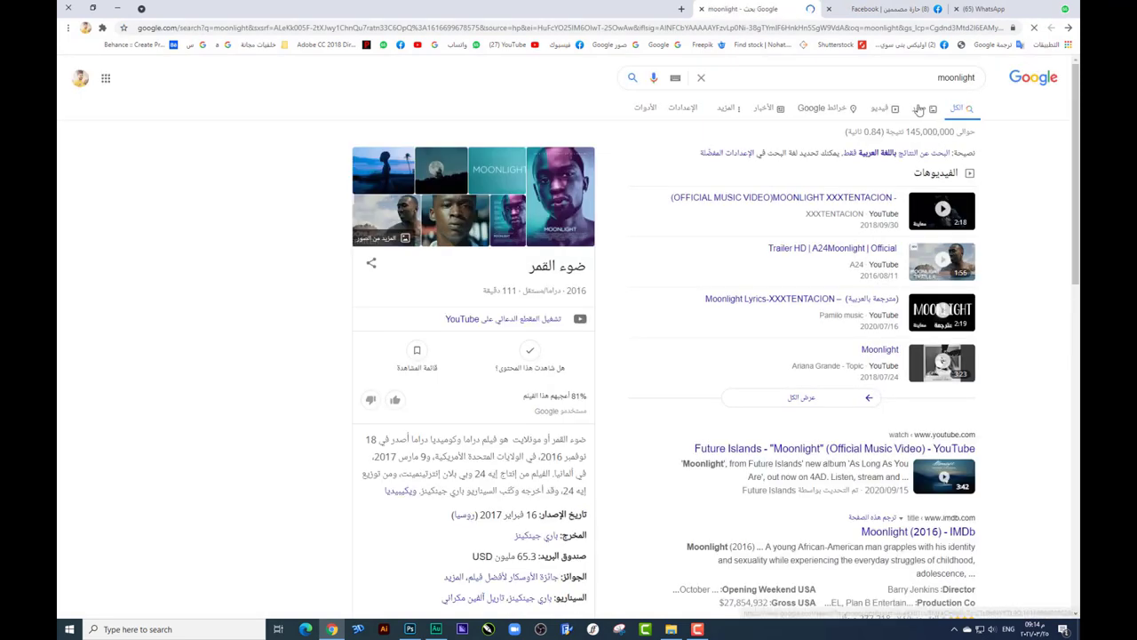
pyautogui.click(927, 109)
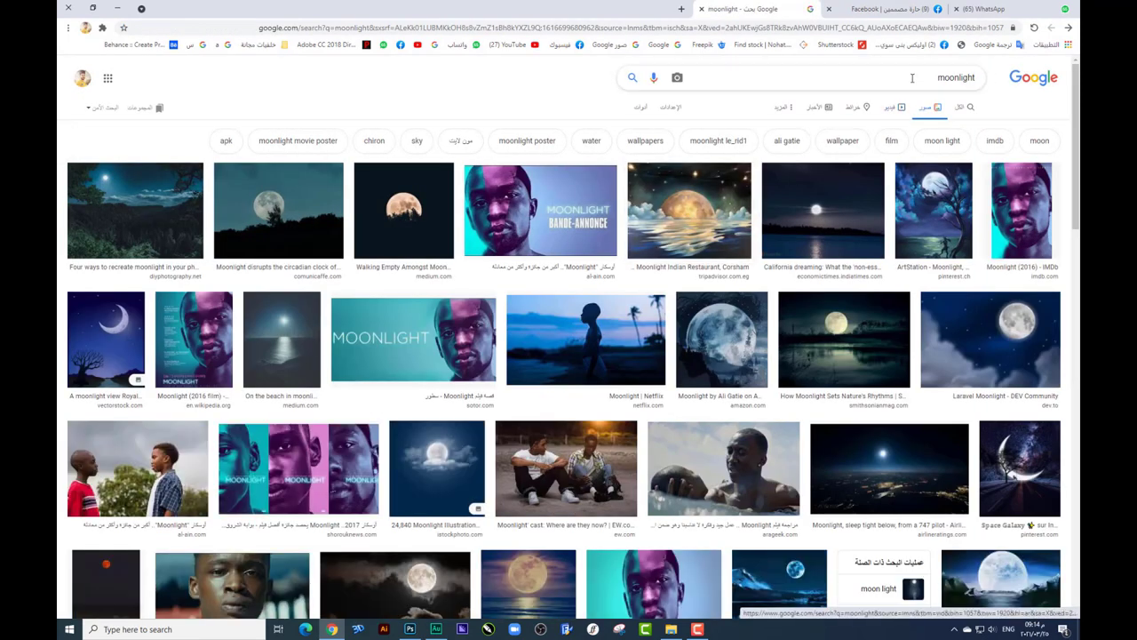
pyautogui.click(914, 77)
pyautogui.write('png')
pyautogui.press('Return')
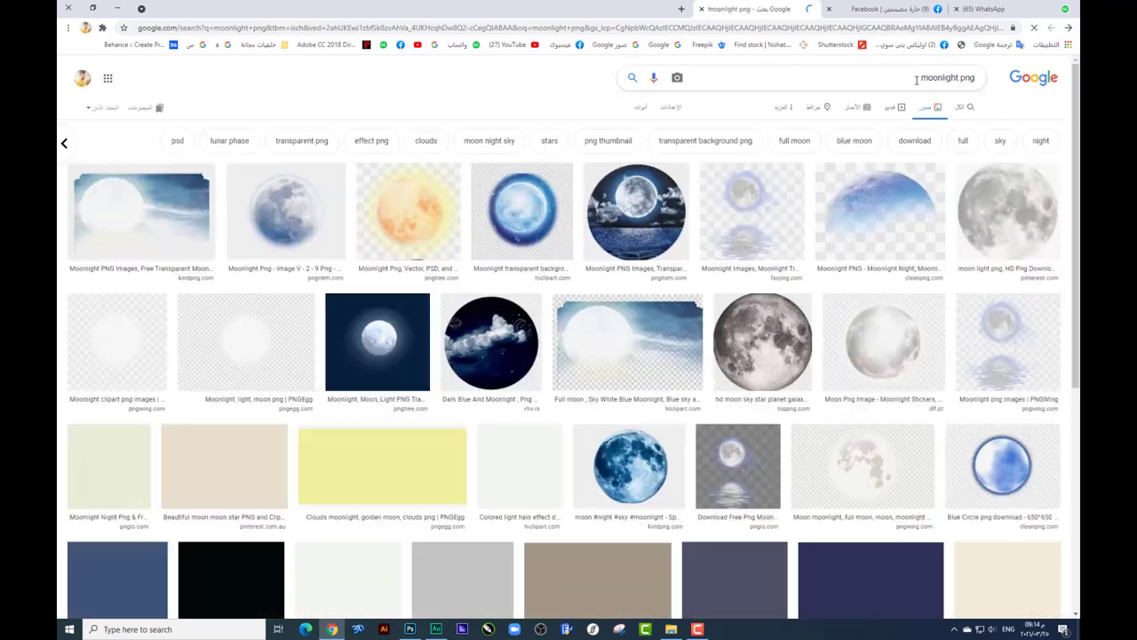
# - Save the grey full moon HD PNG to the Desktop
pyautogui.click(271, 209)
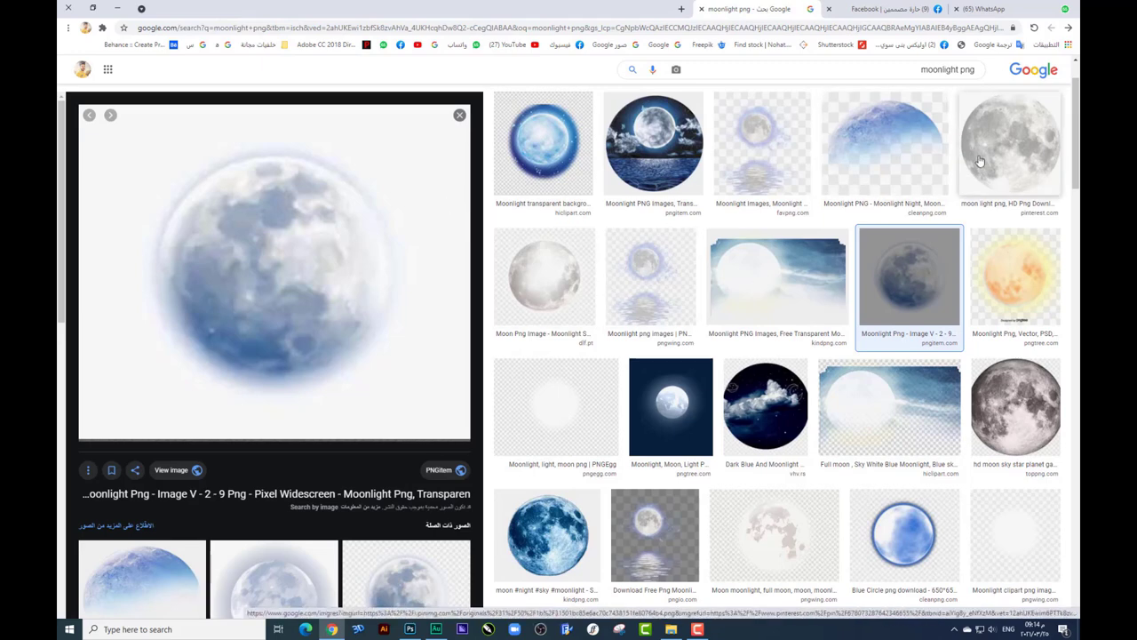
pyautogui.click(1009, 147)
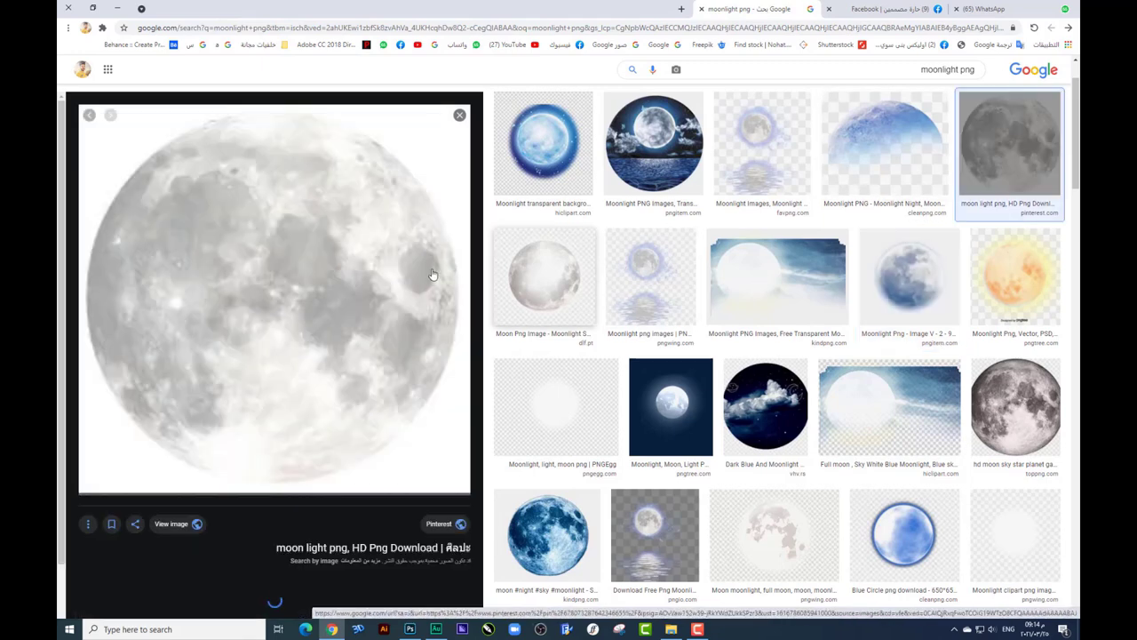
pyautogui.rightClick(347, 252)
pyautogui.click(354, 360)
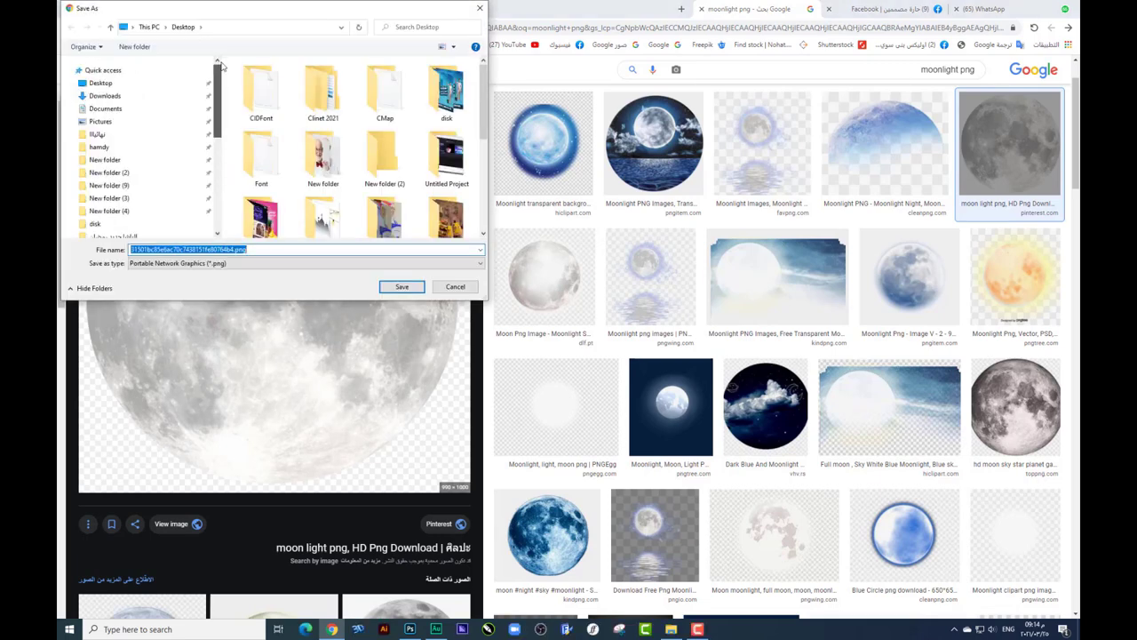
pyautogui.click(400, 286)
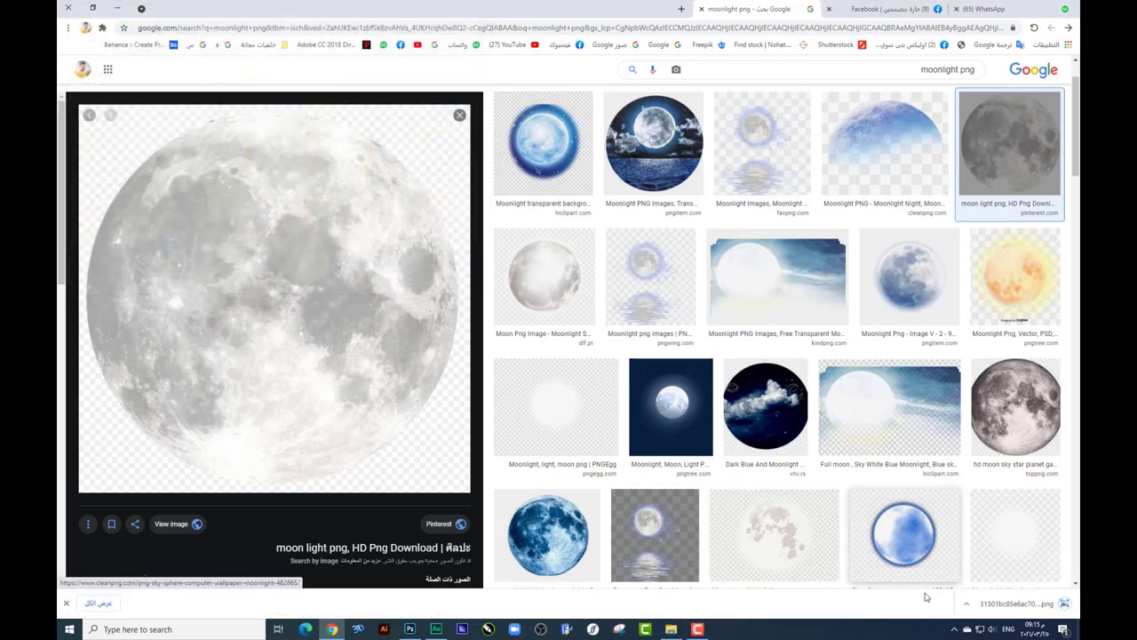
# - Drag the moon PNG onto the canvas, shrink it into the upper-left sky, and add a layer above
pyautogui.click(940, 563)
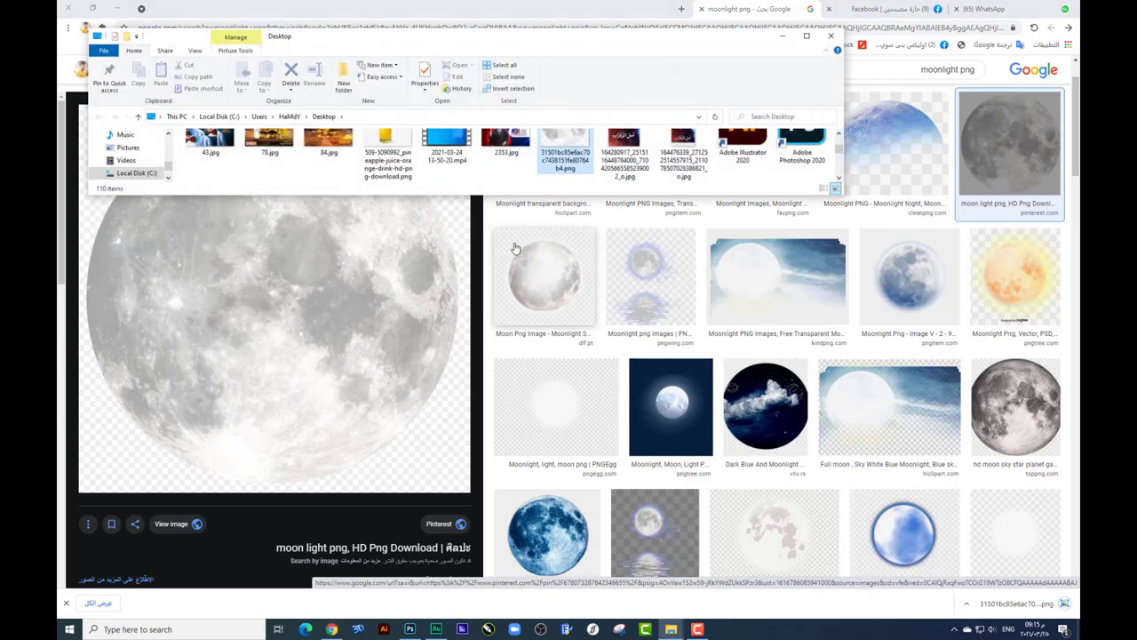
pyautogui.moveTo(573, 147)
pyautogui.mouseDown()
pyautogui.moveTo(425, 424)
pyautogui.moveTo(314, 335)
pyautogui.mouseUp()
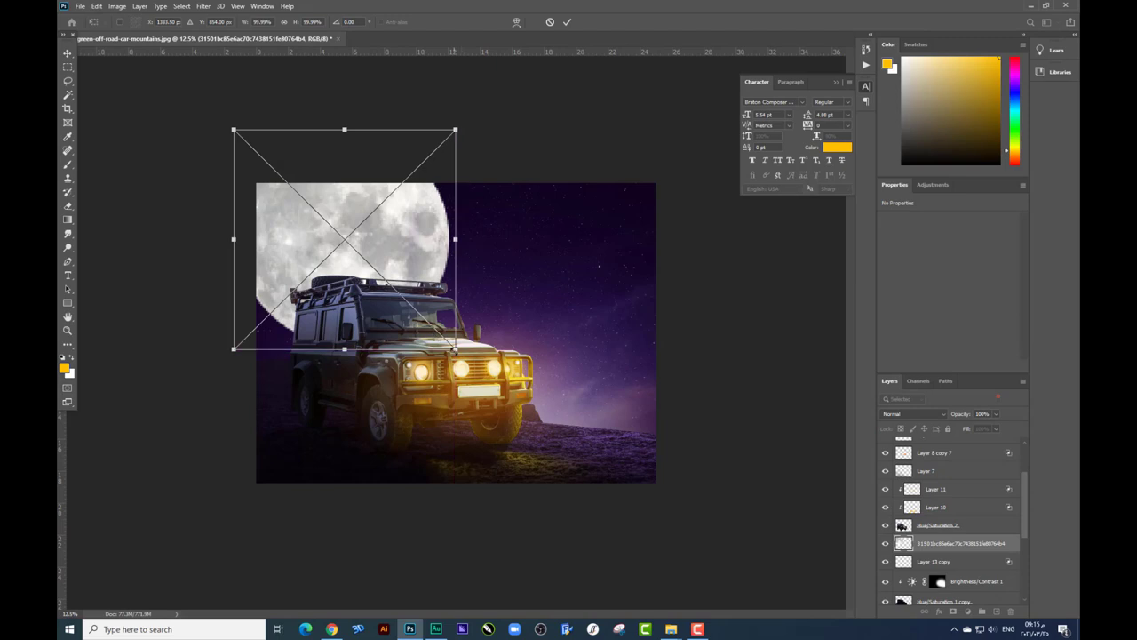
pyautogui.moveTo(457, 343); pyautogui.dragTo(323, 235)
pyautogui.press('Return')
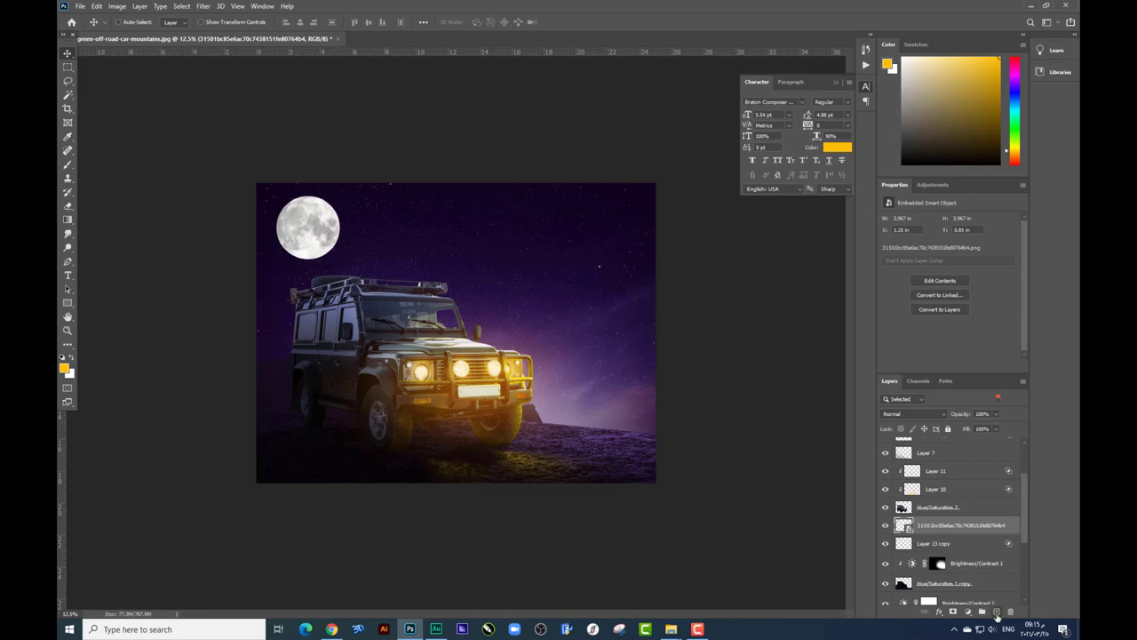
pyautogui.click(996, 613)
# - Set a pale peach foreground colour and a soft 2520 px brush
pyautogui.click(67, 136)
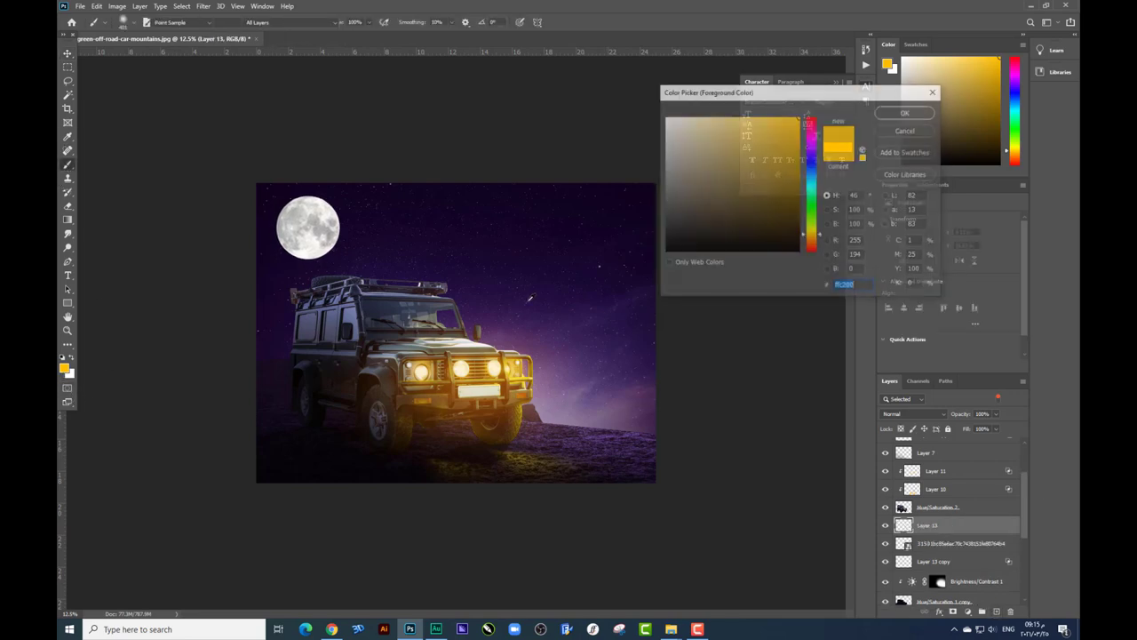
pyautogui.click(64, 368)
pyautogui.click(330, 215)
pyautogui.click(711, 116)
pyautogui.press('Return')
pyautogui.press('b')
pyautogui.rightClick(424, 255)
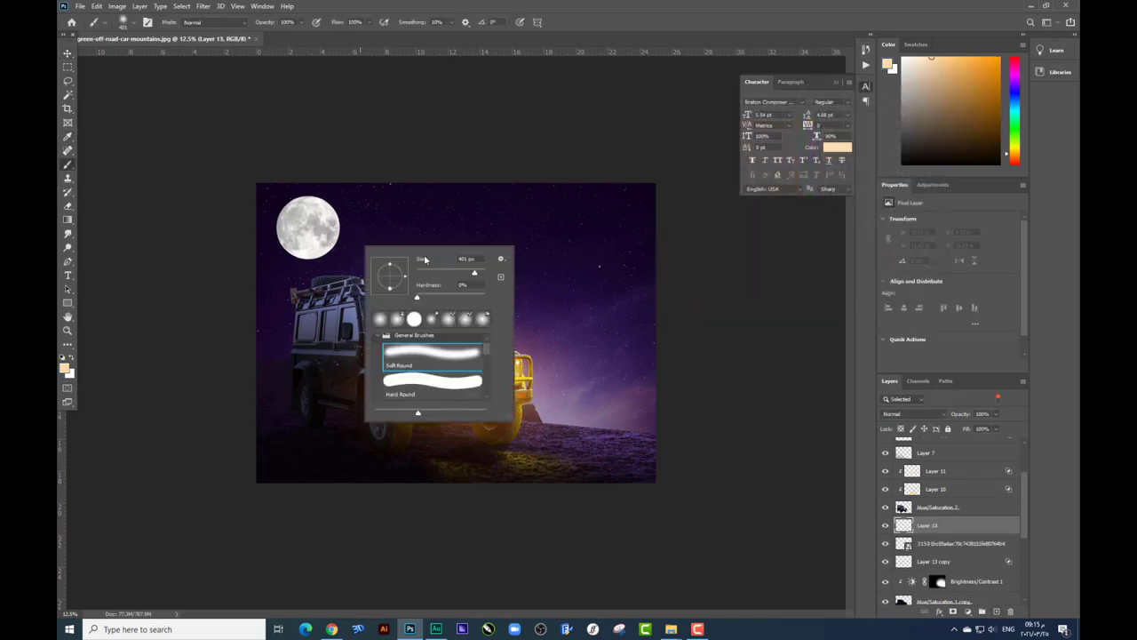
pyautogui.click(483, 274)
# - Paint a soft peach glow, then enlarge it and centre it behind the moon
pyautogui.press('Return')
pyautogui.click(376, 241)
pyautogui.hotkey('ctrl', 't')
pyautogui.moveTo(406, 258)
pyautogui.mouseDown()
pyautogui.moveTo(521, 293)
pyautogui.moveTo(389, 271)
pyautogui.mouseUp()
pyautogui.press('Return')
# - Set the glow layer to Screen and desaturate it with Hue/Saturation -86
pyautogui.click(915, 414)
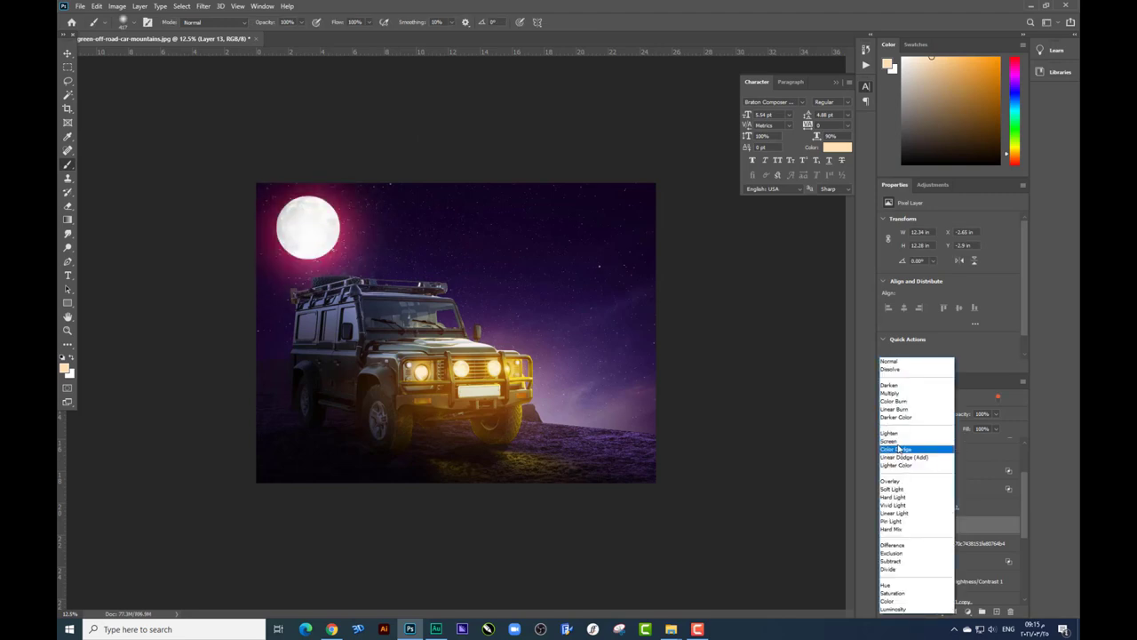
pyautogui.click(898, 442)
pyautogui.hotkey('ctrl', 'u')
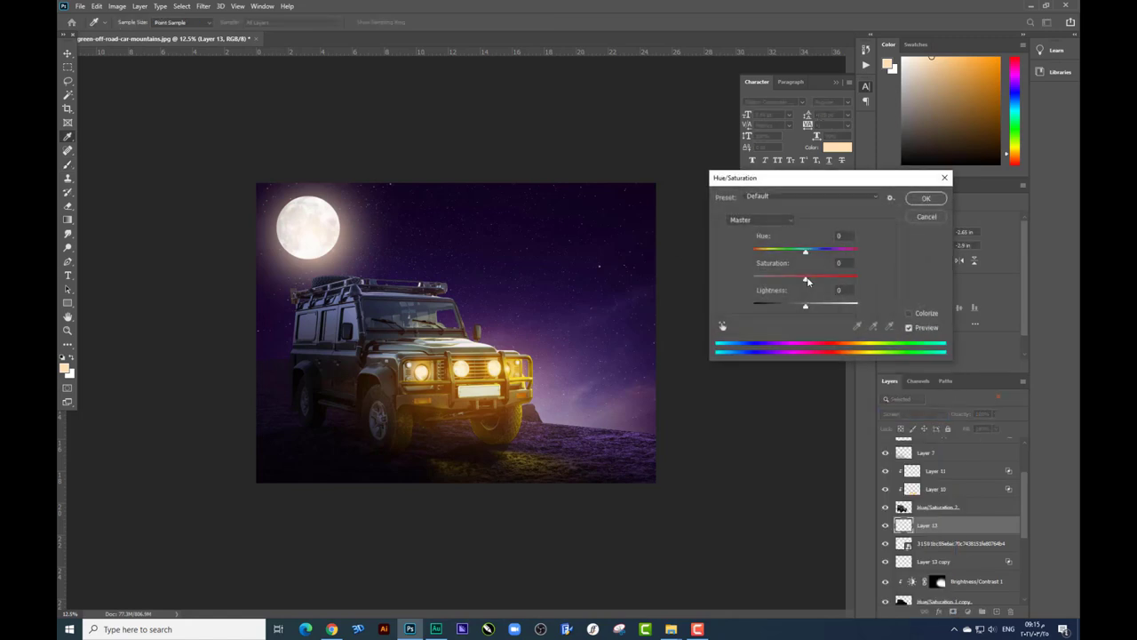
pyautogui.moveTo(805, 278); pyautogui.dragTo(762, 282)
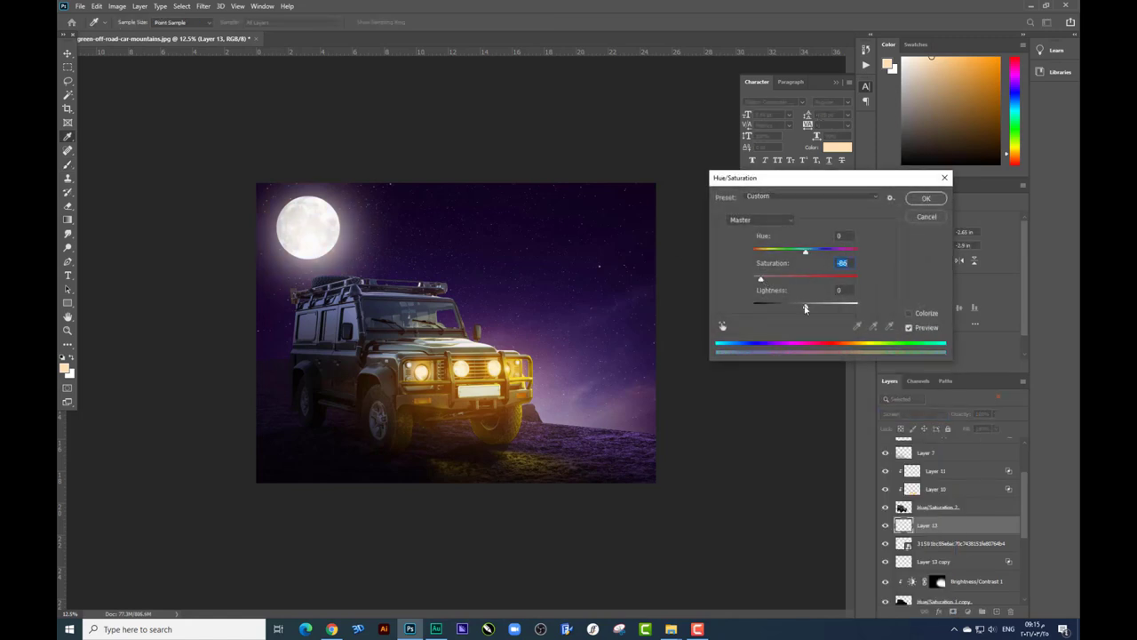
pyautogui.press('Return')
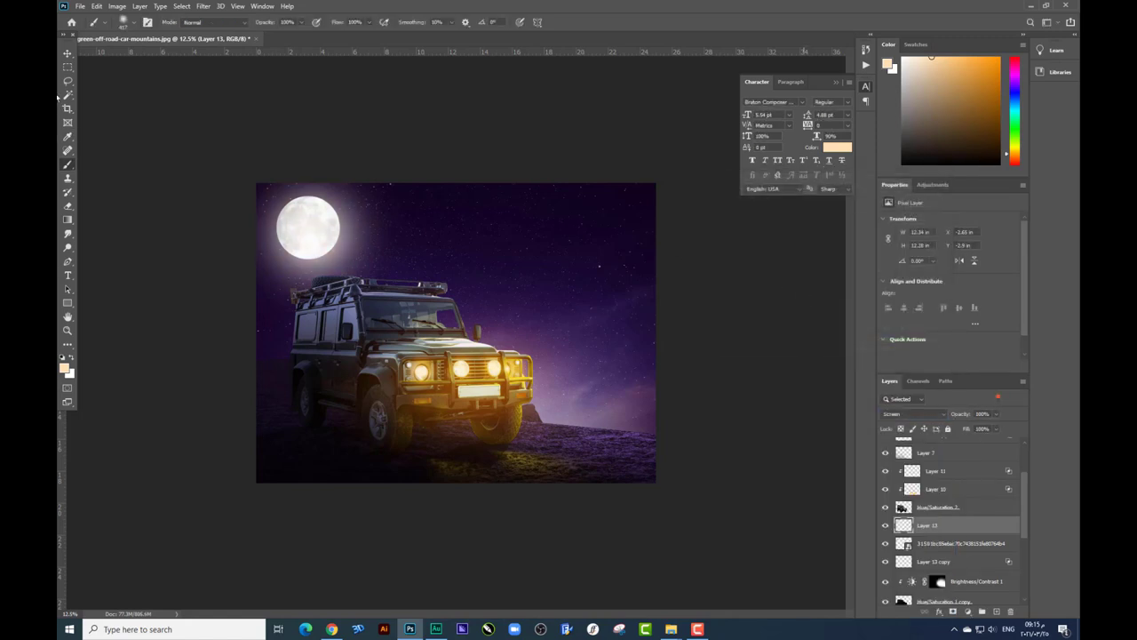
# - Duplicate the glow, shift it left, and stretch it into a wedge toward the lower right
pyautogui.click(67, 54)
pyautogui.hotkey('ctrl', 'j')
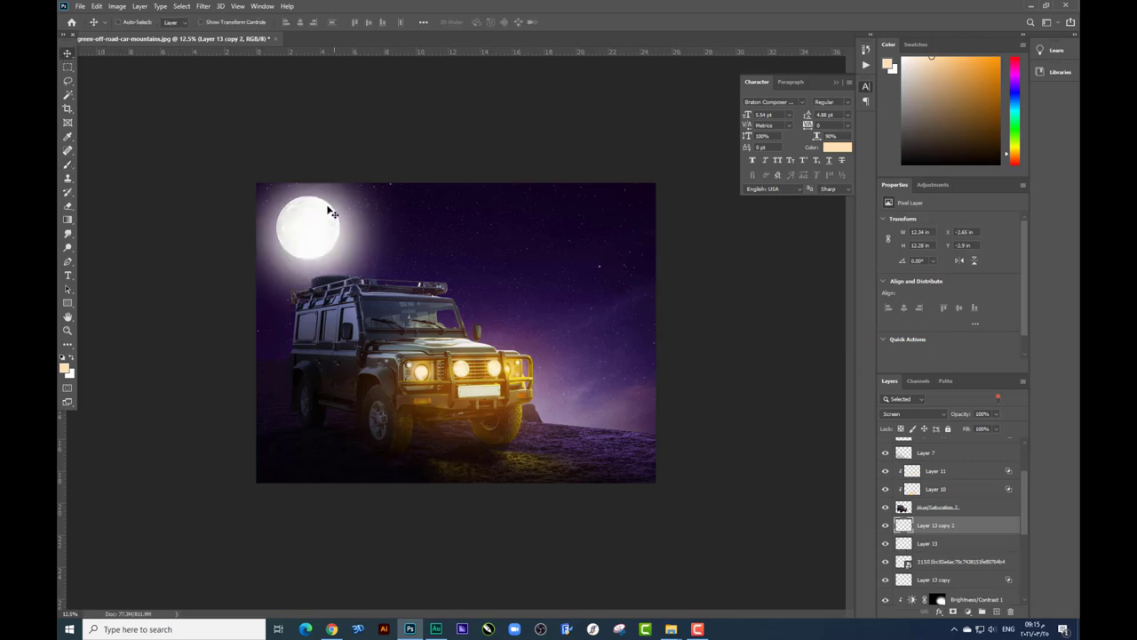
pyautogui.moveTo(320, 231); pyautogui.dragTo(293, 231)
pyautogui.hotkey('ctrl', 't')
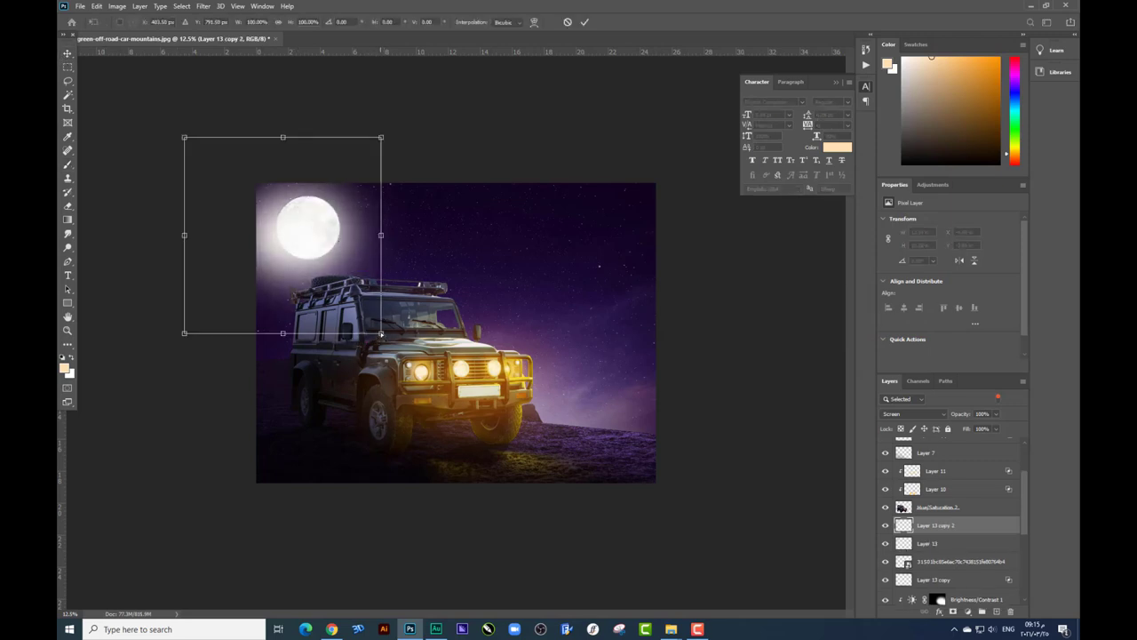
pyautogui.moveTo(381, 333); pyautogui.dragTo(836, 426)
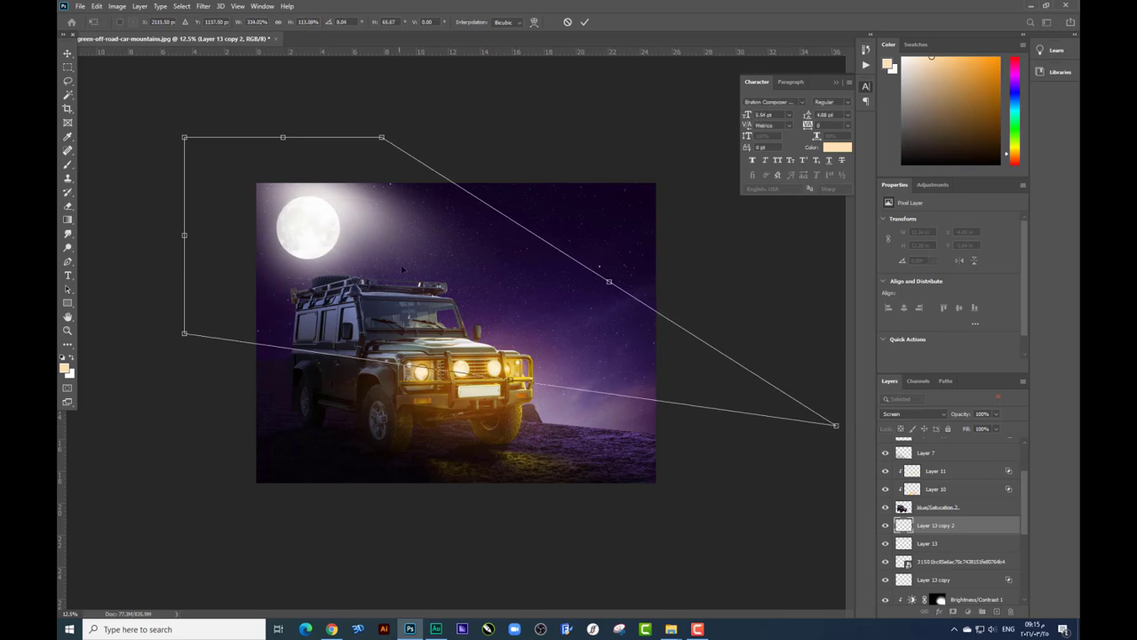
# - Move the beam down-right, narrow its top, and skew its lower edge across the Jeep
pyautogui.moveTo(403, 269); pyautogui.dragTo(428, 311)
pyautogui.moveTo(406, 178); pyautogui.dragTo(398, 228)
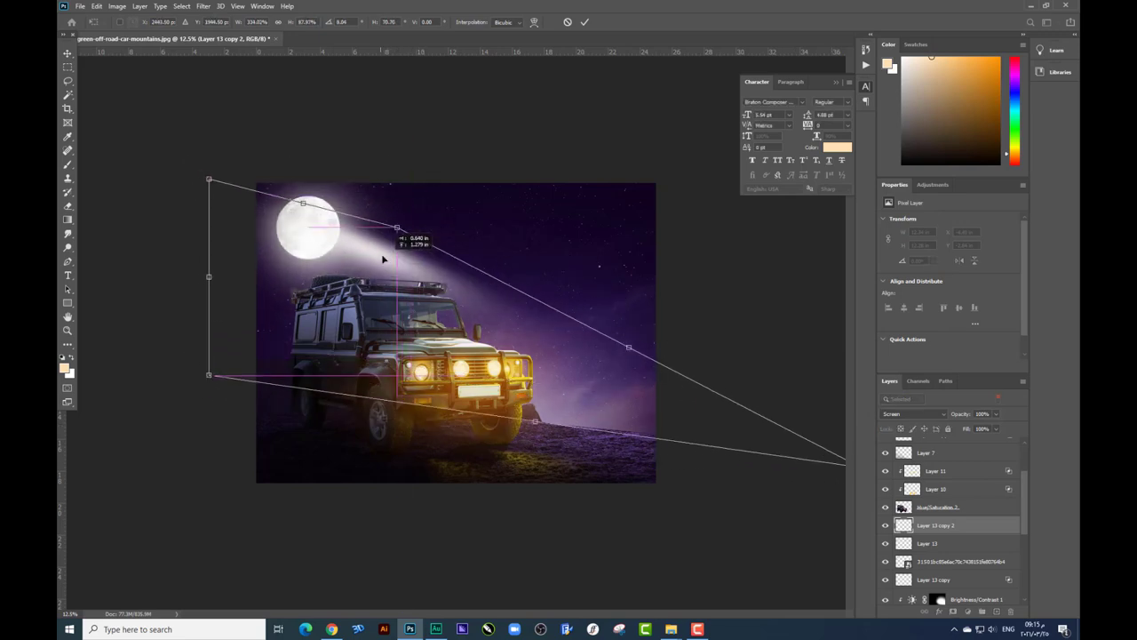
pyautogui.hotkey('ctrl', '-')
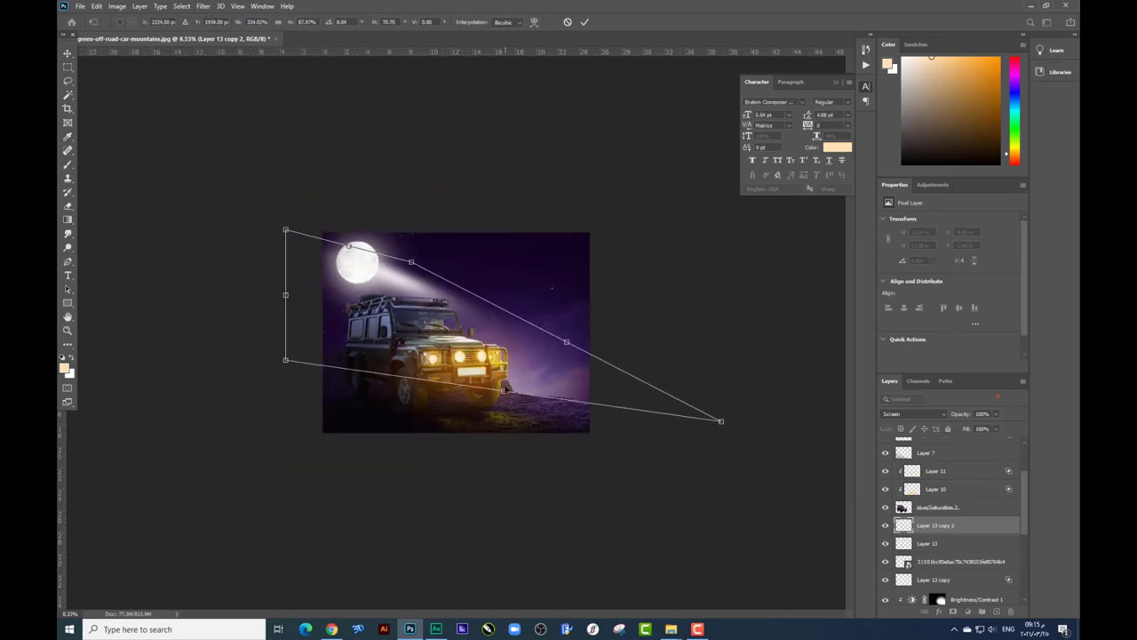
pyautogui.moveTo(503, 389); pyautogui.dragTo(428, 400)
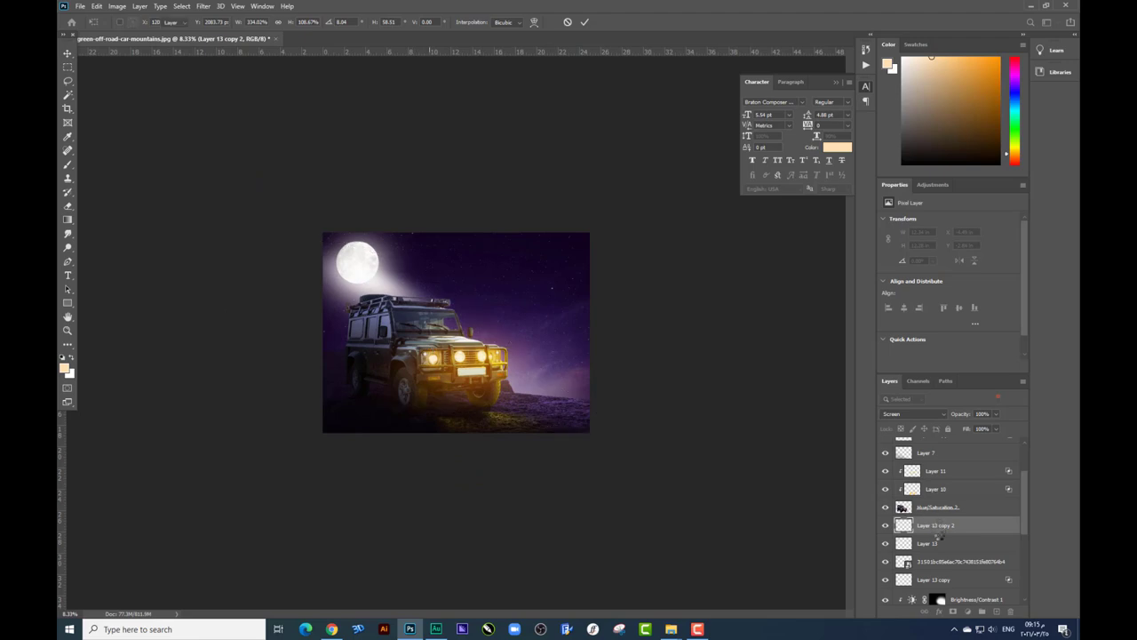
pyautogui.press('Return')
# - Move the moon, glow and beam layers to the top of the stack, and delete the Layer 13 glow
pyautogui.keyDown('shift'); pyautogui.click(942, 564); pyautogui.keyUp('shift')
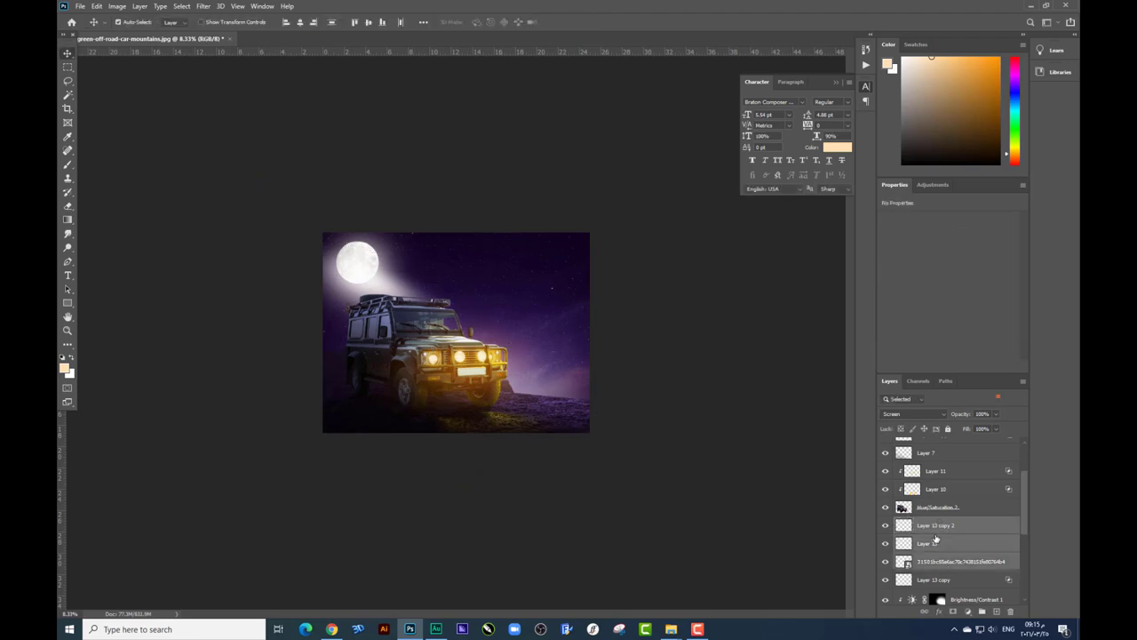
pyautogui.moveTo(942, 564)
pyautogui.mouseDown()
pyautogui.moveTo(933, 343)
pyautogui.moveTo(933, 440)
pyautogui.mouseUp()
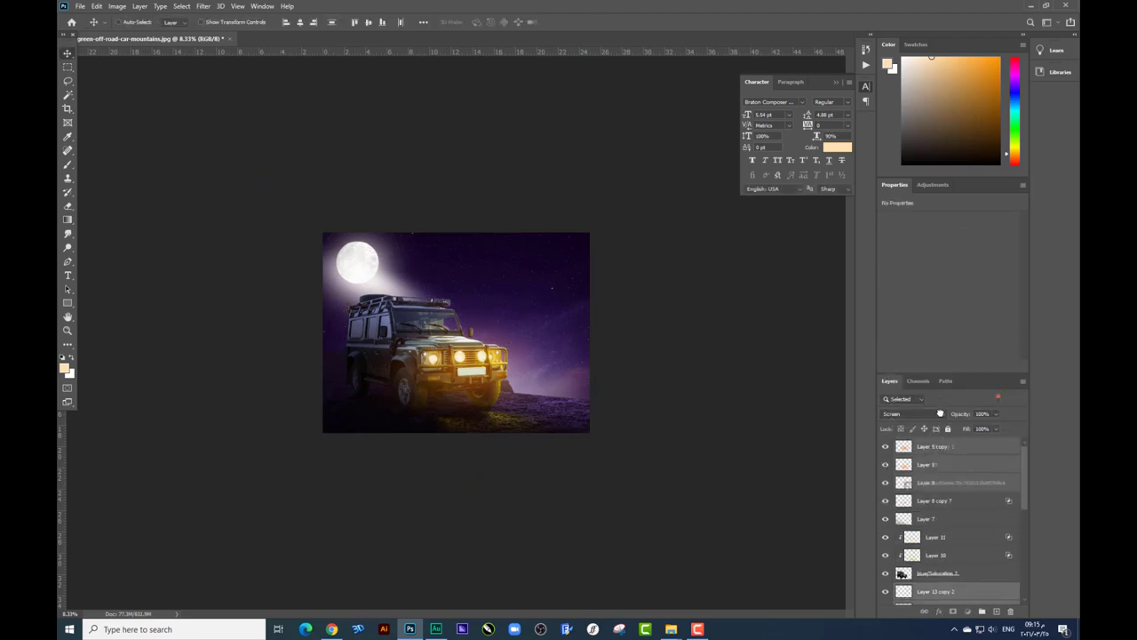
pyautogui.moveTo(395, 270); pyautogui.dragTo(403, 270)
pyautogui.click(941, 463)
pyautogui.press('Delete')
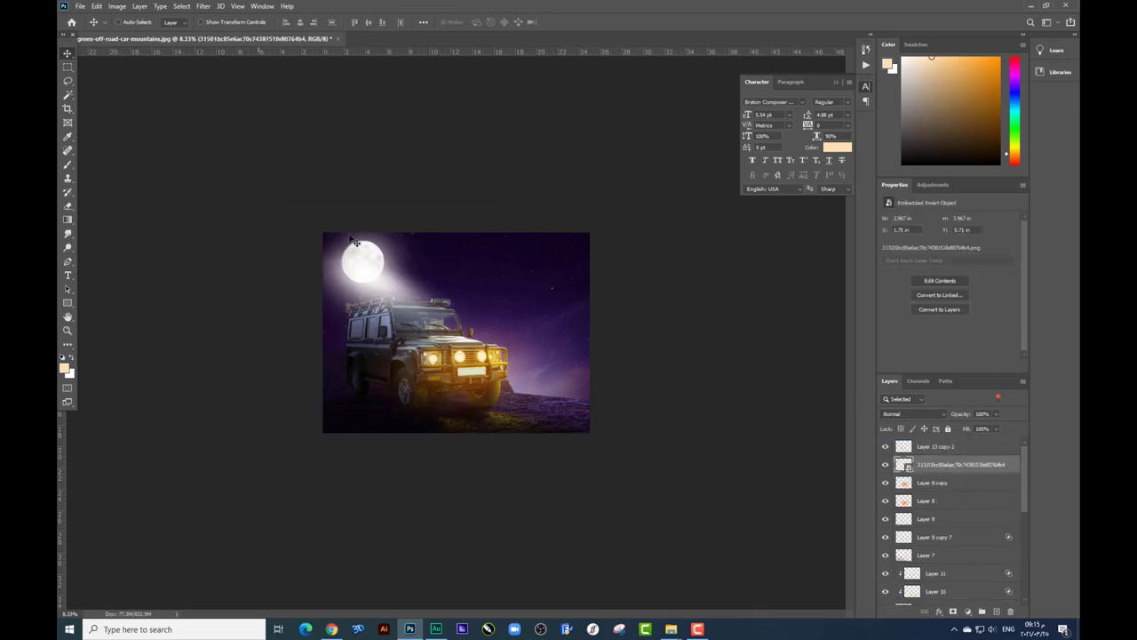
# - Skew the beam layer's top and bottom edges so it slants from the moon to the jeep
pyautogui.rightClick(403, 276)
pyautogui.click(404, 280)
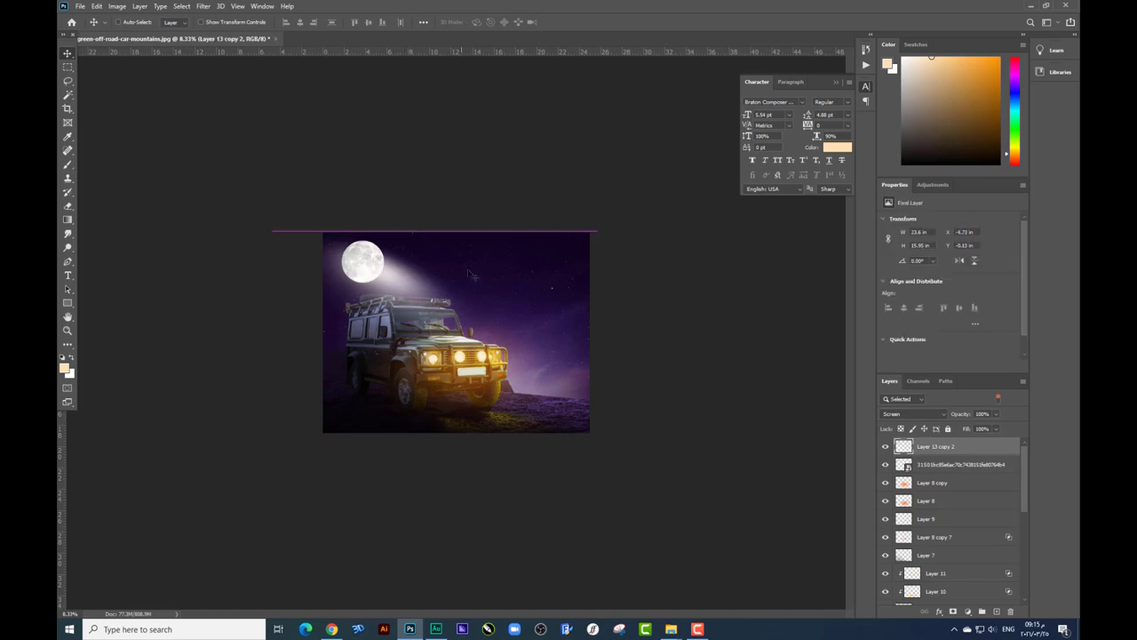
pyautogui.hotkey('ctrl', 't')
pyautogui.moveTo(434, 228); pyautogui.dragTo(427, 229)
pyautogui.moveTo(412, 405); pyautogui.dragTo(340, 410)
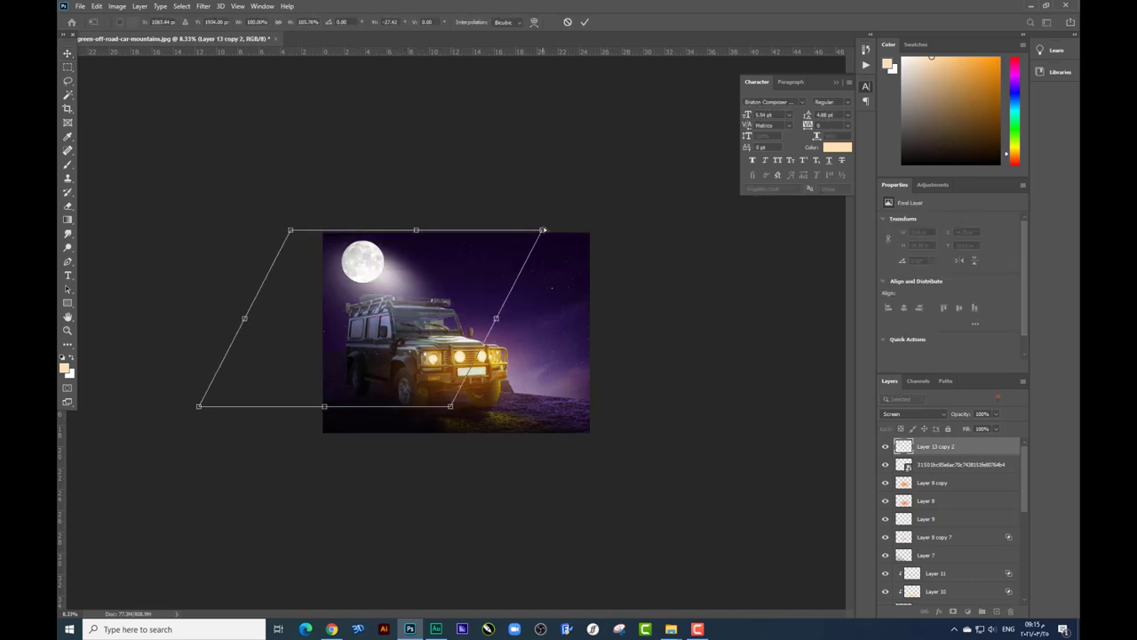
pyautogui.moveTo(544, 230); pyautogui.dragTo(507, 290)
pyautogui.moveTo(441, 311); pyautogui.dragTo(414, 276)
pyautogui.click(188, 200)
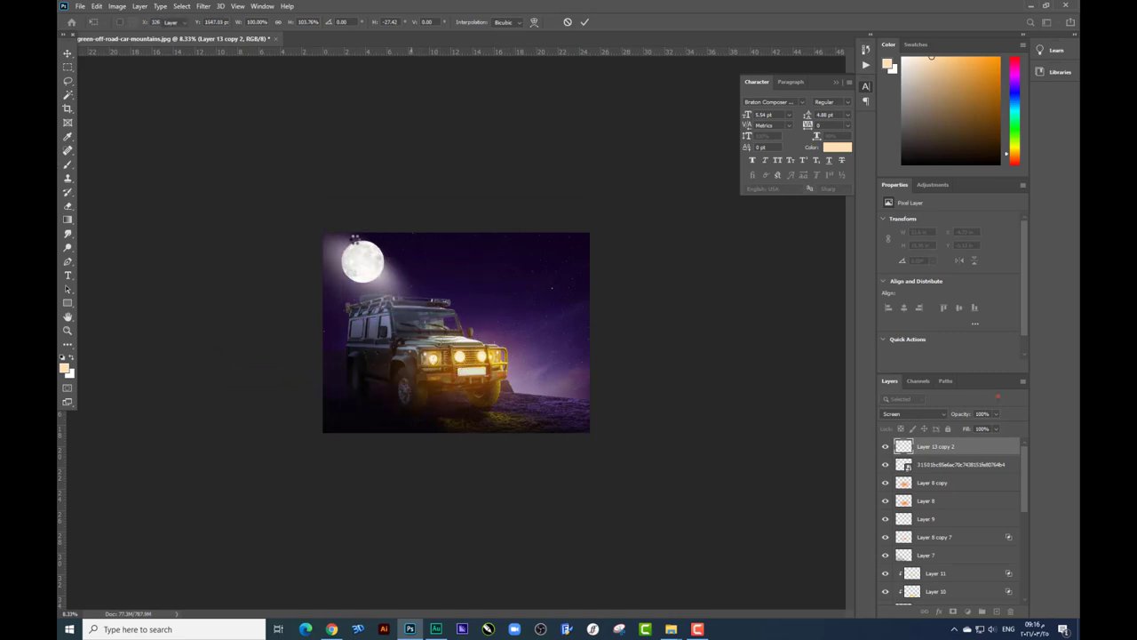
# - Switch to the Eraser, zoom in, and open the moon smart object layer's context menu
pyautogui.rightClick(67, 205)
pyautogui.click(111, 203)
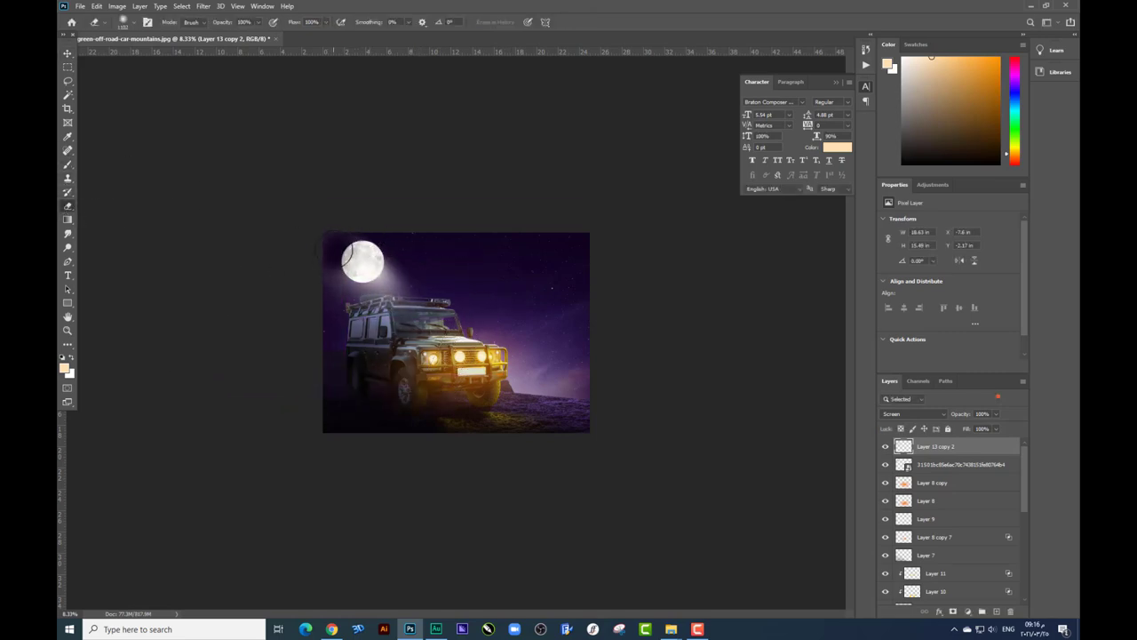
pyautogui.hotkey('ctrl', '+')
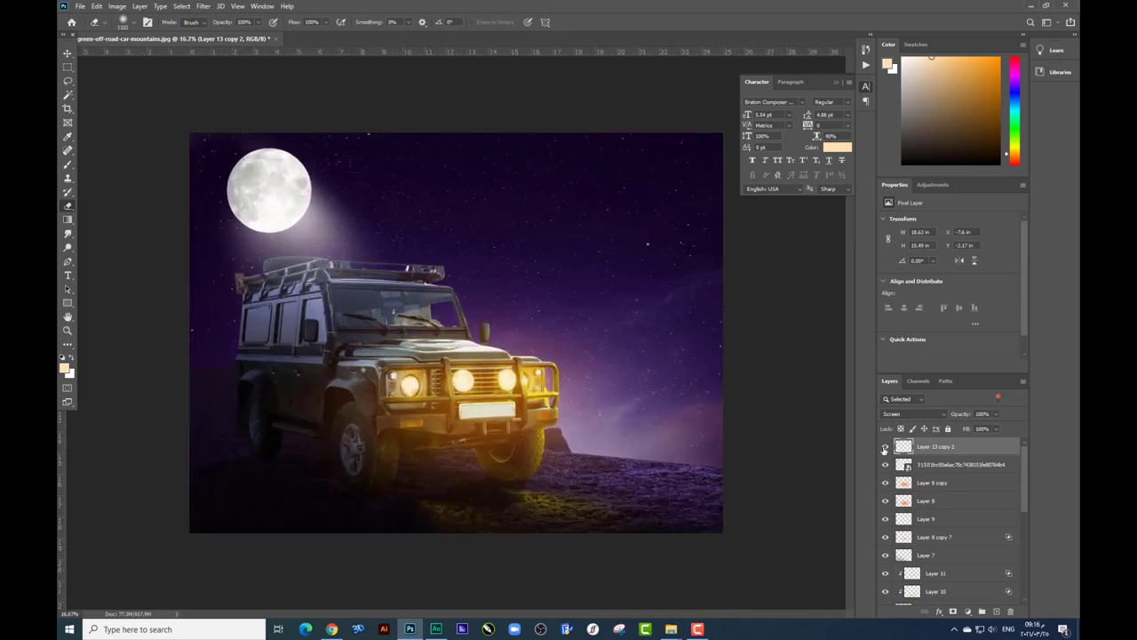
pyautogui.click(932, 465)
pyautogui.rightClick(931, 466)
# - Give the moon a Linear Dodge (Add) Outer Glow of 174 px at 28% opacity
pyautogui.click(959, 18)
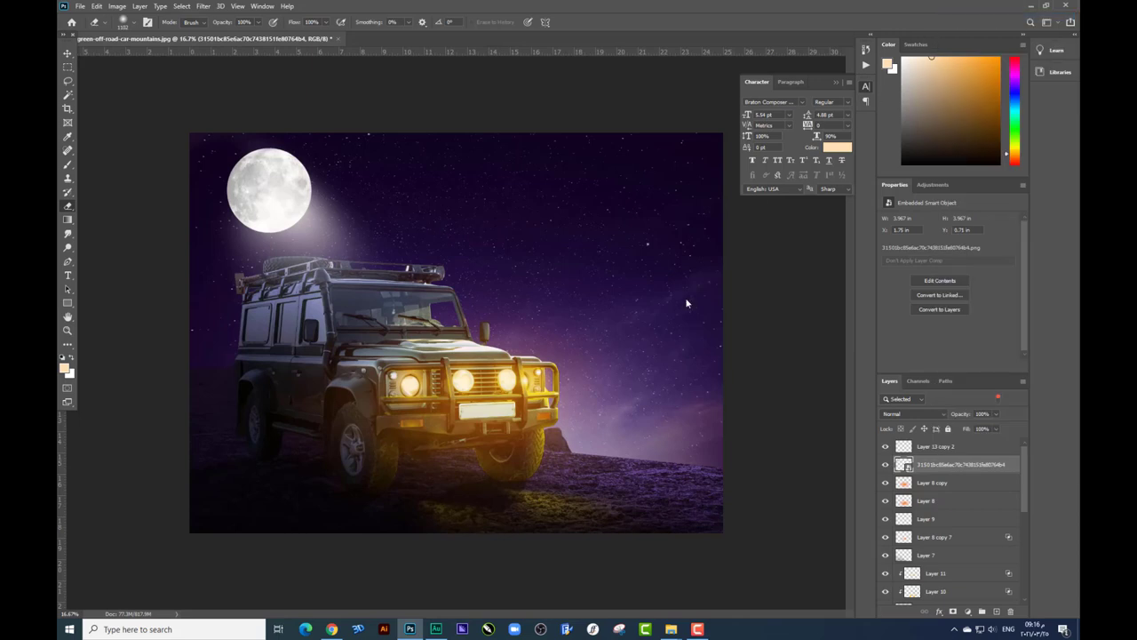
pyautogui.click(687, 217)
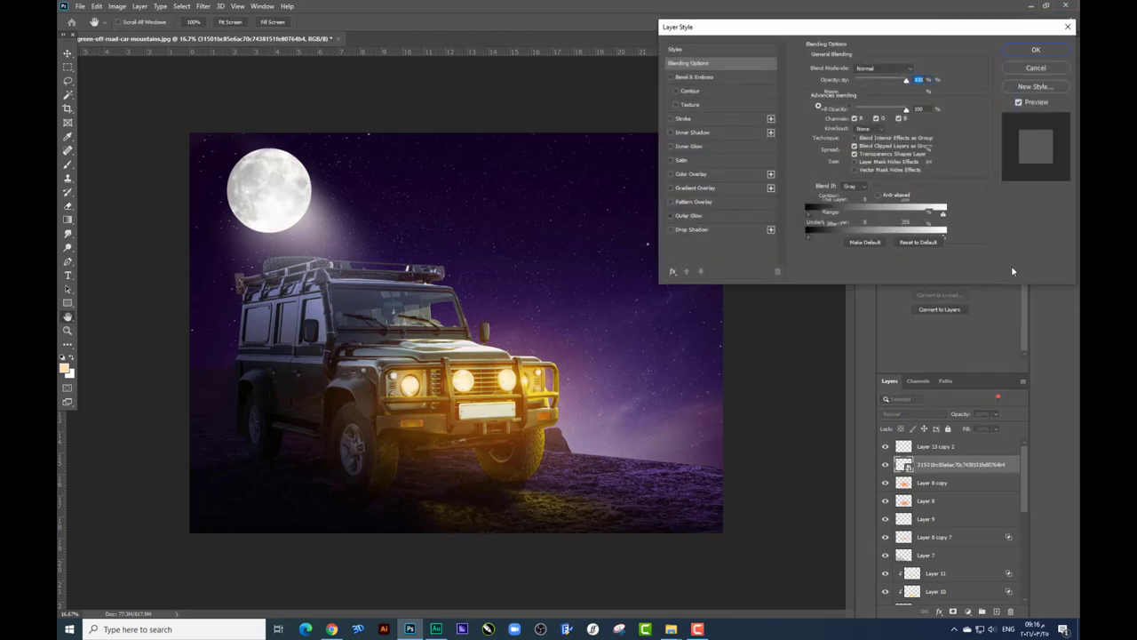
pyautogui.moveTo(872, 167); pyautogui.dragTo(868, 178)
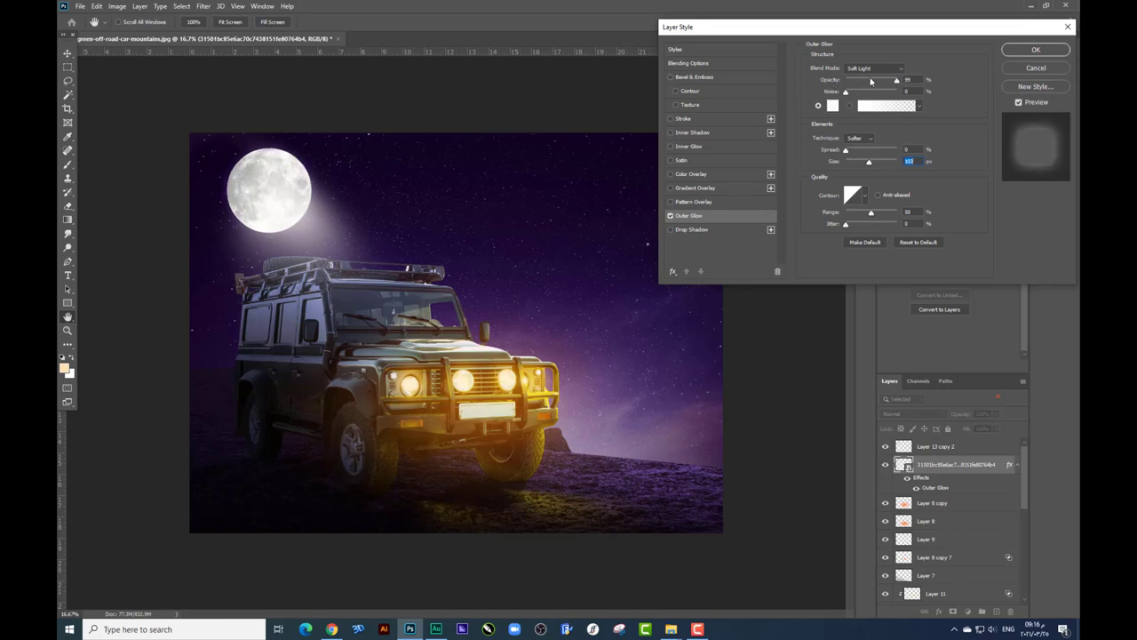
pyautogui.click(891, 70)
pyautogui.click(882, 174)
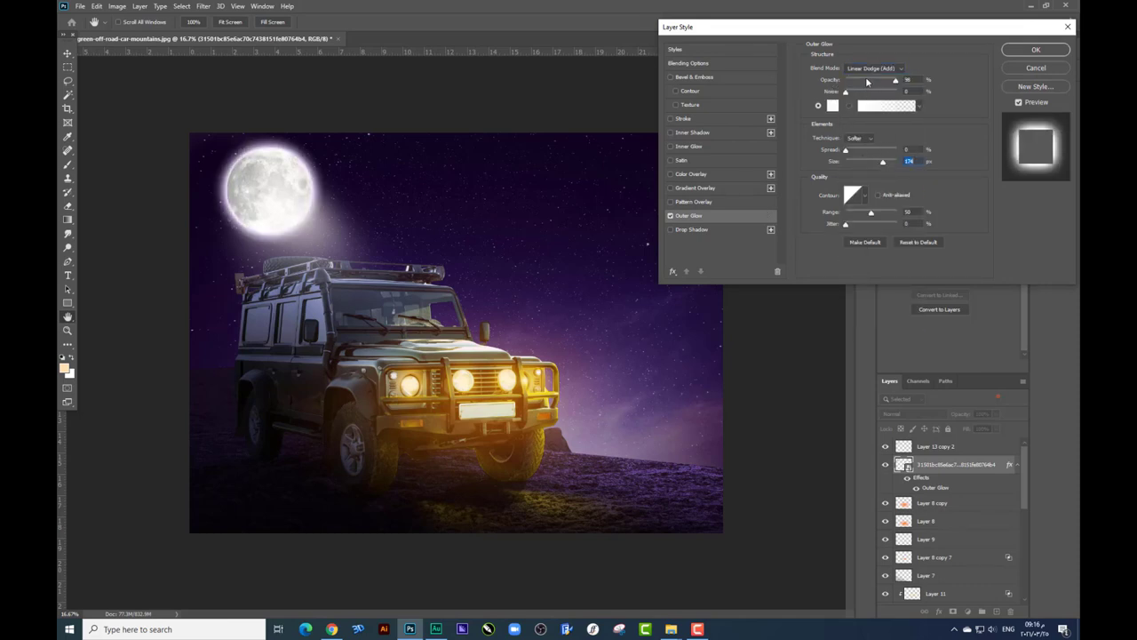
pyautogui.moveTo(867, 82); pyautogui.dragTo(859, 80)
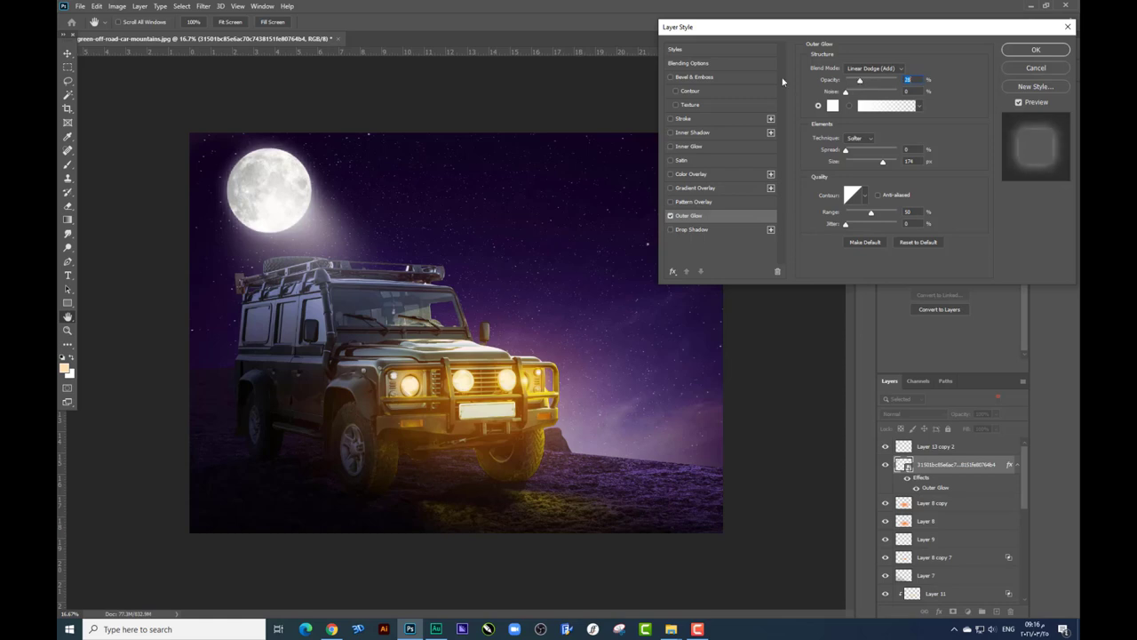
pyautogui.press('Return')
pyautogui.click(944, 448)
# - Enlarge the beam to about 127%, rotate and skew it, and place it below the moon
pyautogui.hotkey('ctrl', 't')
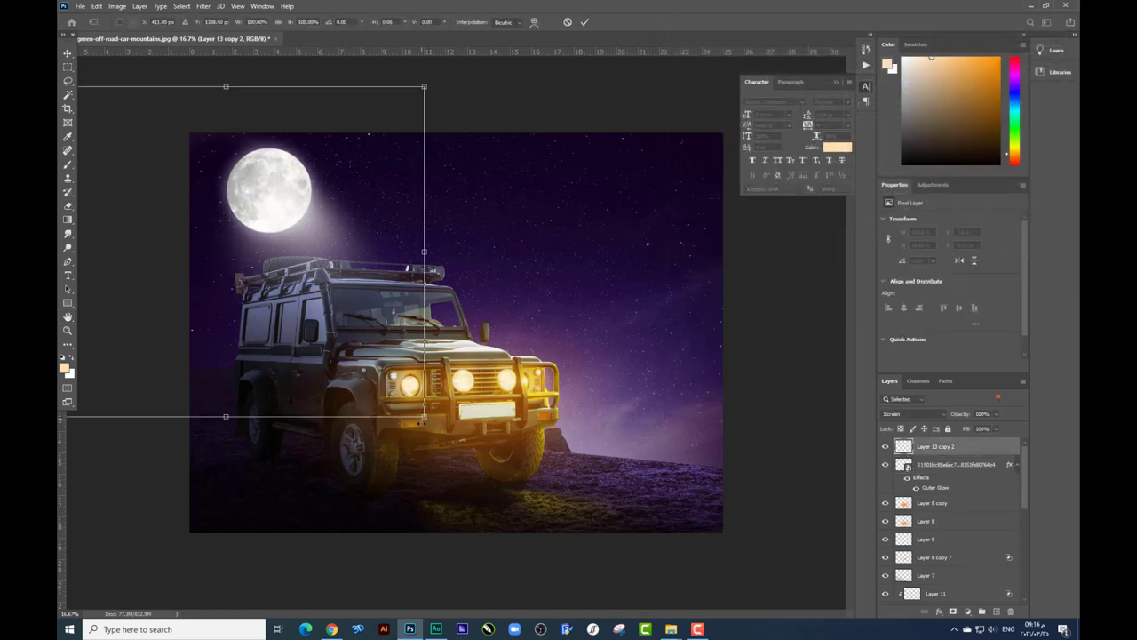
pyautogui.moveTo(423, 416); pyautogui.dragTo(532, 507)
pyautogui.moveTo(426, 306); pyautogui.dragTo(363, 296)
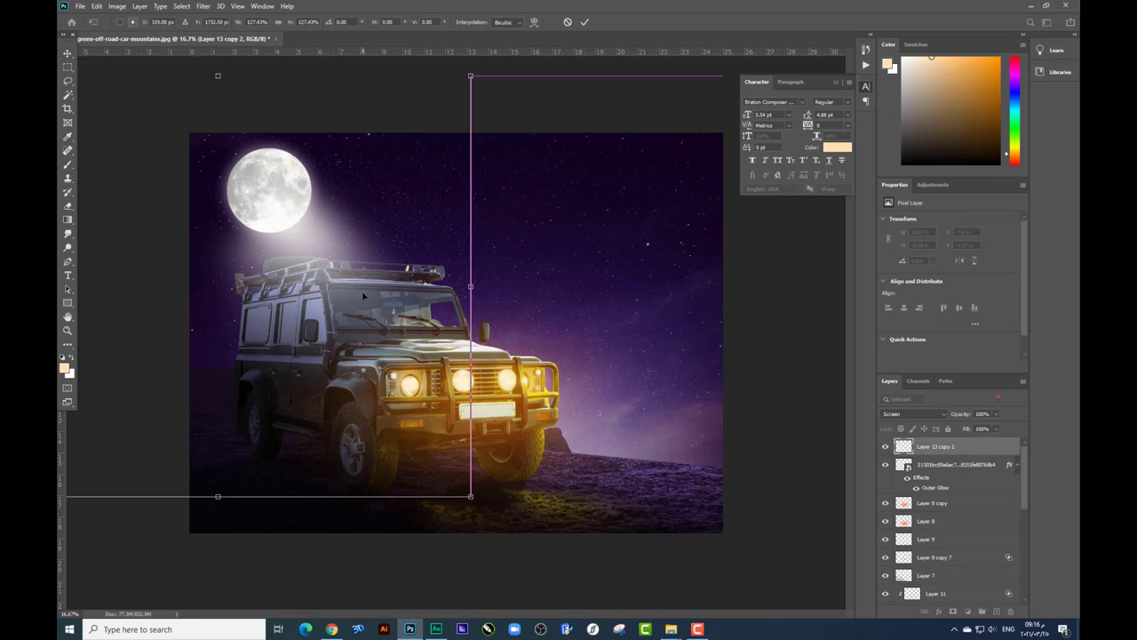
pyautogui.moveTo(473, 296); pyautogui.dragTo(436, 311)
pyautogui.hotkey('ctrl', '-')
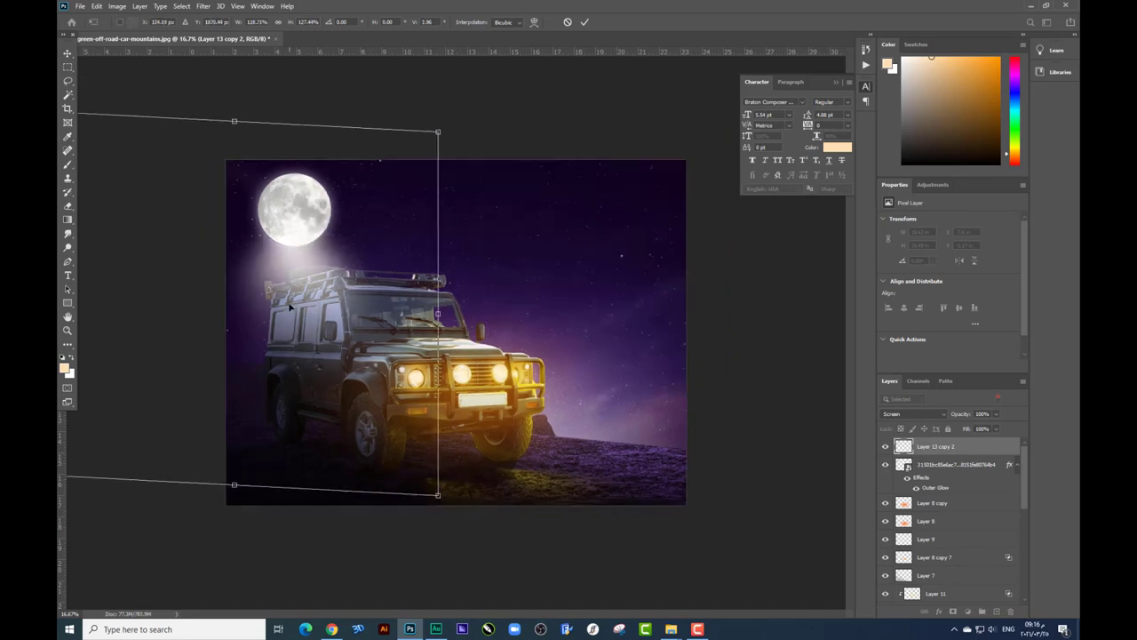
pyautogui.moveTo(89, 305); pyautogui.dragTo(133, 273)
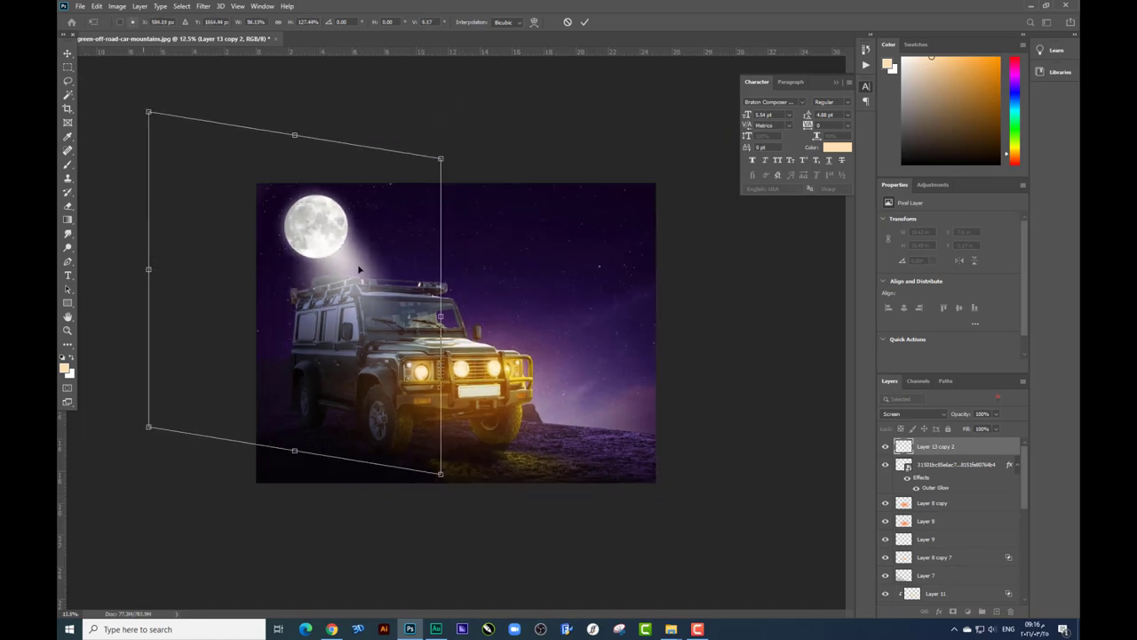
pyautogui.moveTo(520, 178); pyautogui.dragTo(498, 115)
pyautogui.moveTo(365, 209); pyautogui.dragTo(376, 212)
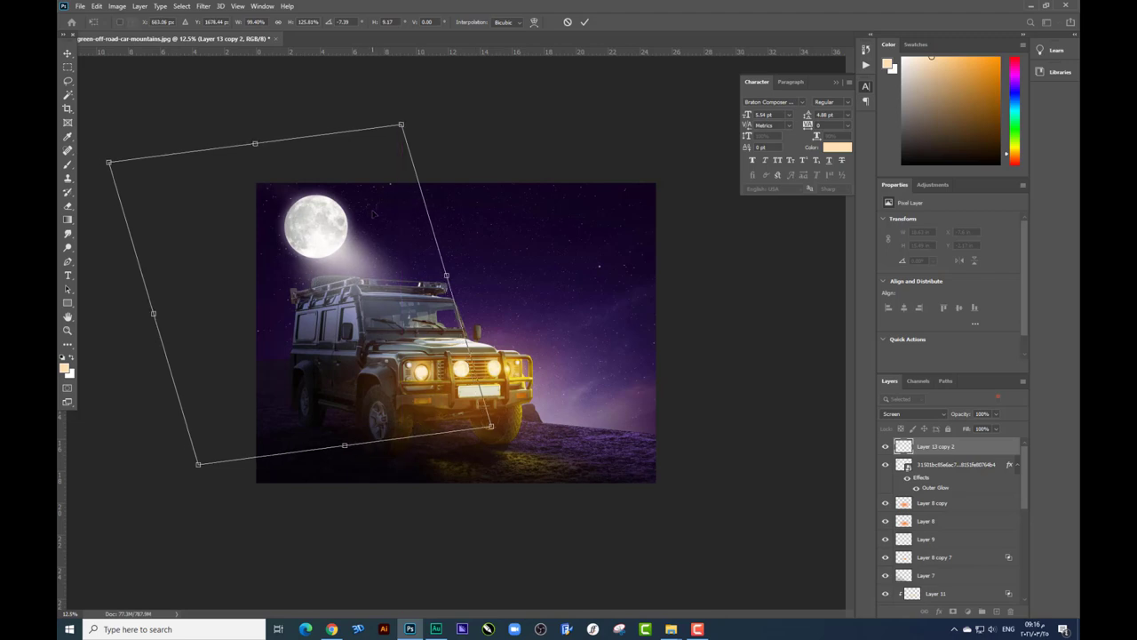
pyautogui.press('Return')
# - Lower the beam layer's opacity to 71% and zoom in on the jeep
pyautogui.click(996, 414)
pyautogui.moveTo(998, 428); pyautogui.dragTo(984, 428)
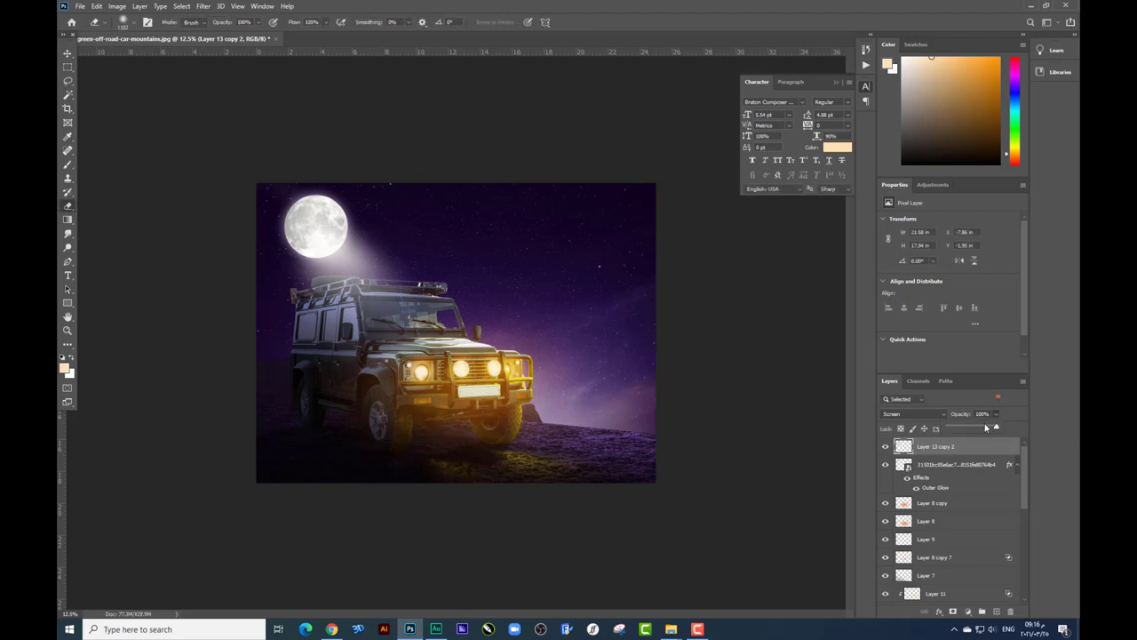
pyautogui.click(68, 209)
pyautogui.hotkey('ctrl', '+')
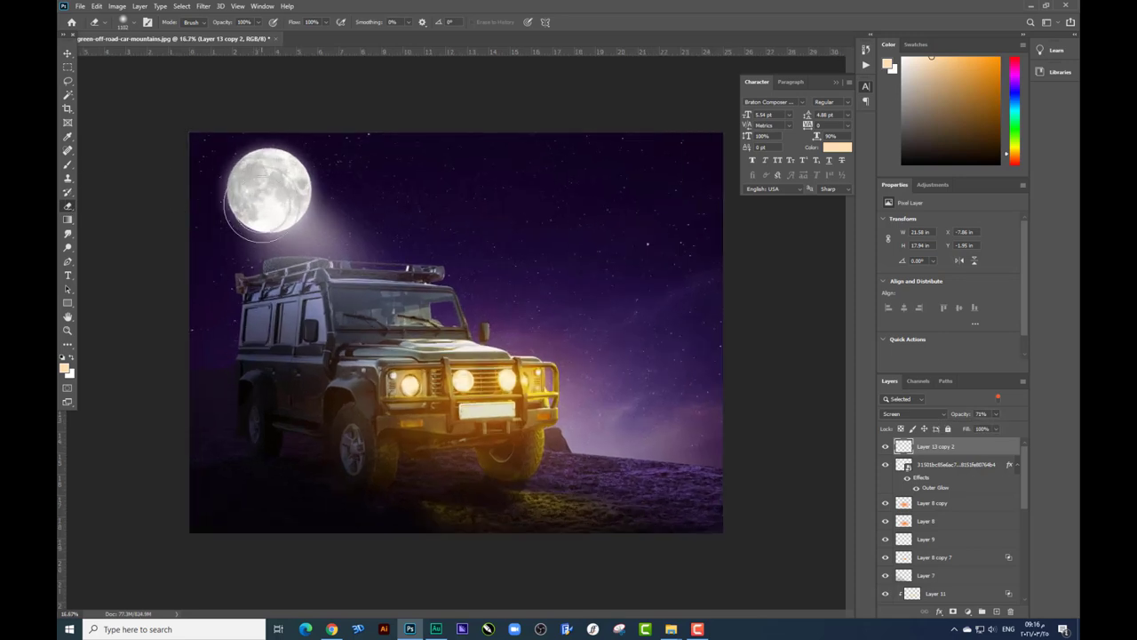
pyautogui.hotkey('ctrl', '+')
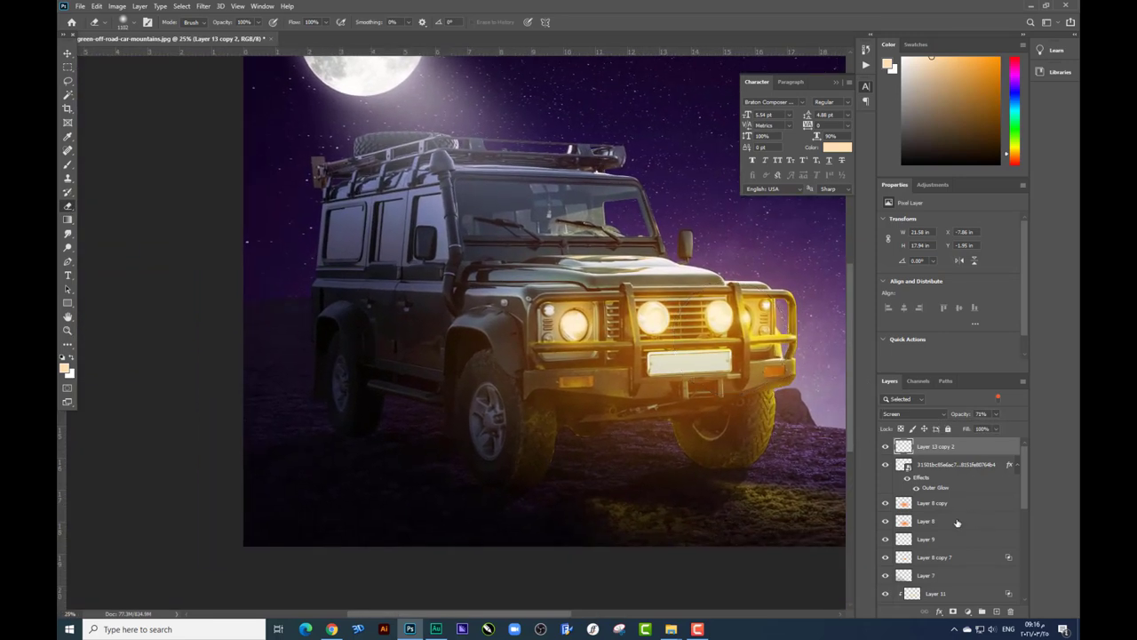
# - Add a new layer clipped to Hue/Saturation 2 below it
pyautogui.scroll(-3, 957, 523)
pyautogui.scroll(-3, 952, 534)
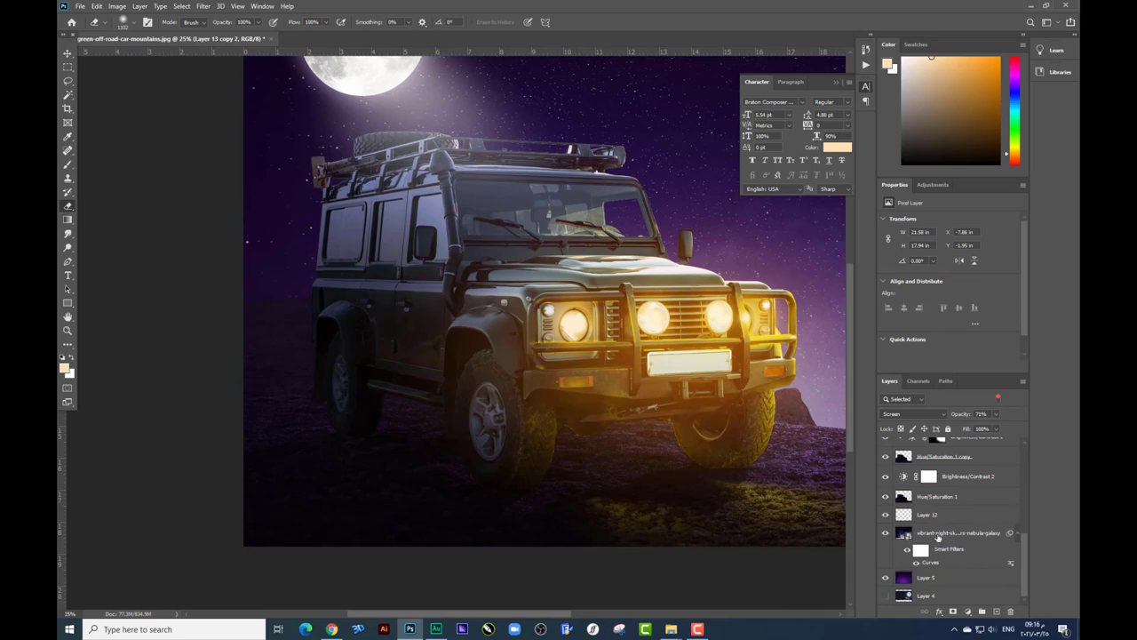
pyautogui.scroll(3, 937, 536)
pyautogui.click(951, 471)
pyautogui.click(996, 611)
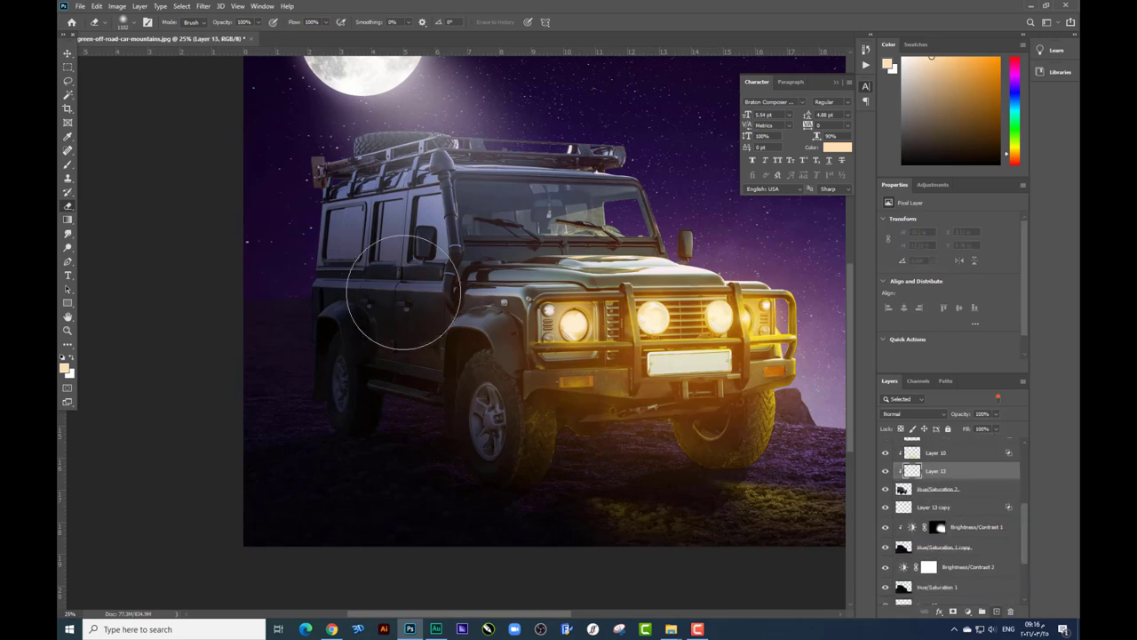
# - Paint soft moonlight along the jeep's rear edge and roof rack with the Soft Round brush
pyautogui.click(68, 165)
pyautogui.rightClick(429, 339)
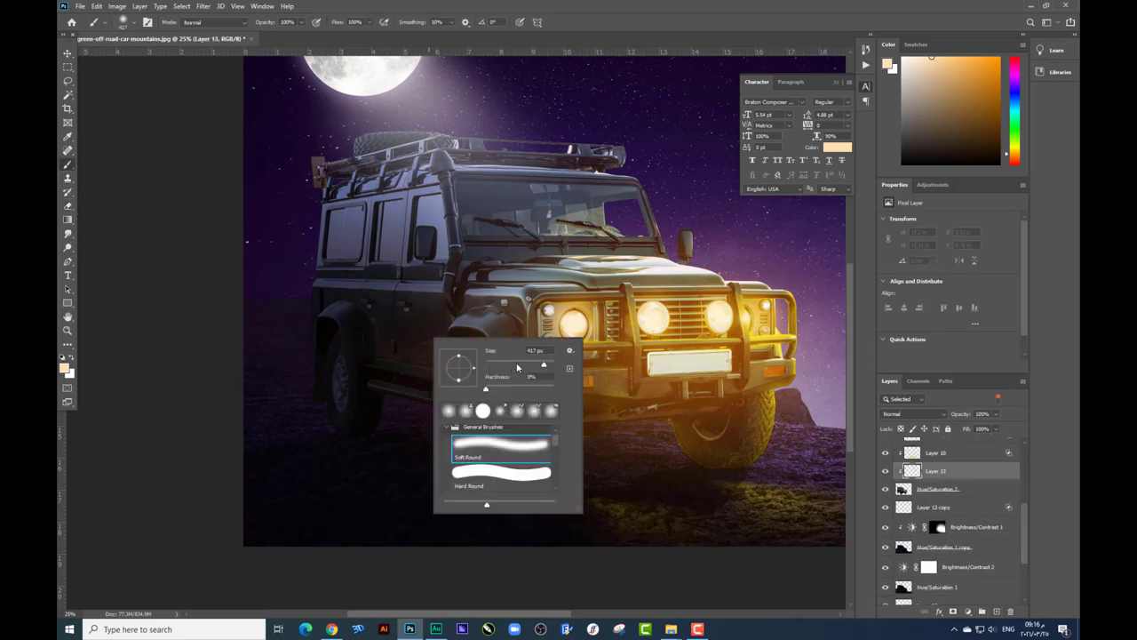
pyautogui.click(307, 388)
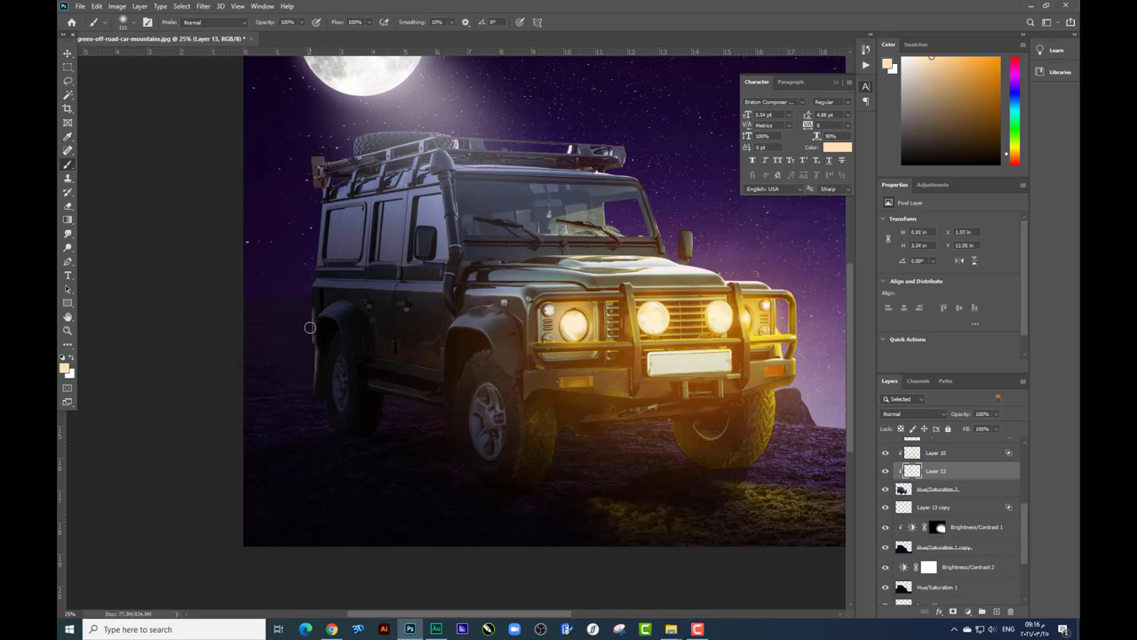
pyautogui.moveTo(308, 340)
pyautogui.mouseDown()
pyautogui.moveTo(318, 206)
pyautogui.moveTo(308, 144)
pyautogui.moveTo(414, 128)
pyautogui.moveTo(422, 143)
pyautogui.moveTo(344, 164)
pyautogui.moveTo(376, 179)
pyautogui.mouseUp()
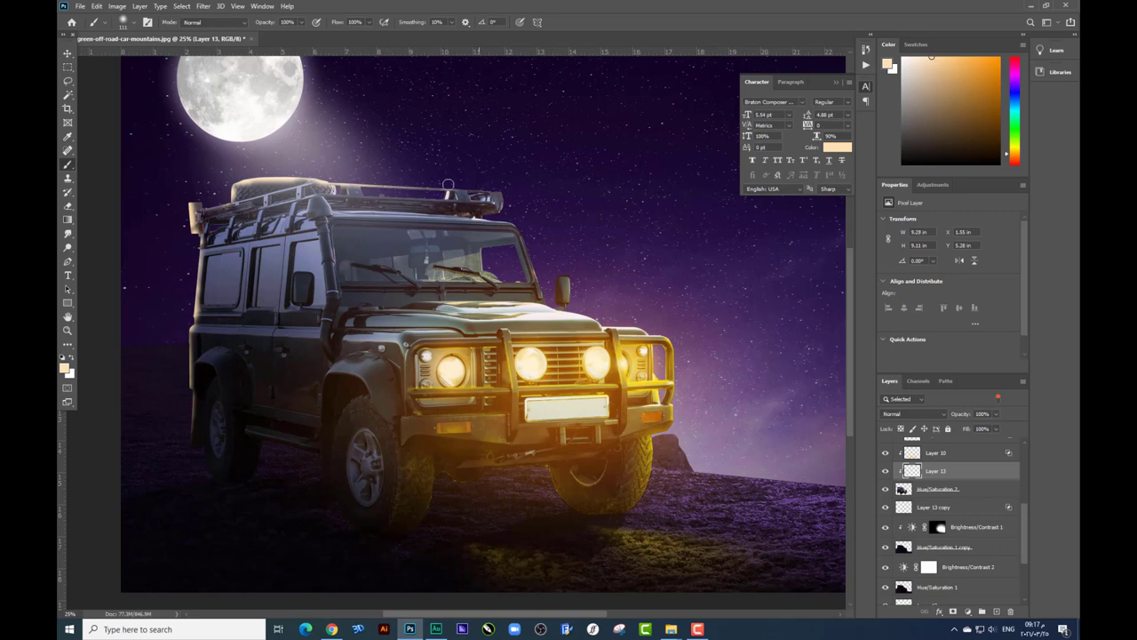
pyautogui.moveTo(449, 185)
pyautogui.mouseDown()
pyautogui.moveTo(518, 186)
pyautogui.moveTo(336, 192)
pyautogui.mouseUp()
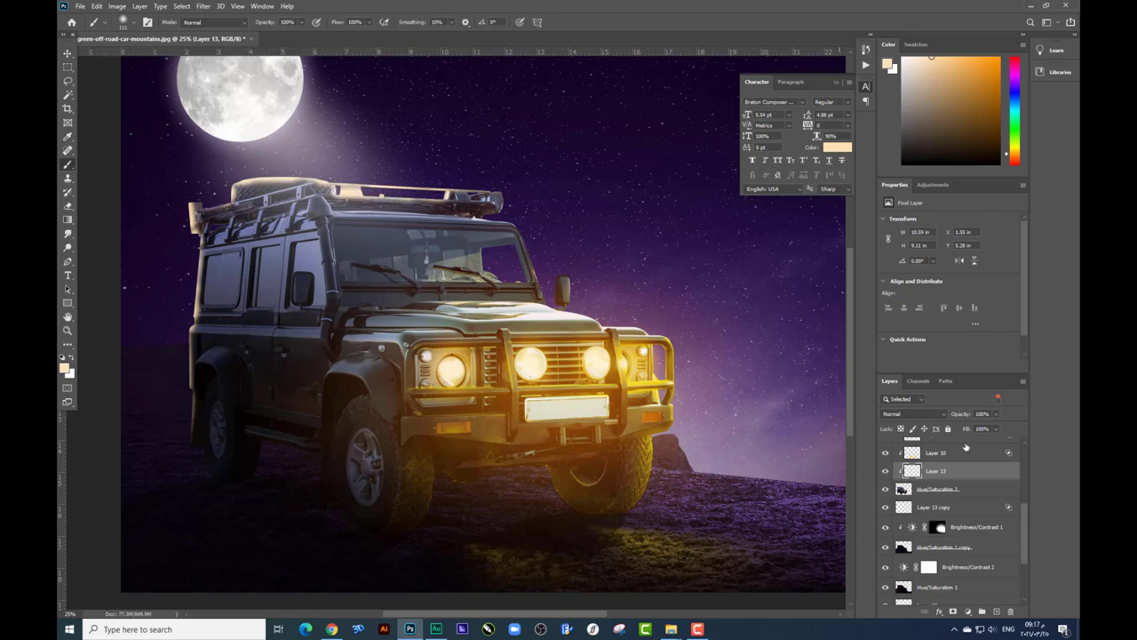
# - Desaturate the painted light layer and set Blend If so it shows only over brighter areas
pyautogui.hotkey('ctrl', 'u')
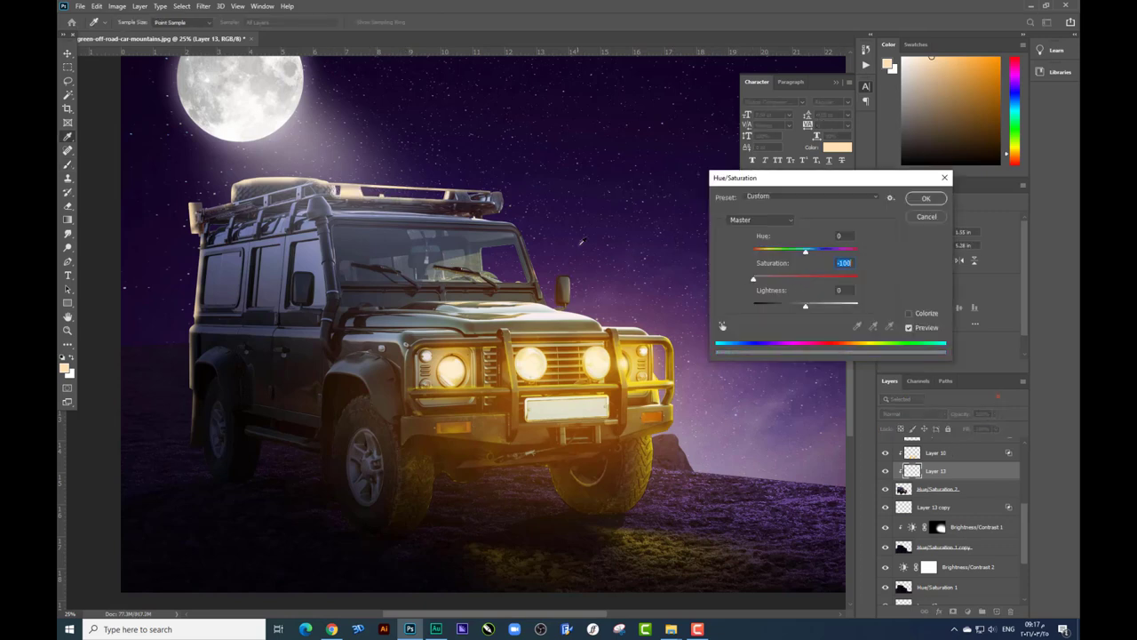
pyautogui.press('Return')
pyautogui.rightClick(945, 476)
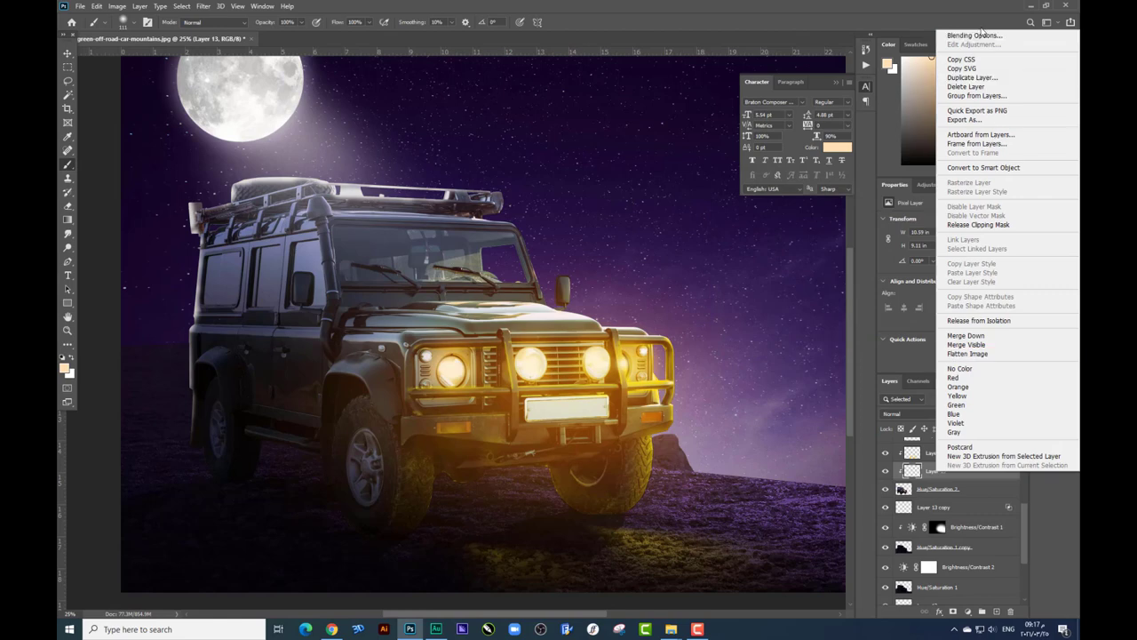
pyautogui.press('Escape')
pyautogui.rightClick(942, 477)
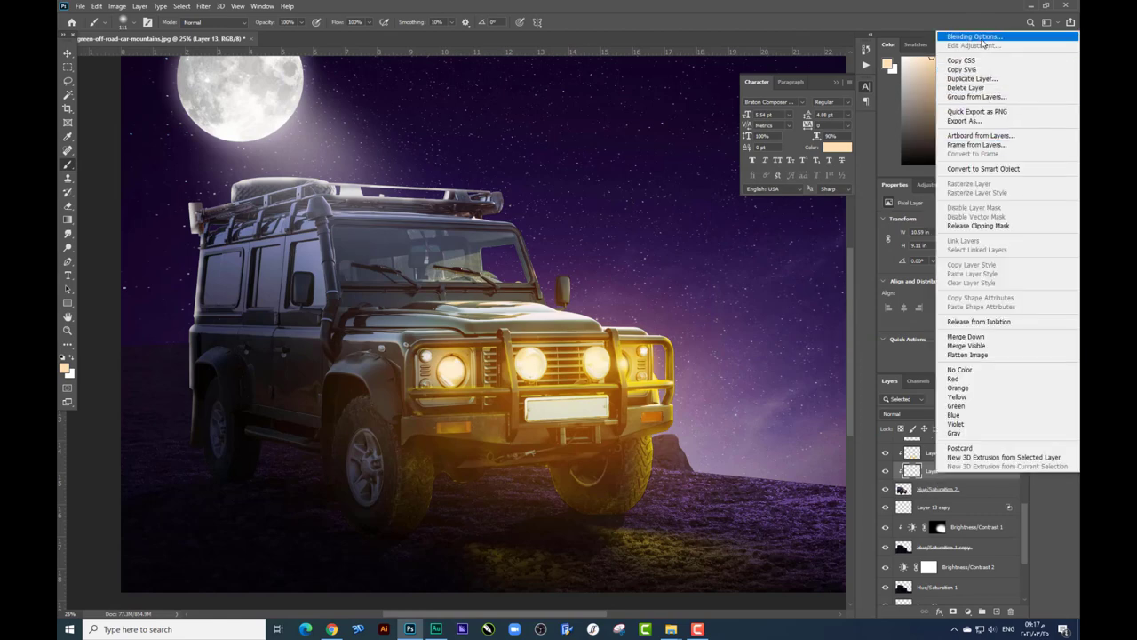
pyautogui.press('Escape')
pyautogui.doubleClick(969, 471)
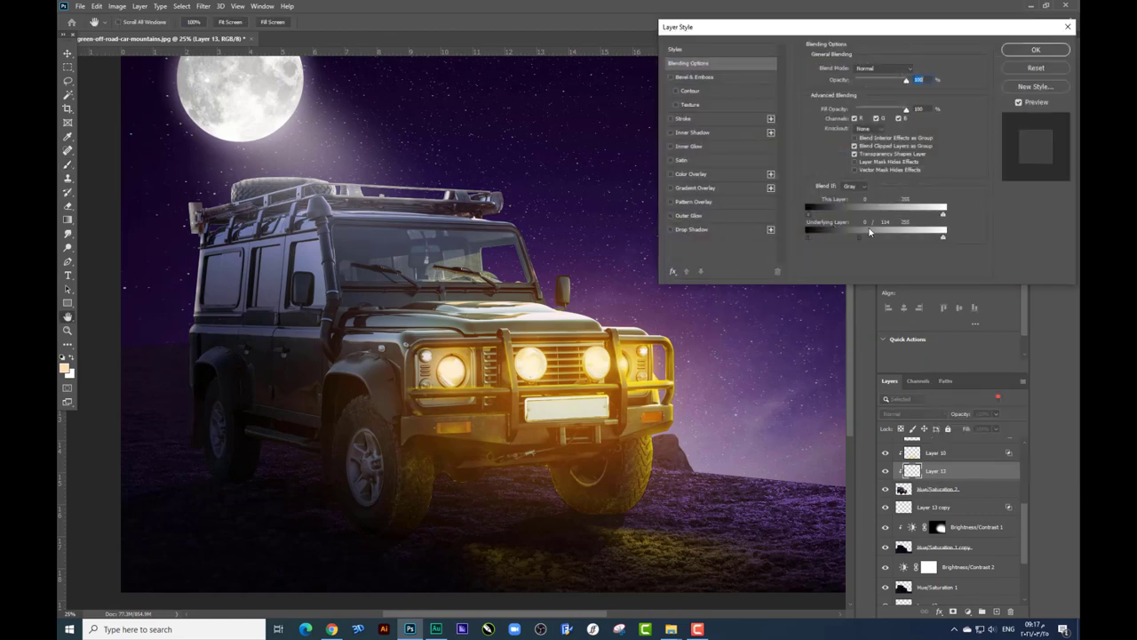
pyautogui.moveTo(888, 232); pyautogui.dragTo(867, 233)
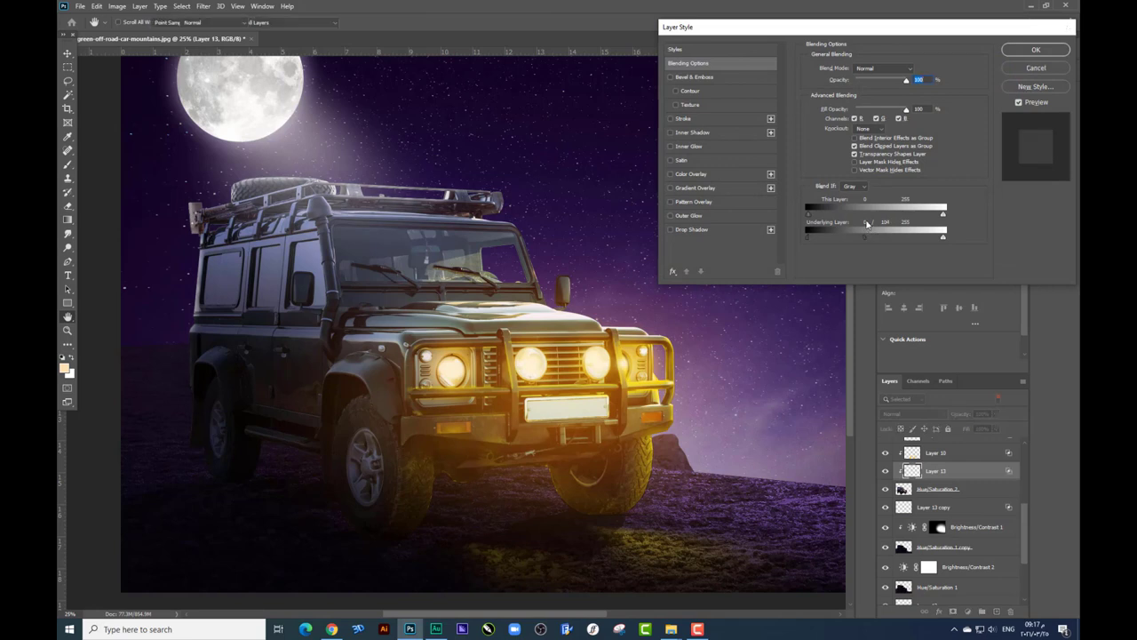
pyautogui.press('Return')
# - Paint faint light across the sky near the moon, then zoom out to view the whole composite
pyautogui.rightClick(620, 292)
pyautogui.click(172, 488)
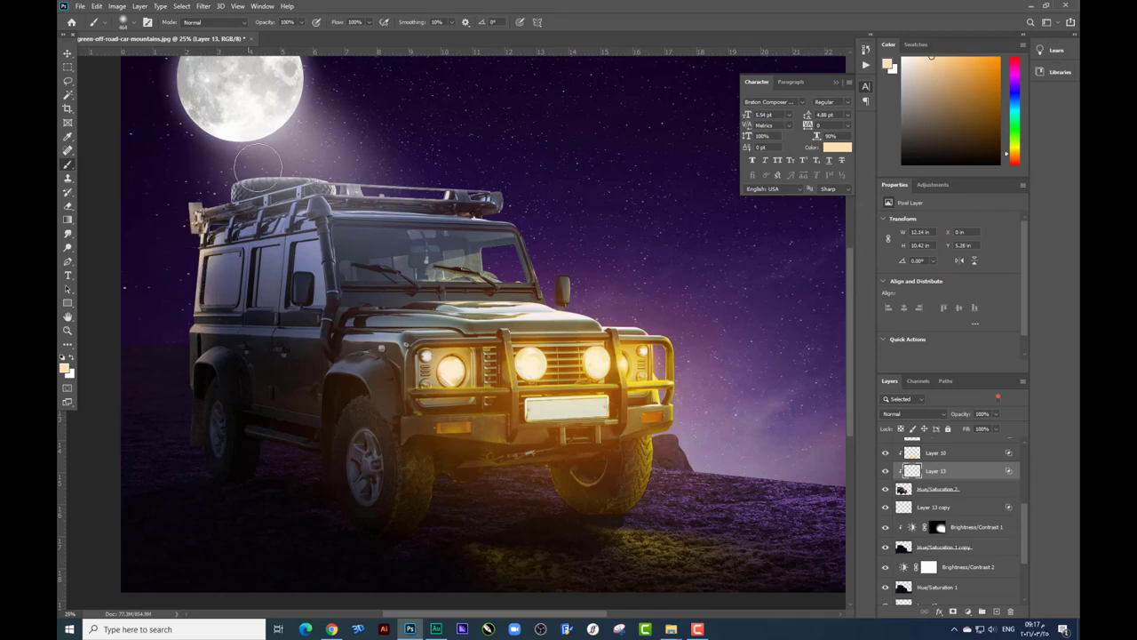
pyautogui.moveTo(423, 169); pyautogui.dragTo(598, 202)
pyautogui.hotkey('ctrl', '-')
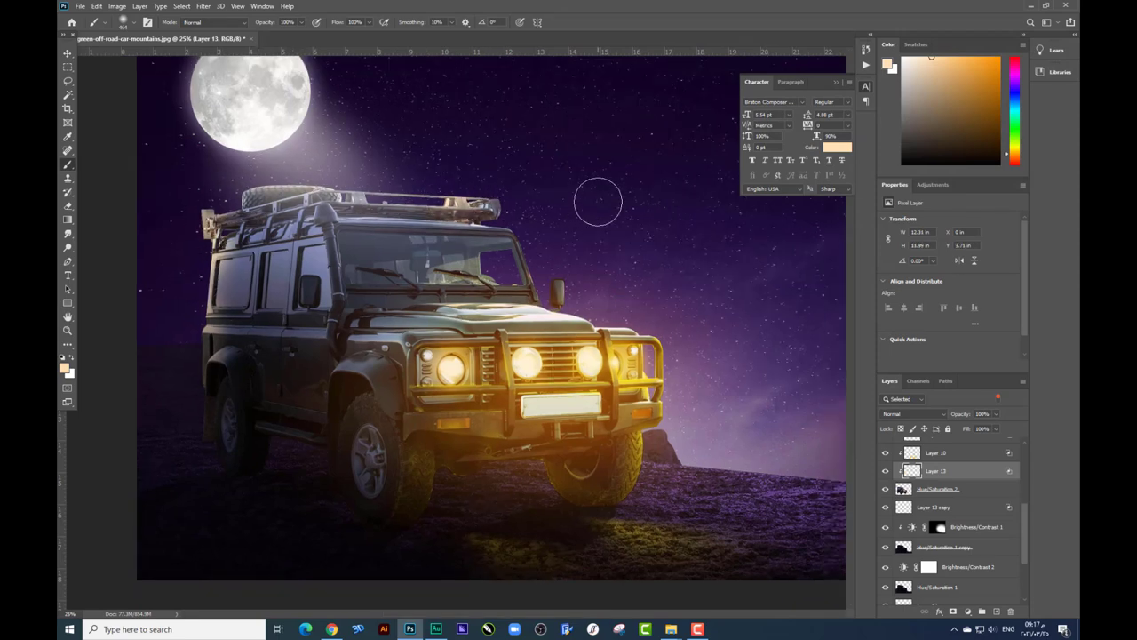
pyautogui.hotkey('ctrl', '-')
pyautogui.hotkey('ctrl', '+')
pyautogui.scroll(3, 958, 505)
pyautogui.scroll(3, 958, 505)
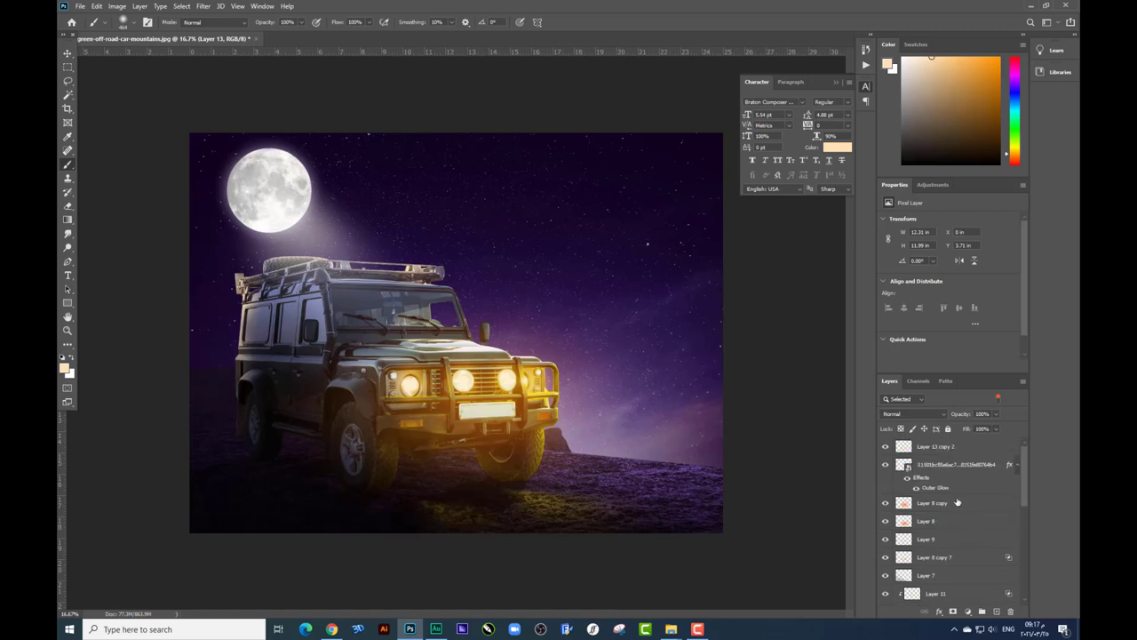
# - Add a Color Lookup layer on top, preview several LUTs, and choose Fuji ETERNA 250D at about 33% opacity
pyautogui.click(964, 447)
pyautogui.click(968, 611)
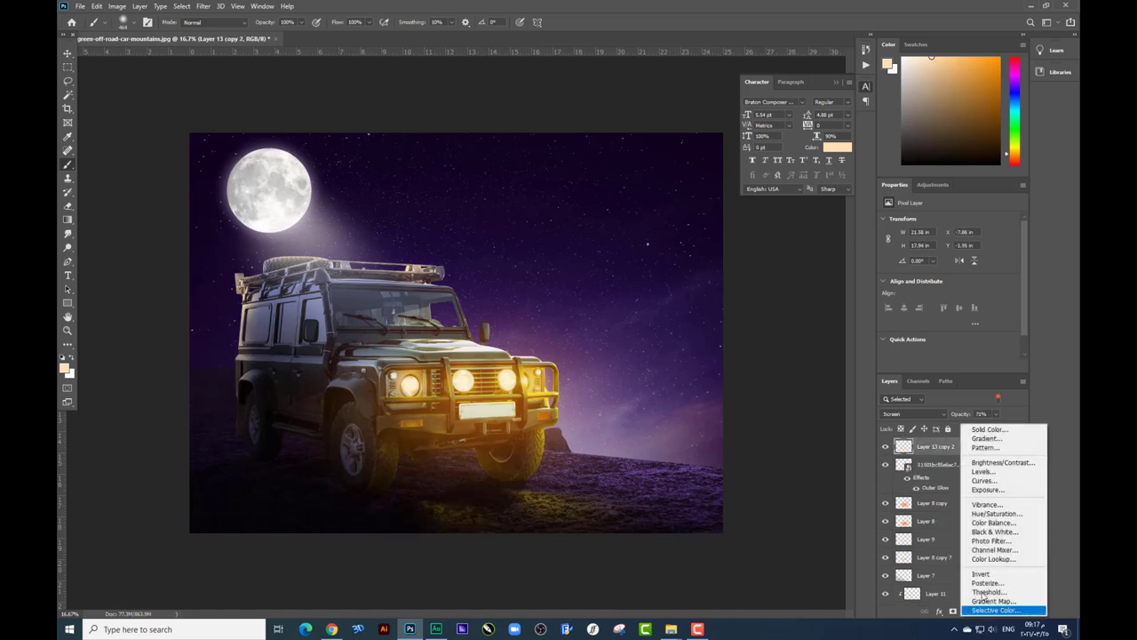
pyautogui.click(991, 559)
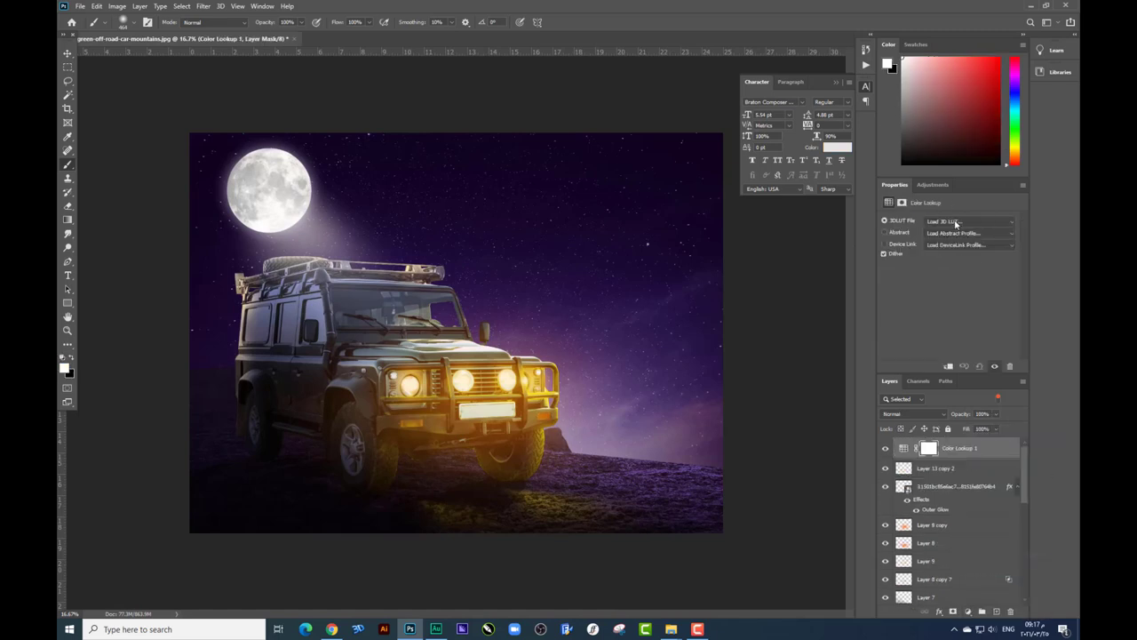
pyautogui.click(956, 223)
pyautogui.click(958, 269)
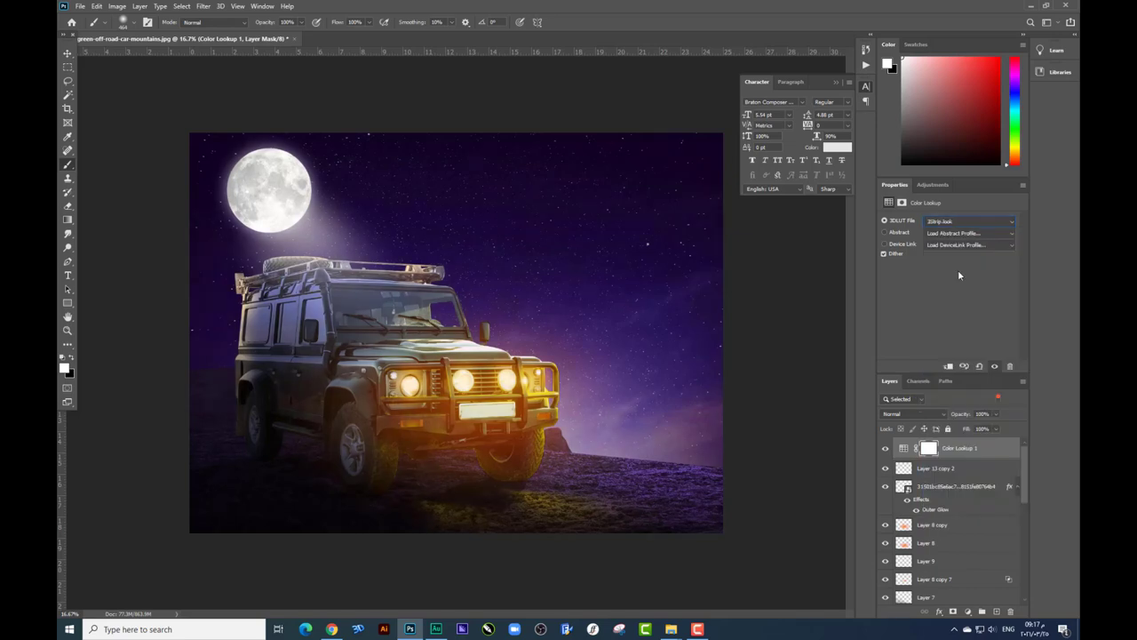
pyautogui.press('Down')
pyautogui.press('Down')
pyautogui.press('Down')
pyautogui.press('Down')
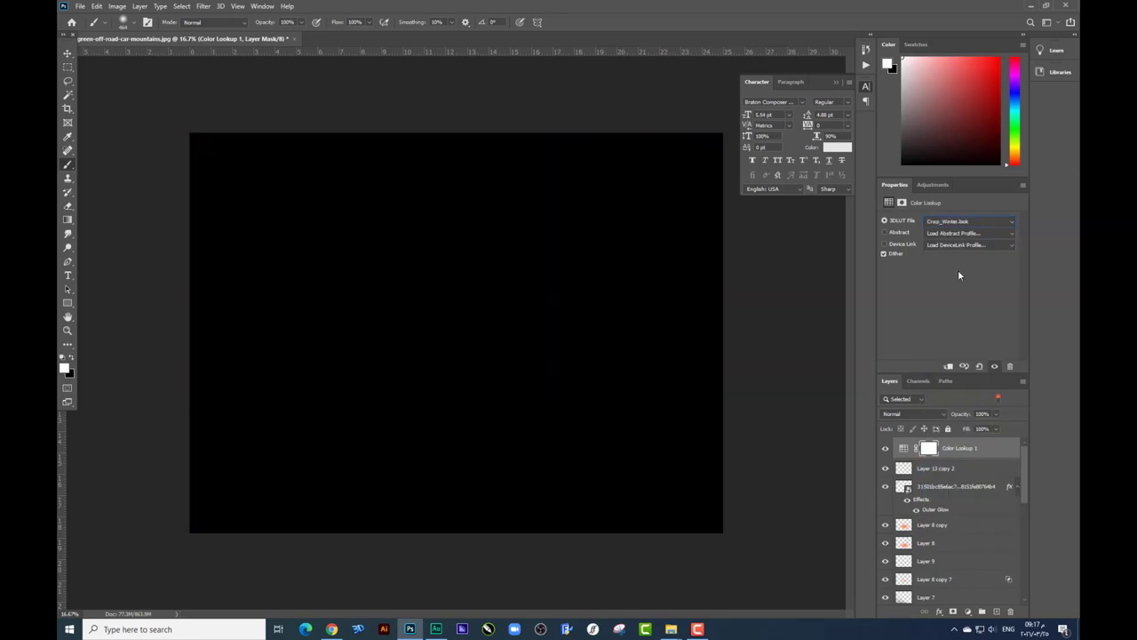
pyautogui.press('Down')
pyautogui.press('Down')
pyautogui.press('Down')
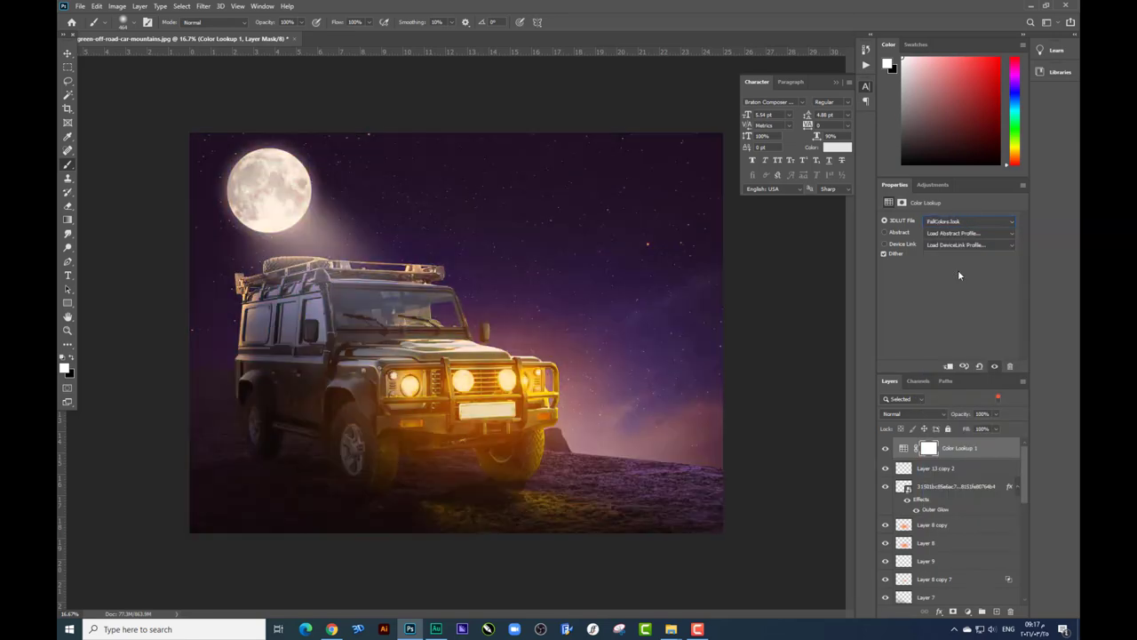
pyautogui.press('Down')
pyautogui.press('Down')
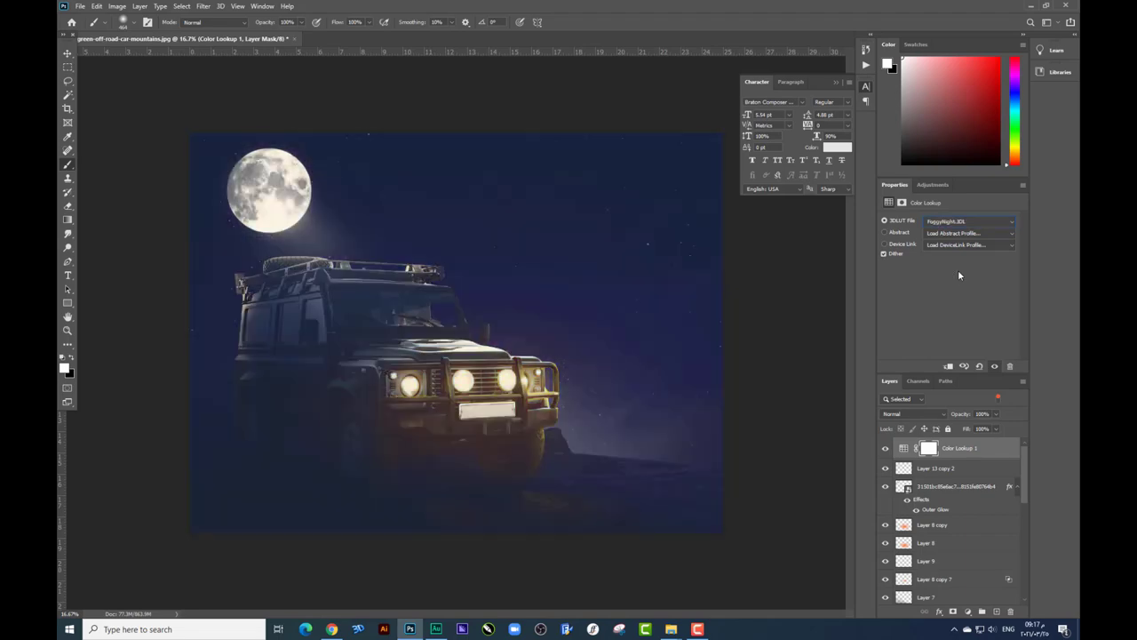
pyautogui.press('Down')
pyautogui.click(998, 415)
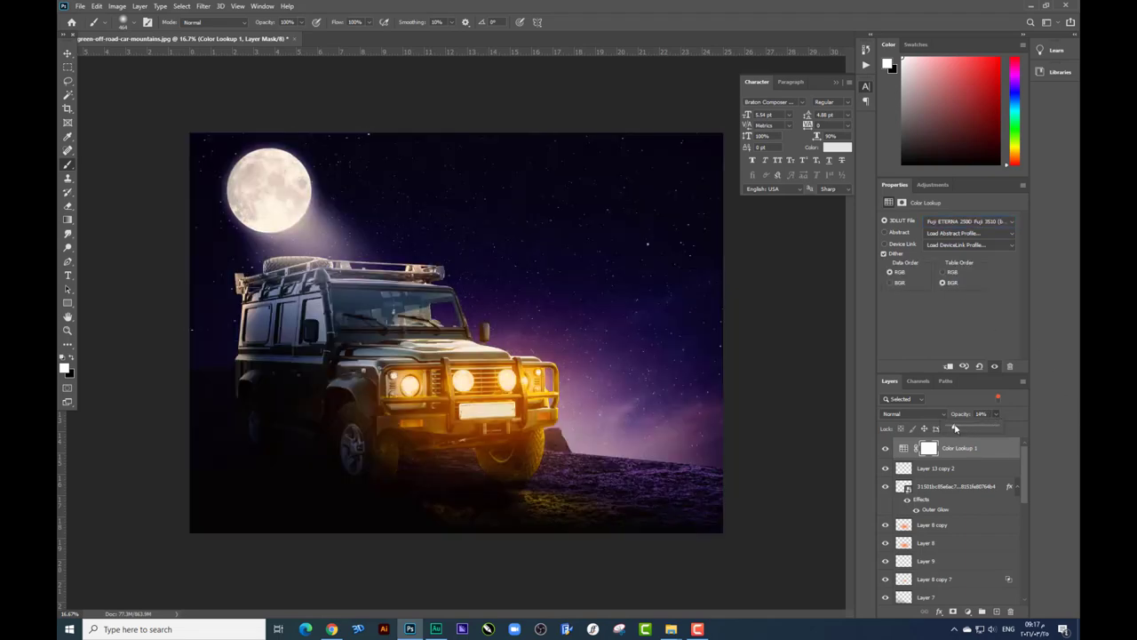
pyautogui.moveTo(954, 429); pyautogui.dragTo(958, 428)
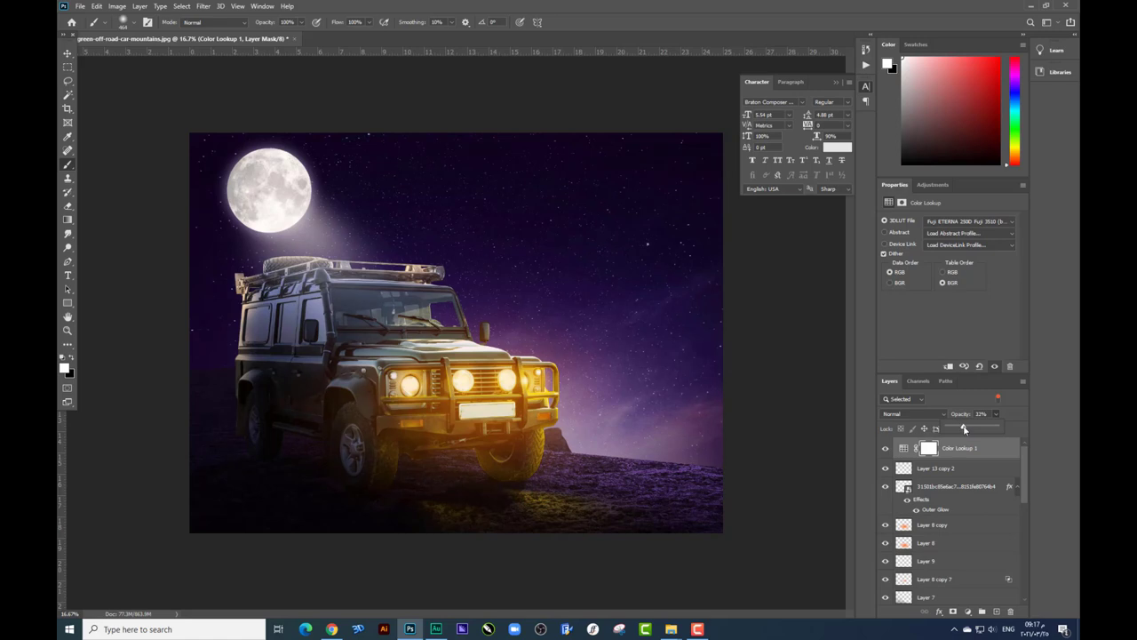
# - Add a Hue/Saturation adjustment with hue -2 and saturation -18
pyautogui.click(968, 611)
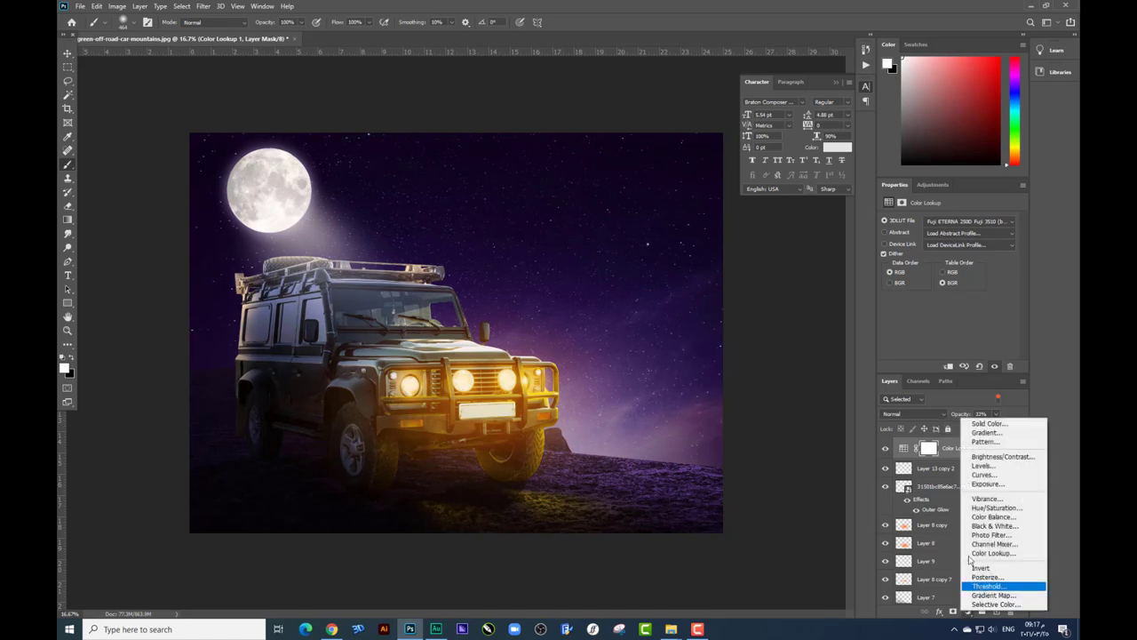
pyautogui.click(988, 517)
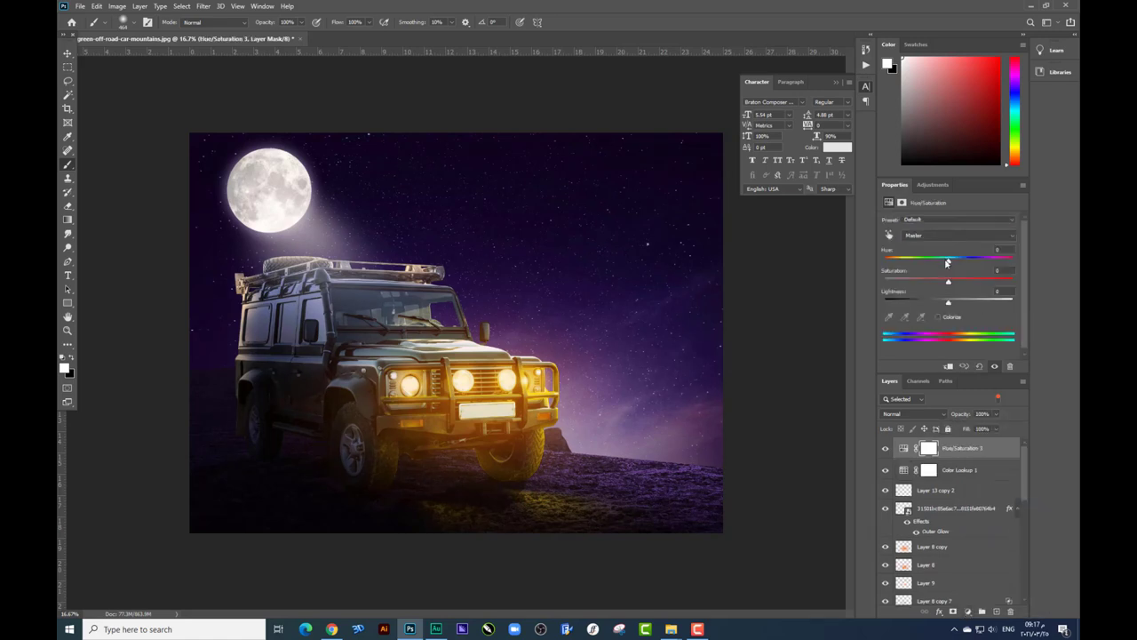
pyautogui.moveTo(949, 263); pyautogui.dragTo(947, 263)
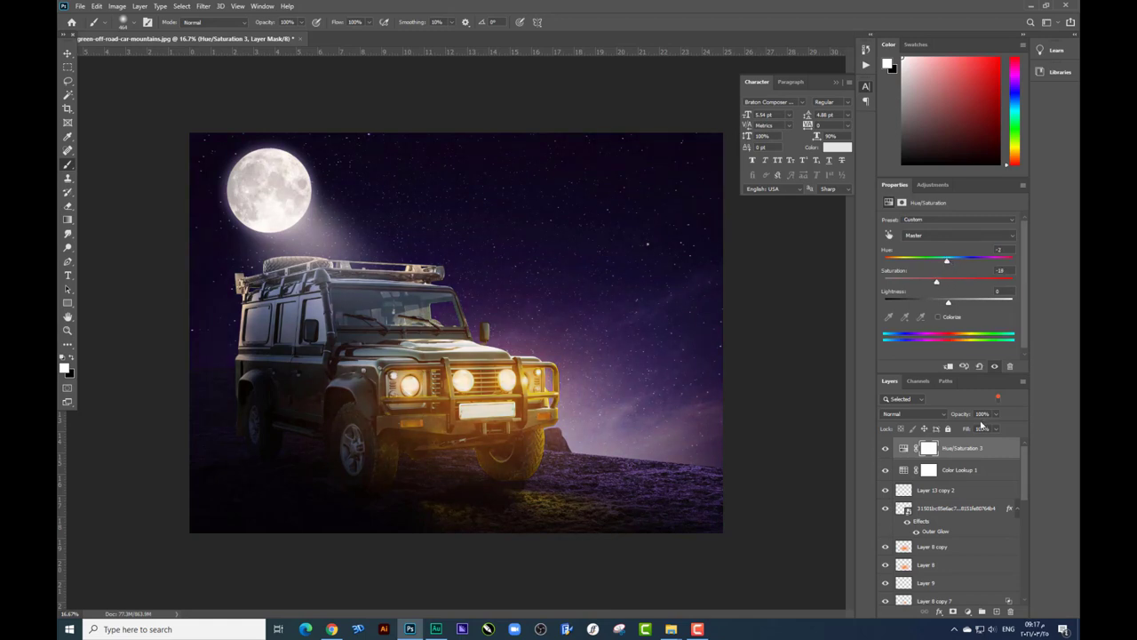
# - Add a Color Balance adjustment with midtones +18, -16, +27
pyautogui.click(968, 611)
pyautogui.click(988, 531)
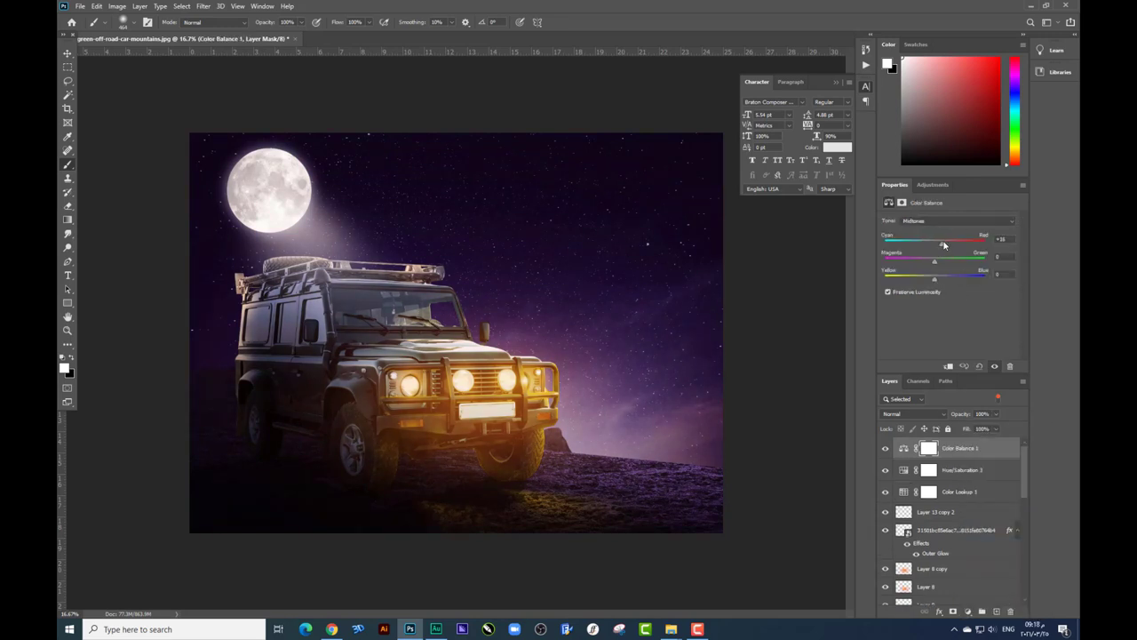
pyautogui.moveTo(937, 261); pyautogui.dragTo(928, 265)
# - Erase Layer 13's light haze over the jeep's windshield and side windows
pyautogui.scroll(-2, 933, 499)
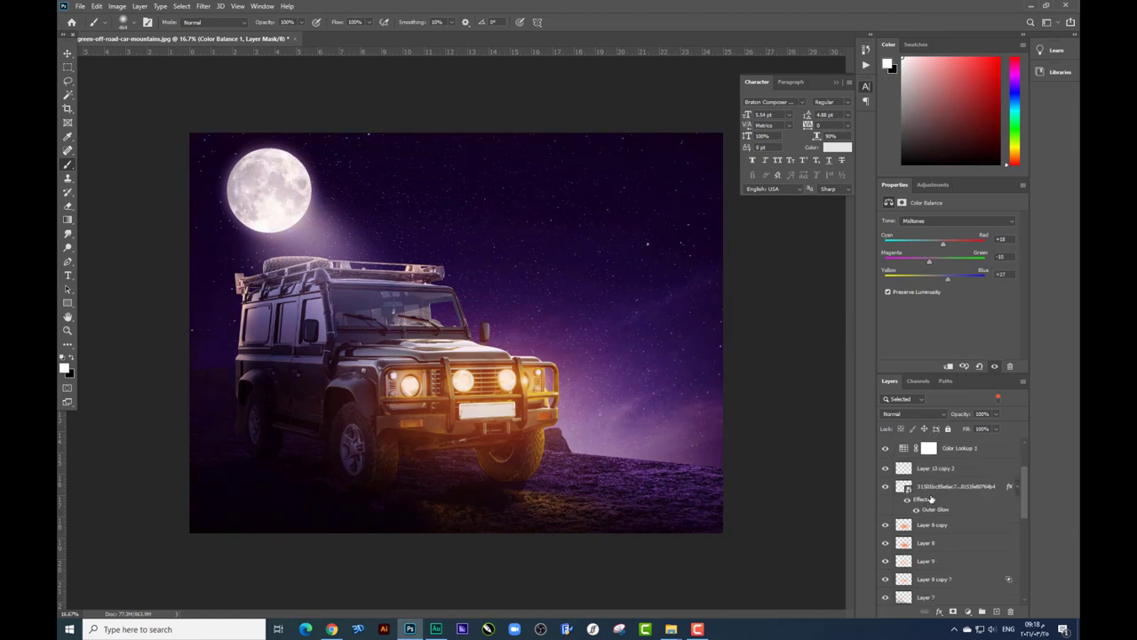
pyautogui.scroll(-2, 933, 498)
pyautogui.scroll(-2, 935, 494)
pyautogui.scroll(2, 934, 494)
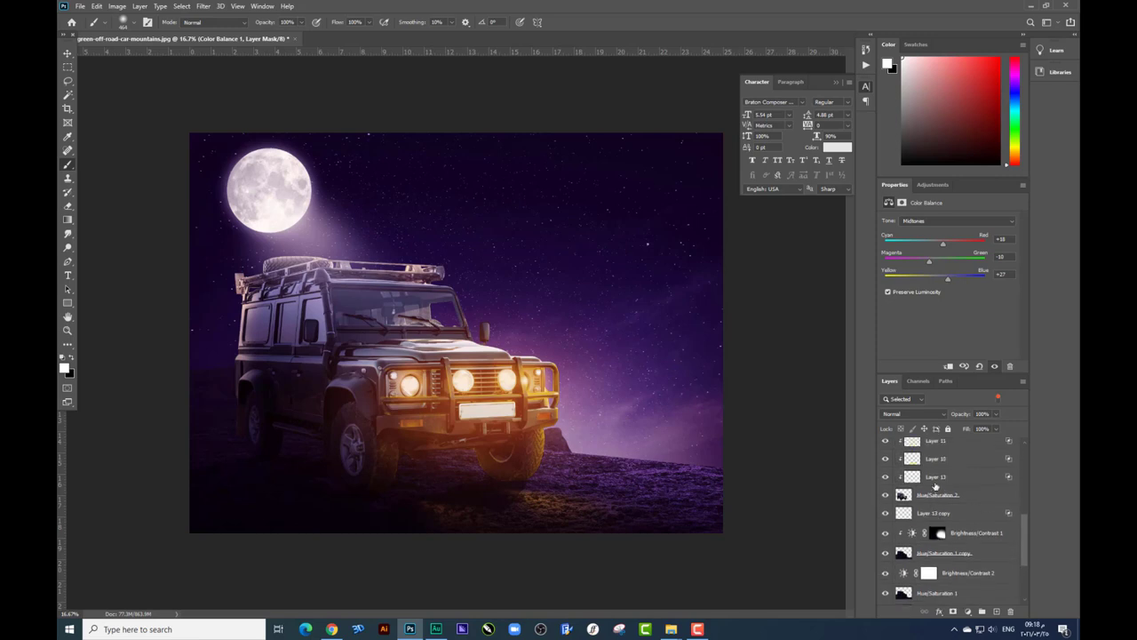
pyautogui.click(935, 477)
pyautogui.press('v')
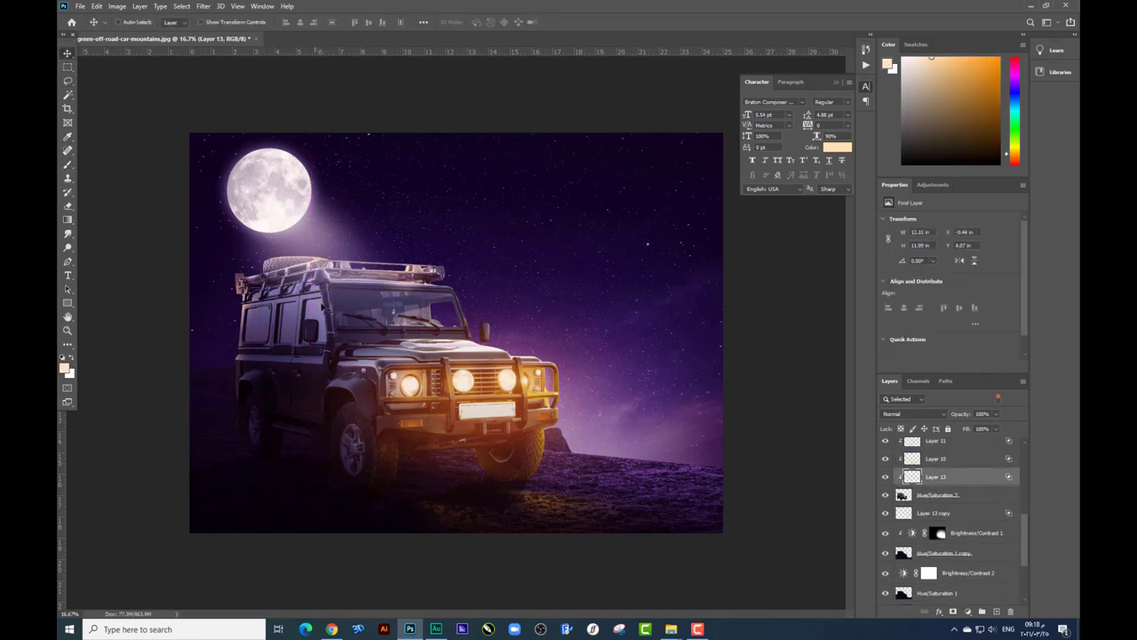
pyautogui.press('e')
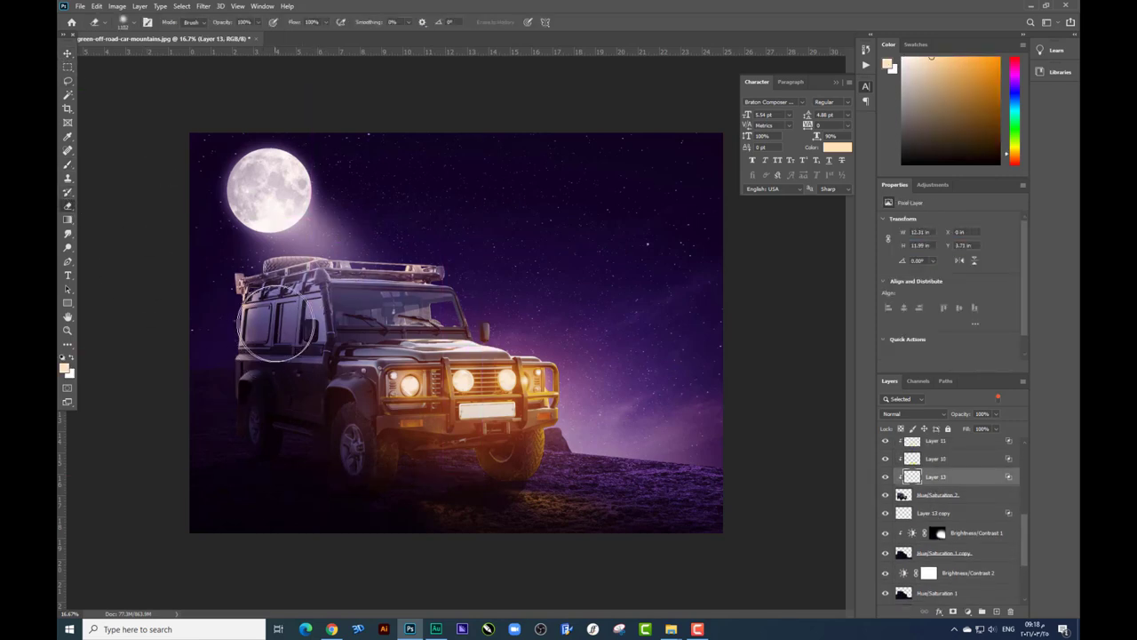
pyautogui.moveTo(376, 302)
pyautogui.mouseDown()
pyautogui.moveTo(277, 349)
pyautogui.moveTo(580, 458)
pyautogui.mouseUp()
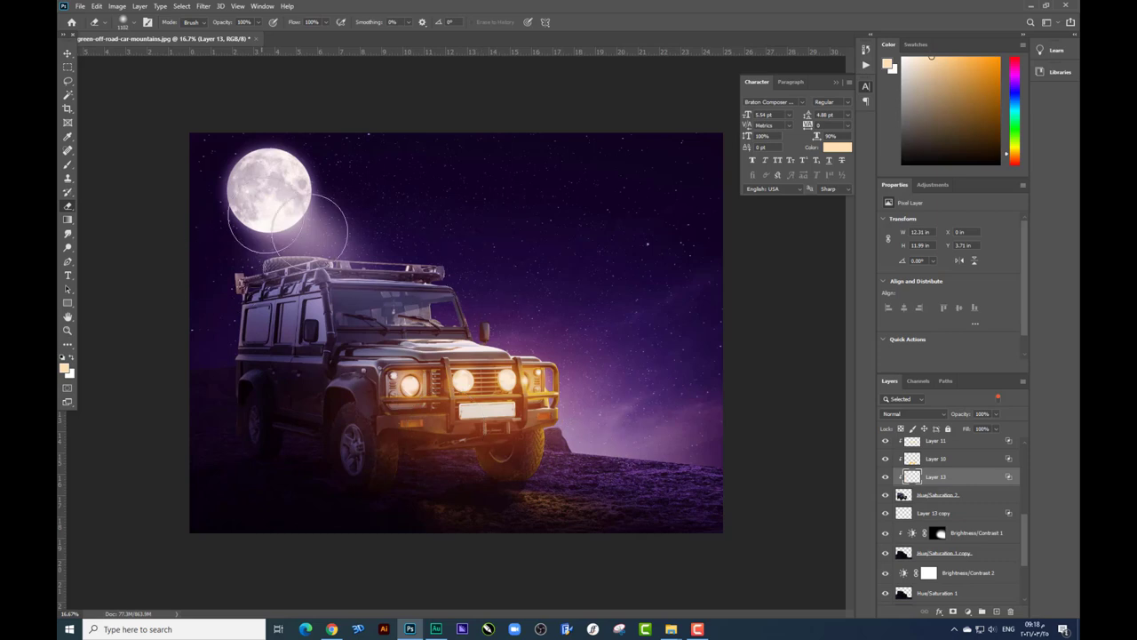
pyautogui.click(68, 54)
pyautogui.scroll(4, 963, 499)
pyautogui.scroll(-1, 962, 499)
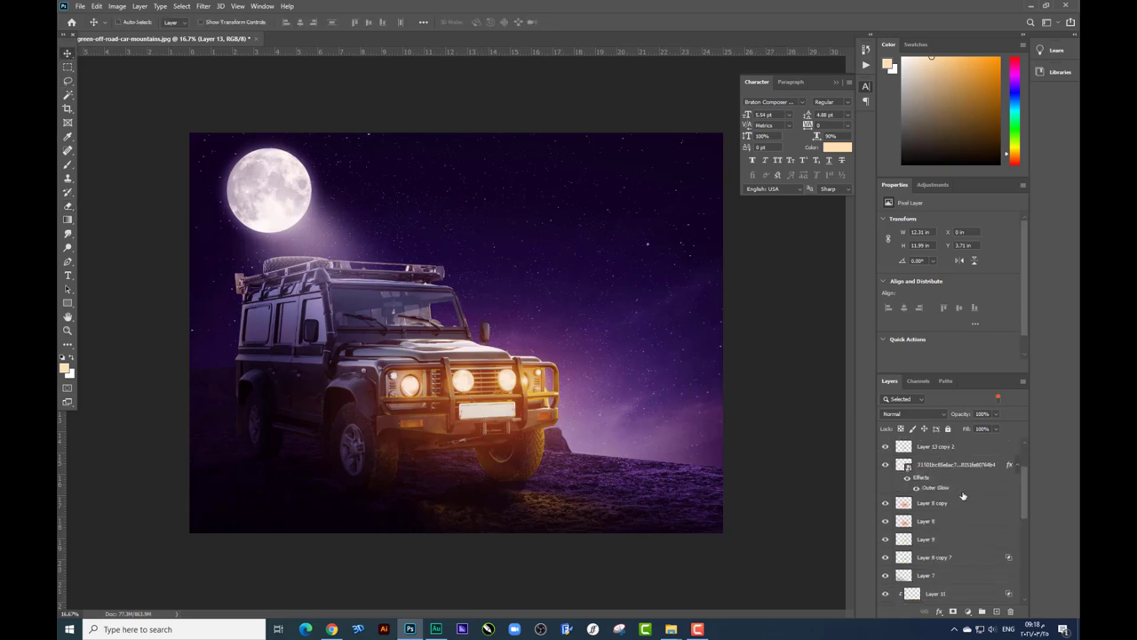
pyautogui.scroll(-2, 960, 499)
pyautogui.scroll(-2, 957, 501)
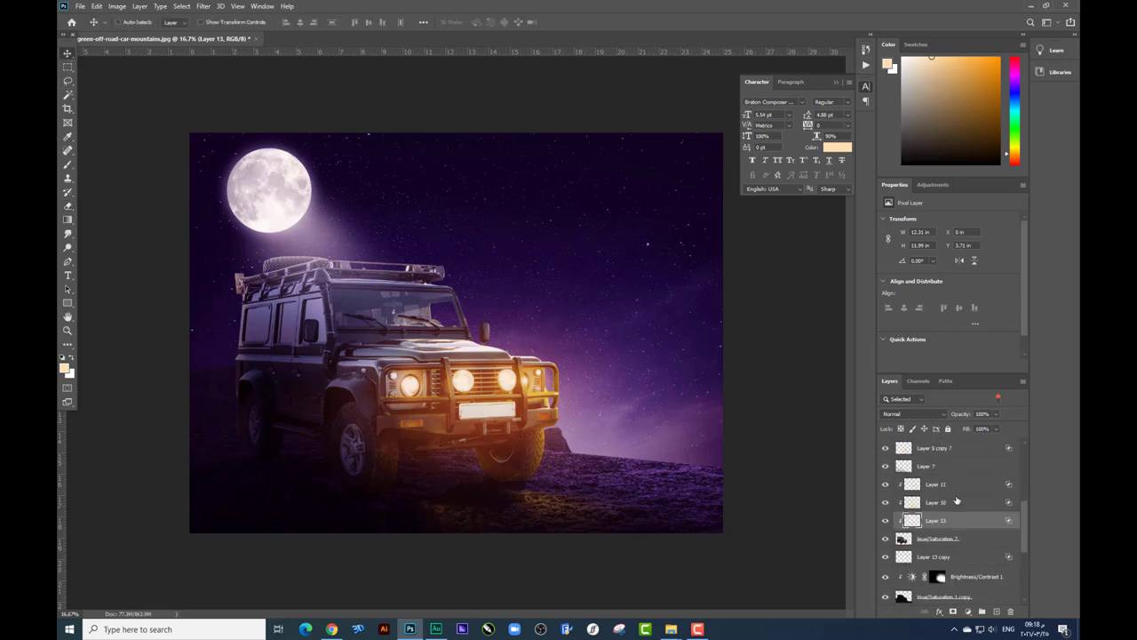
# - Compare the glow layers by toggling them, then set the Layer 7 ground glow to 63% opacity
pyautogui.click(886, 504)
pyautogui.click(886, 495)
pyautogui.click(886, 485)
pyautogui.click(886, 466)
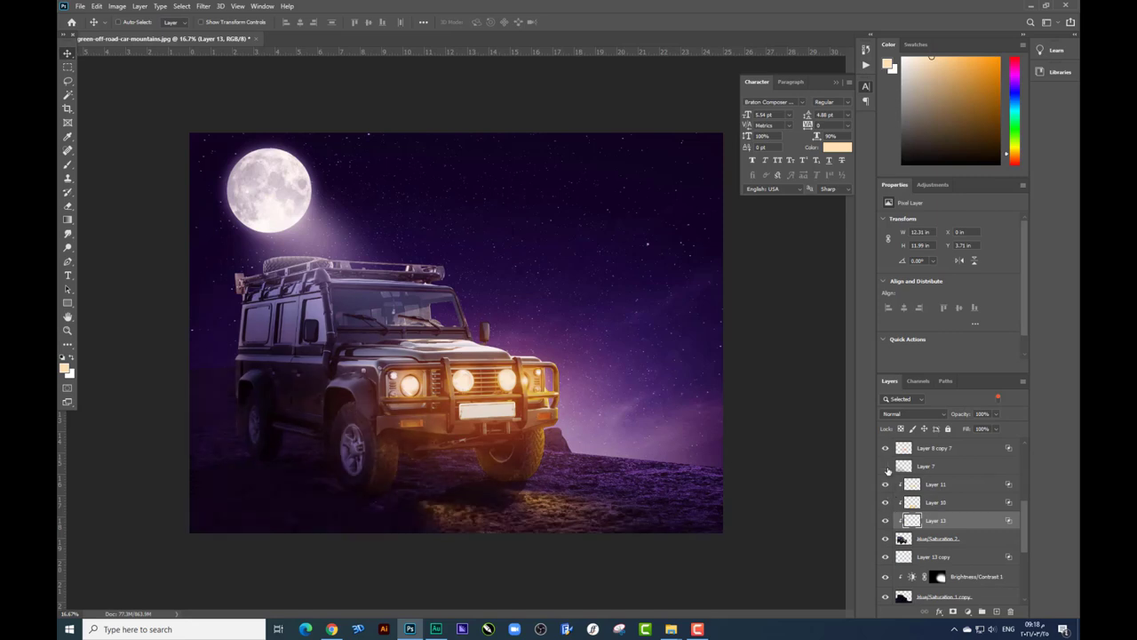
pyautogui.click(886, 467)
pyautogui.click(886, 466)
pyautogui.click(942, 467)
pyautogui.click(996, 414)
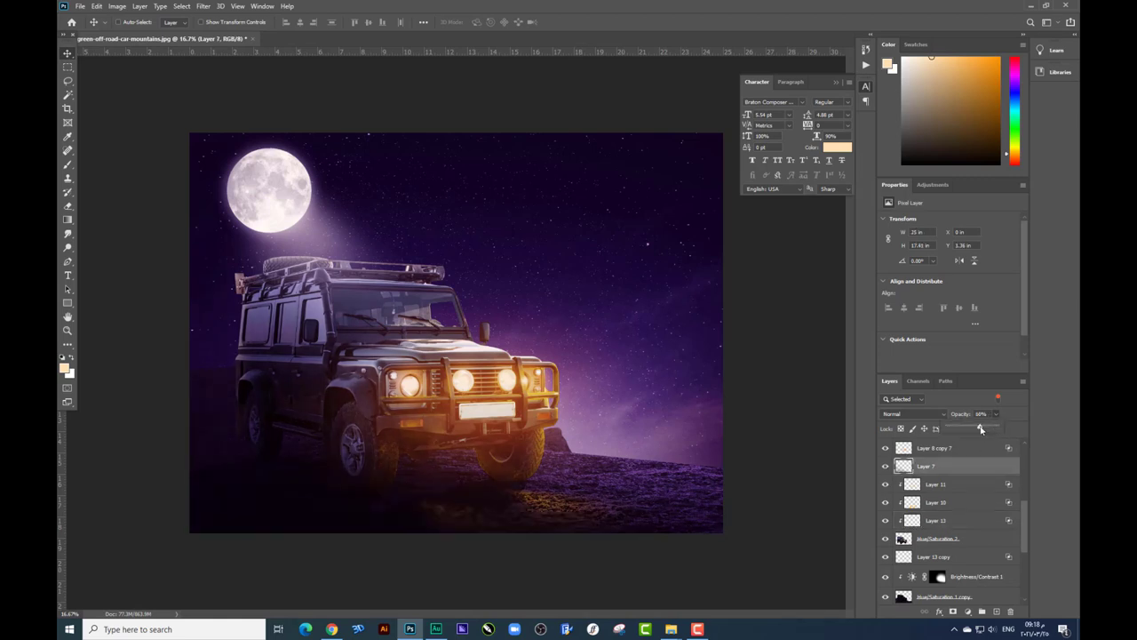
pyautogui.moveTo(981, 430); pyautogui.dragTo(979, 429)
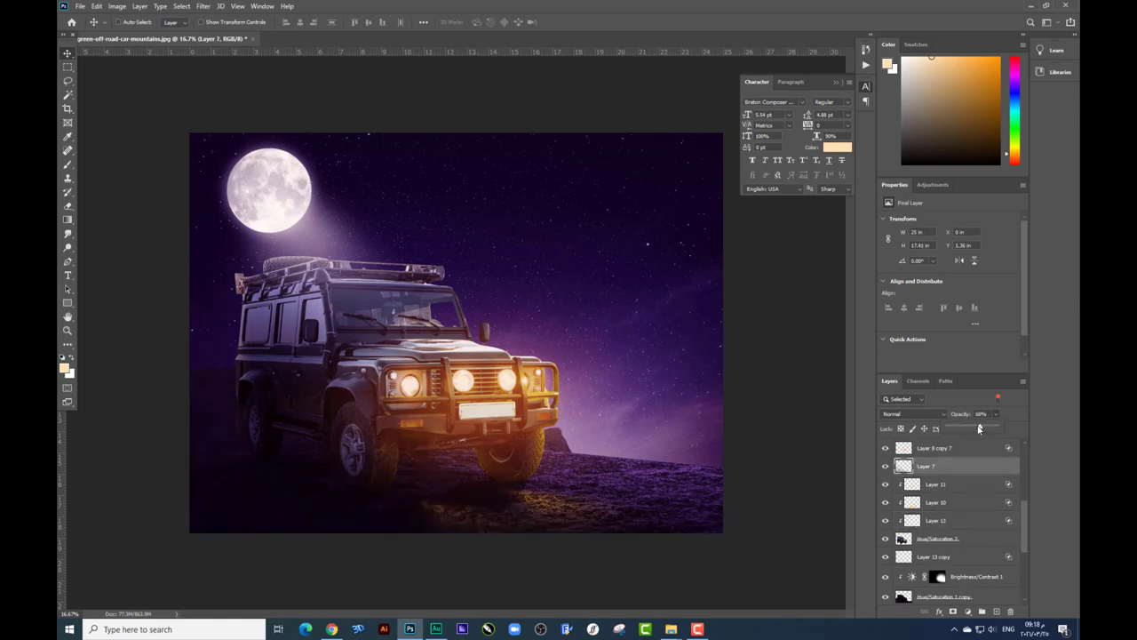
# - Nudge the Layer 8 copy 7 headlight glow slightly right and fine-tune its opacity
pyautogui.click(933, 449)
pyautogui.scroll(1, 923, 471)
pyautogui.moveTo(573, 422); pyautogui.dragTo(582, 422)
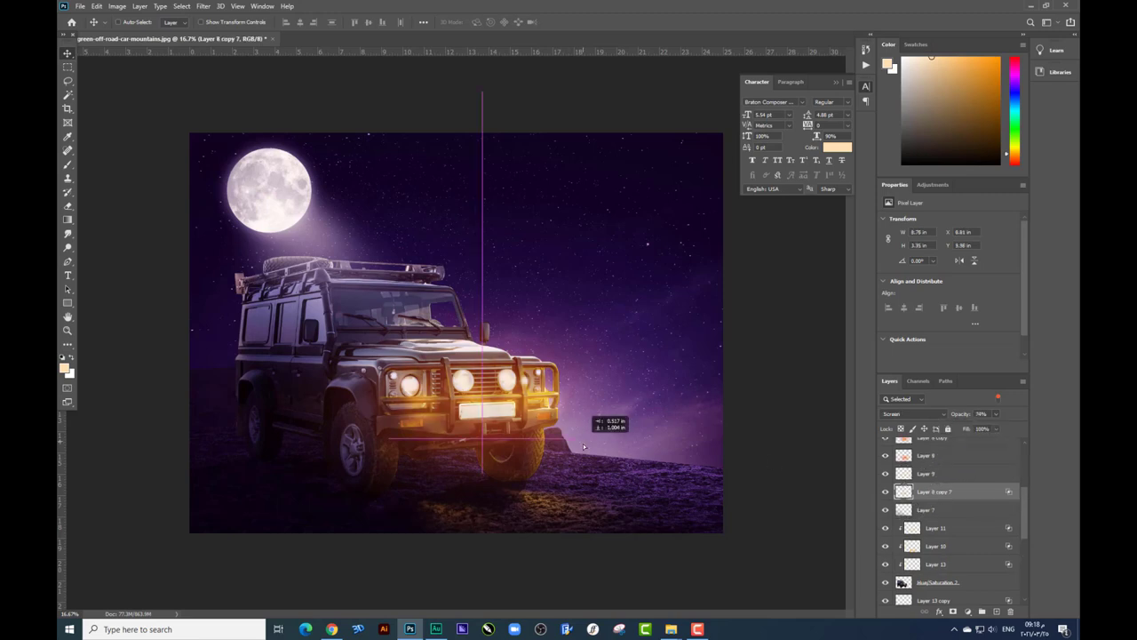
pyautogui.click(996, 413)
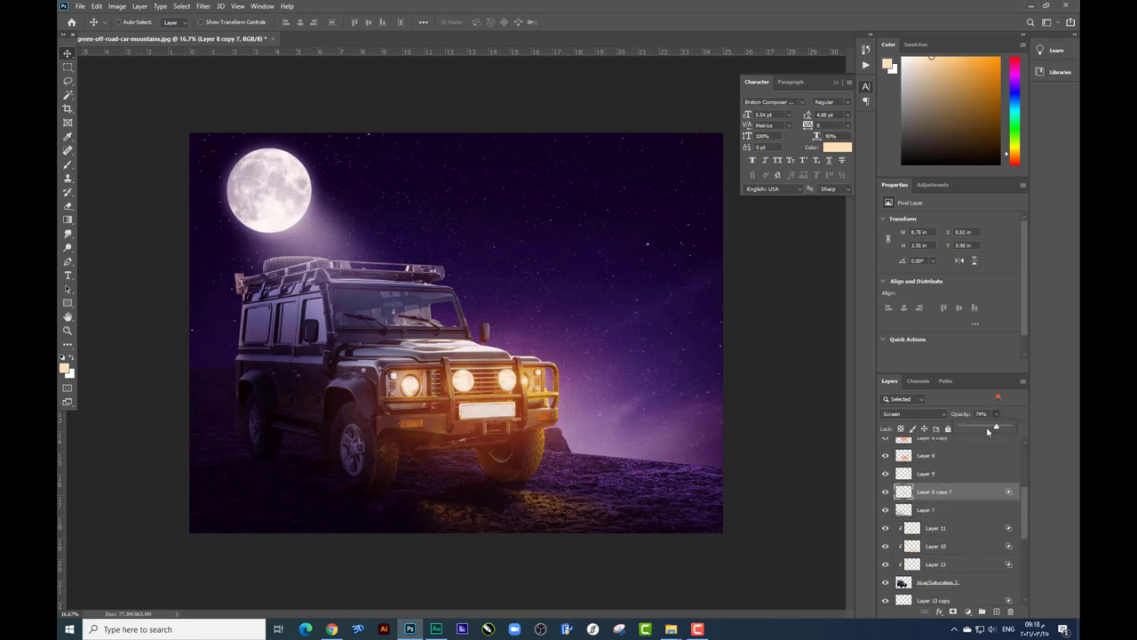
pyautogui.moveTo(1008, 428); pyautogui.dragTo(995, 427)
pyautogui.click(938, 545)
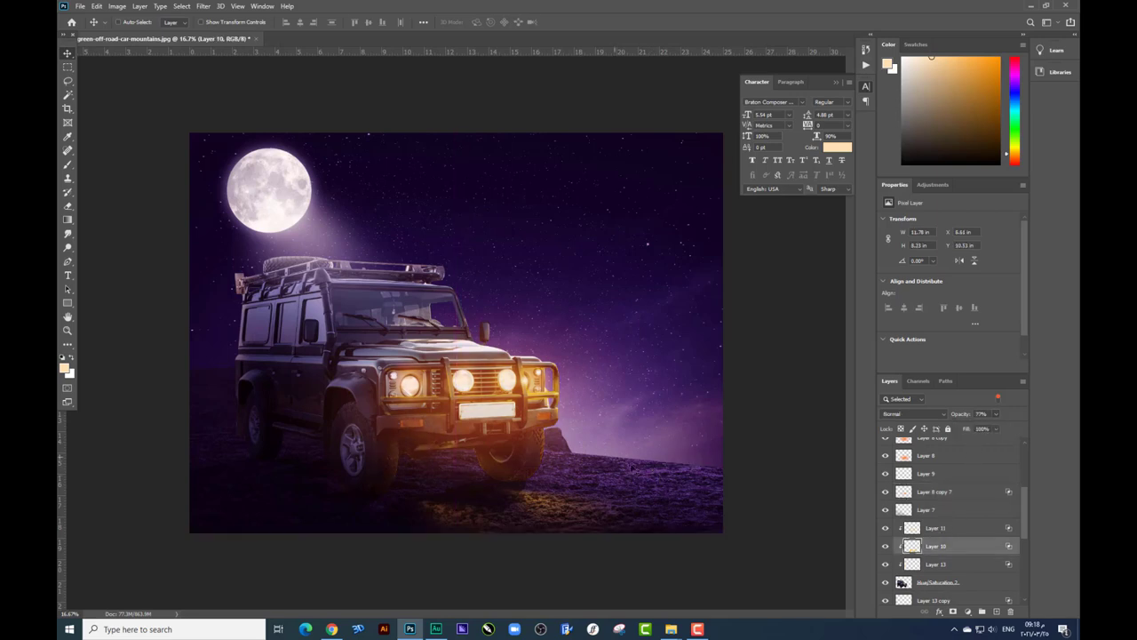
pyautogui.click(68, 206)
# - Erase the Layer 10 glow beneath the front bumper and around the front wheels, then zoom out
pyautogui.moveTo(457, 488); pyautogui.dragTo(407, 487)
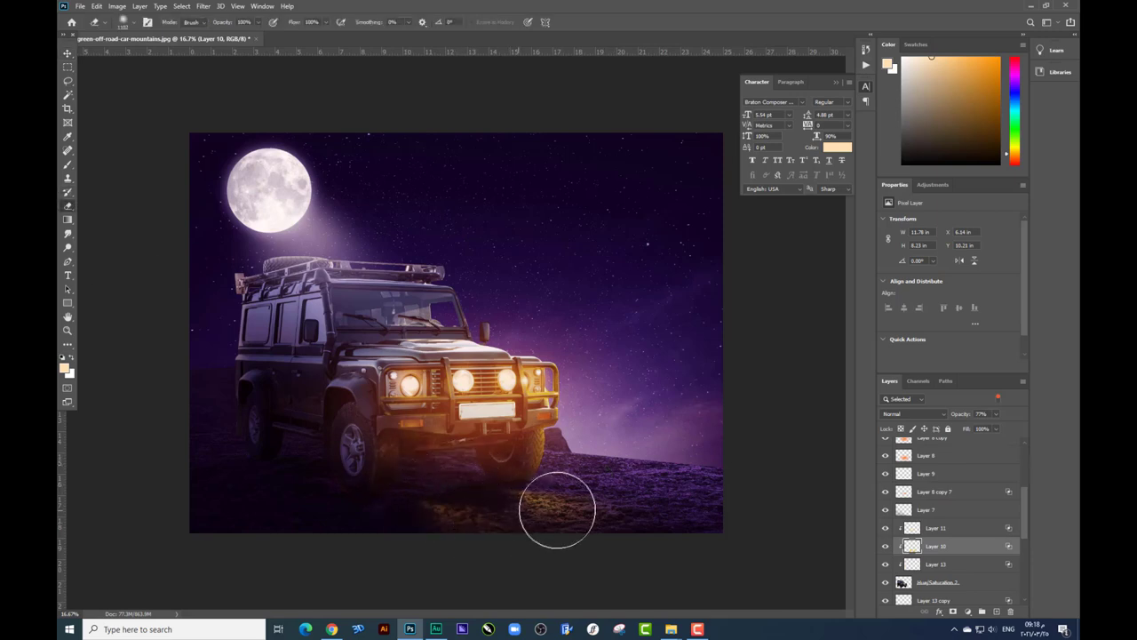
pyautogui.moveTo(385, 469)
pyautogui.mouseDown()
pyautogui.moveTo(343, 457)
pyautogui.moveTo(355, 452)
pyautogui.mouseUp()
pyautogui.hotkey('ctrl', '-')
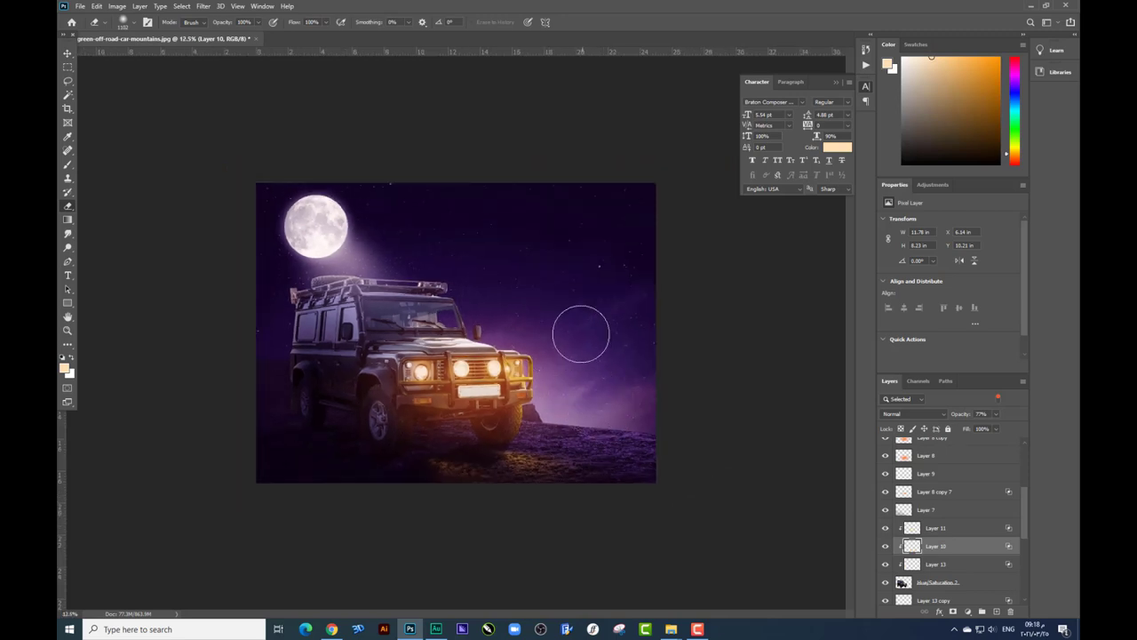
pyautogui.scroll(5, 958, 504)
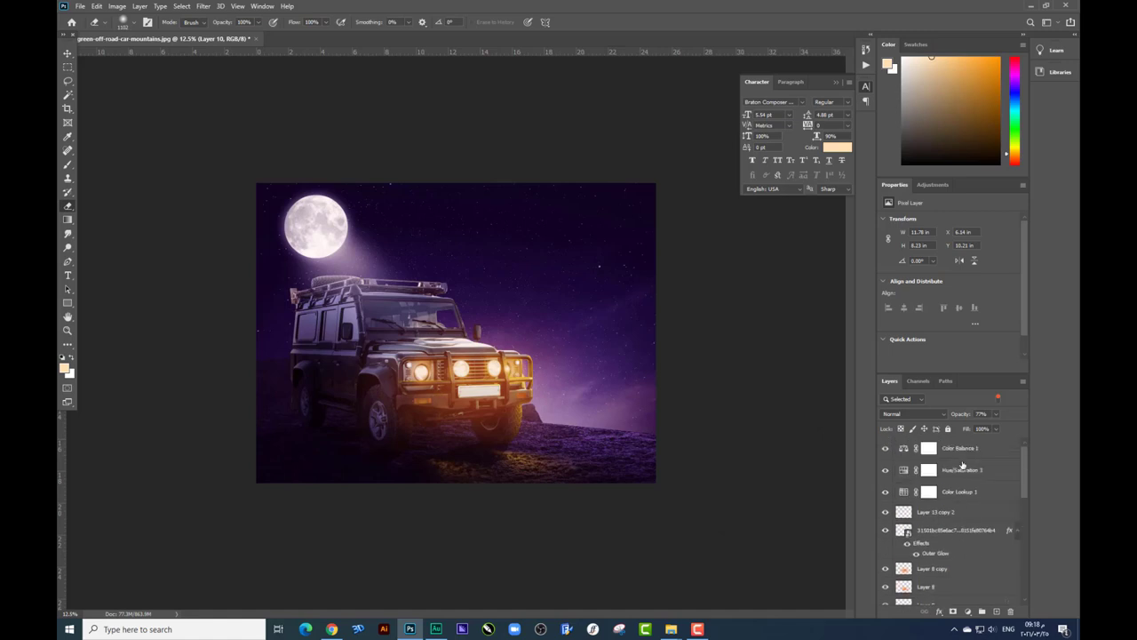
pyautogui.click(961, 450)
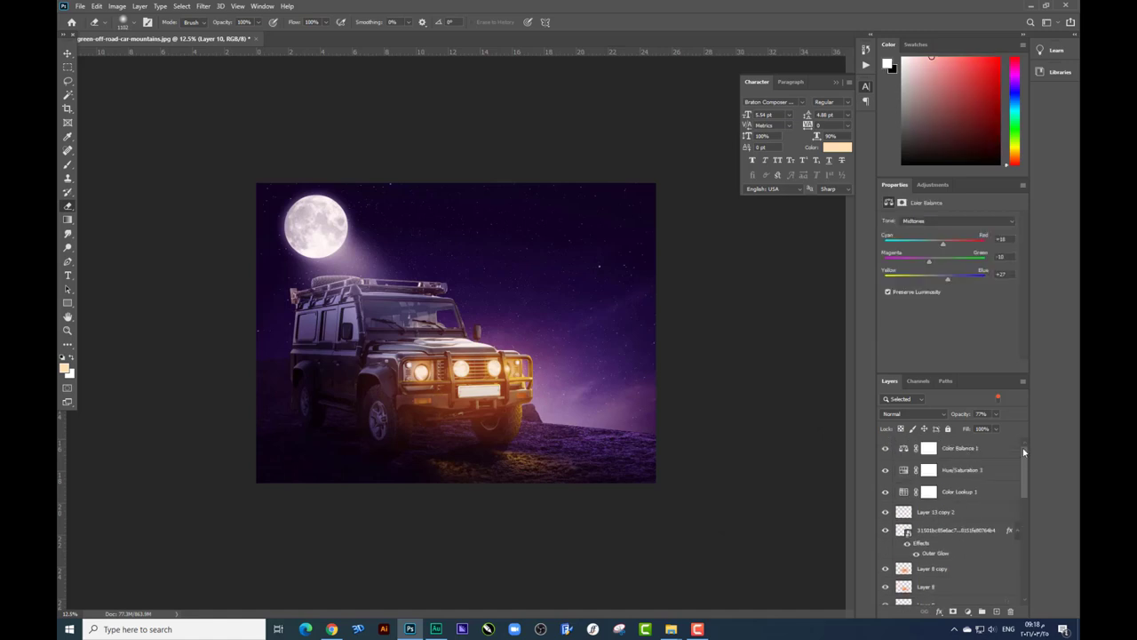
pyautogui.click(332, 629)
# - Run a Google Images search for 'logo jeep'
pyautogui.click(668, 81)
pyautogui.click(929, 80)
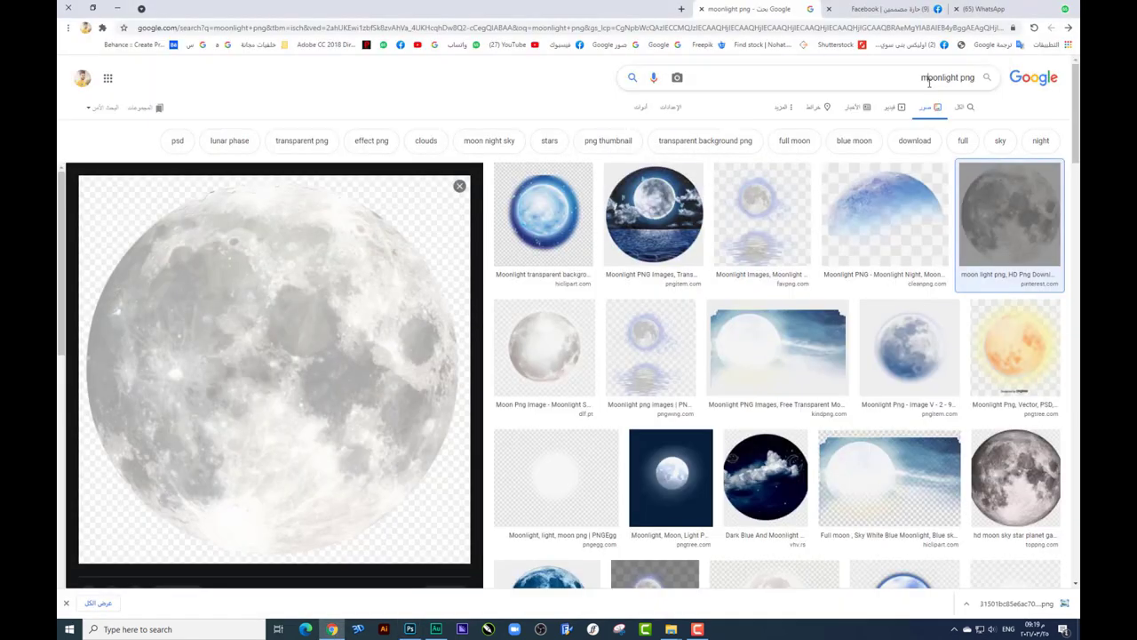
pyautogui.hotkey('ctrl', 'a')
pyautogui.write('logo jeep')
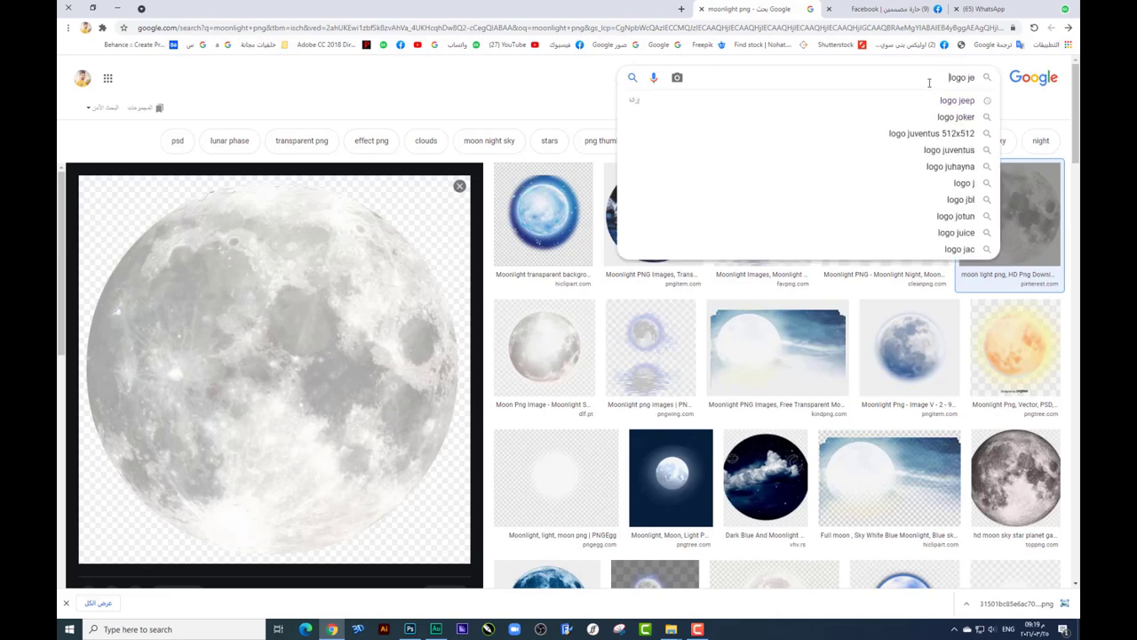
pyautogui.press('Return')
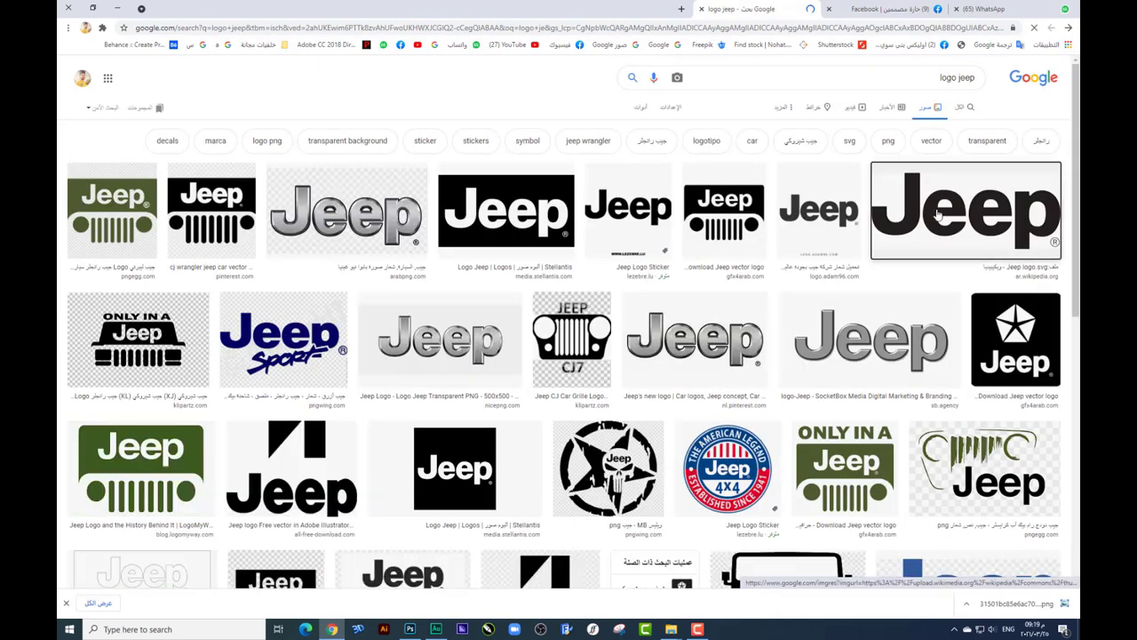
# - Save the Jeep wordmark logo image and show the downloaded file in its folder
pyautogui.click(938, 213)
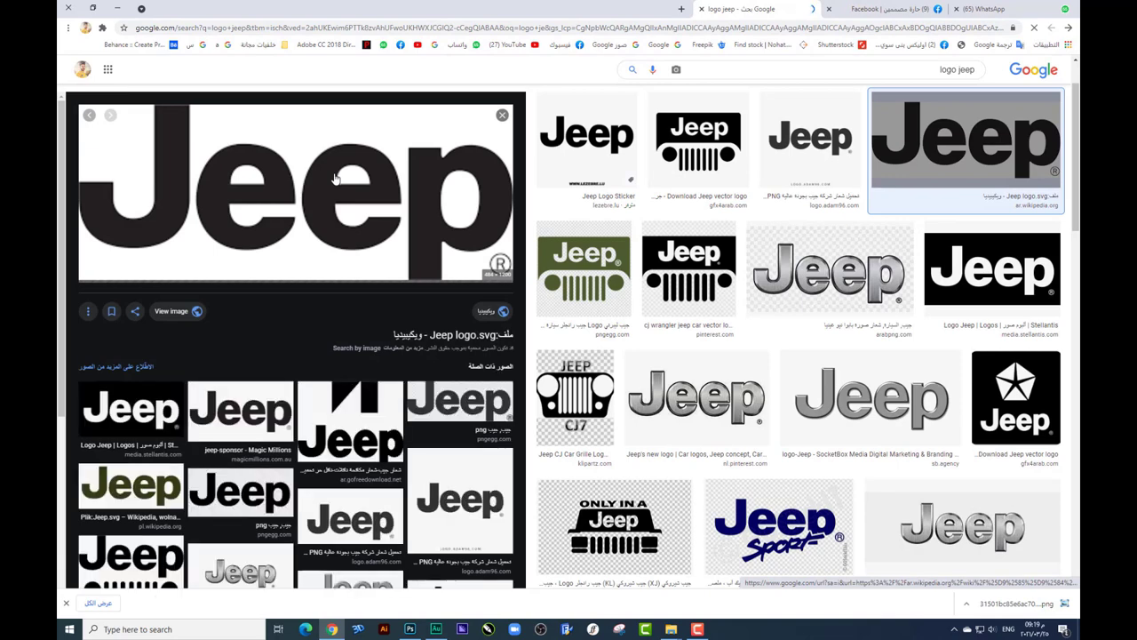
pyautogui.rightClick(373, 183)
pyautogui.click(354, 299)
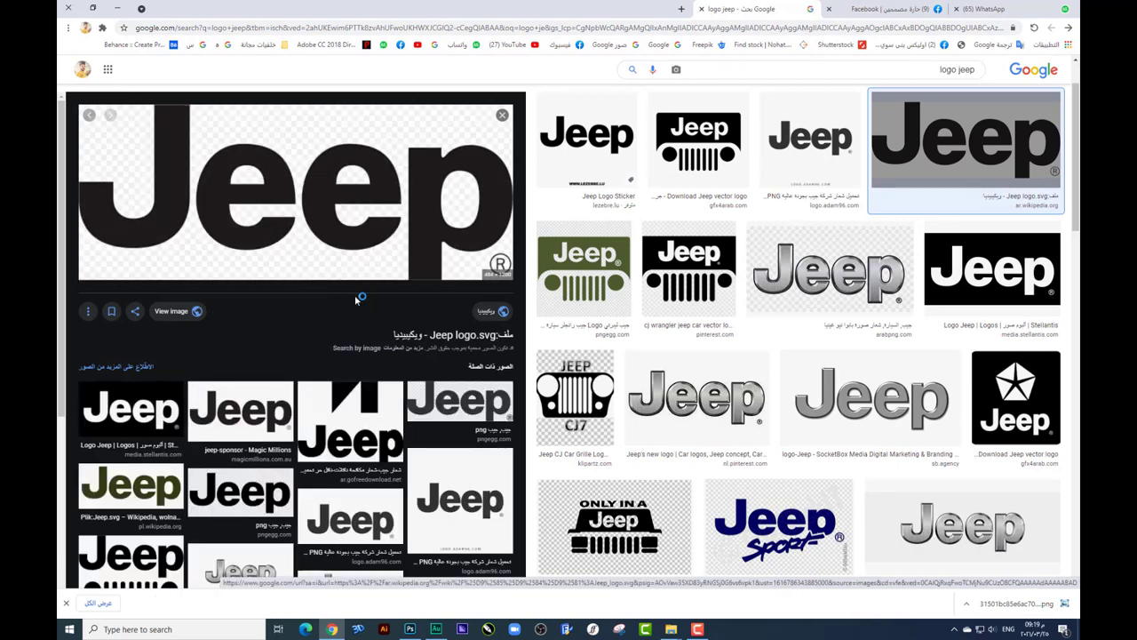
pyautogui.click(396, 287)
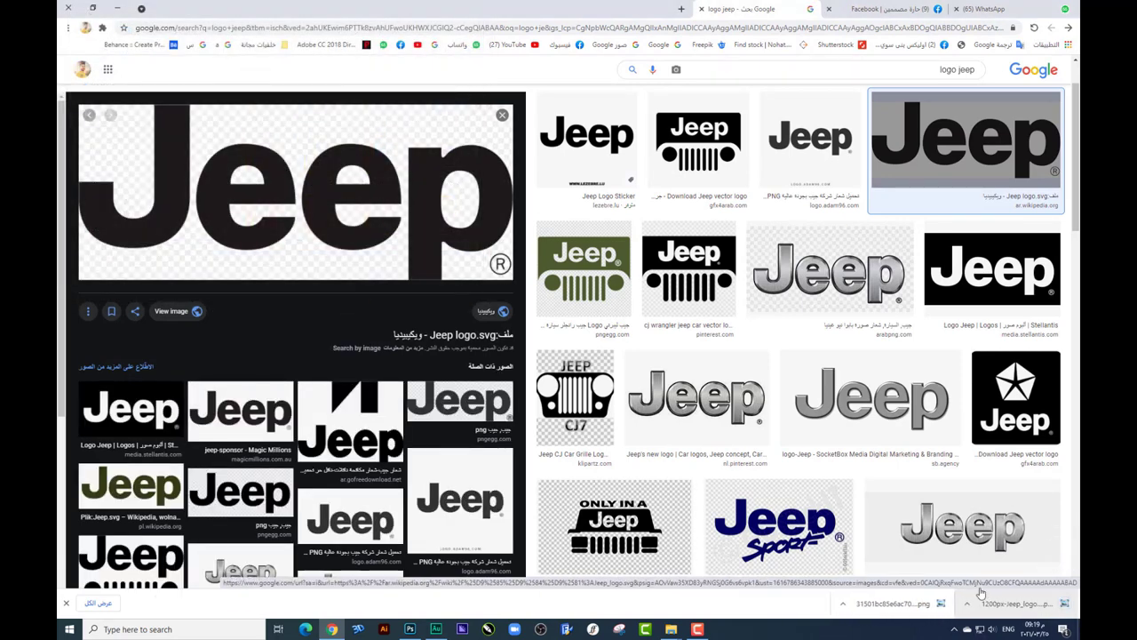
pyautogui.rightClick(981, 593)
pyautogui.click(901, 551)
# - Place the downloaded Jeep logo on the poster at a smaller size above the truck
pyautogui.moveTo(269, 155)
pyautogui.mouseDown()
pyautogui.moveTo(447, 556)
pyautogui.moveTo(456, 333)
pyautogui.mouseUp()
pyautogui.moveTo(573, 377)
pyautogui.mouseDown()
pyautogui.moveTo(636, 346)
pyautogui.moveTo(611, 306)
pyautogui.mouseUp()
pyautogui.press('Return')
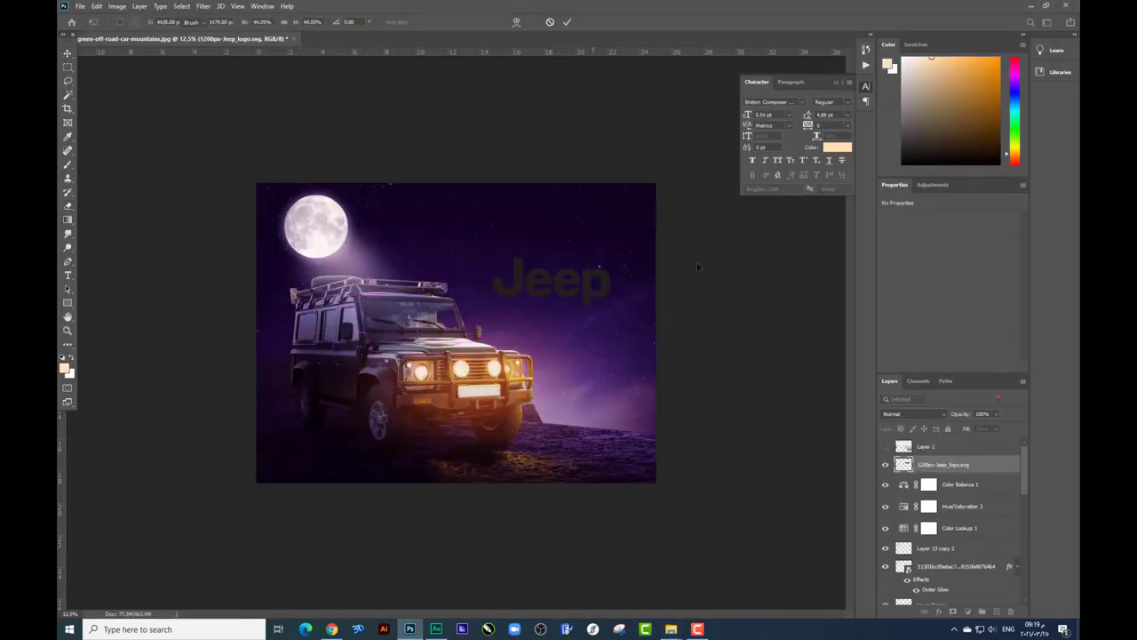
# - Turn the logo white with Hue/Saturation Lightness +100, undoing an accidental transform
pyautogui.hotkey('ctrl', 'u')
pyautogui.moveTo(537, 259); pyautogui.dragTo(651, 265)
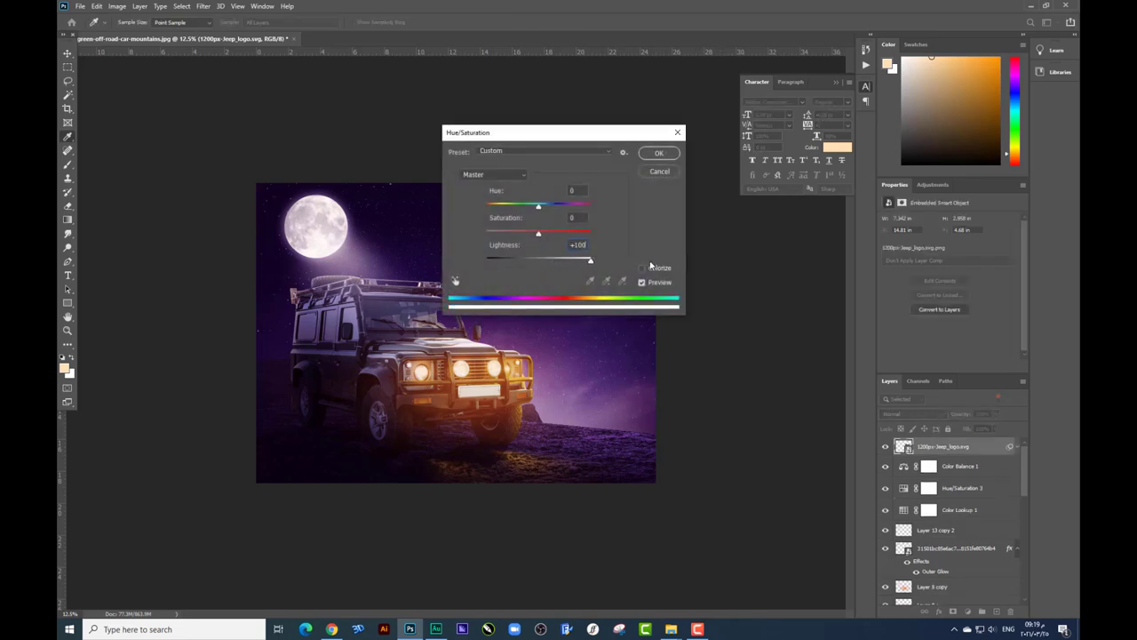
pyautogui.press('Return')
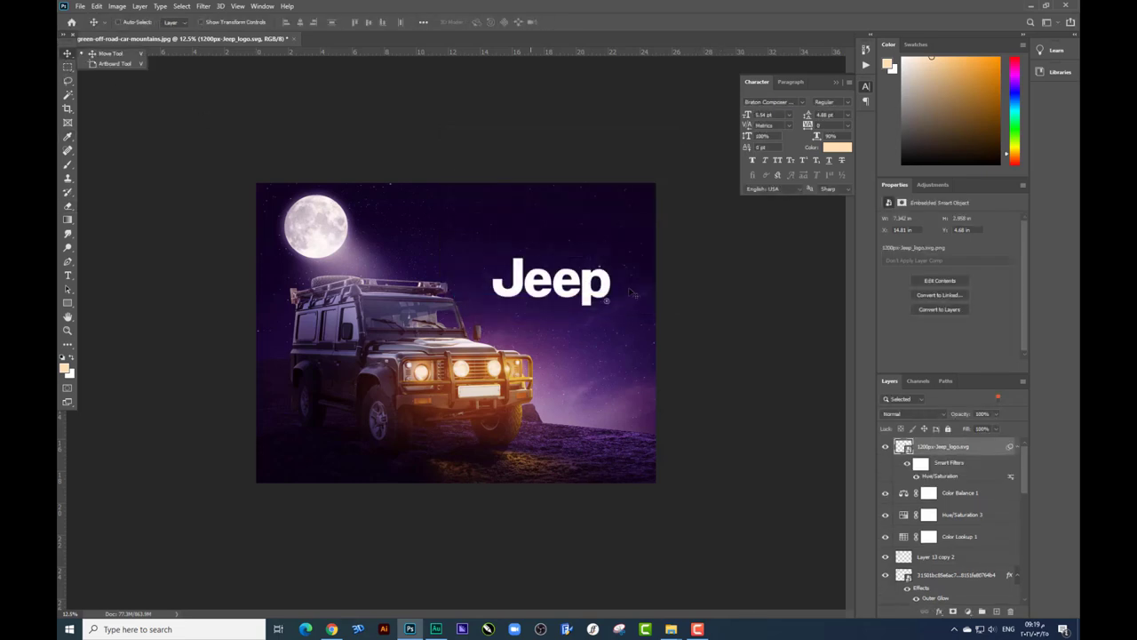
pyautogui.keyDown('ctrl'); pyautogui.click(904, 446); pyautogui.keyUp('ctrl')
pyautogui.hotkey('ctrl', 't')
pyautogui.press('Escape')
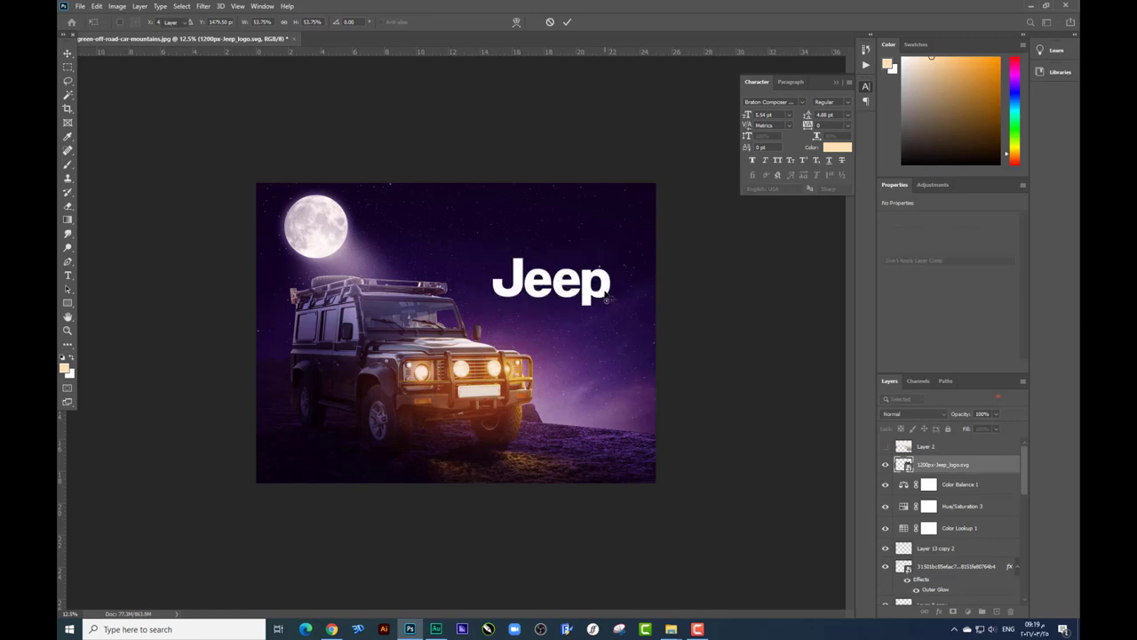
pyautogui.hotkey('ctrl', 'z')
pyautogui.hotkey('ctrl', '+')
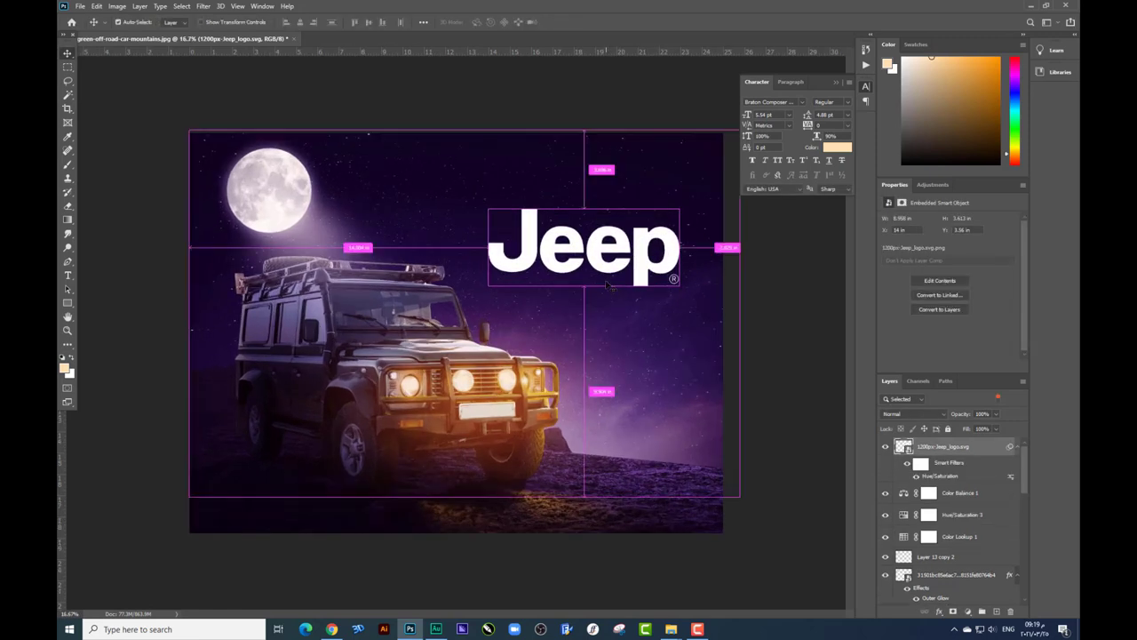
pyautogui.press('space')
# - Add the Arabic tagline معاك على أى طريق under the logo and enlarge it
pyautogui.hotkey('ctrl', '+')
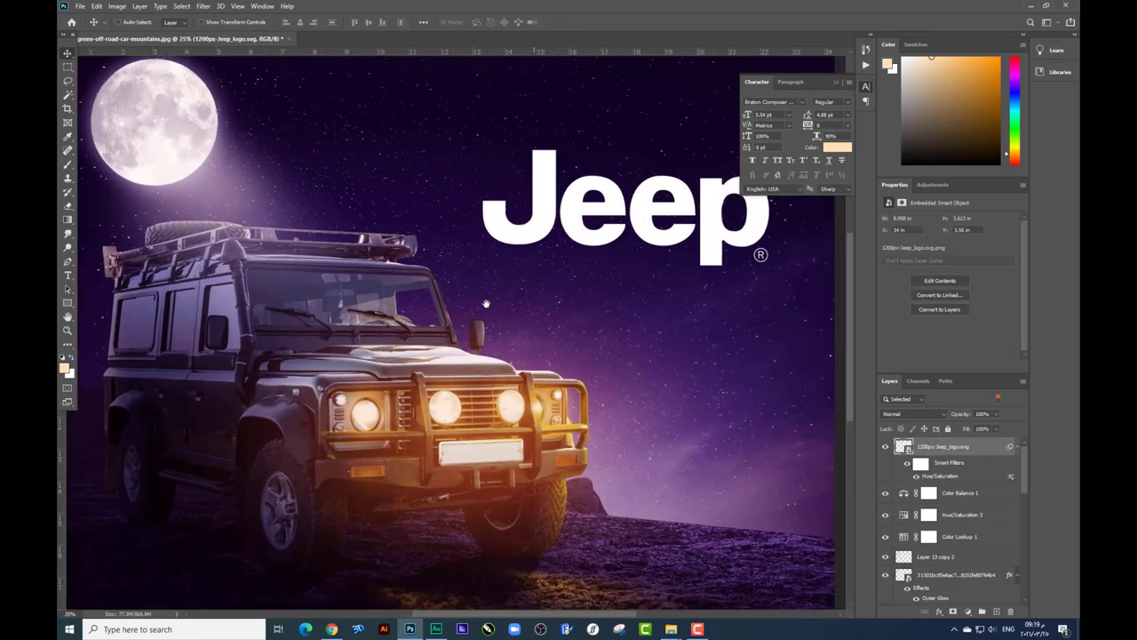
pyautogui.moveTo(620, 302); pyautogui.dragTo(485, 303)
pyautogui.press('t')
pyautogui.click(484, 303)
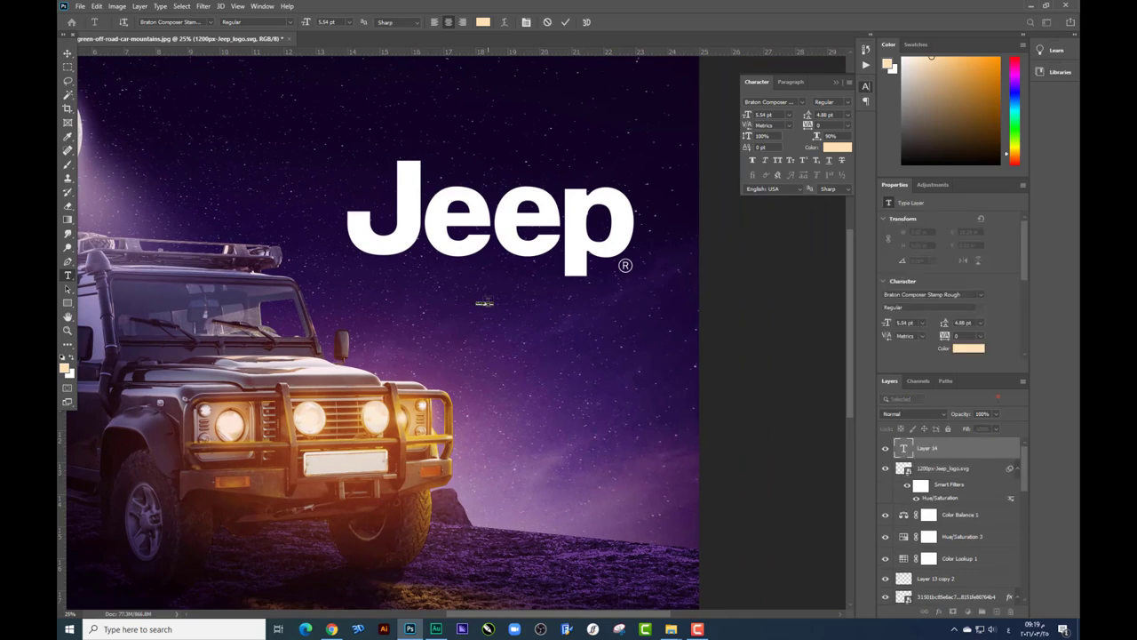
pyautogui.hotkey('alt', 'shift')
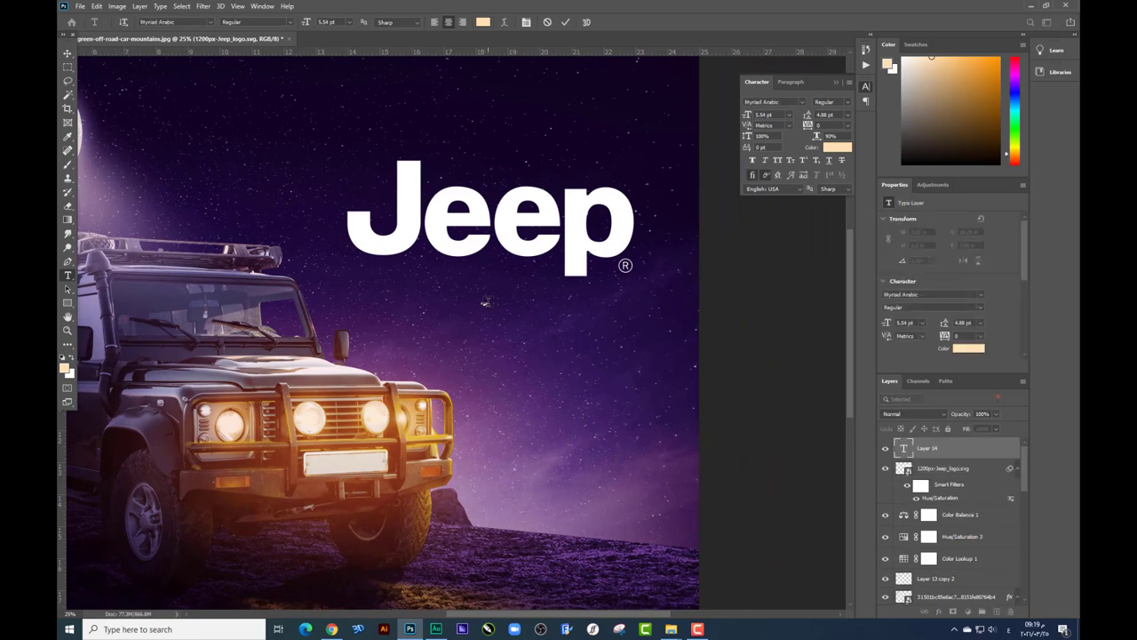
pyautogui.hotkey('ctrl', 'v')
pyautogui.hotkey('ctrl', 'Return')
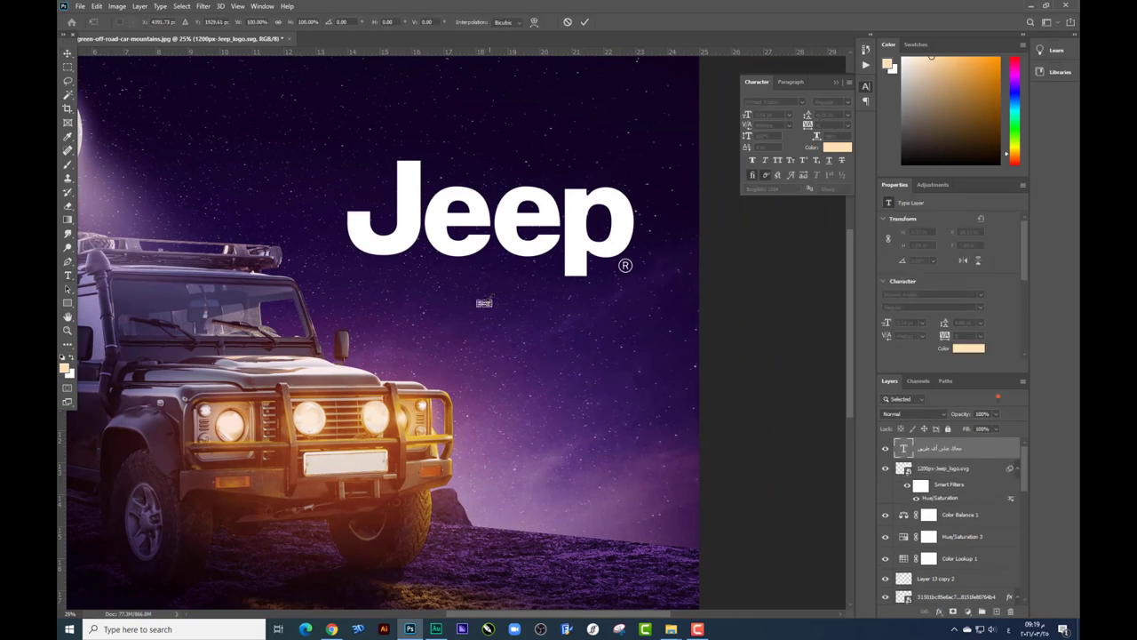
pyautogui.hotkey('ctrl', 't')
pyautogui.moveTo(494, 297); pyautogui.dragTo(569, 271)
pyautogui.press('Return')
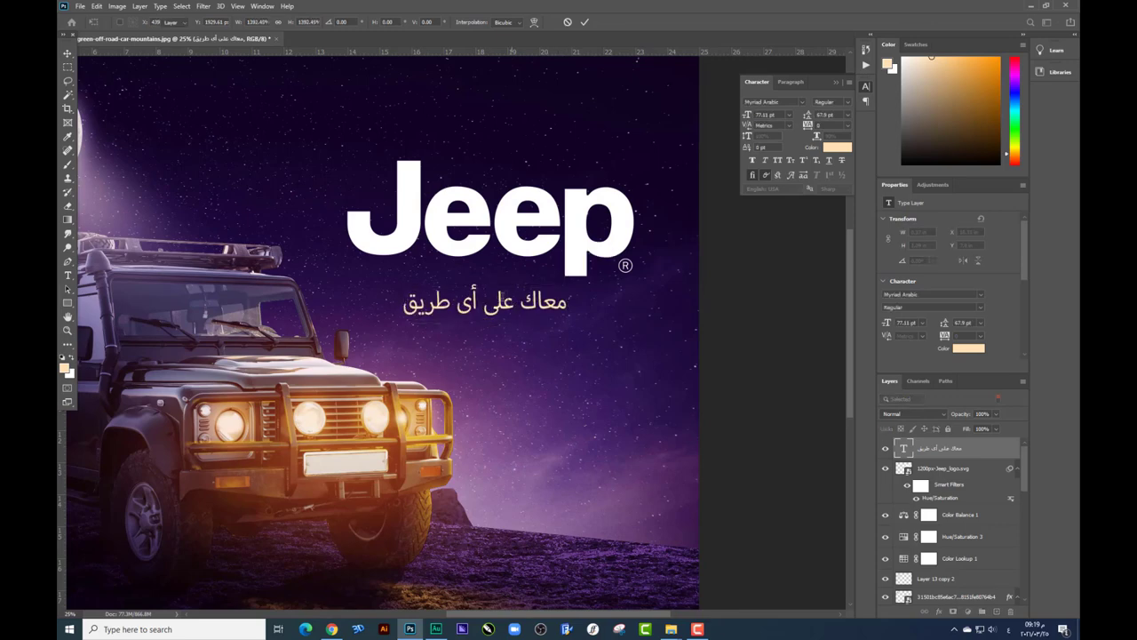
# - Change the tagline font to GE SS Two Bold
pyautogui.press('Return')
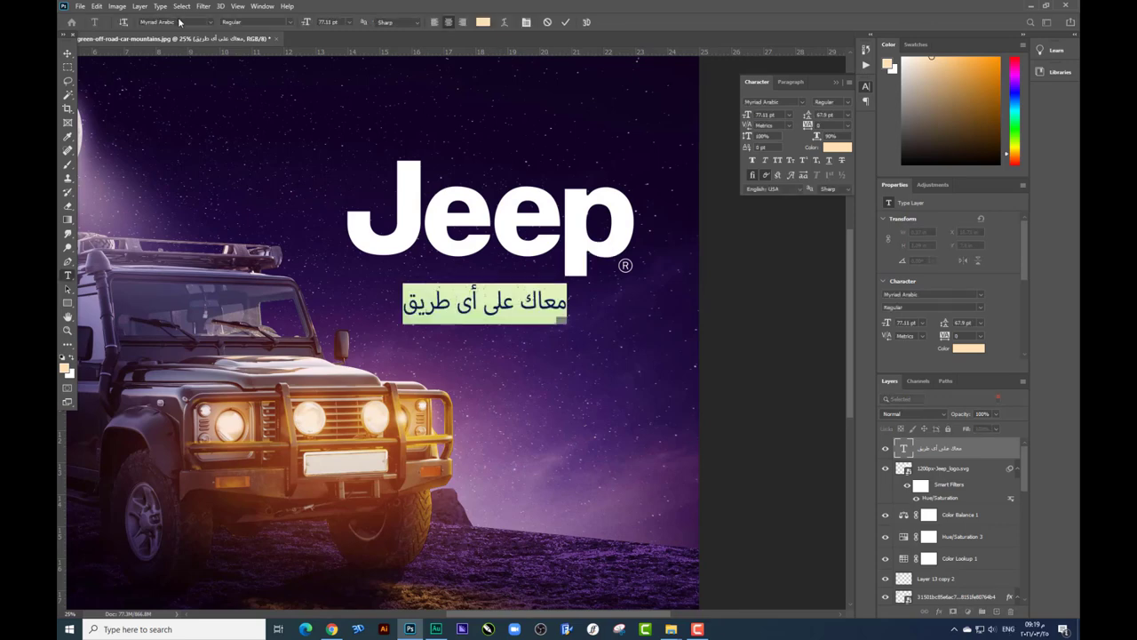
pyautogui.click(178, 21)
pyautogui.write('gr')
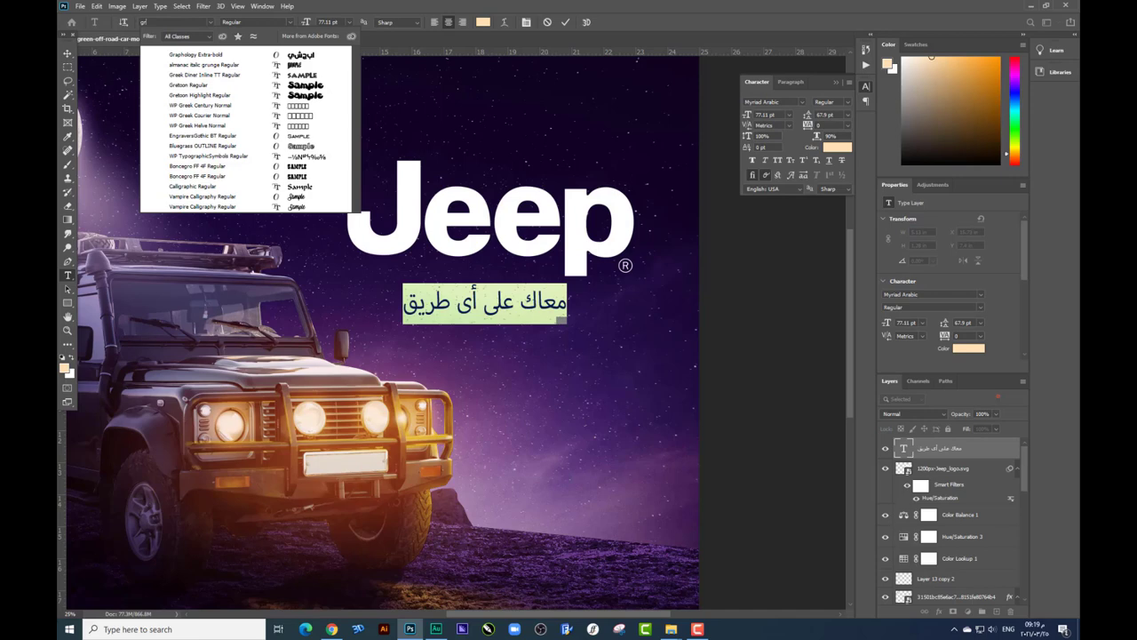
pyautogui.press('BackSpace')
pyautogui.press('BackSpace')
pyautogui.write('ge ss')
pyautogui.press('Down')
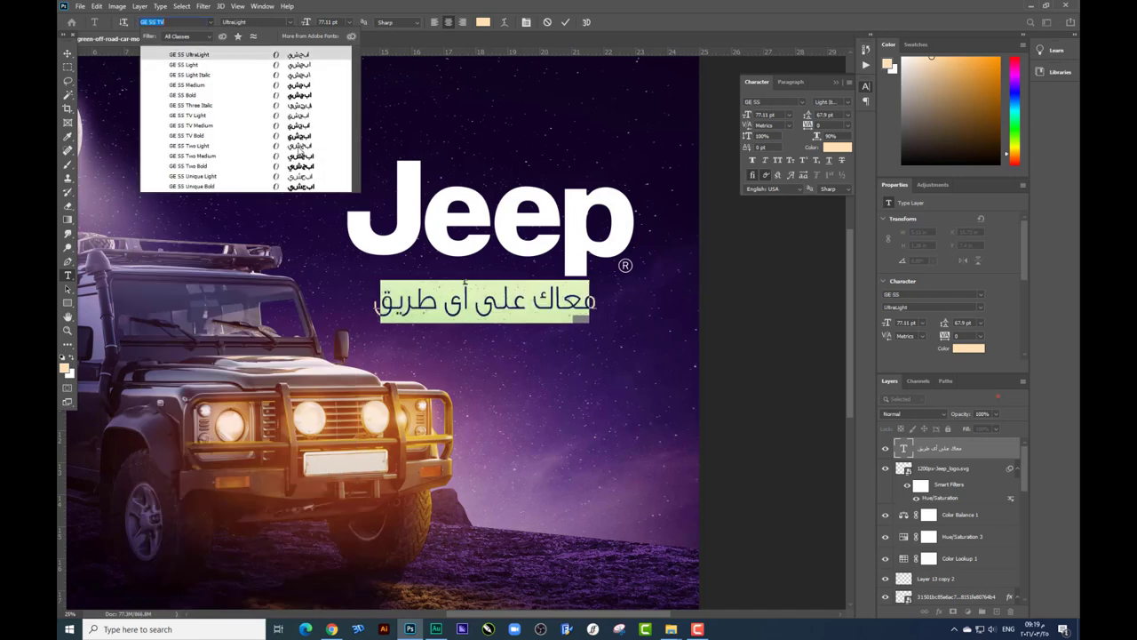
pyautogui.press('Down')
pyautogui.click(309, 165)
pyautogui.hotkey('ctrl', 'Return')
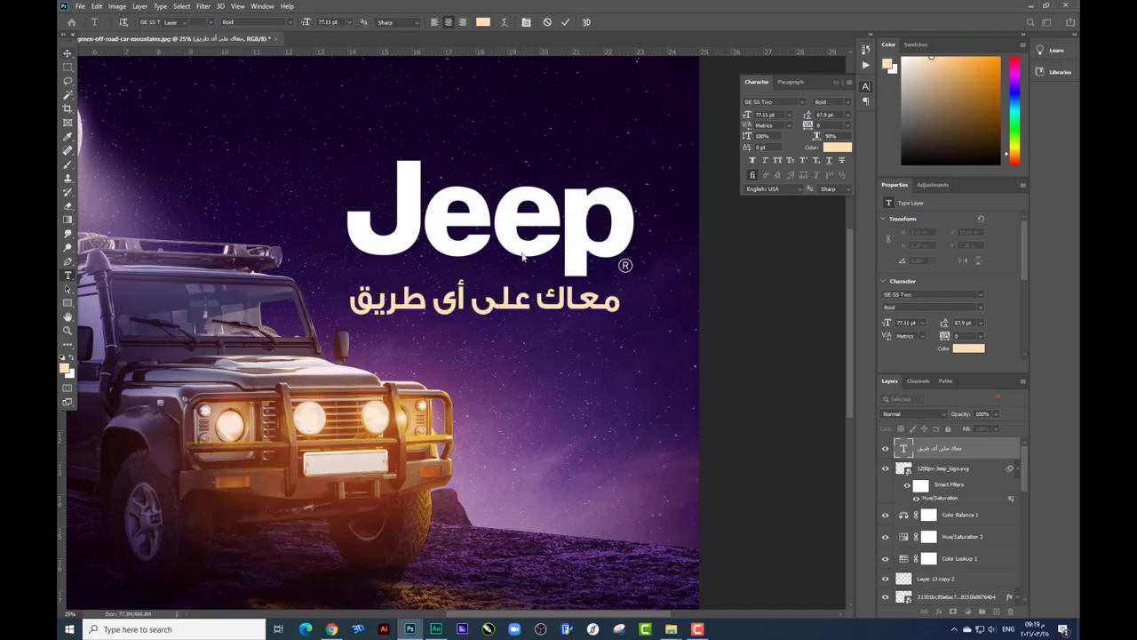
# - Shrink the tagline to about 74% and position it just under the Jeep logo
pyautogui.hotkey('ctrl', 't')
pyautogui.moveTo(622, 326); pyautogui.dragTo(525, 306)
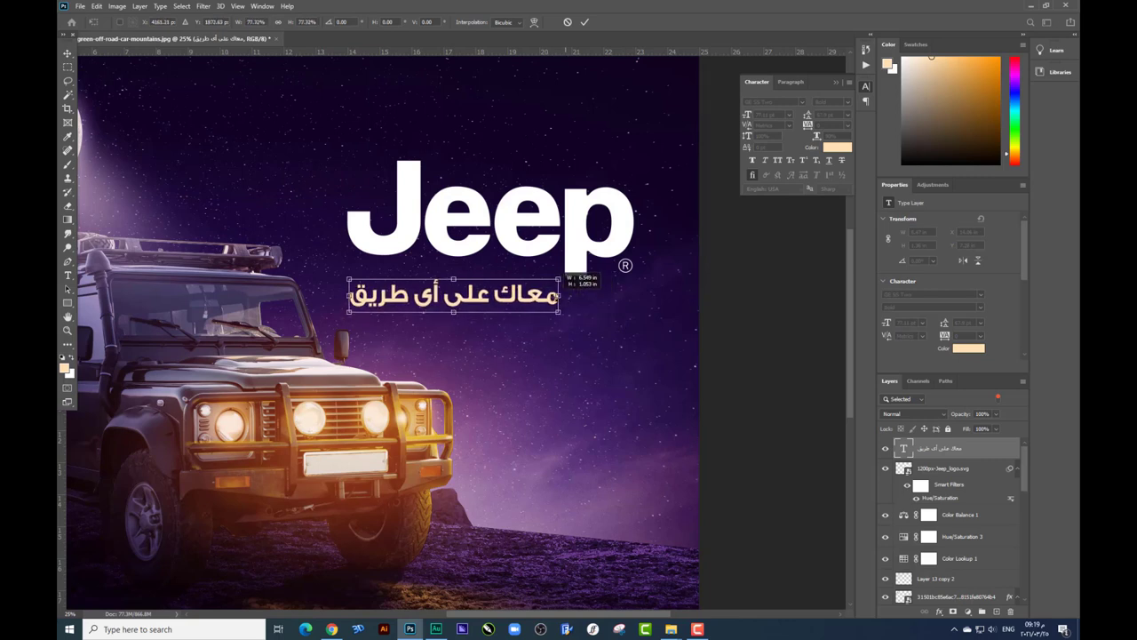
pyautogui.press('Return')
pyautogui.moveTo(522, 304)
pyautogui.mouseDown()
pyautogui.moveTo(518, 283)
pyautogui.moveTo(611, 222)
pyautogui.mouseUp()
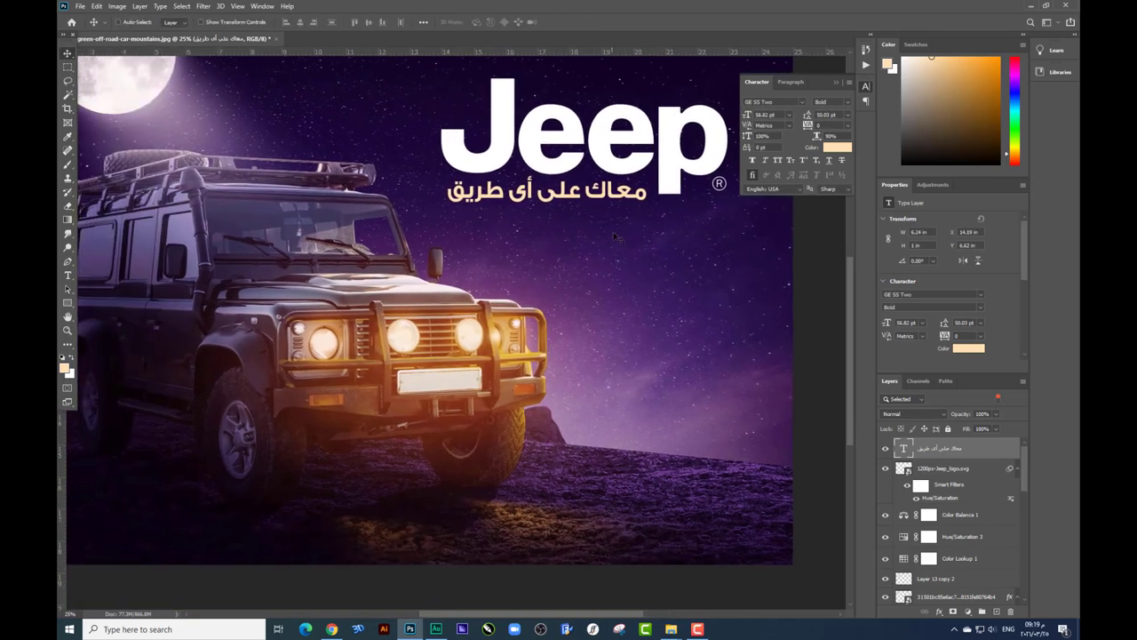
pyautogui.hotkey('ctrl', '-')
# - Duplicate the tagline and retype the copy as the hotline number in Impact
pyautogui.moveTo(606, 286); pyautogui.dragTo(648, 369)
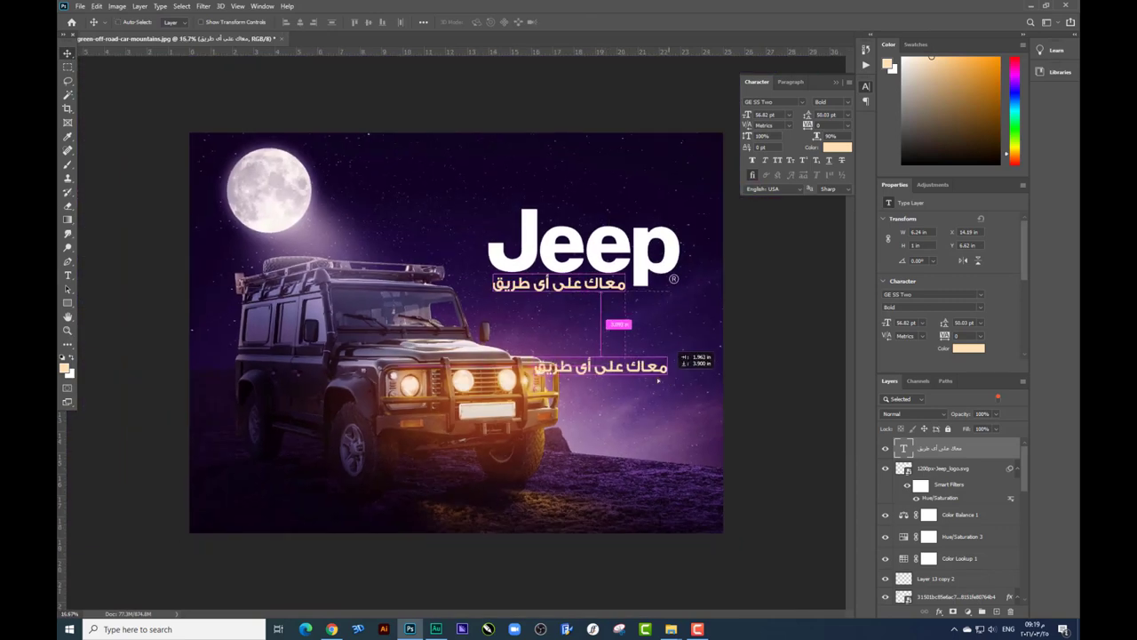
pyautogui.doubleClick(649, 369)
pyautogui.press('BackSpace')
pyautogui.write('19000')
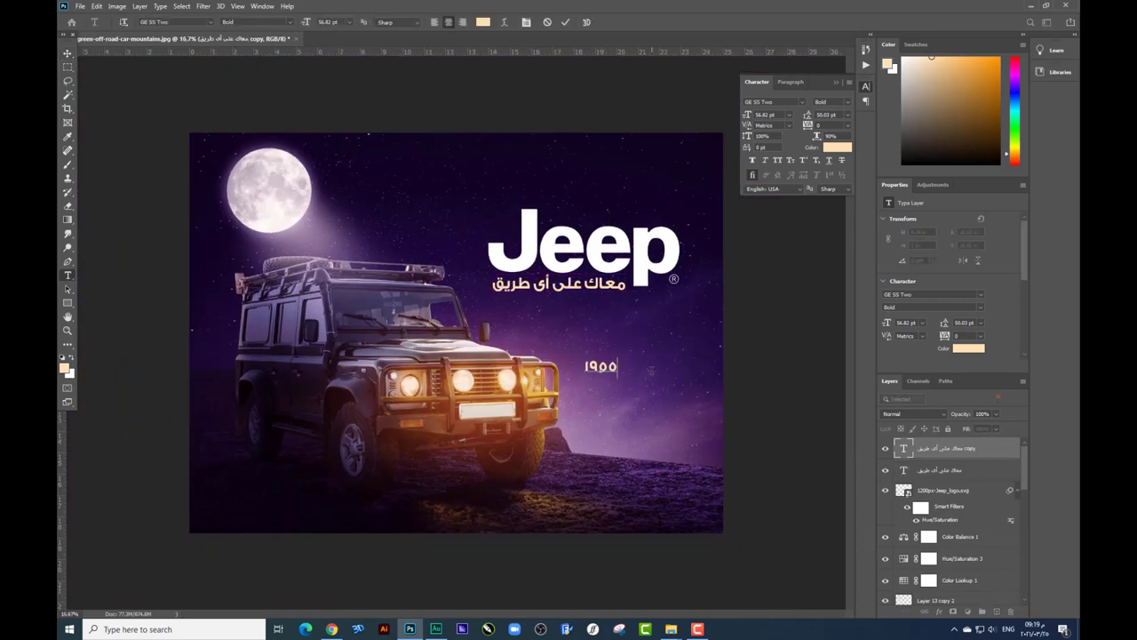
pyautogui.hotkey('ctrl', 'a')
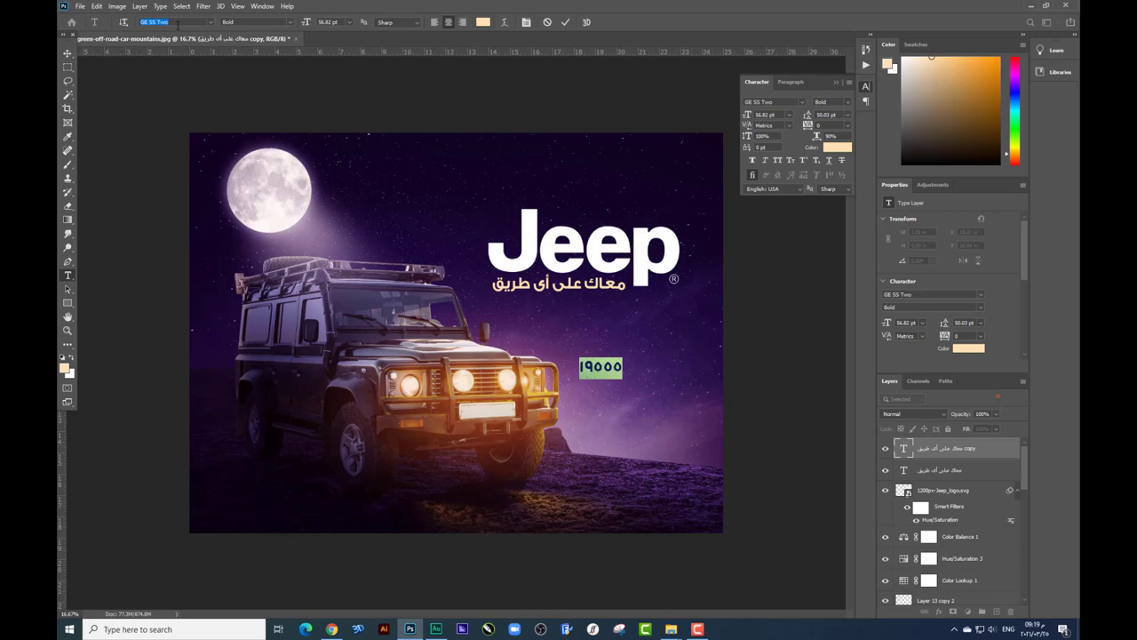
pyautogui.write('Impact')
pyautogui.press('Return')
pyautogui.hotkey('ctrl', 'Return')
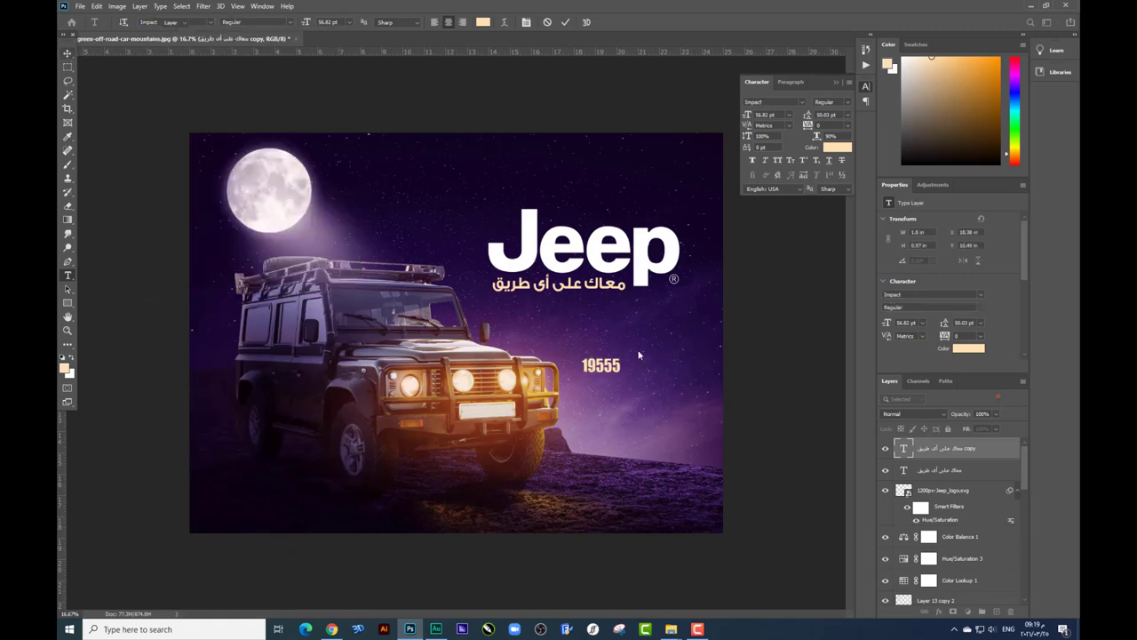
# - Enlarge the 19555 number and move it to the poster's bottom left
pyautogui.hotkey('ctrl', 't')
pyautogui.moveTo(622, 355)
pyautogui.mouseDown()
pyautogui.moveTo(652, 340)
pyautogui.moveTo(639, 352)
pyautogui.mouseUp()
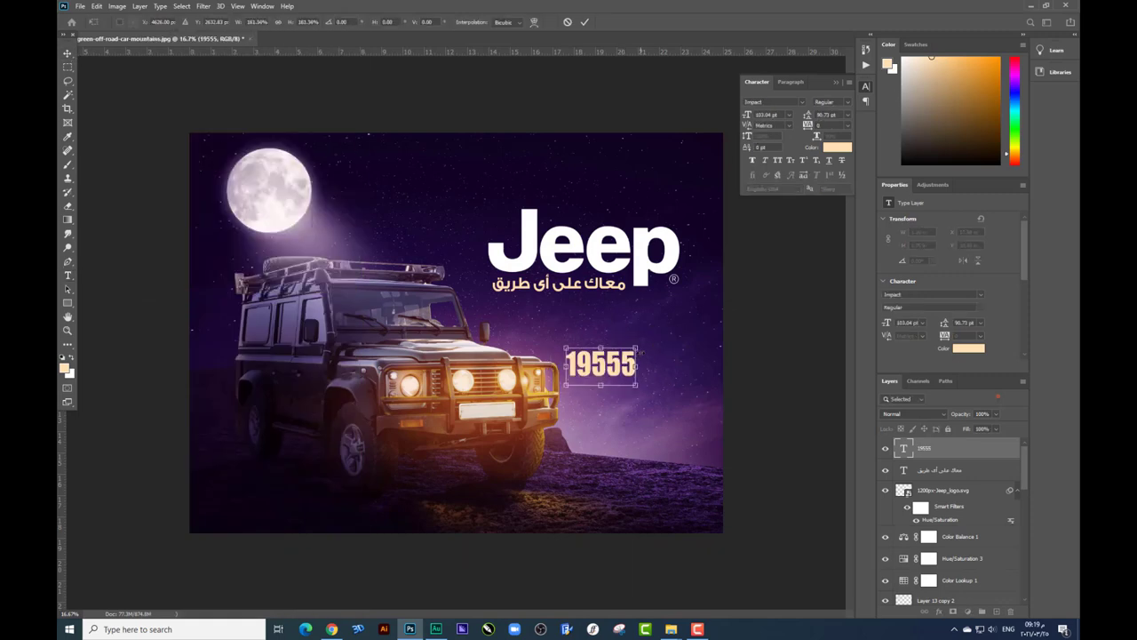
pyautogui.press('Return')
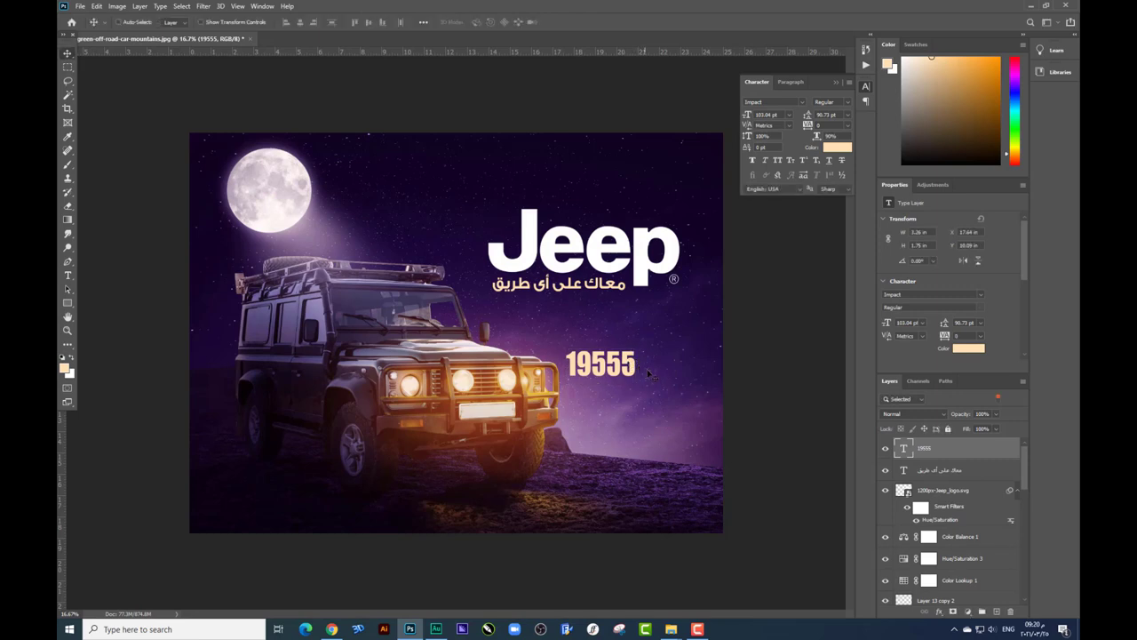
pyautogui.moveTo(643, 370)
pyautogui.mouseDown()
pyautogui.moveTo(295, 509)
pyautogui.moveTo(338, 398)
pyautogui.moveTo(338, 356)
pyautogui.mouseUp()
pyautogui.hotkey('ctrl', 't')
pyautogui.press('Return')
pyautogui.scroll(3, 297, 480)
# - Retype the duplicated number as 'HOTLINE' with letter tracking 240
pyautogui.doubleClick(331, 382)
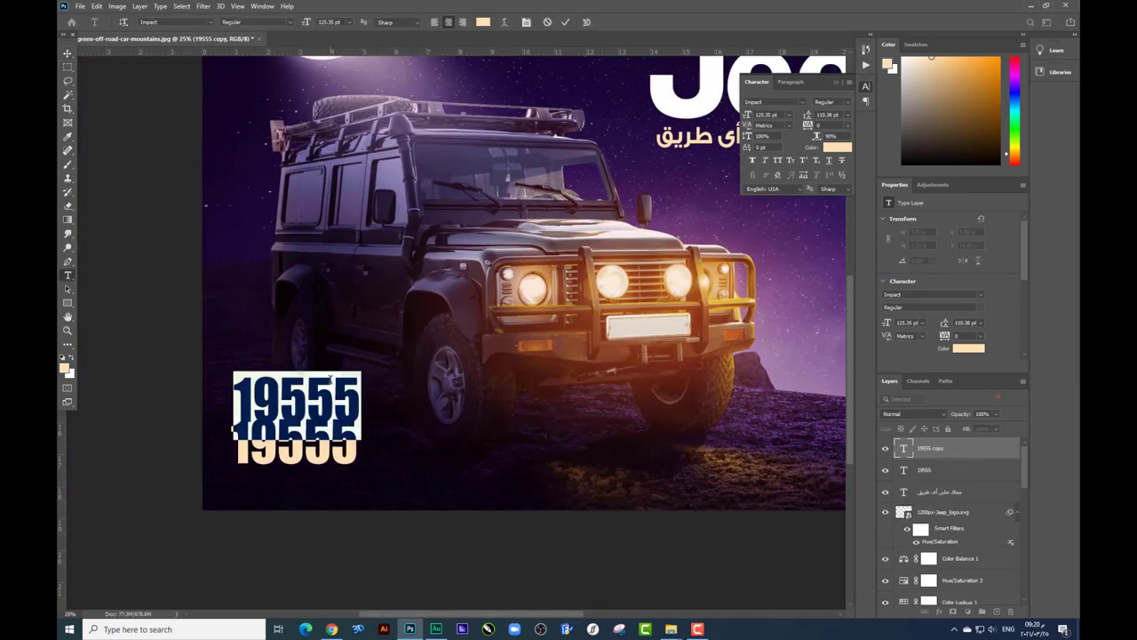
pyautogui.click(330, 382)
pyautogui.write('hotline')
pyautogui.hotkey('ctrl', 'a')
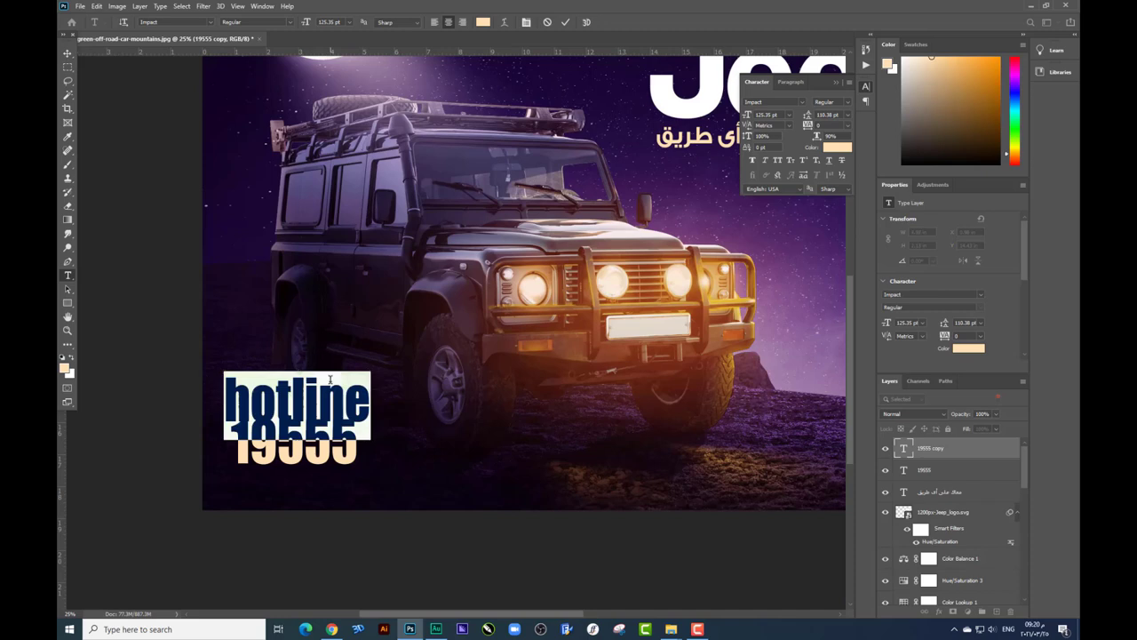
pyautogui.write('HOTLIN')
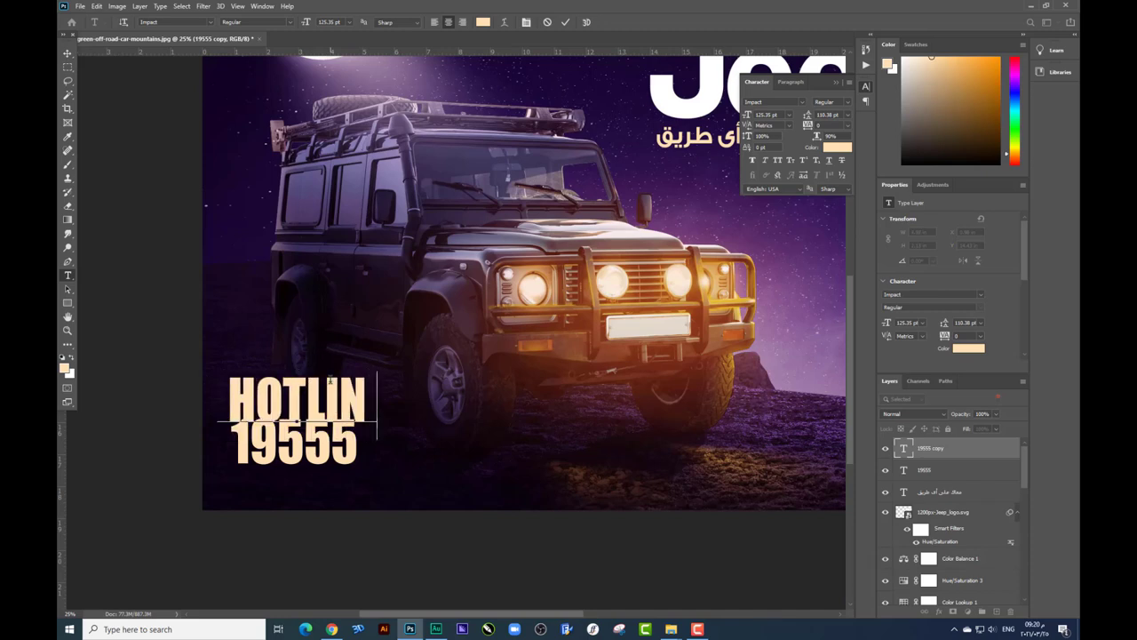
pyautogui.write('E')
pyautogui.hotkey('ctrl', 'a')
pyautogui.moveTo(811, 130); pyautogui.dragTo(817, 129)
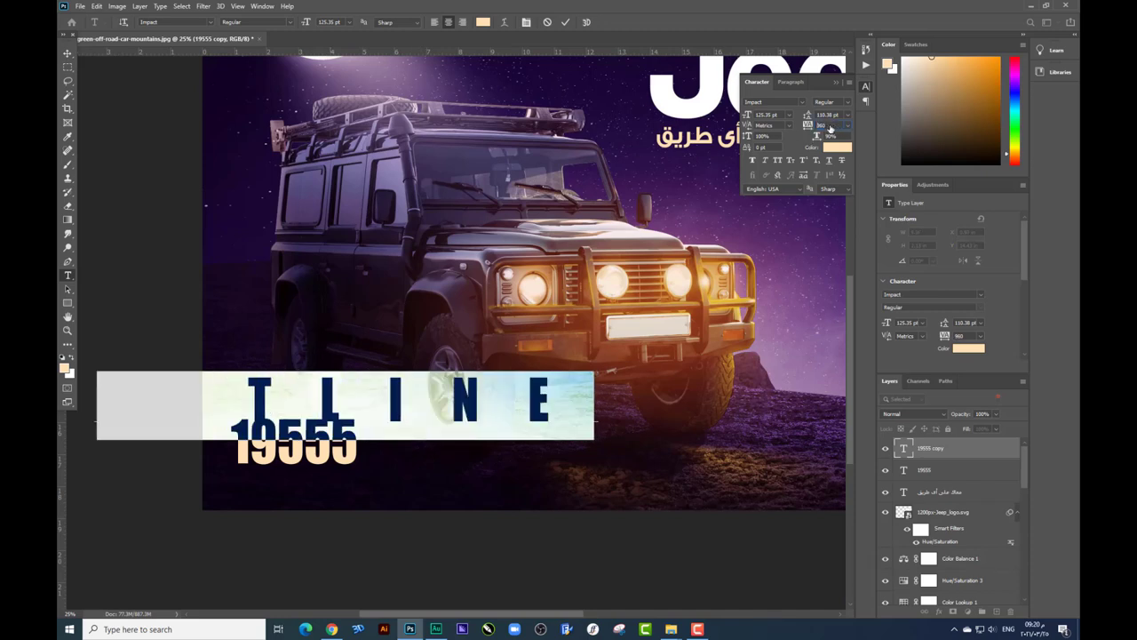
pyautogui.write('240')
pyautogui.click(65, 53)
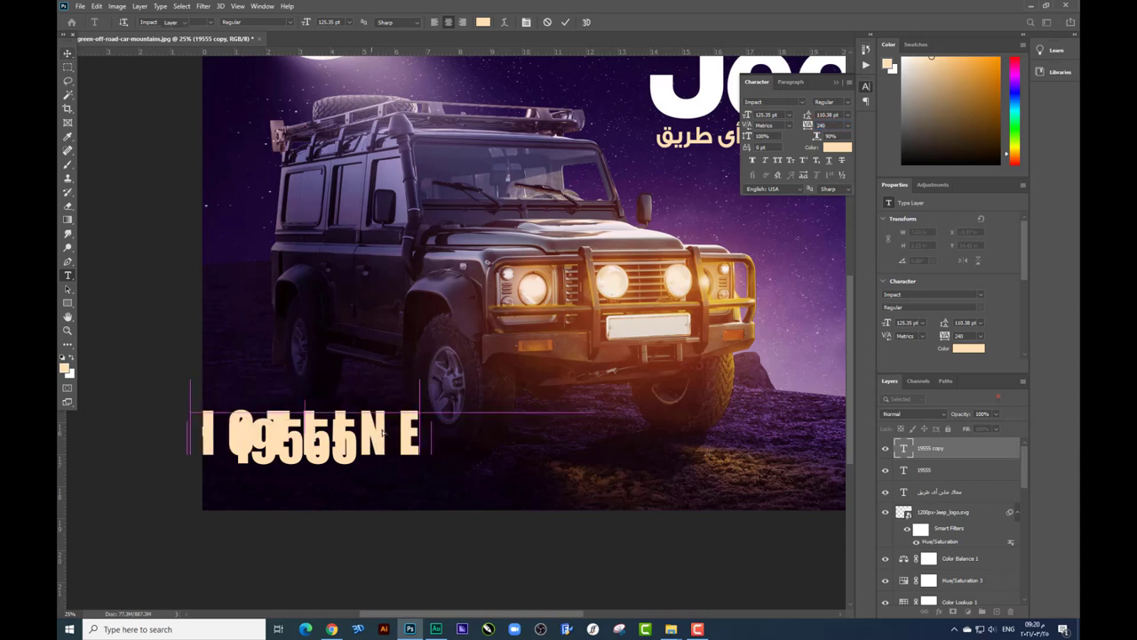
# - Move and resize HOTLINE so it sits centred beneath 19555
pyautogui.moveTo(416, 448)
pyautogui.mouseDown()
pyautogui.moveTo(419, 521)
pyautogui.moveTo(282, 470)
pyautogui.moveTo(313, 480)
pyautogui.moveTo(306, 468)
pyautogui.mouseUp()
pyautogui.press('Return')
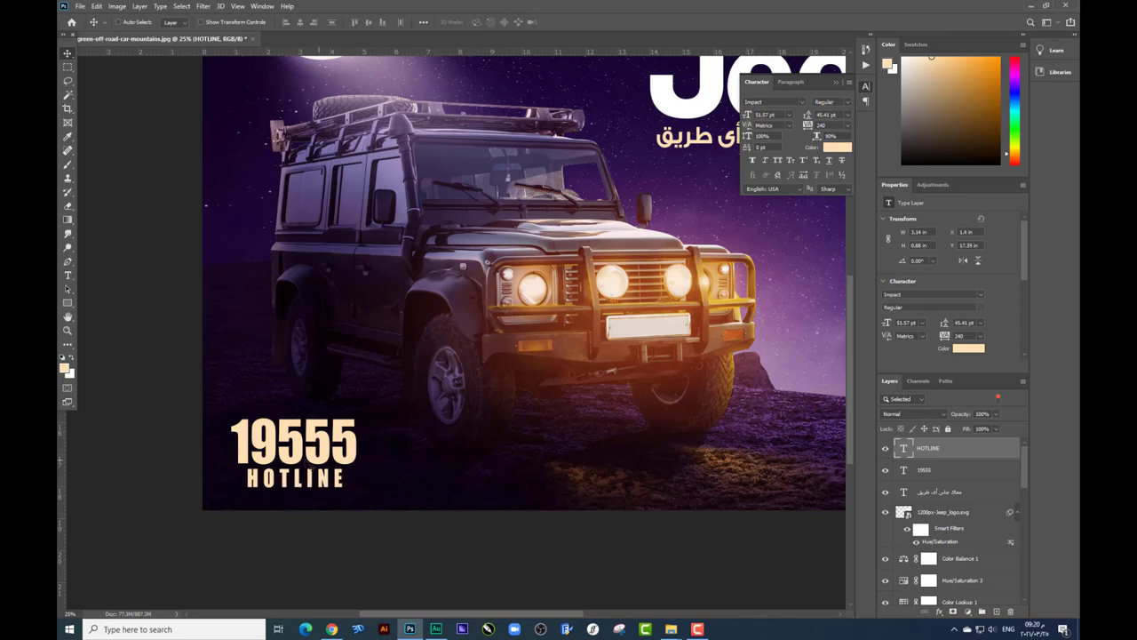
pyautogui.hotkey('ctrl', 't')
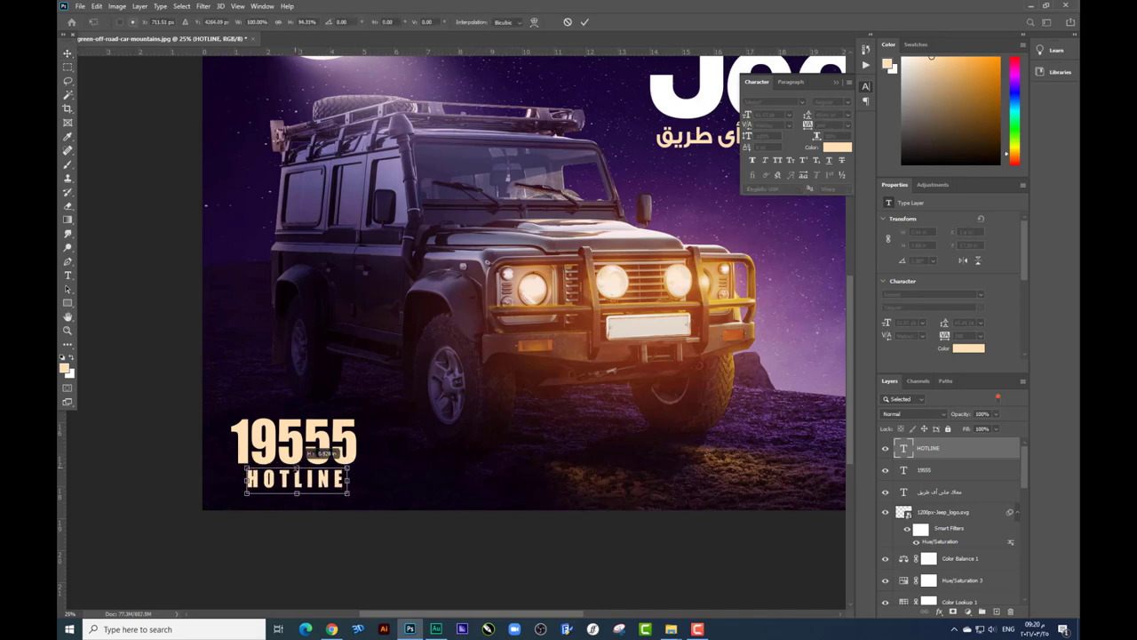
pyautogui.doubleClick(326, 480)
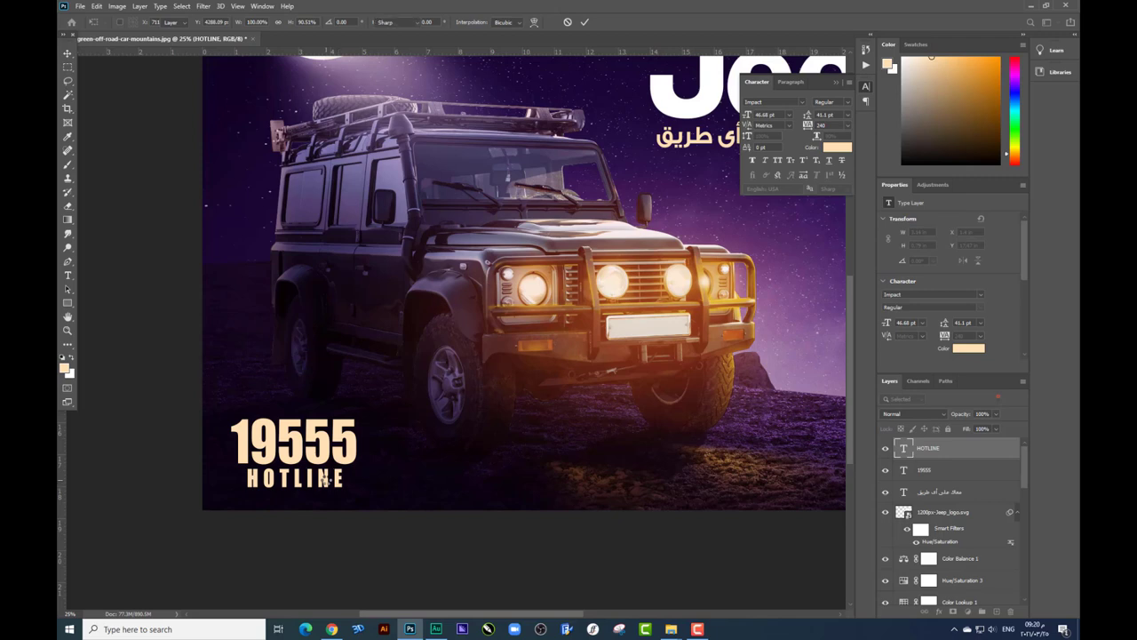
# - Colour the middle 5 of 19555 saturated orange and fit the poster in view
pyautogui.press('Escape')
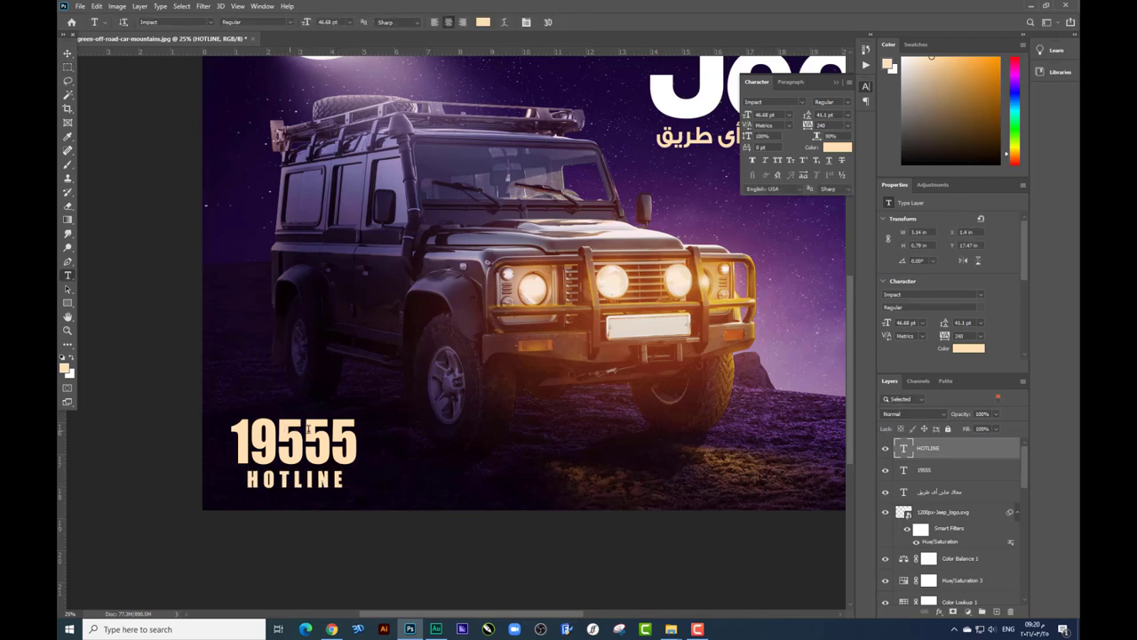
pyautogui.moveTo(307, 431); pyautogui.dragTo(278, 431)
pyautogui.click(64, 367)
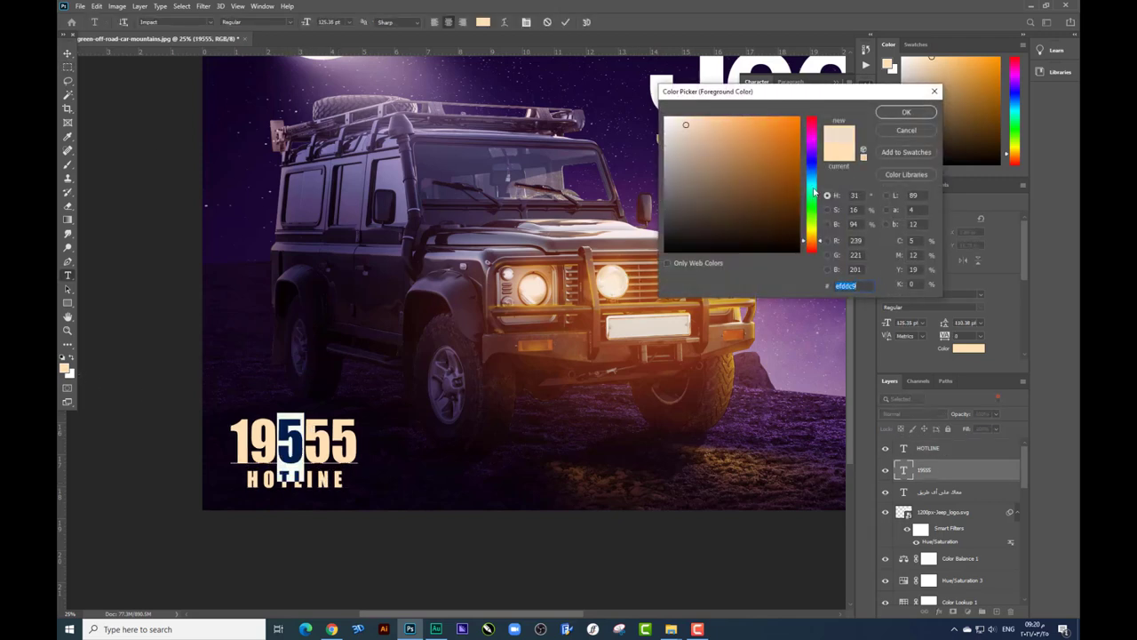
pyautogui.click(796, 119)
pyautogui.click(906, 112)
pyautogui.click(66, 54)
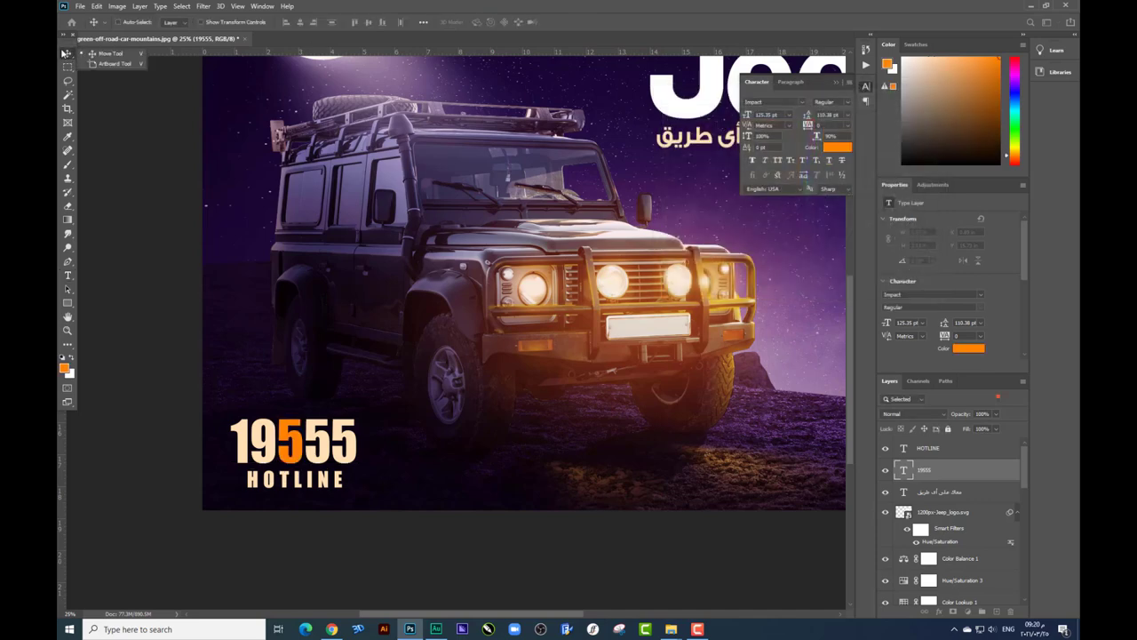
pyautogui.hotkey('ctrl', '-')
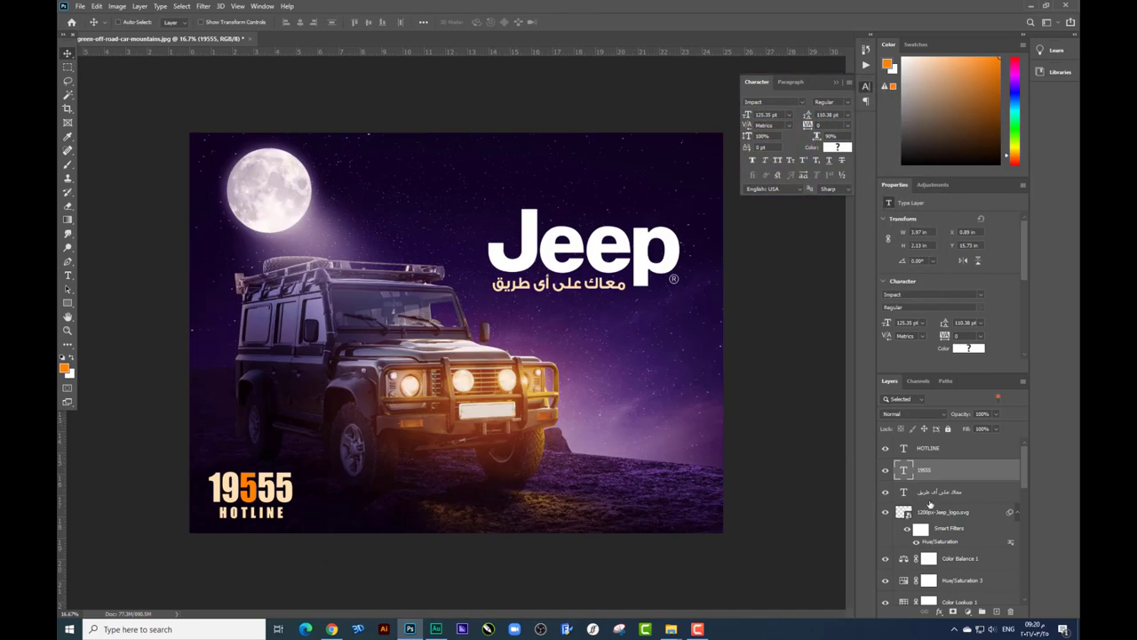
# - Select all poster layers from HOTLINE to the bottom and merge them into one
pyautogui.click(963, 451)
pyautogui.scroll(-10, 963, 534)
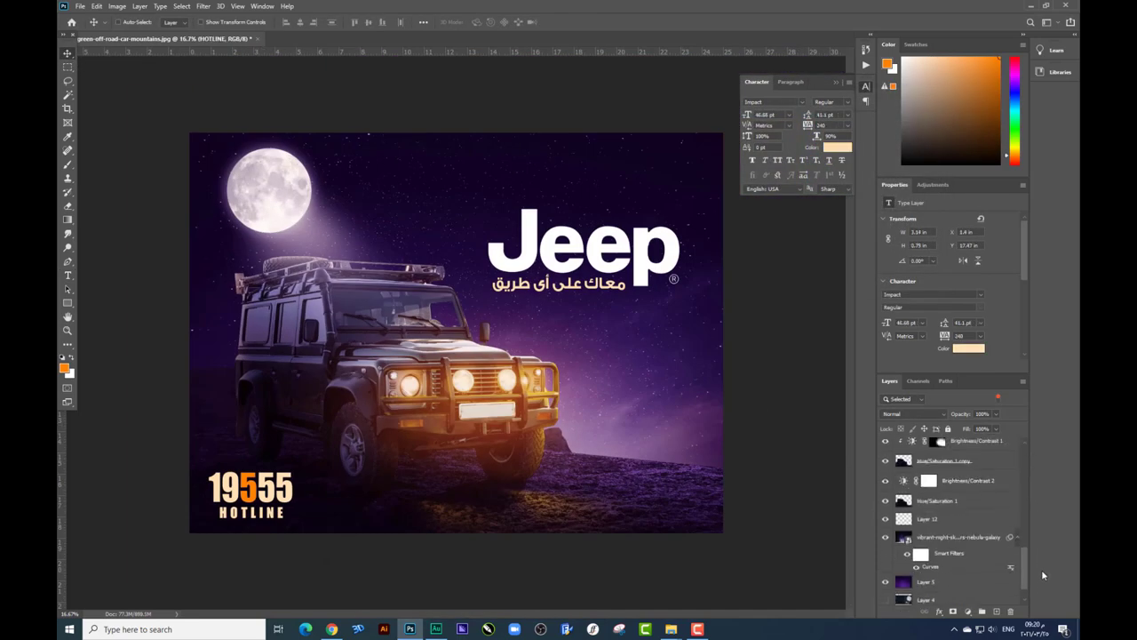
pyautogui.keyDown('shift'); pyautogui.click(962, 594); pyautogui.keyUp('shift')
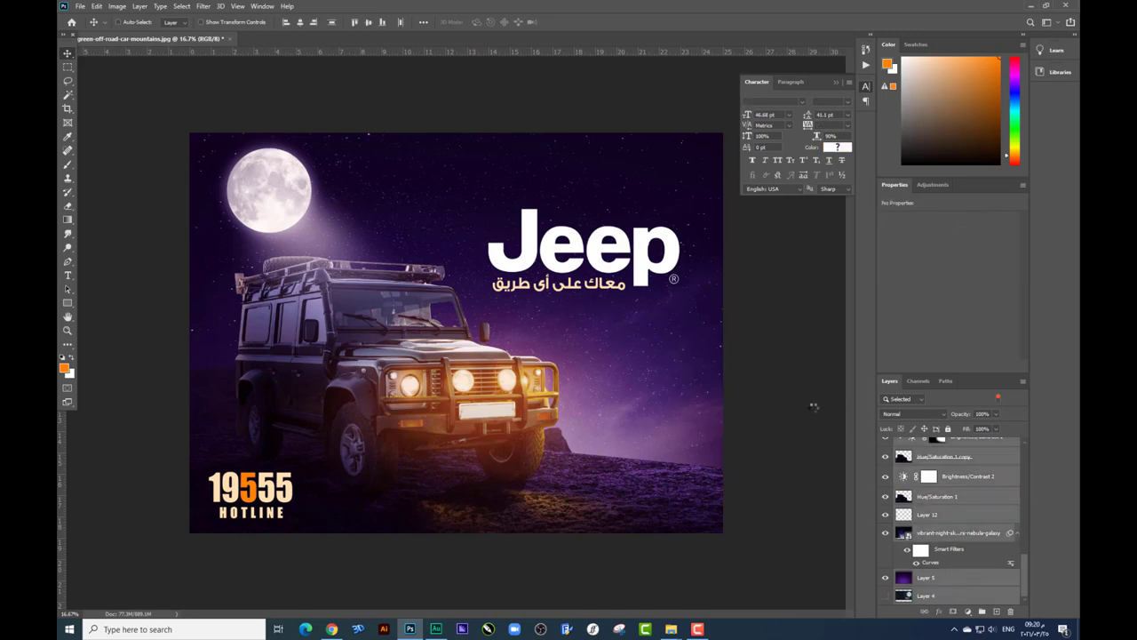
pyautogui.hotkey('ctrl', 'e')
# - Copy the whole poster area to a new layer and open the Camera Raw Filter
pyautogui.press('m')
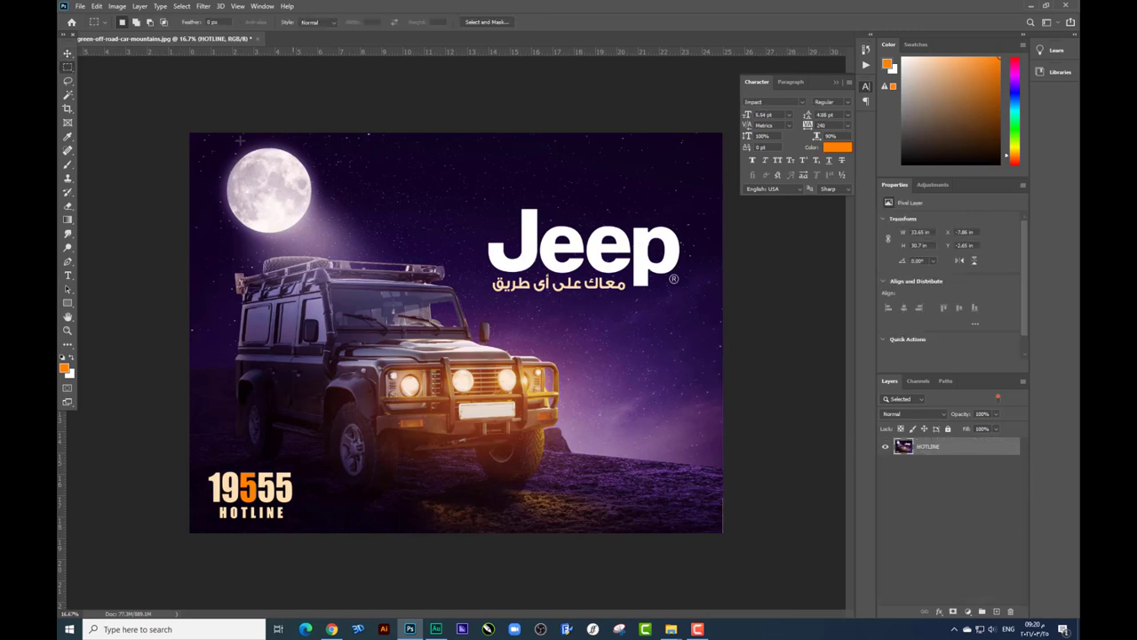
pyautogui.moveTo(189, 133); pyautogui.dragTo(724, 533)
pyautogui.hotkey('ctrl', 'j')
pyautogui.click(203, 6)
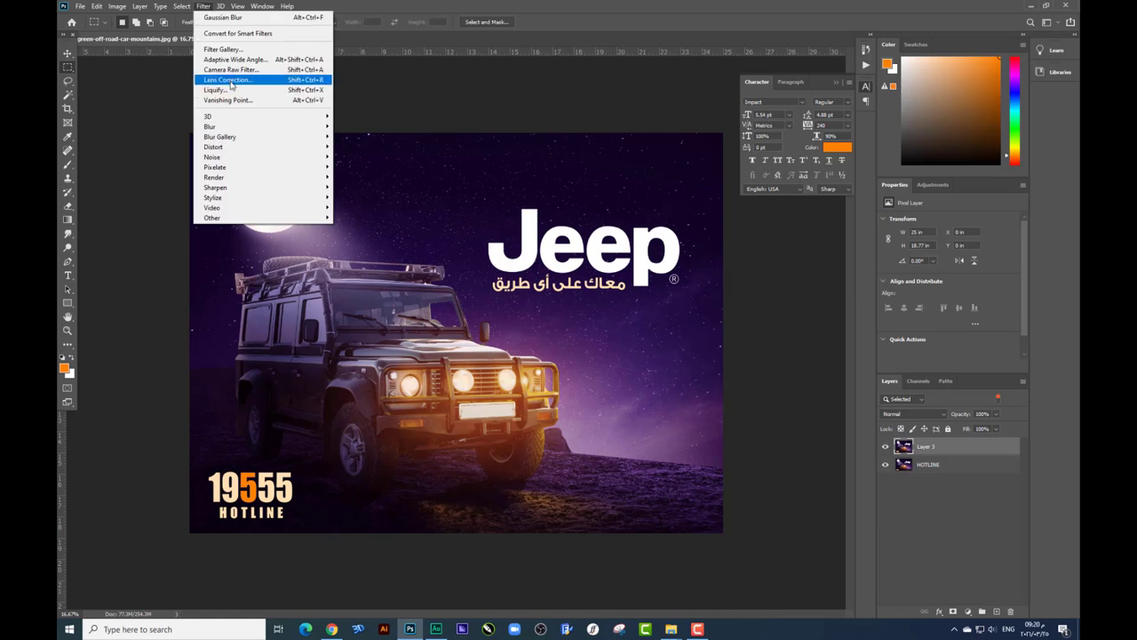
pyautogui.click(228, 71)
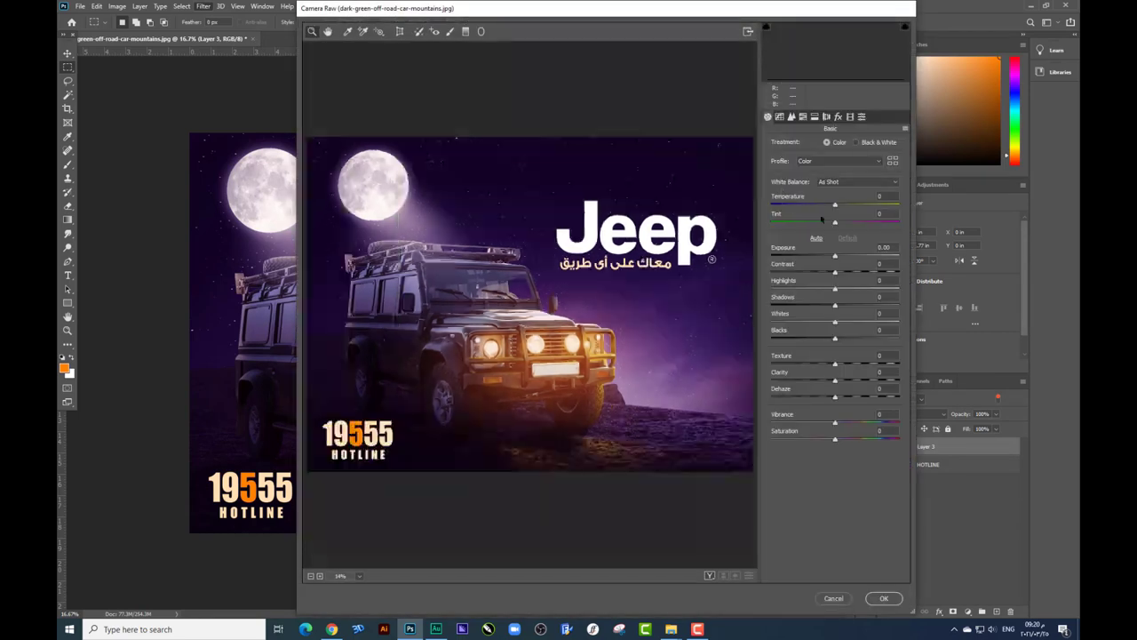
# - In Camera Raw, cool the white balance, add clarity, adjust vibrance and brighten tone-curve highlights
pyautogui.moveTo(834, 207)
pyautogui.mouseDown()
pyautogui.moveTo(847, 223)
pyautogui.moveTo(825, 223)
pyautogui.moveTo(851, 276)
pyautogui.moveTo(833, 290)
pyautogui.mouseUp()
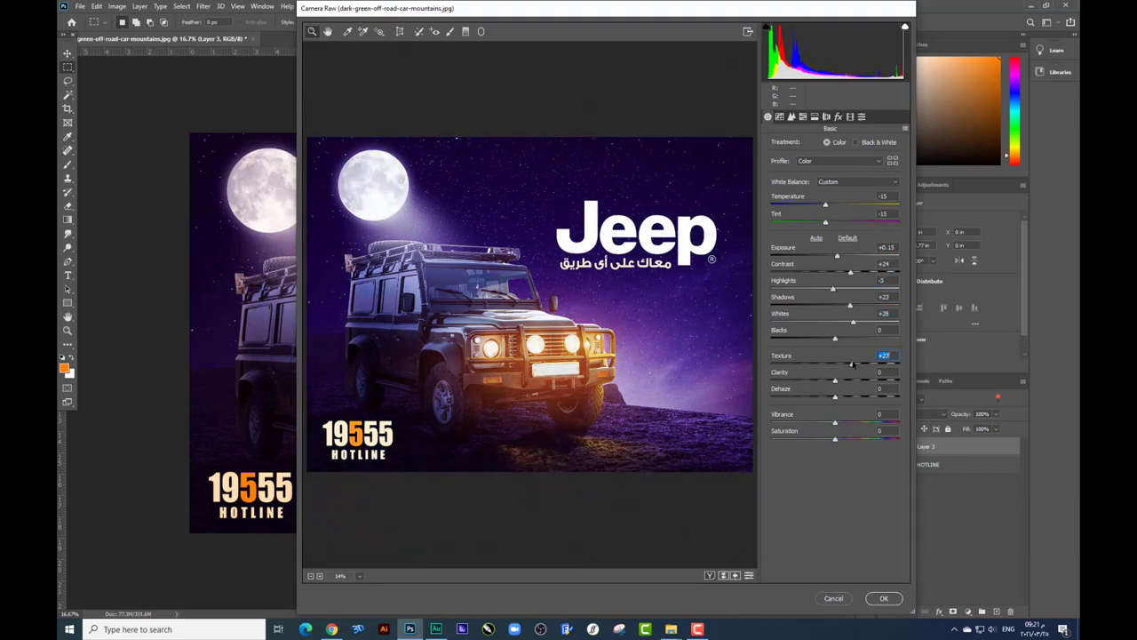
pyautogui.moveTo(835, 382); pyautogui.dragTo(840, 381)
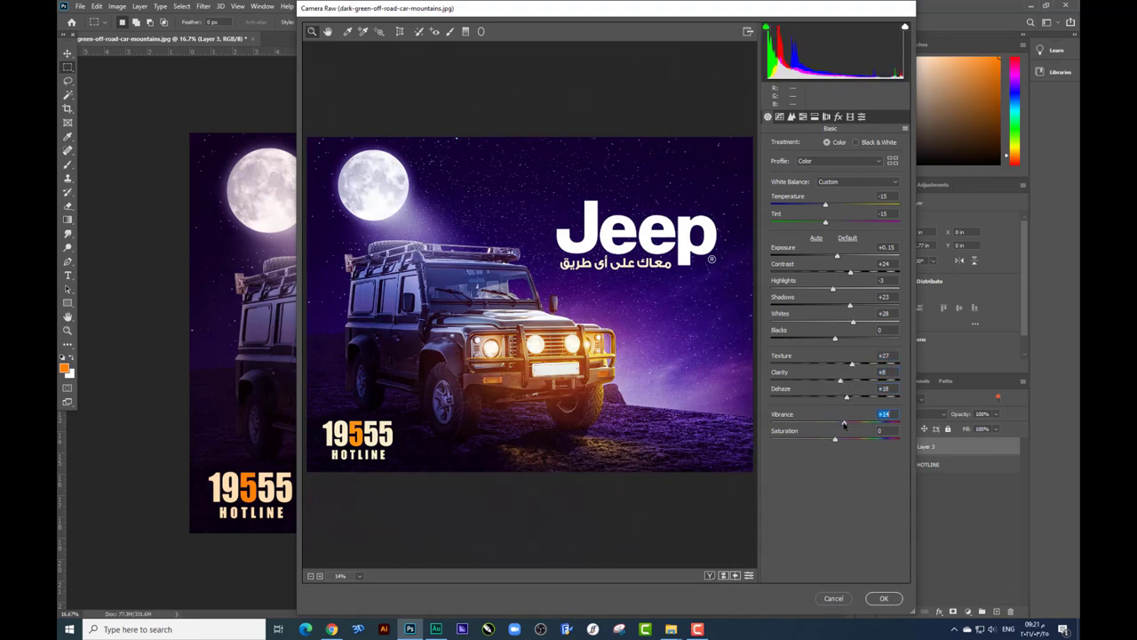
pyautogui.moveTo(836, 424); pyautogui.dragTo(840, 439)
pyautogui.click(781, 116)
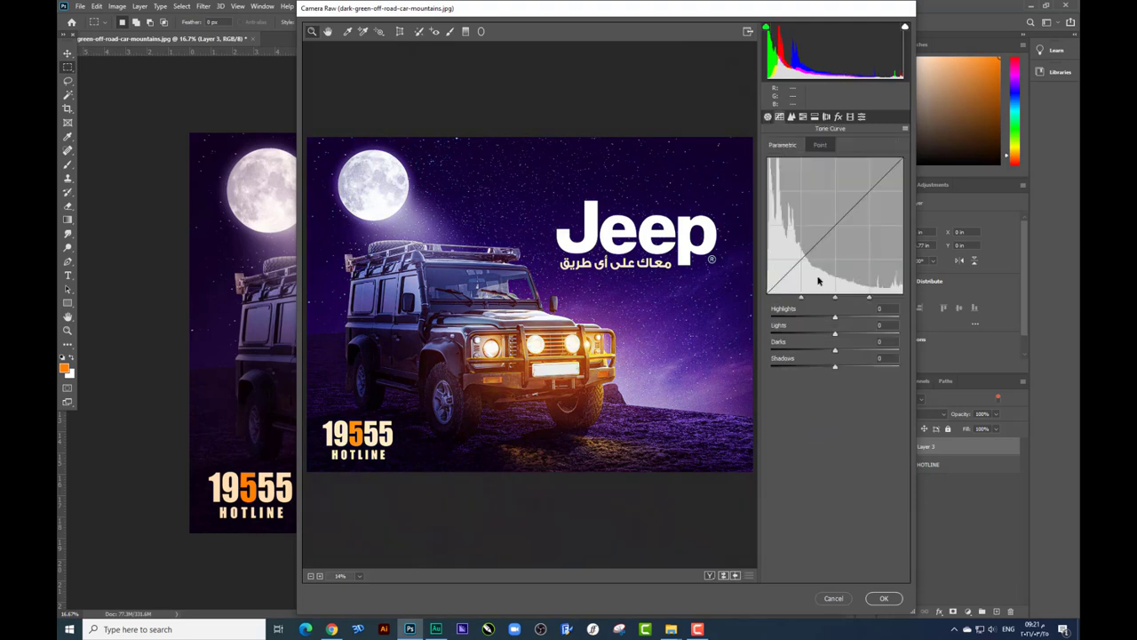
pyautogui.moveTo(835, 317)
pyautogui.mouseDown()
pyautogui.moveTo(861, 334)
pyautogui.moveTo(823, 334)
pyautogui.moveTo(843, 351)
pyautogui.mouseUp()
pyautogui.rightClick(783, 437)
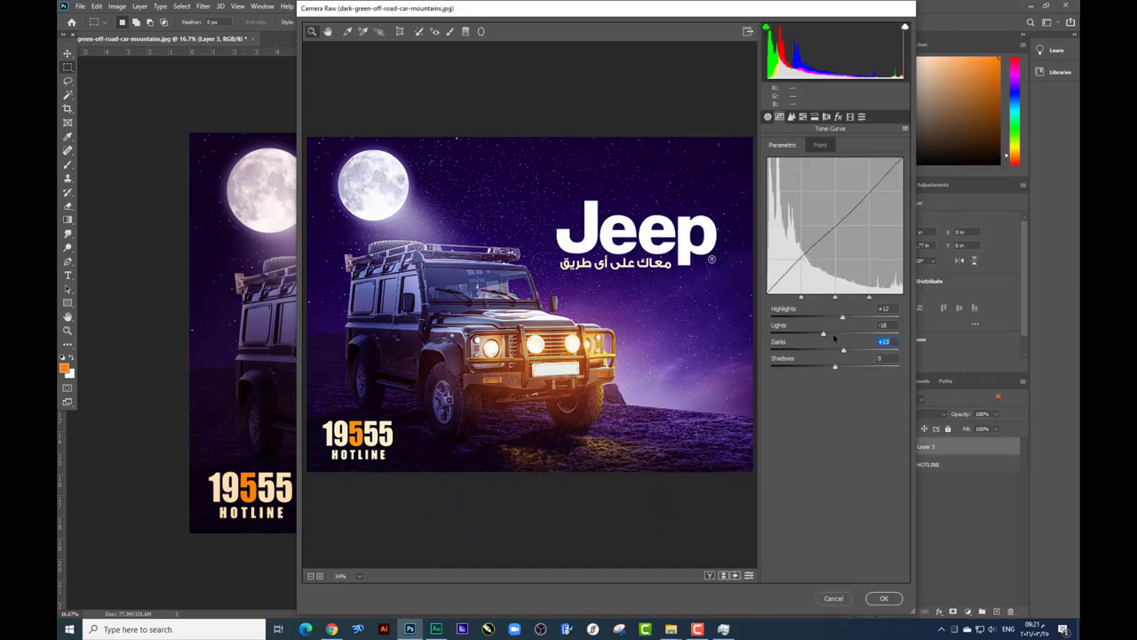
pyautogui.click(792, 116)
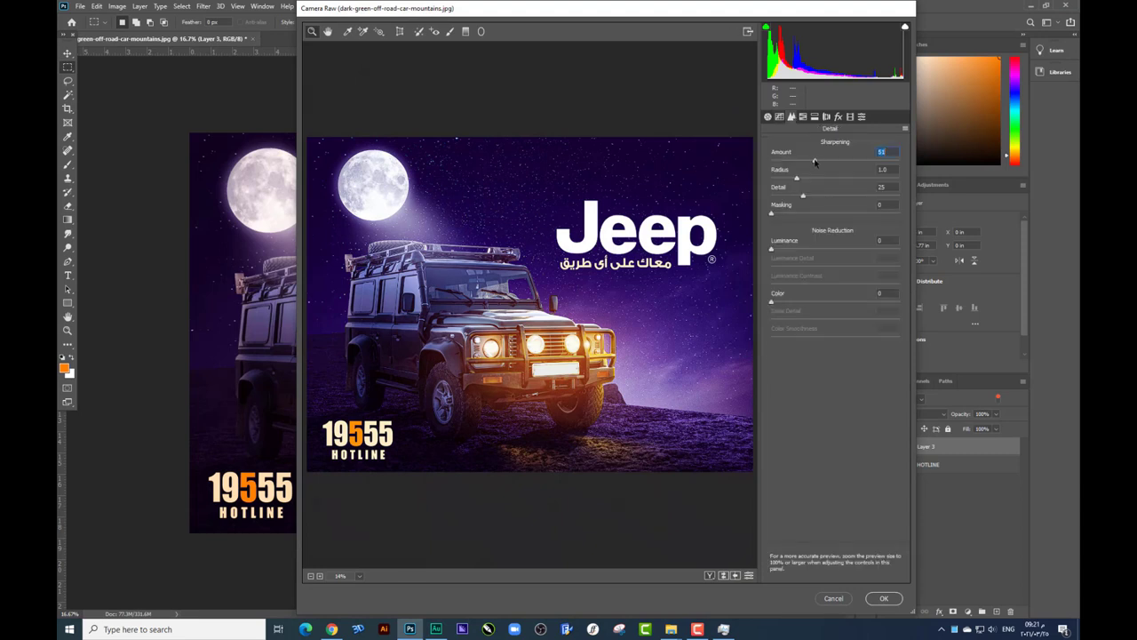
# - Shift the HSL hues: reds to -58 and purples slightly positive
pyautogui.click(814, 118)
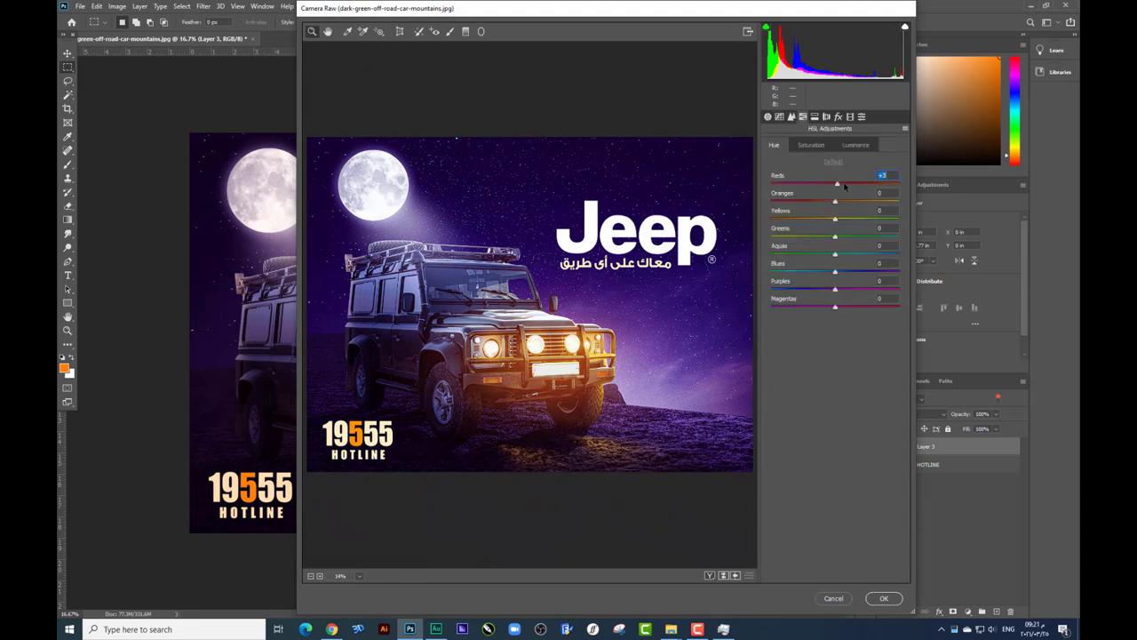
pyautogui.moveTo(827, 185)
pyautogui.mouseDown()
pyautogui.moveTo(798, 184)
pyautogui.moveTo(855, 203)
pyautogui.moveTo(812, 223)
pyautogui.mouseUp()
pyautogui.moveTo(836, 290); pyautogui.dragTo(830, 292)
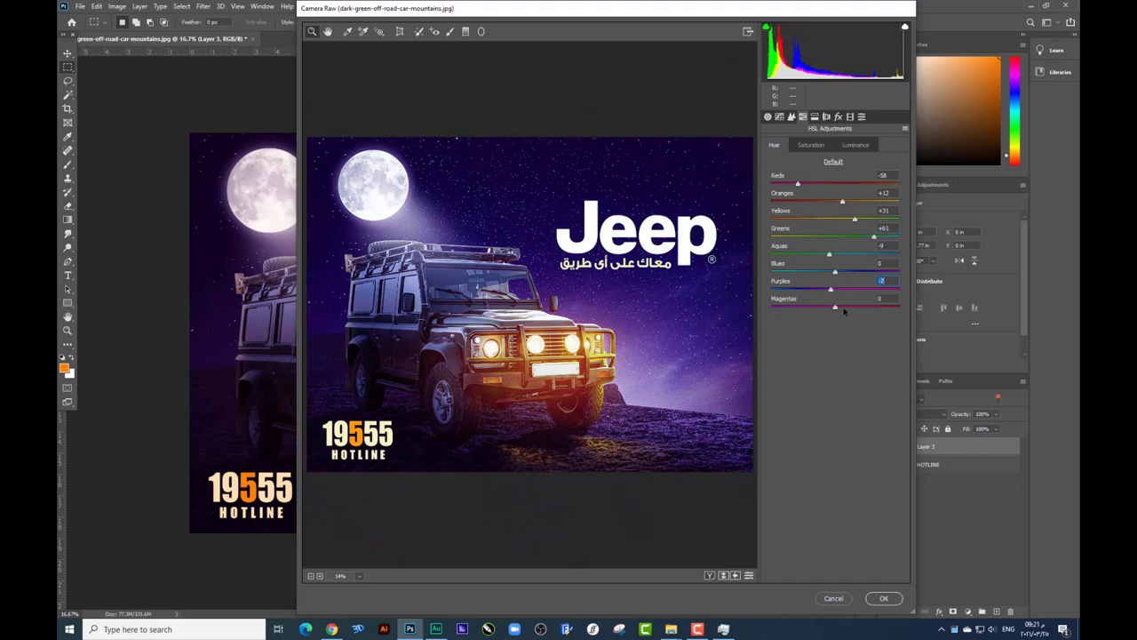
pyautogui.moveTo(845, 290); pyautogui.dragTo(843, 290)
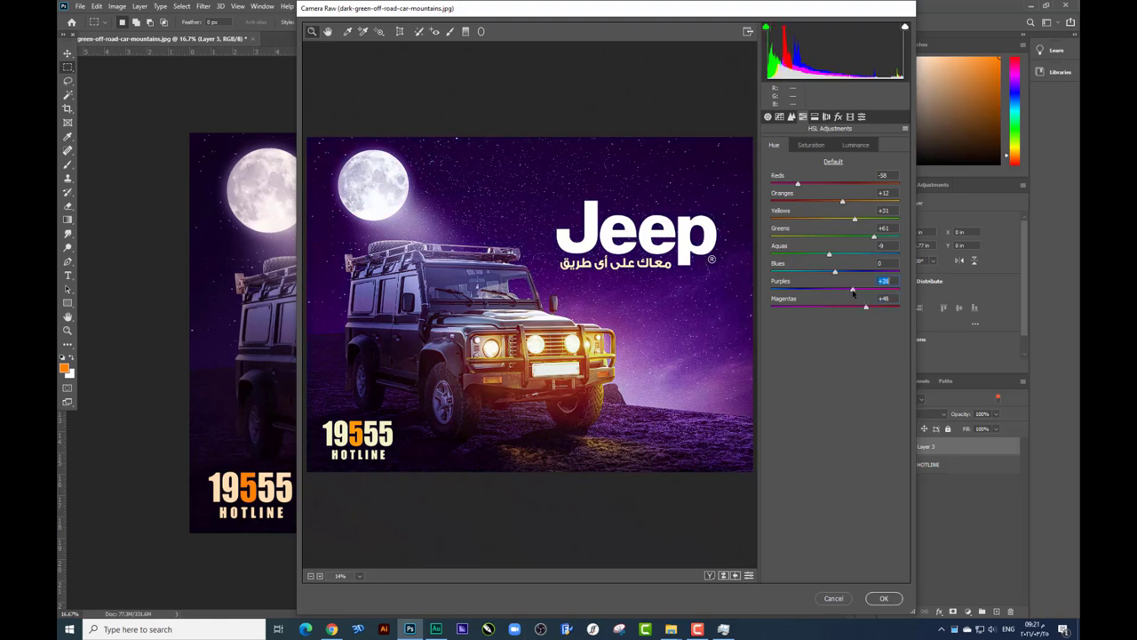
# - Darken the poster corners with a negative Effects vignette
pyautogui.hotkey('ctrl', 'alt', '5')
pyautogui.hotkey('ctrl', 'alt', '7')
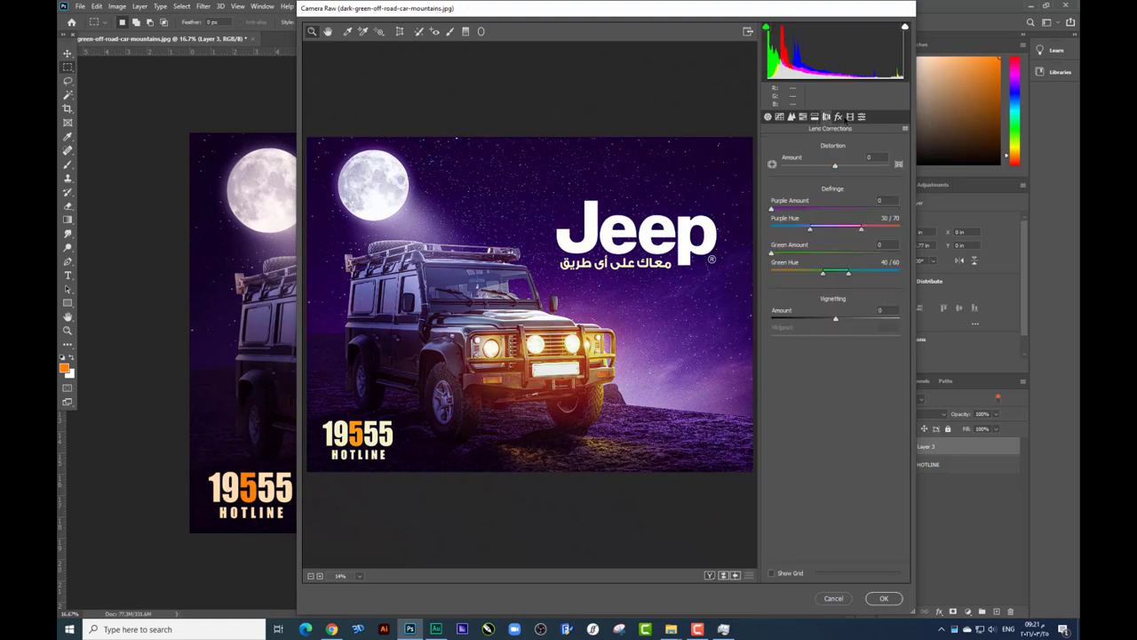
pyautogui.hotkey('ctrl', 'alt', '8')
pyautogui.click(839, 117)
pyautogui.moveTo(836, 255); pyautogui.dragTo(823, 257)
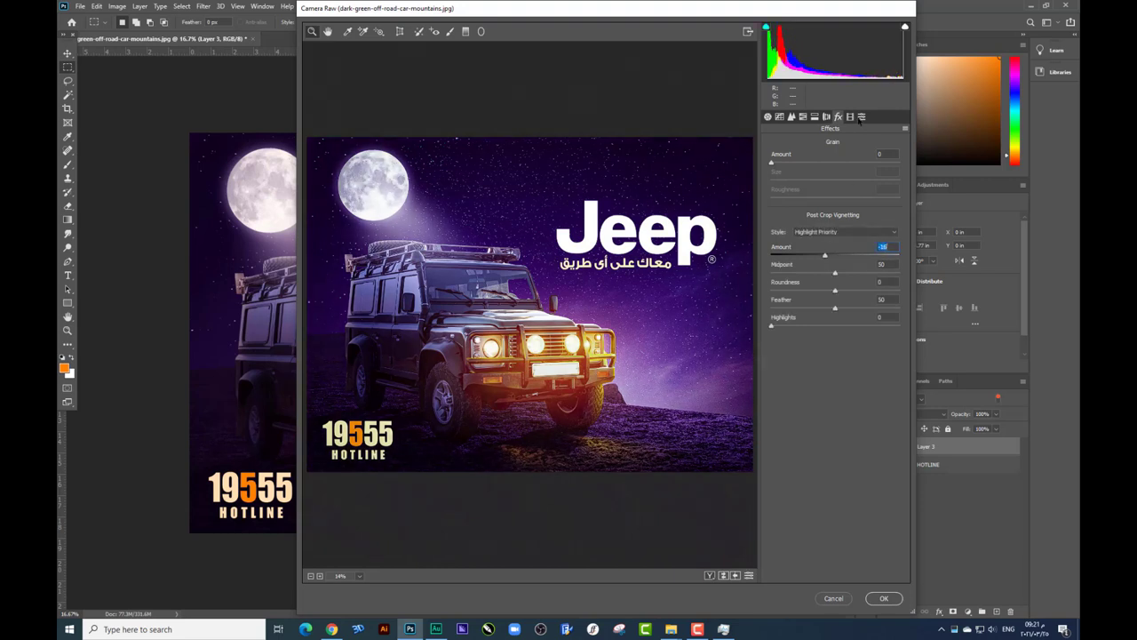
# - Shift the red primary hue negative and blue primary bluer in Calibration, then apply the grade
pyautogui.click(860, 116)
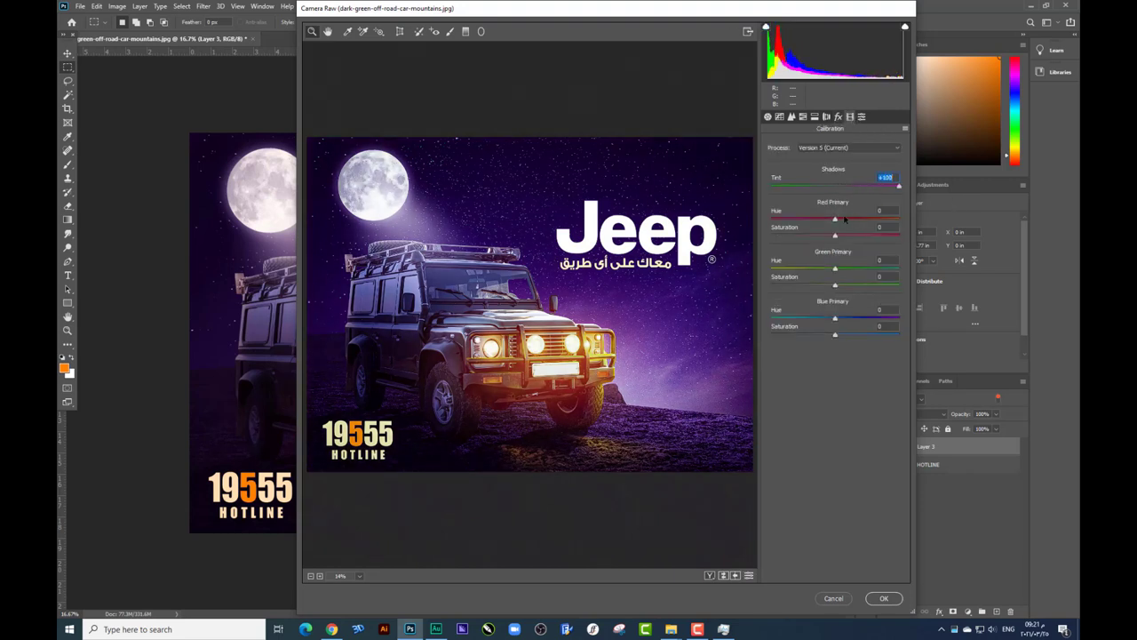
pyautogui.moveTo(853, 220)
pyautogui.mouseDown()
pyautogui.moveTo(825, 221)
pyautogui.moveTo(836, 222)
pyautogui.mouseUp()
pyautogui.moveTo(857, 321); pyautogui.dragTo(835, 322)
pyautogui.click(861, 116)
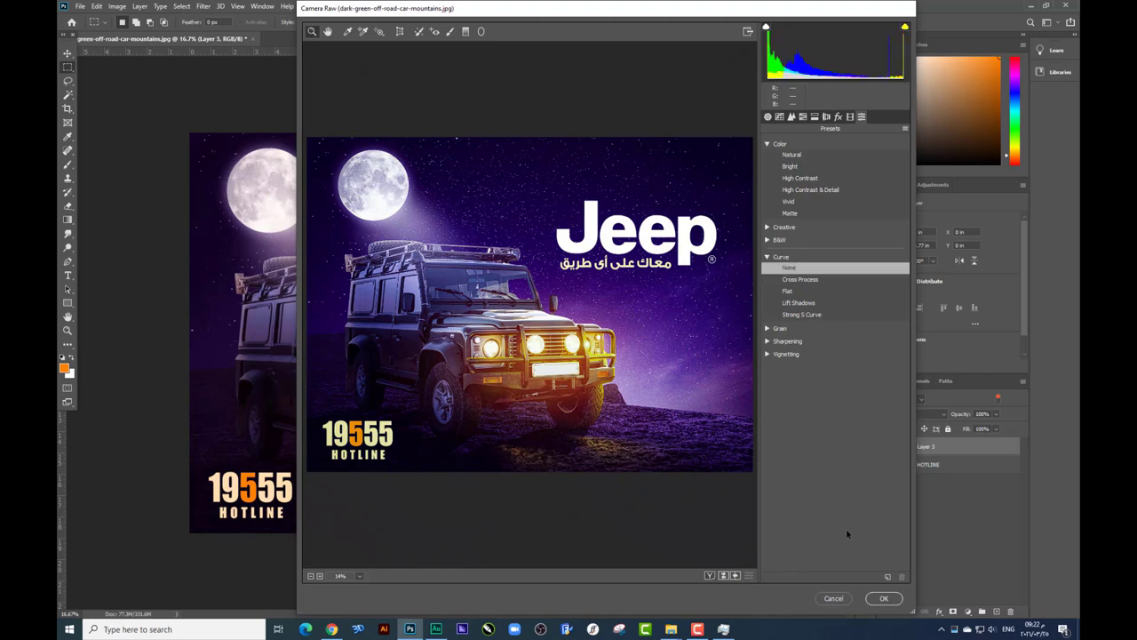
pyautogui.press('Return')
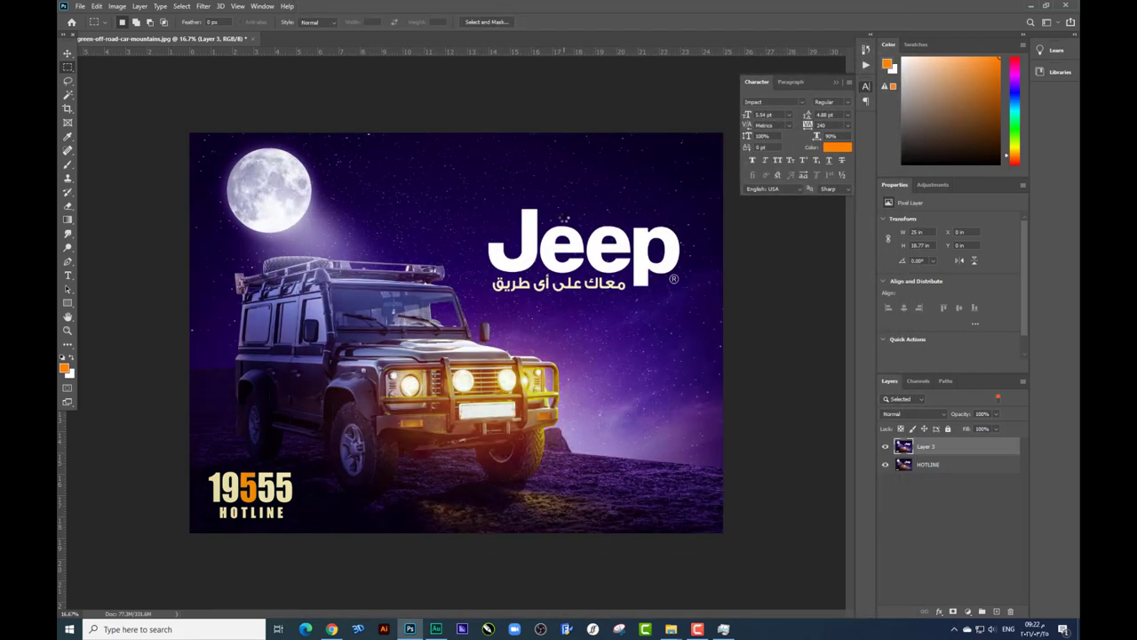
# - Compare Layer 3's Camera Raw grade before and after, then view the poster enlarged with panels hidden
pyautogui.click(885, 447)
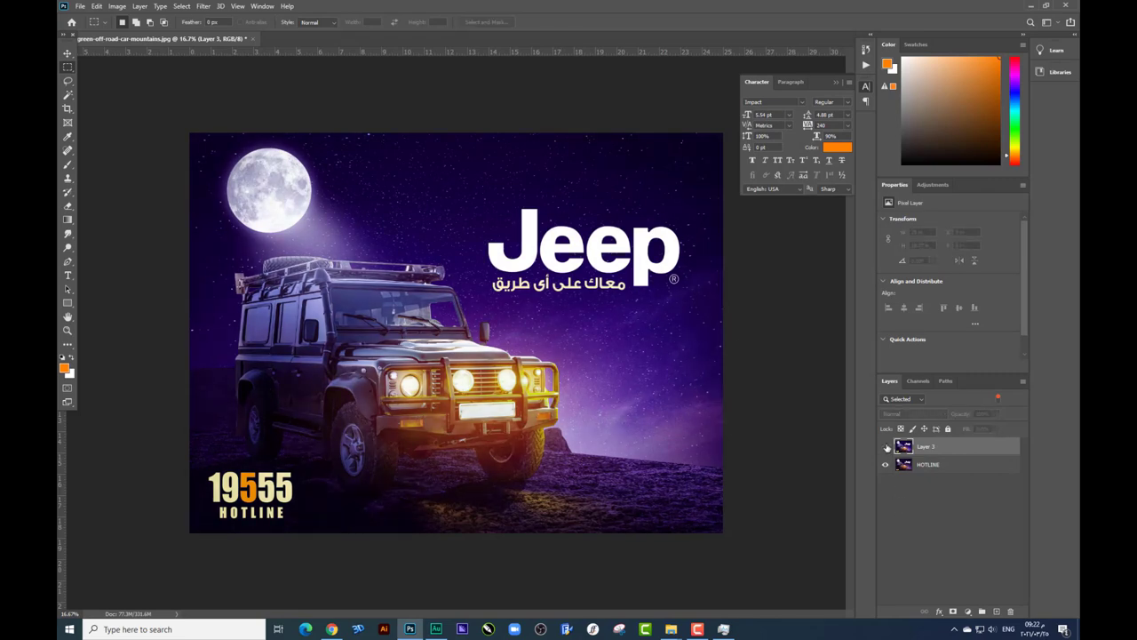
pyautogui.click(886, 447)
pyautogui.click(886, 447)
pyautogui.click(886, 447)
pyautogui.press('Tab')
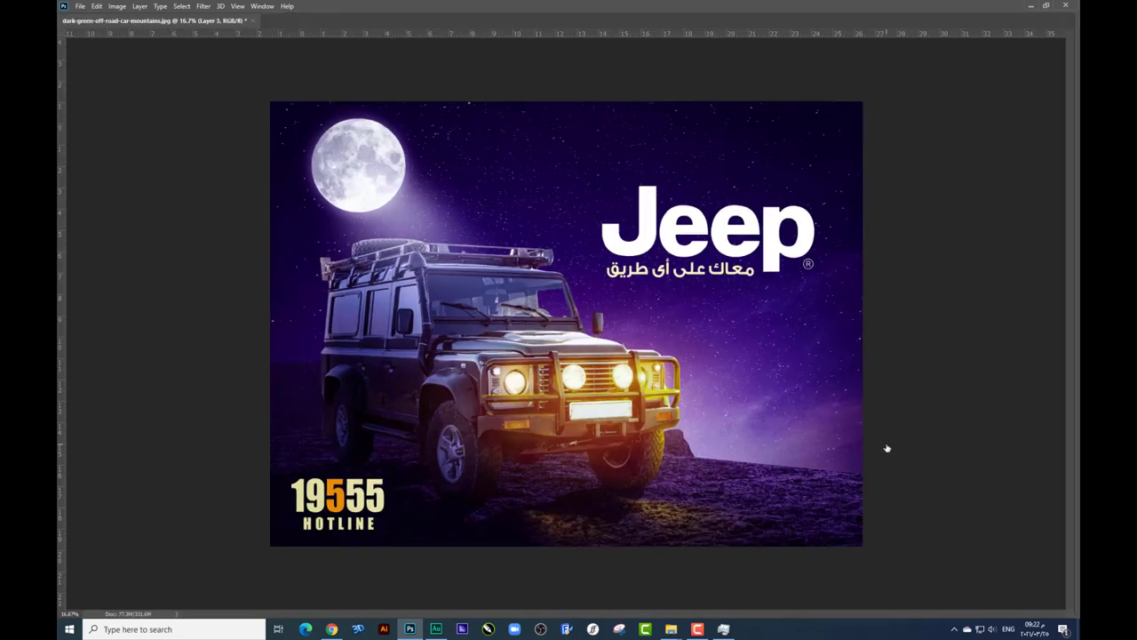
pyautogui.hotkey('ctrl', '+')
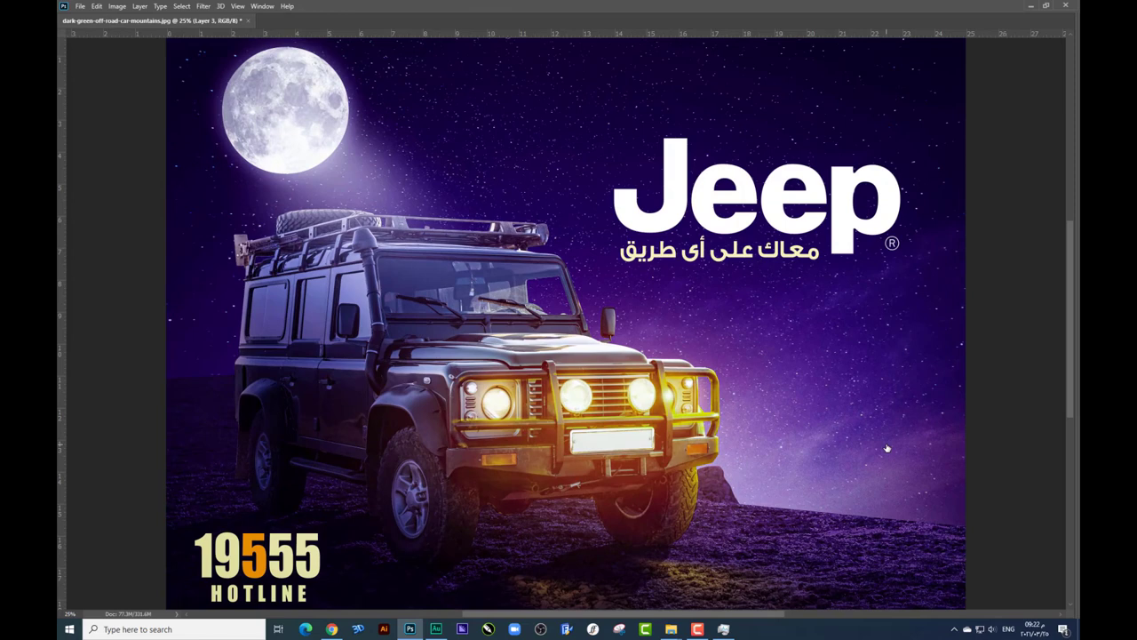